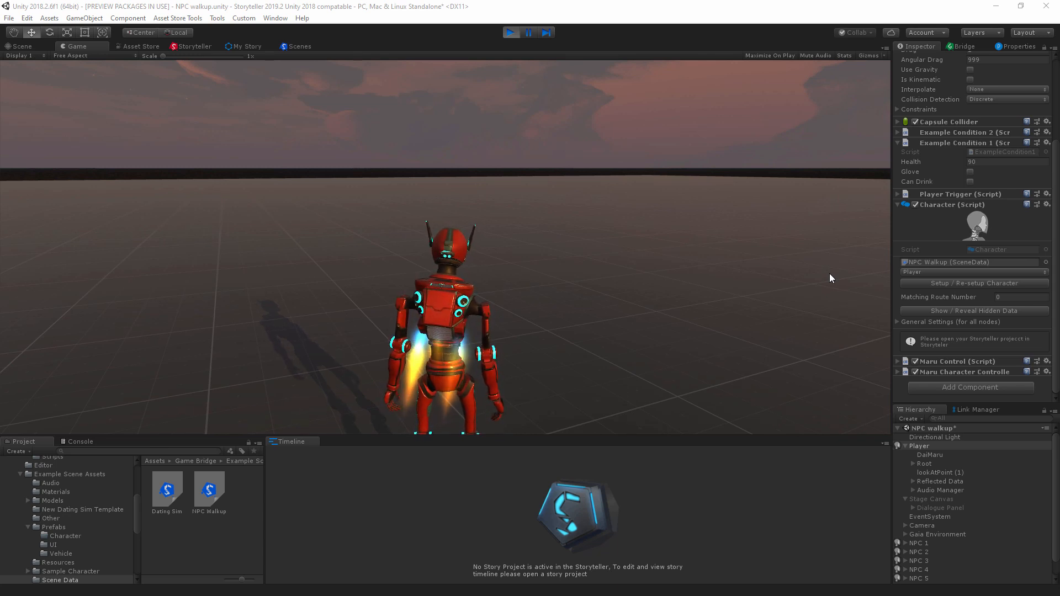
Step: Walk the player character across the scene to NPC 1 on the cyan area to start the conversation
click(685, 301)
key(d)
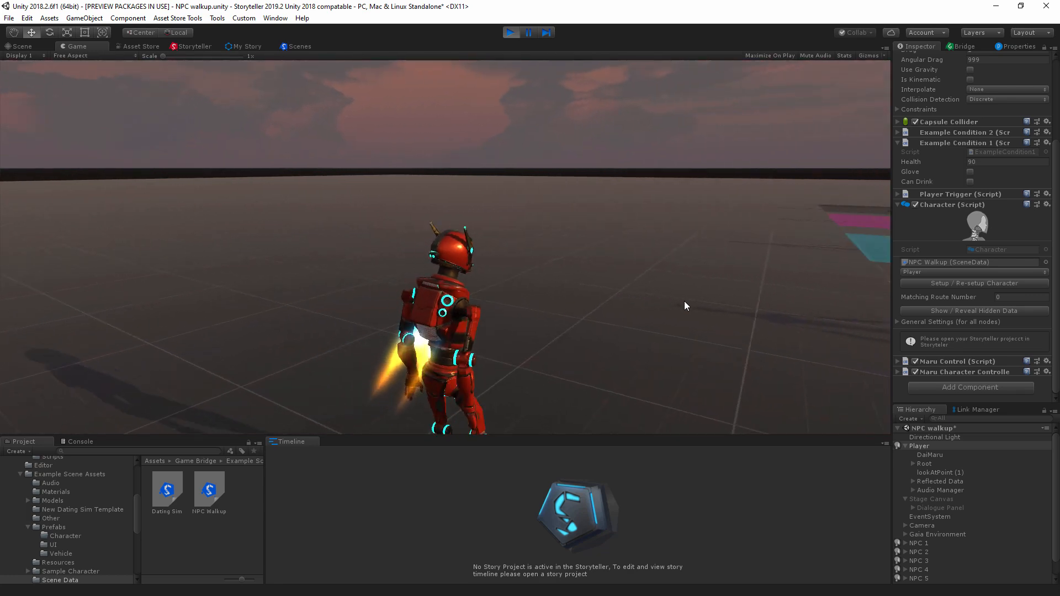
key(w)
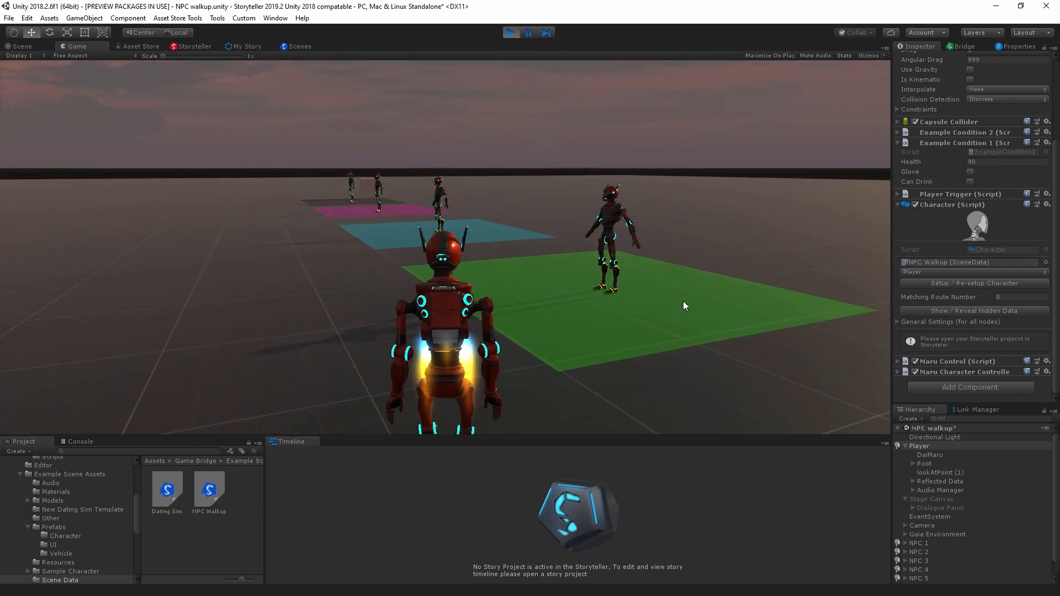
key(a)
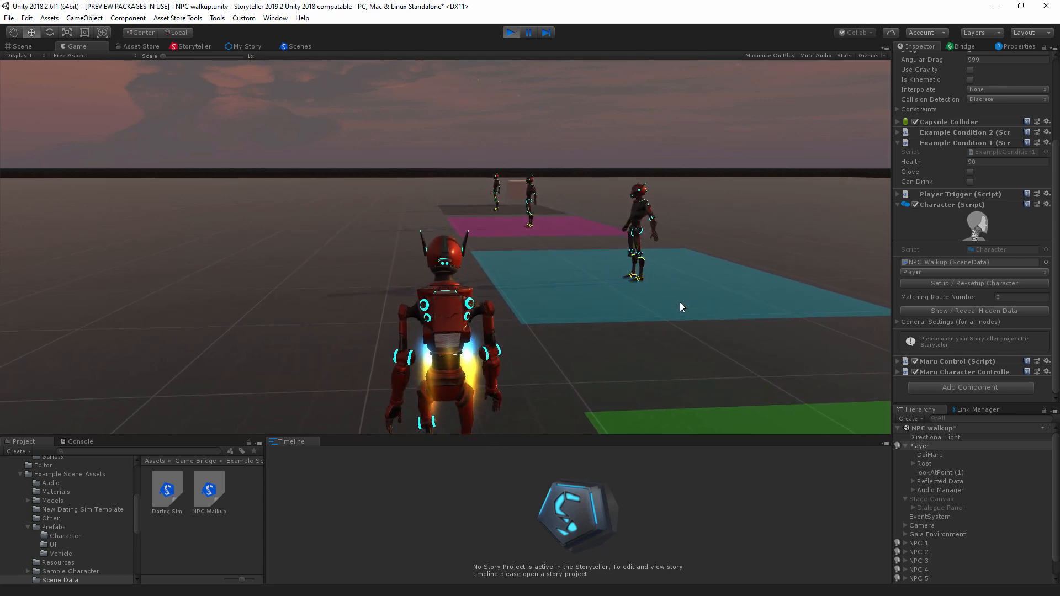
key(d)
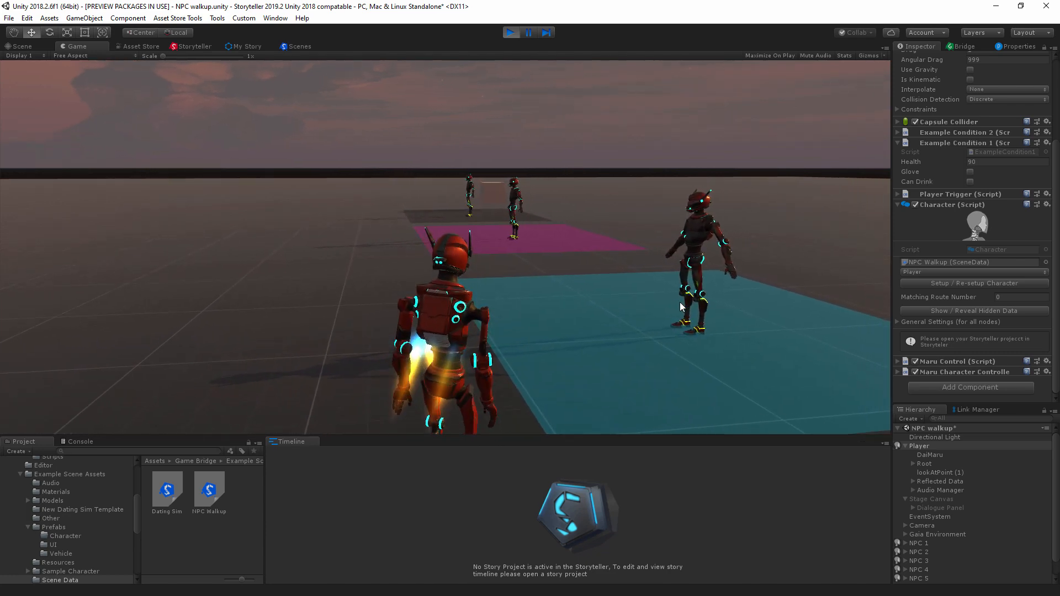
key(d)
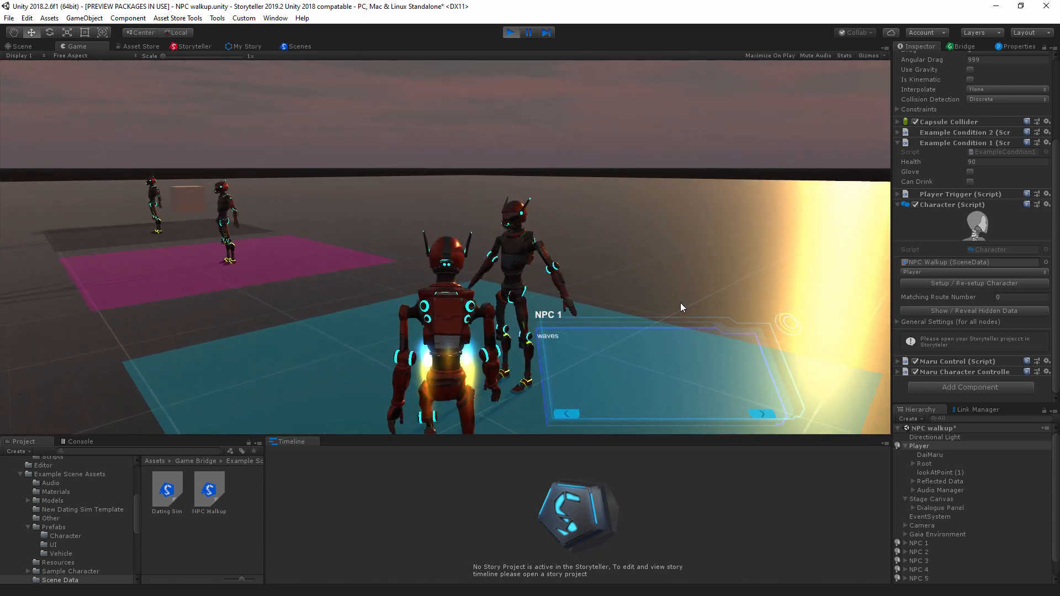
Step: Advance the conversation with NPC 1, choosing "I need all your magic potions" and "give me the God tier" as replies
click(760, 415)
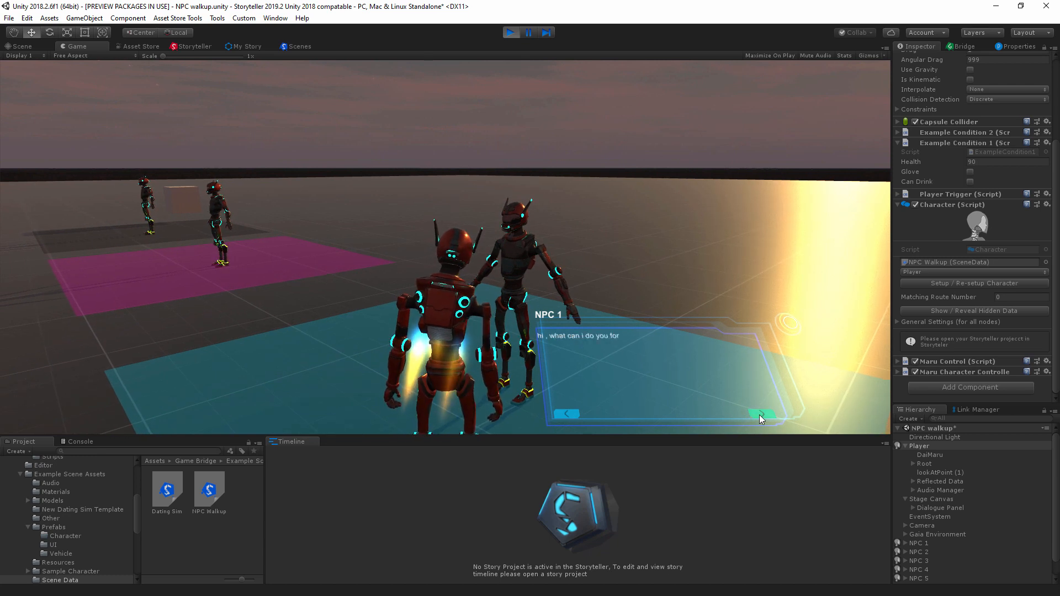
click(760, 415)
click(611, 369)
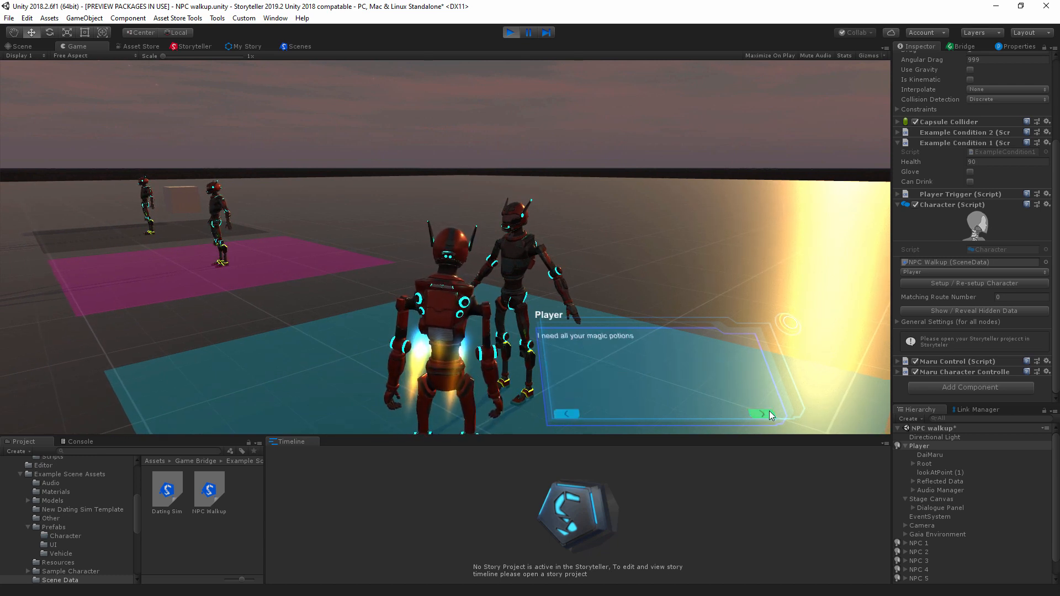
click(770, 410)
click(766, 413)
click(767, 413)
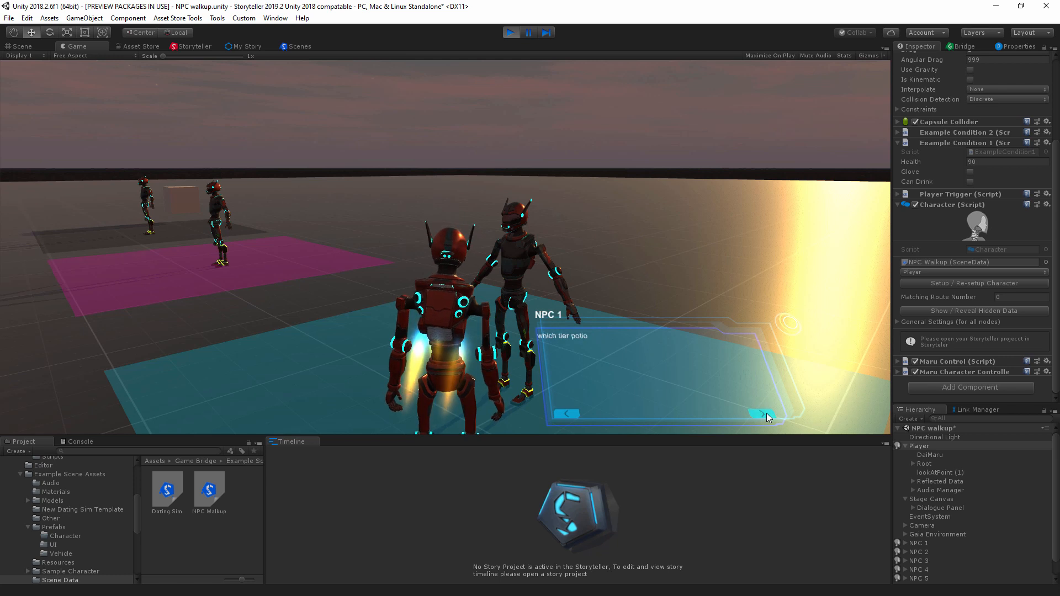
click(766, 413)
click(584, 370)
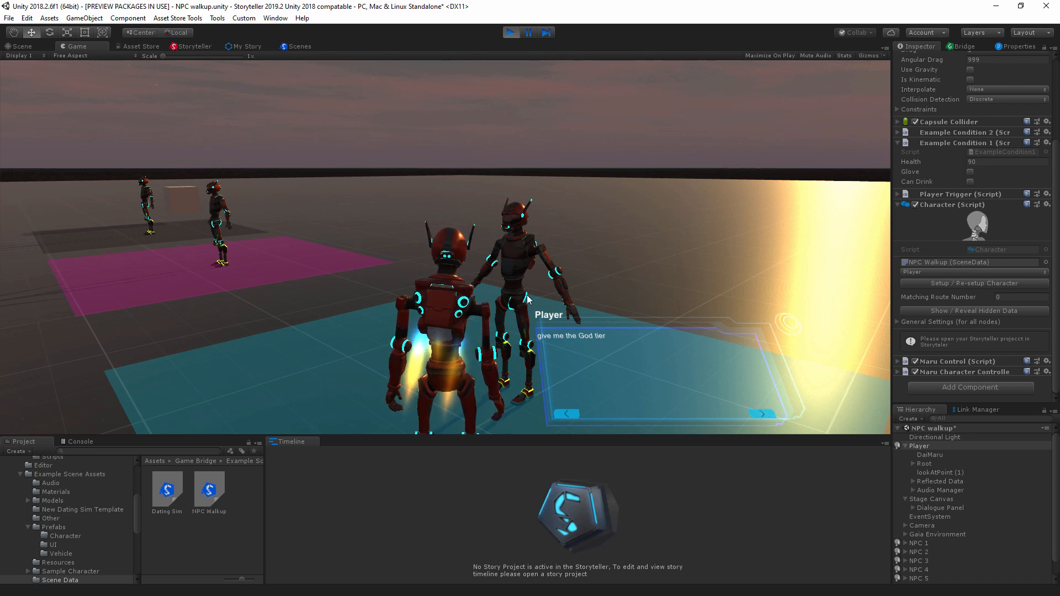
Step: Steer the player around NPC 1 with the dialogue panel open to view the surrounding NPCs and their colored areas
key(a)
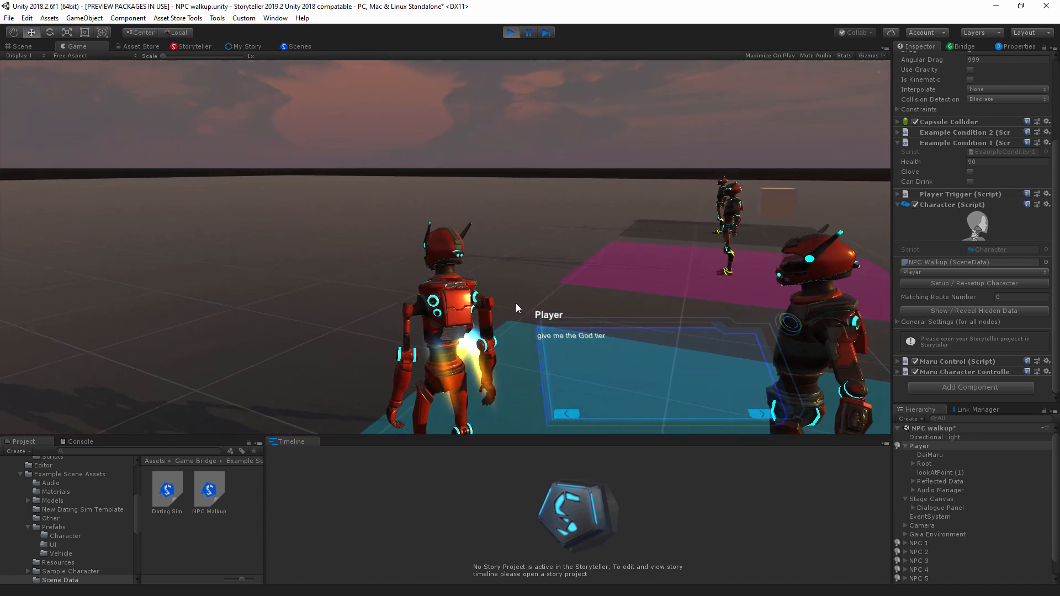
key(d)
key(a)
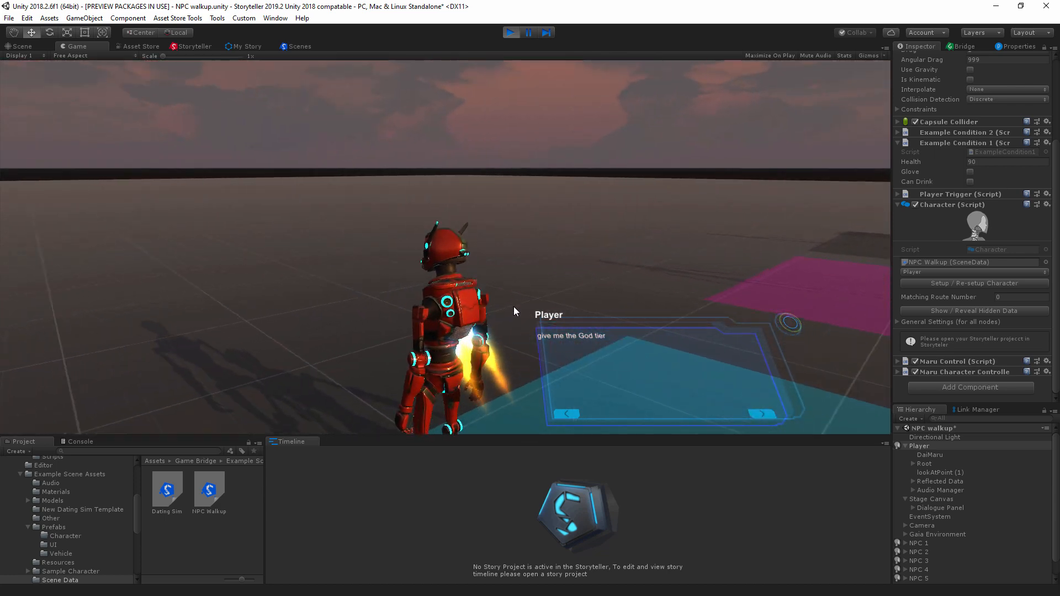
key(d)
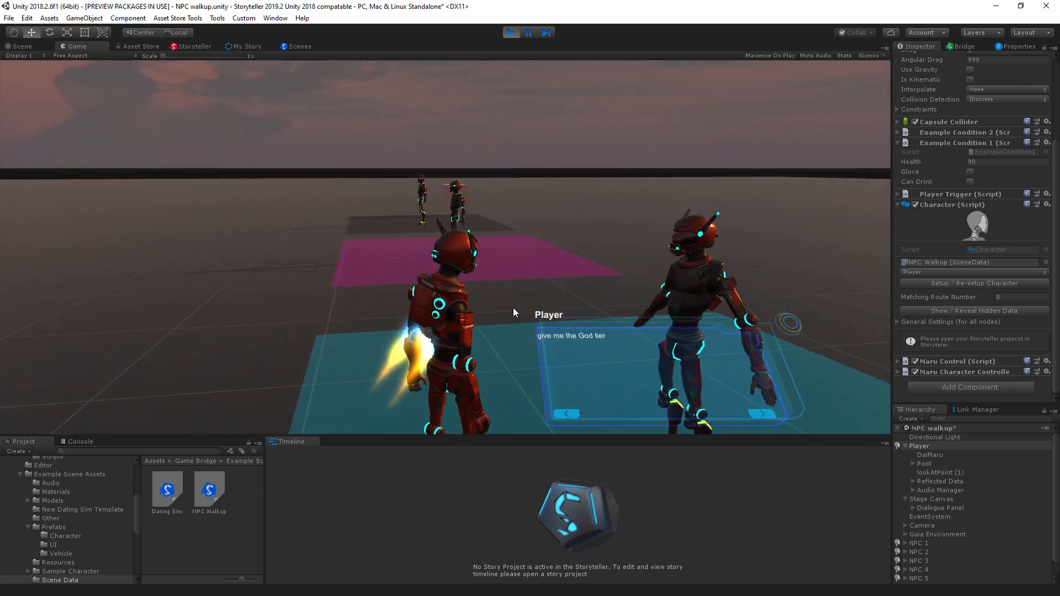
key(d)
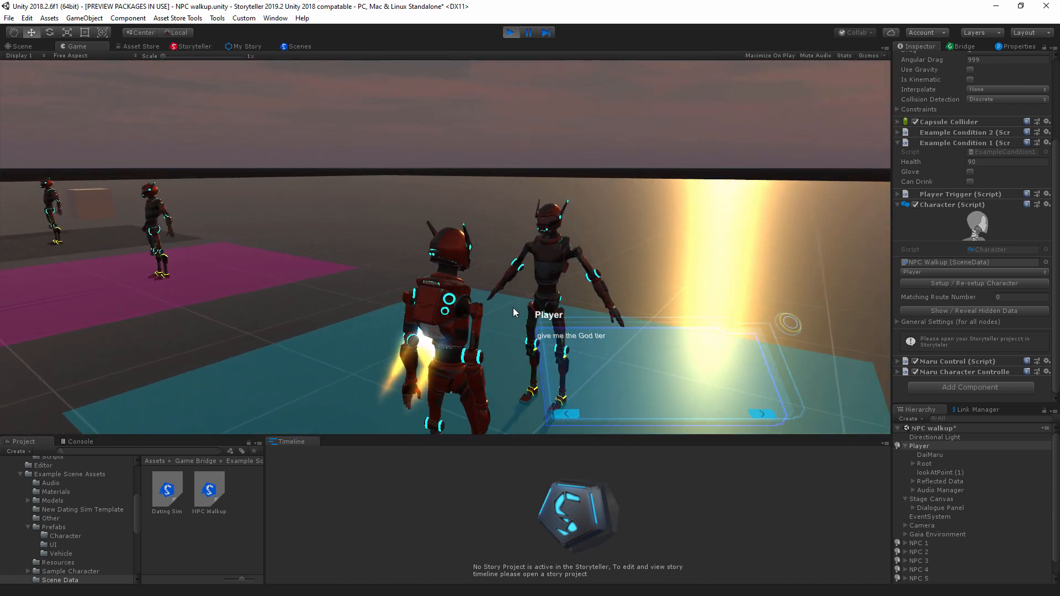
key(d)
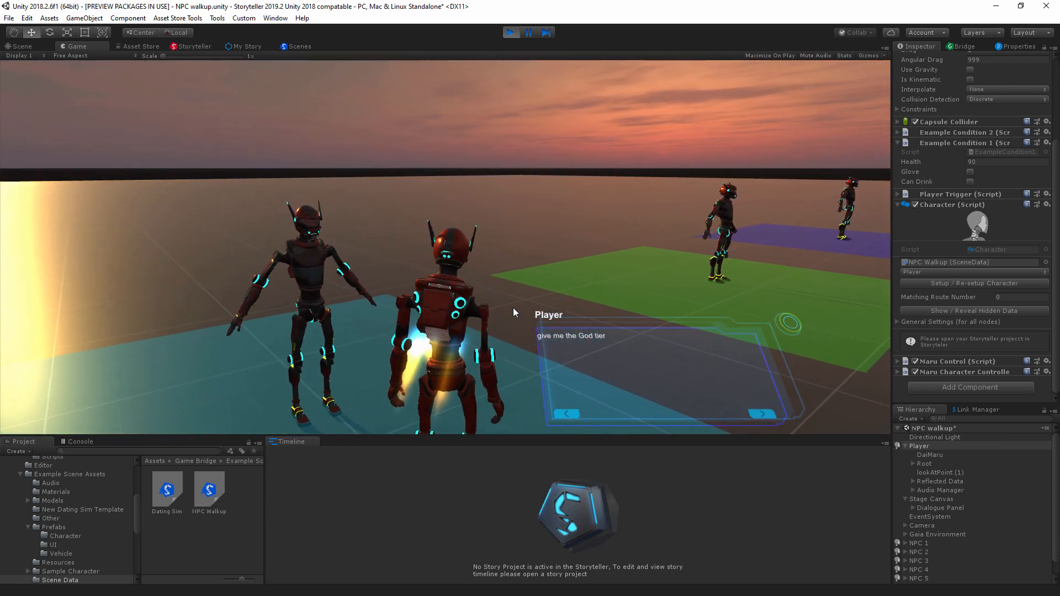
key(a)
key(a)
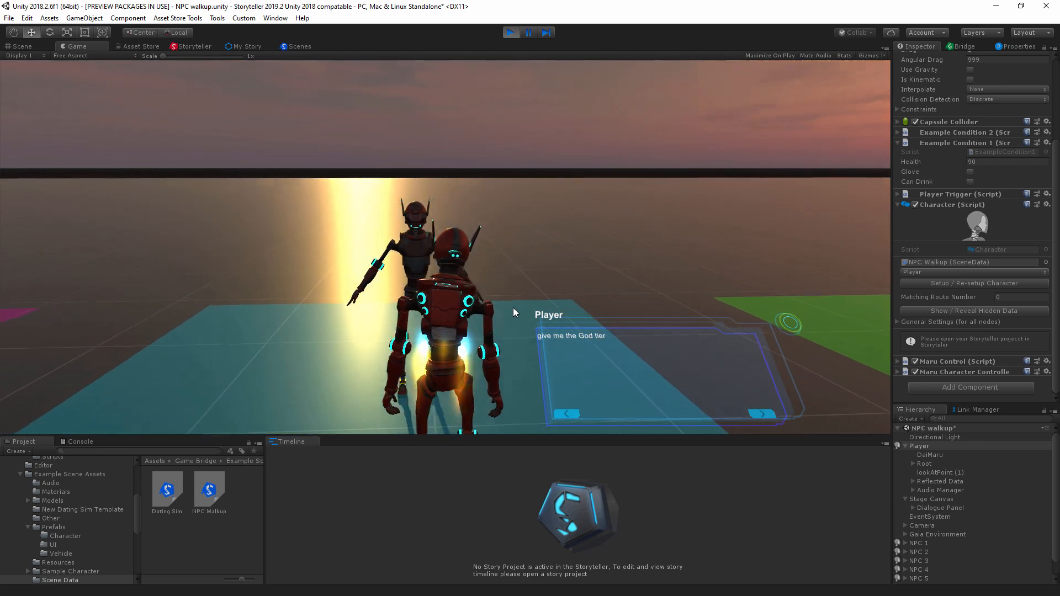
key(d)
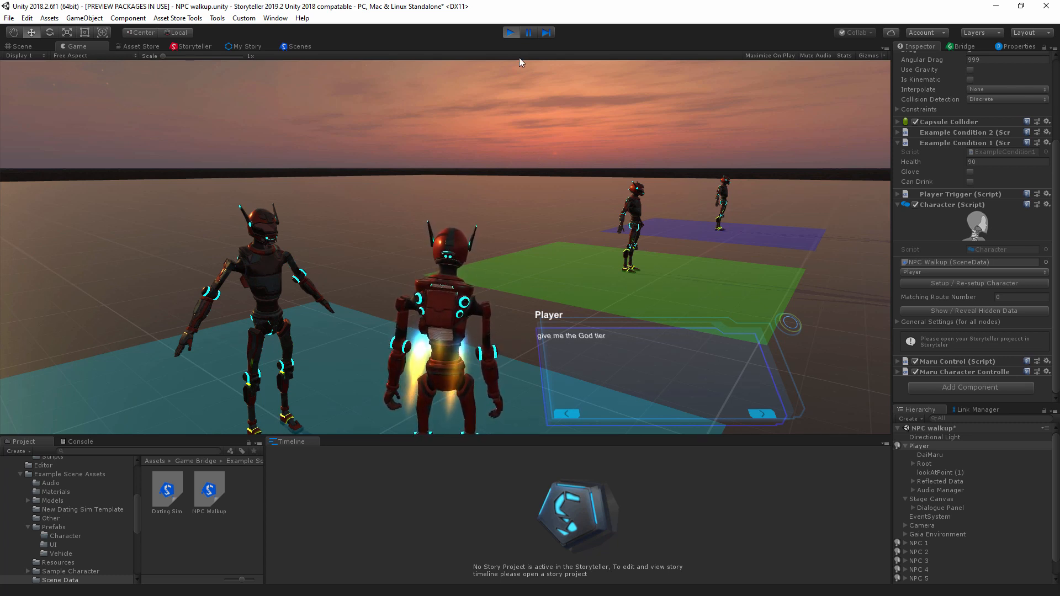
Step: Stop play mode and examine the Player and NPC 1 node chains in the Storyteller graph
click(510, 33)
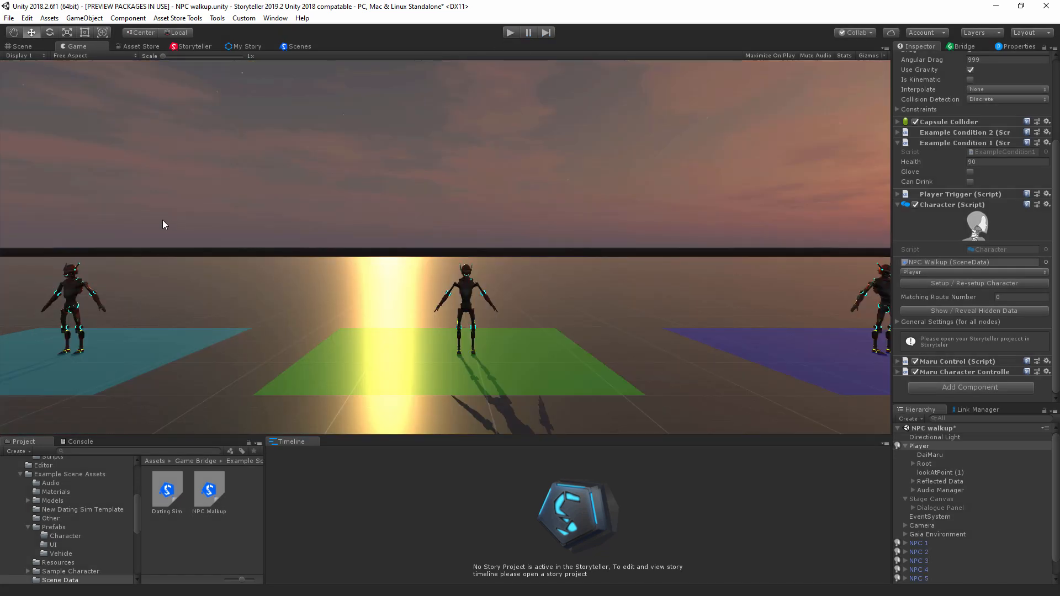
click(183, 48)
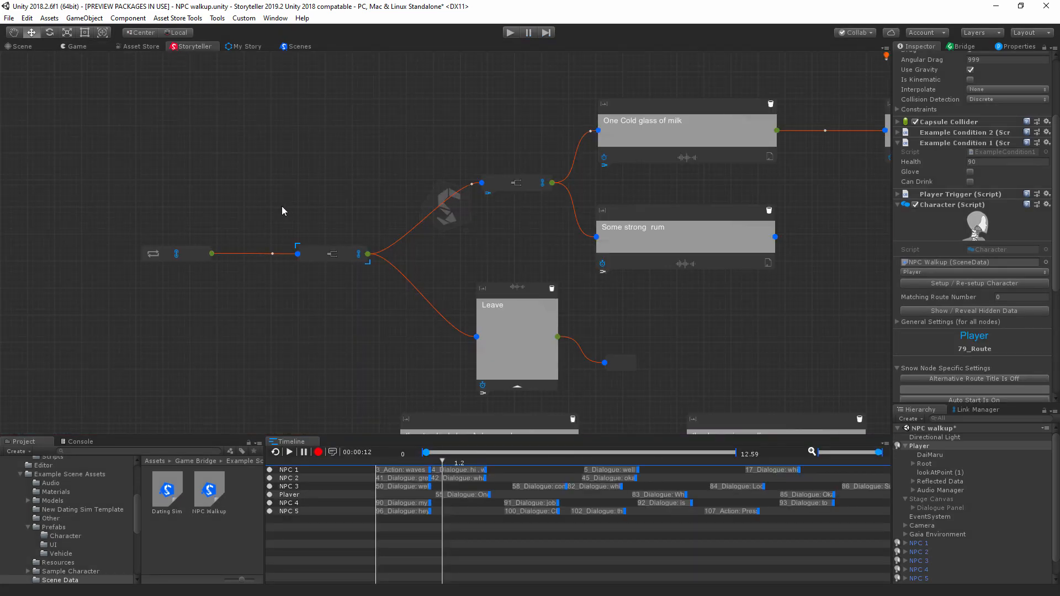
scroll(439, 193, down, 5)
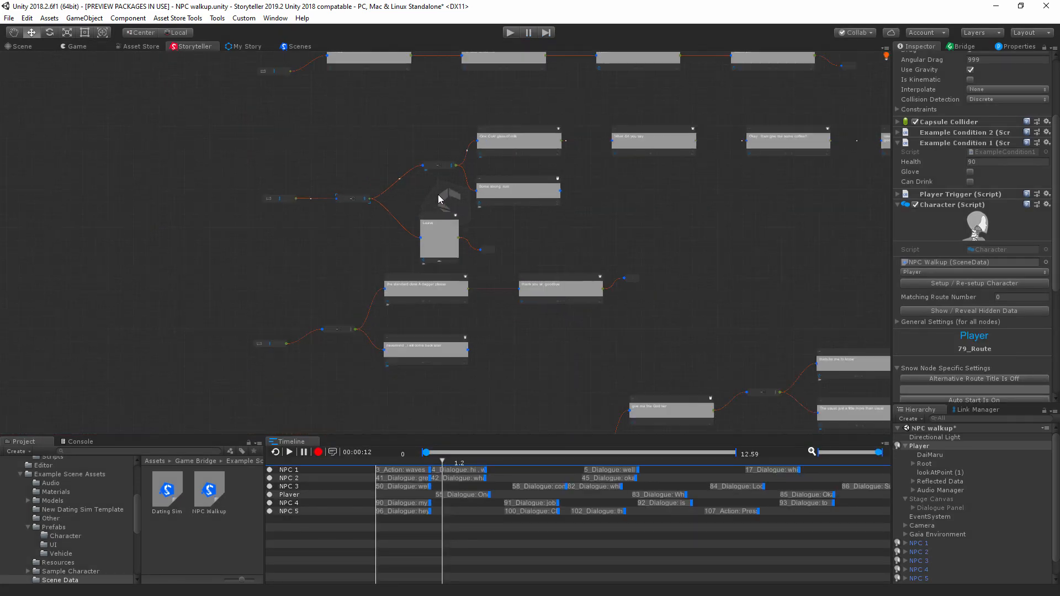
middle_drag(326, 248, 387, 84)
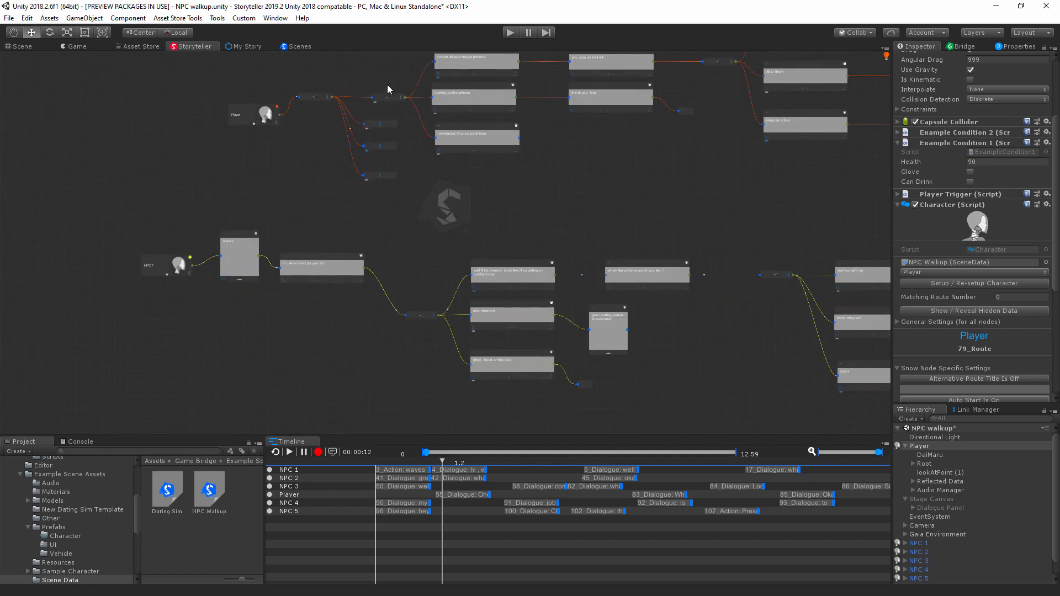
middle_drag(562, 180, 661, 326)
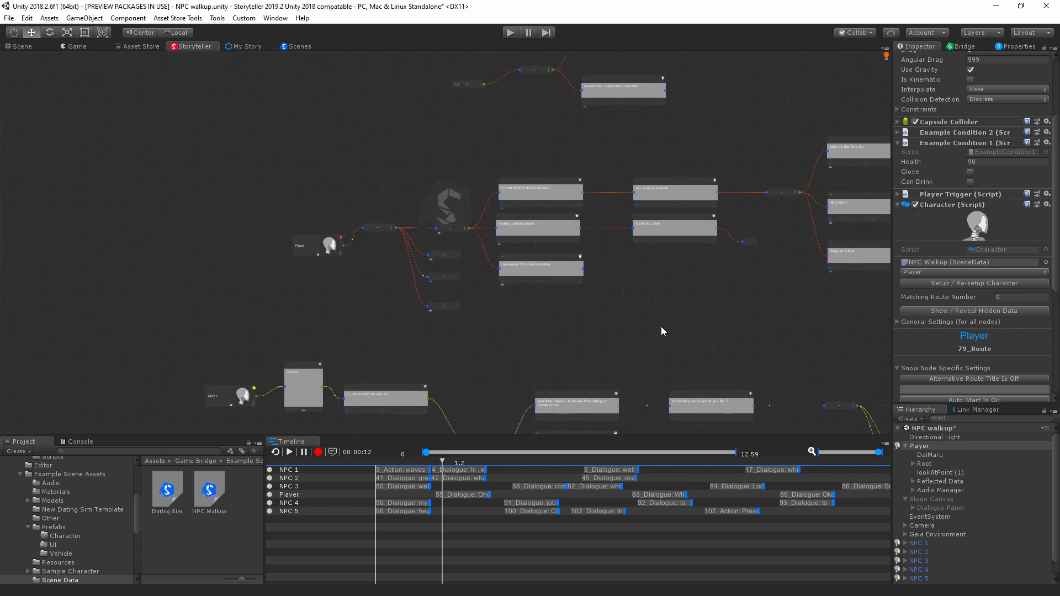
scroll(668, 326, up, 5)
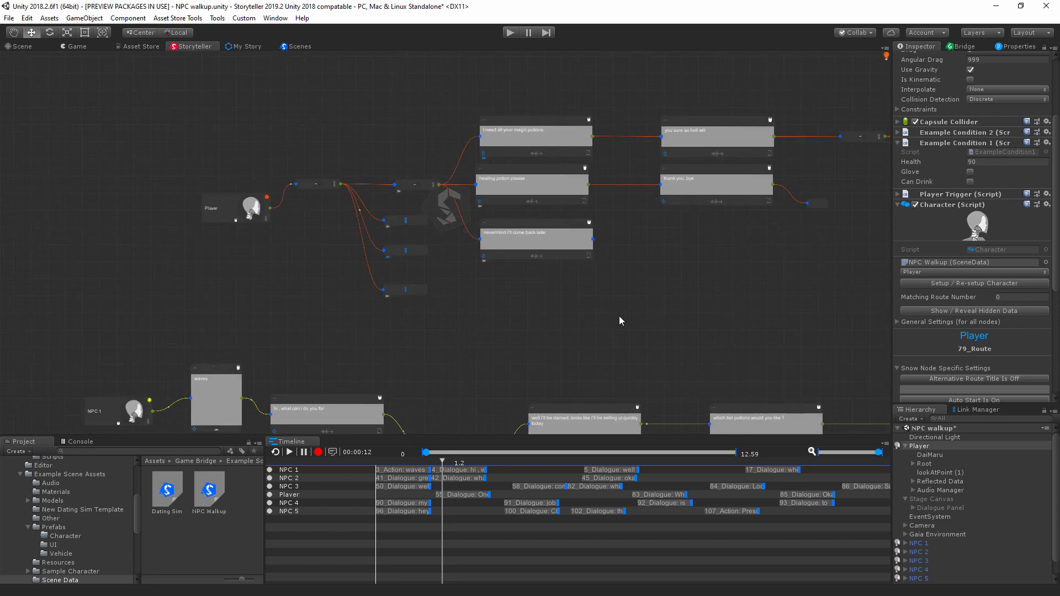
middle_drag(514, 379, 743, 254)
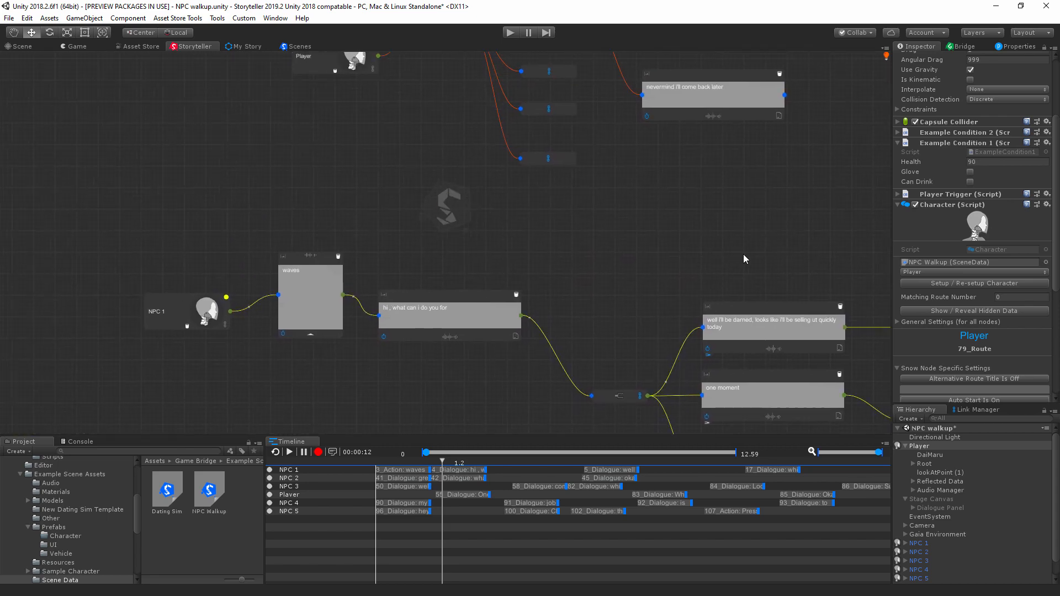
middle_drag(632, 252, 643, 266)
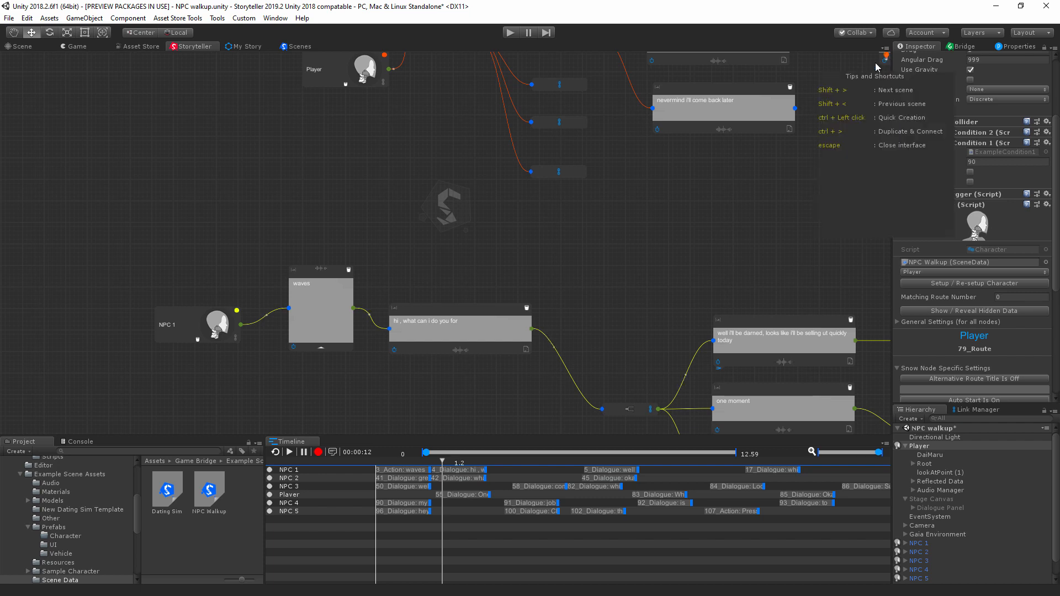
middle_drag(796, 134, 694, 305)
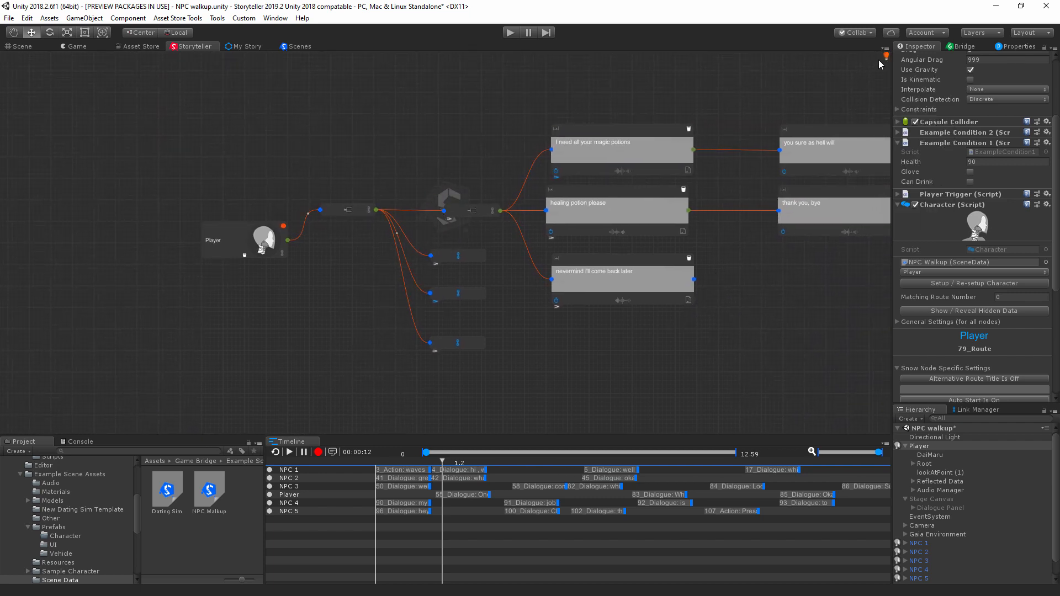
Step: Check the tips and shortcuts, bring up the quick node creation choices below the Player node, and dismiss them
mouse_move(887, 58)
mouse_move(886, 57)
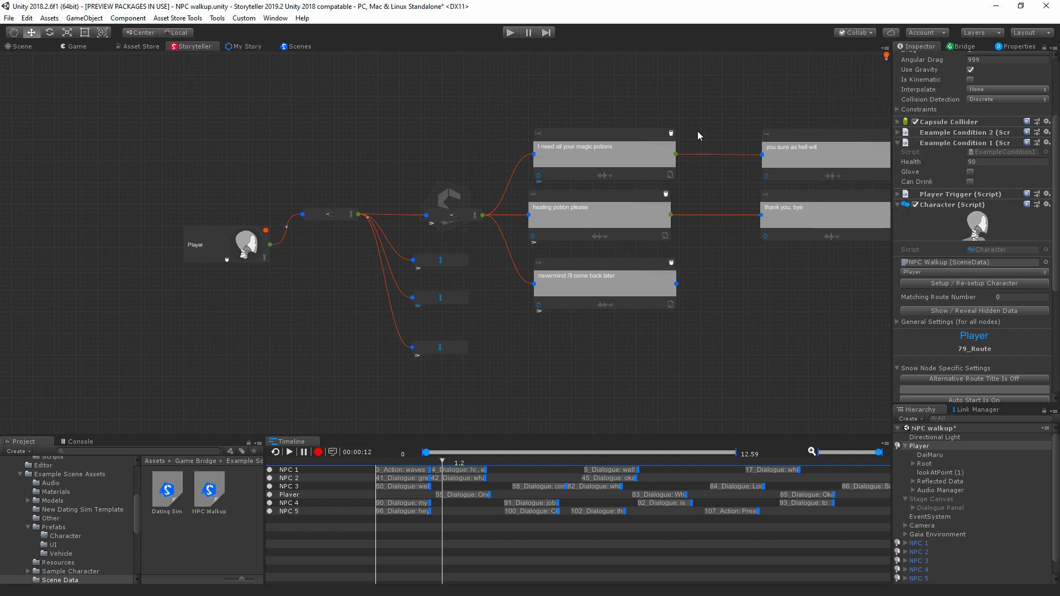
ctrl+click(235, 329)
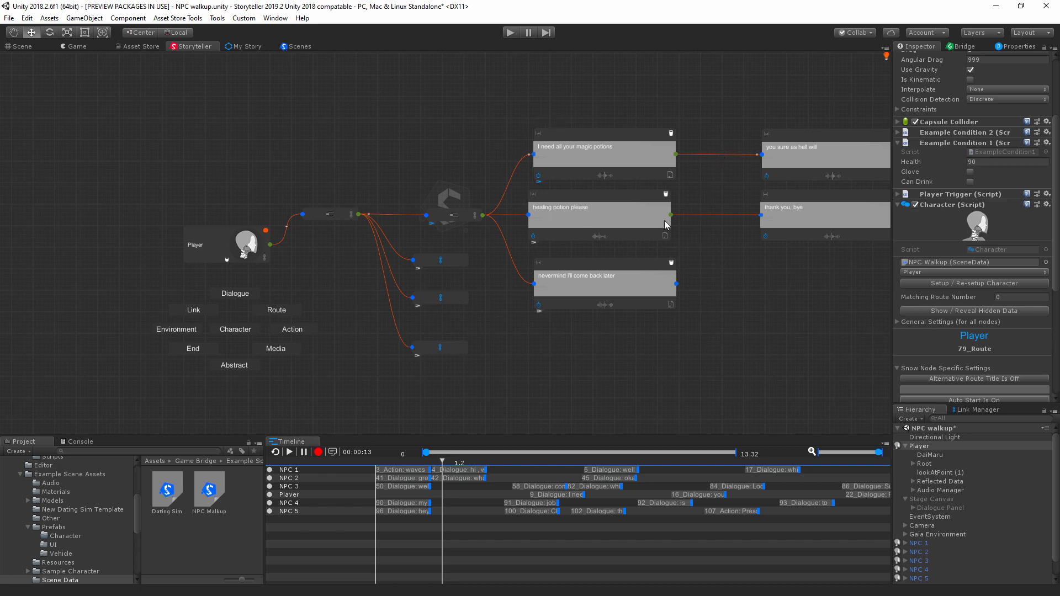
click(358, 362)
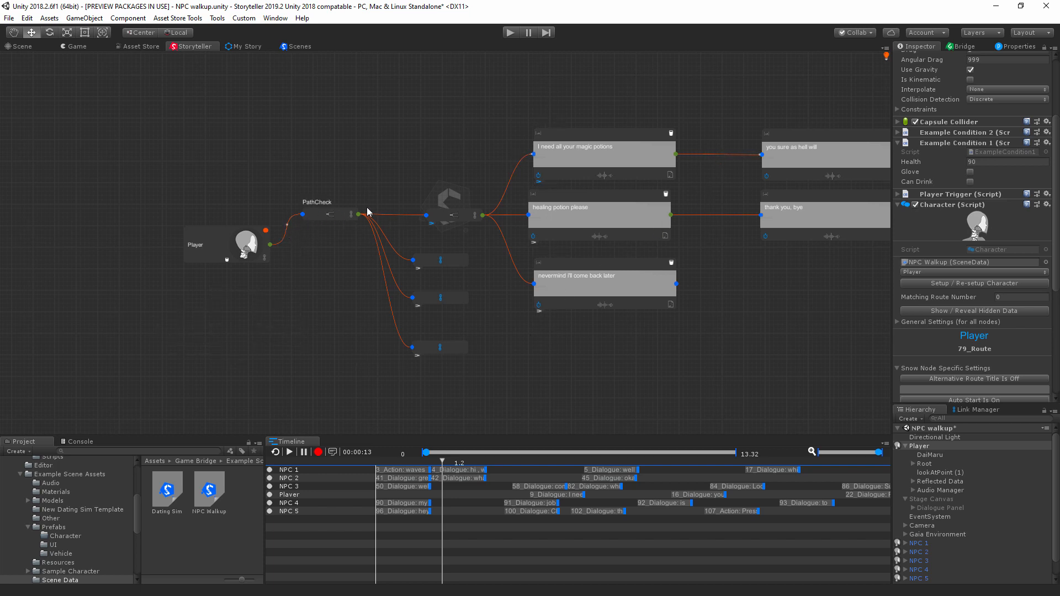
Step: Follow the Player's dialogue route from the magic potions reply to the potion tier choices
middle_drag(649, 198, 385, 237)
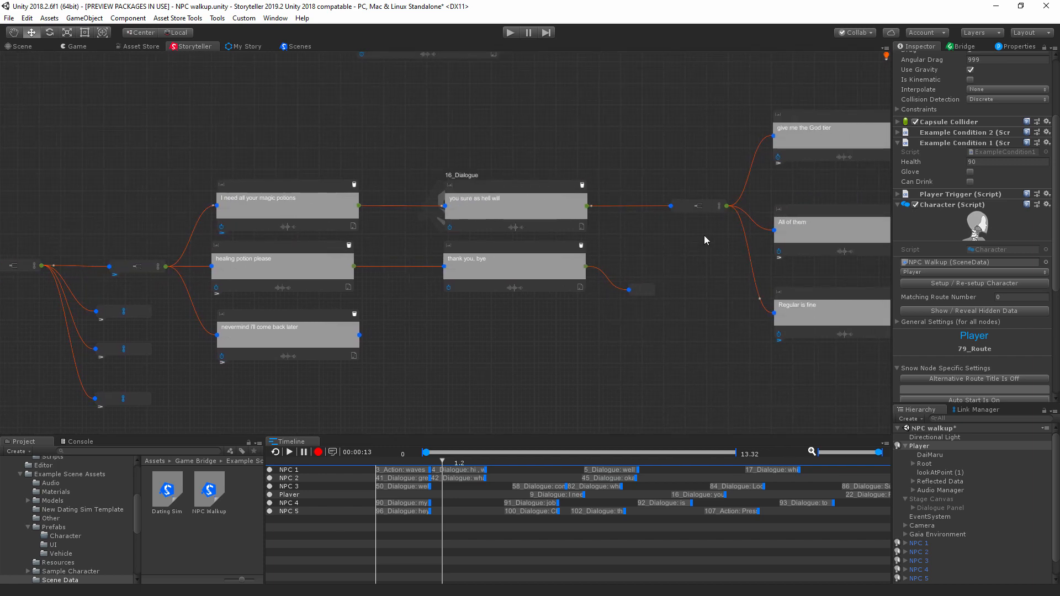
middle_drag(565, 160, 750, 132)
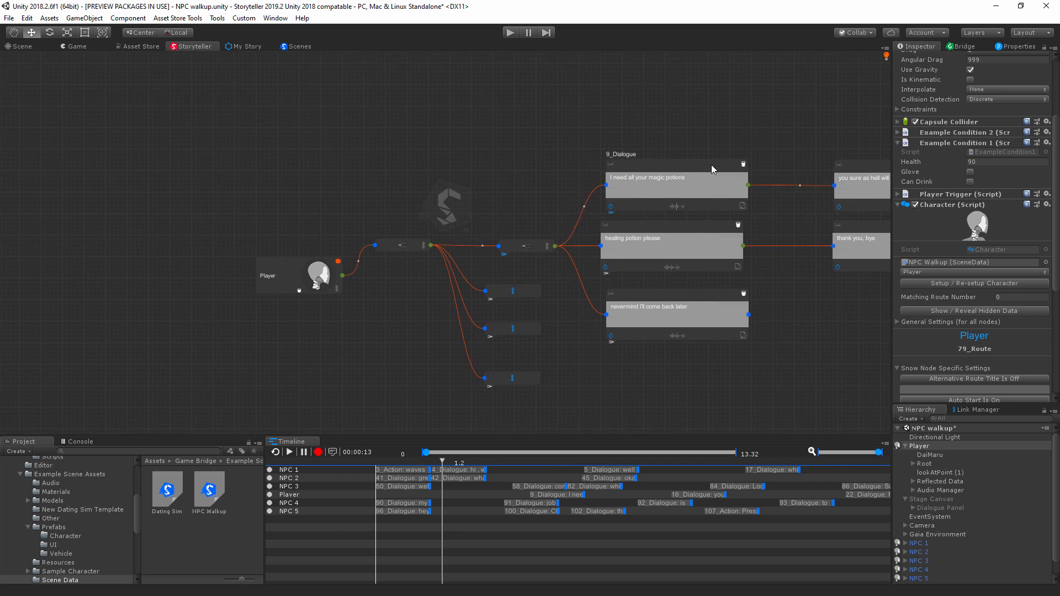
middle_drag(812, 130, 386, 138)
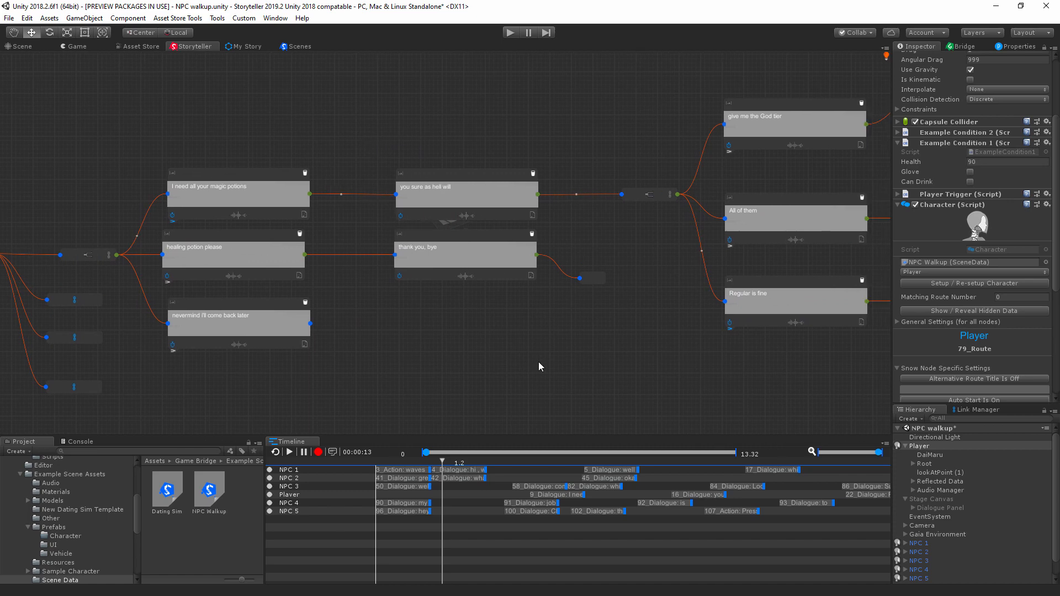
Step: Check the graph's context commands, then view the tips and shortcuts again
right_click(473, 334)
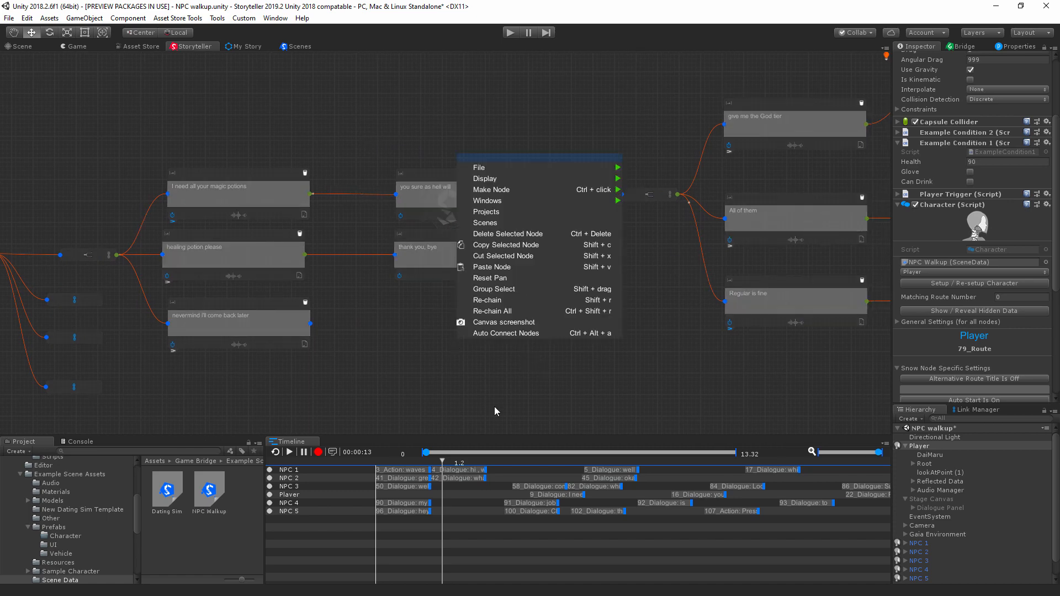
middle_drag(495, 407, 521, 222)
scroll(462, 219, down, 6)
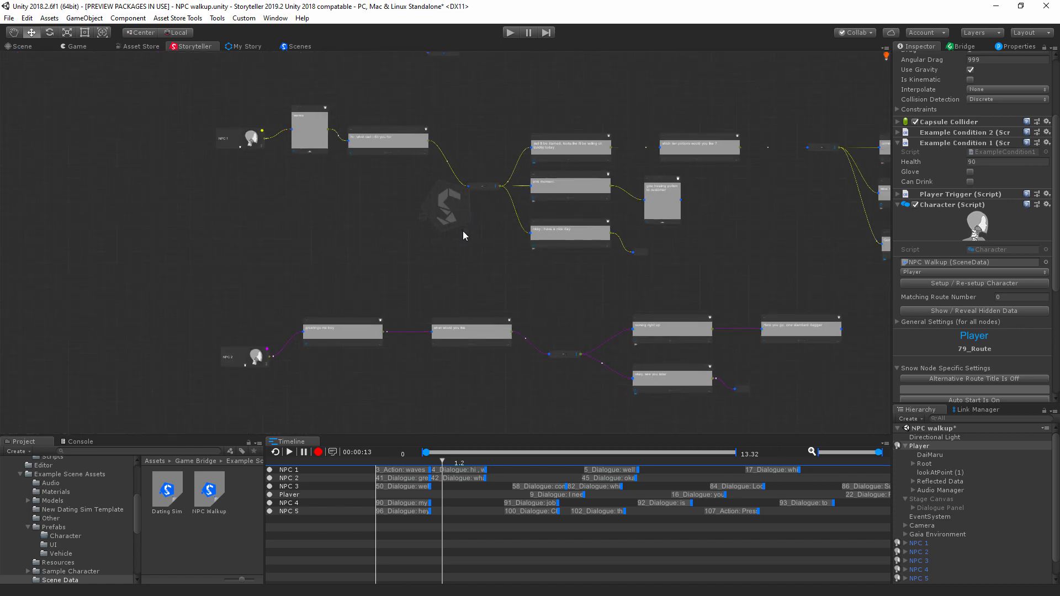
mouse_move(887, 56)
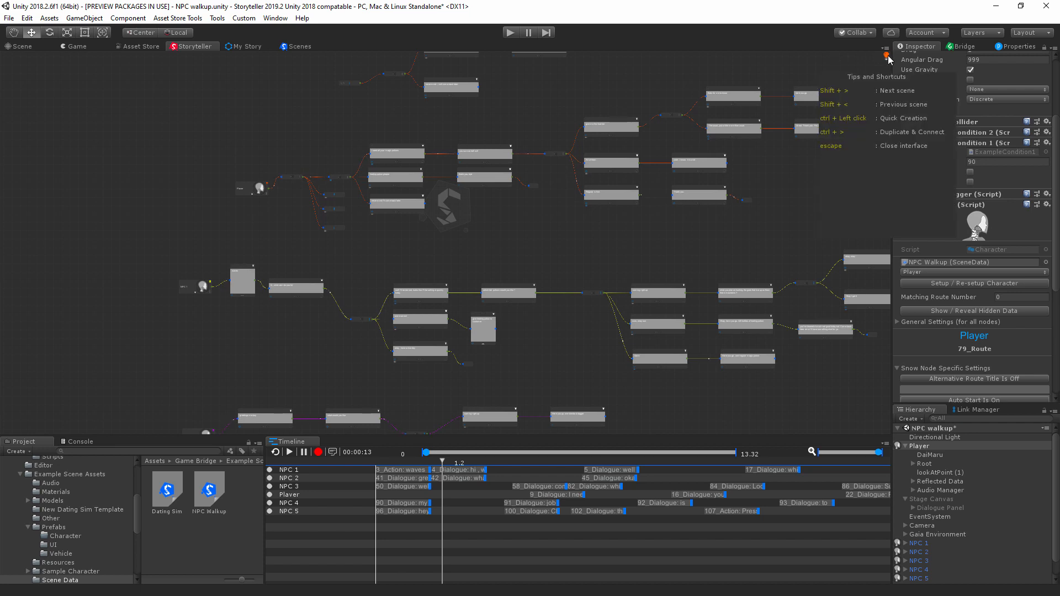
Step: View the list of existing story projects and close it without creating one
right_click(502, 237)
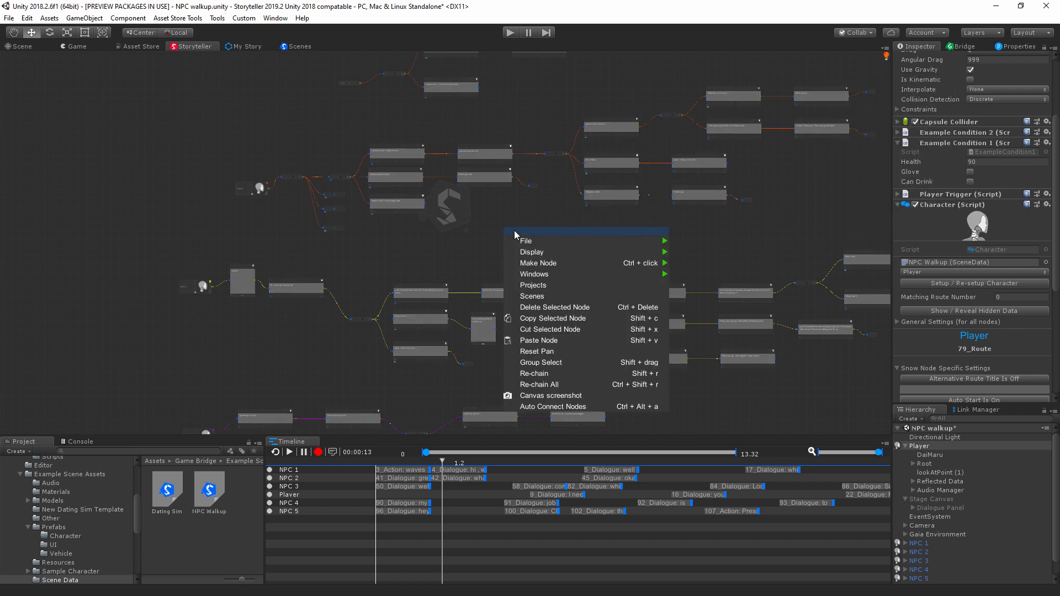
click(544, 286)
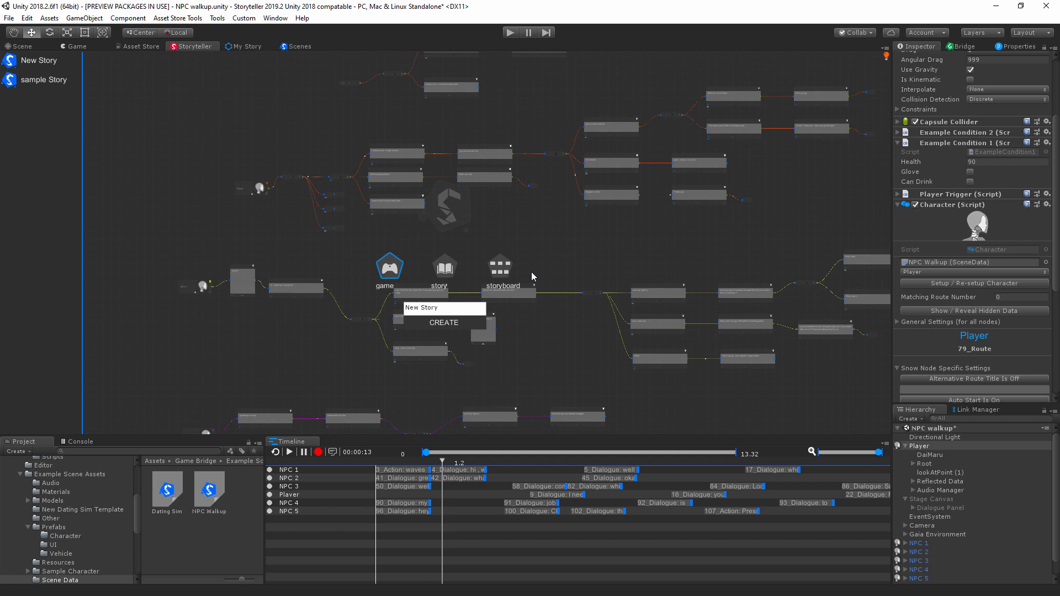
click(532, 272)
Step: Bring up the new story creation form with its game, story and storyboard options, and cancel it
right_click(488, 197)
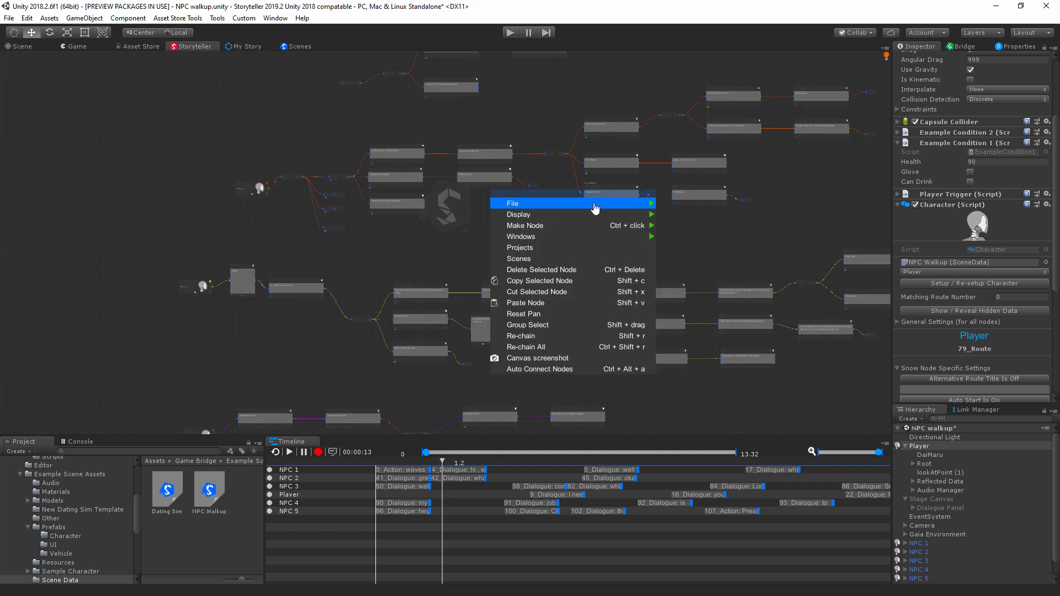
mouse_move(594, 204)
click(698, 214)
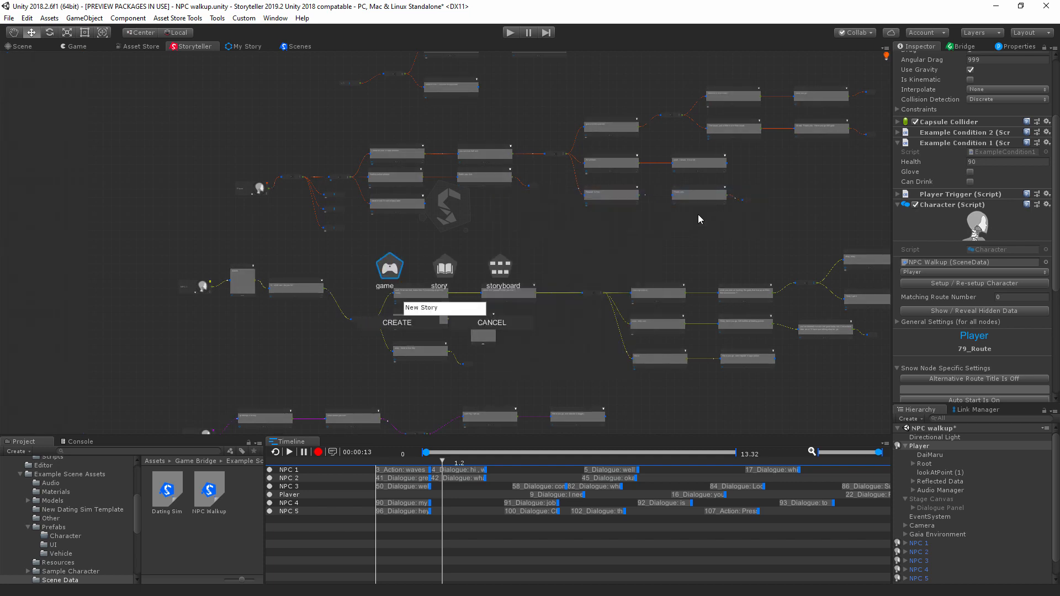
click(485, 293)
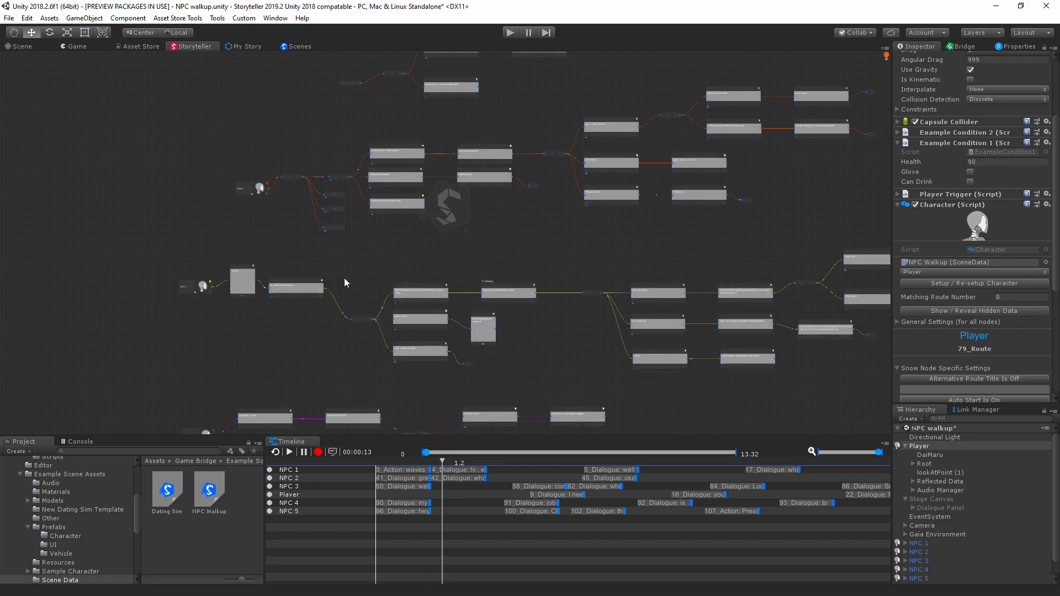
Step: Examine the NPC 1 replies in the node graph, from the greeting to the potion tier question
scroll(454, 275, up, 6)
middle_drag(458, 304, 575, 281)
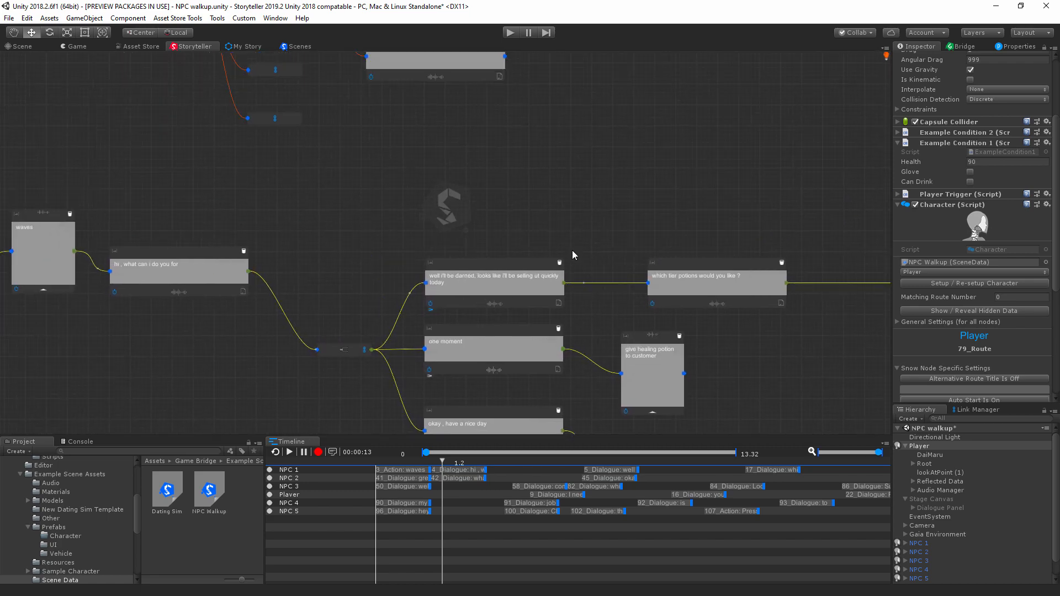
middle_drag(493, 177, 642, 354)
scroll(641, 355, down, 1)
scroll(642, 355, down, 5)
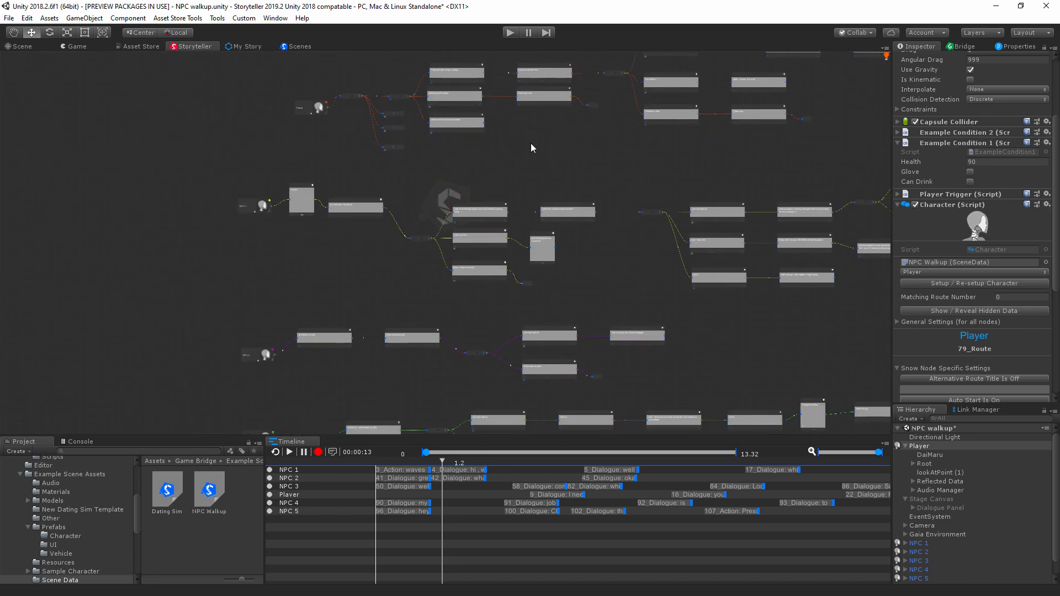
Step: Review the sample Story overview and its scene list, and open the no Name scene
click(249, 47)
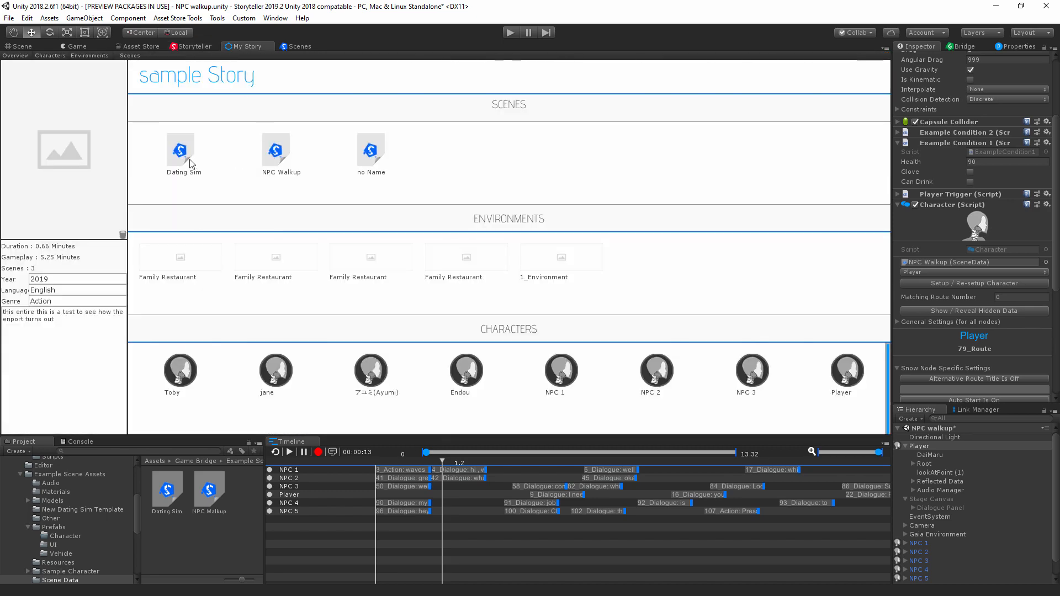
click(303, 44)
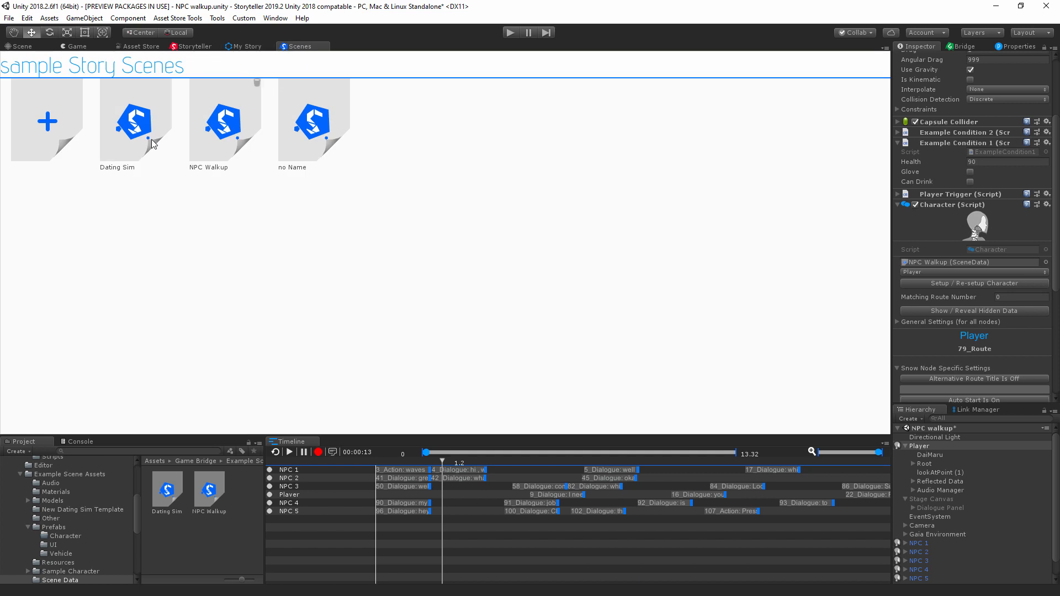
click(324, 121)
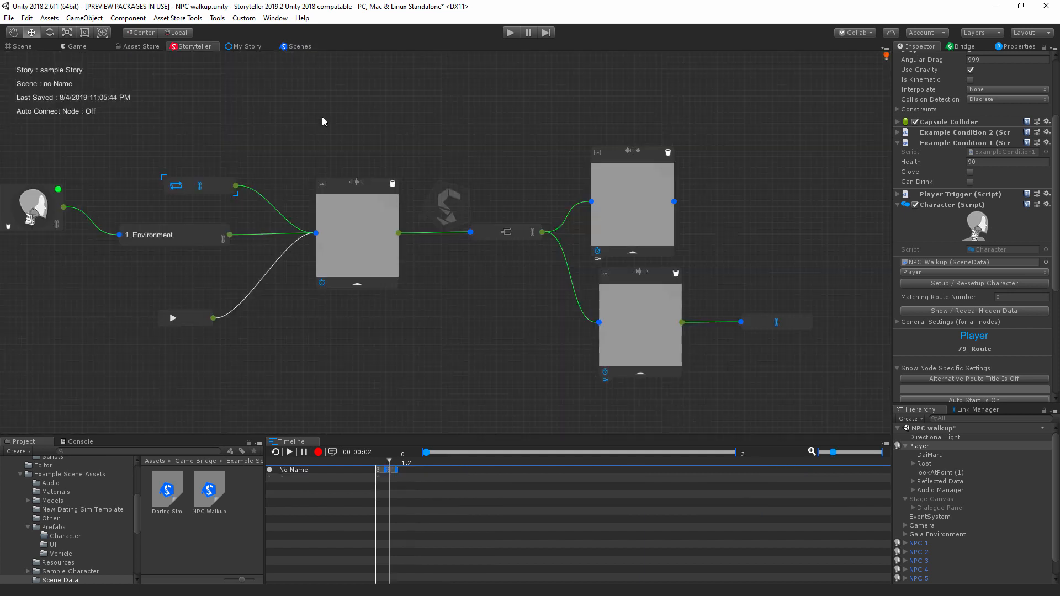
Step: Revisit the sample Story overview and reopen the NPC Walkup scene from its scene list
click(239, 46)
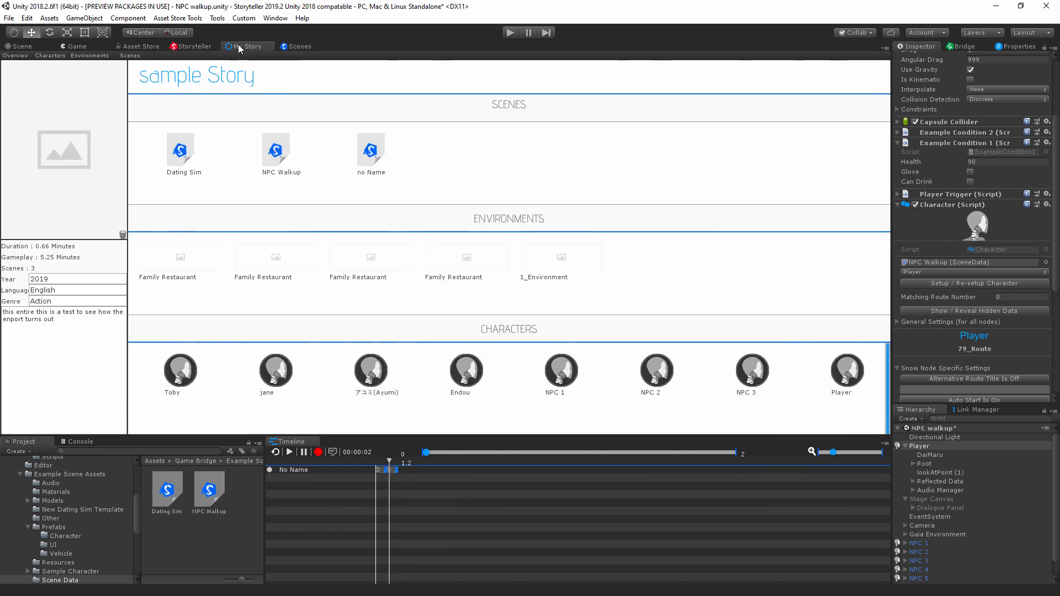
click(299, 46)
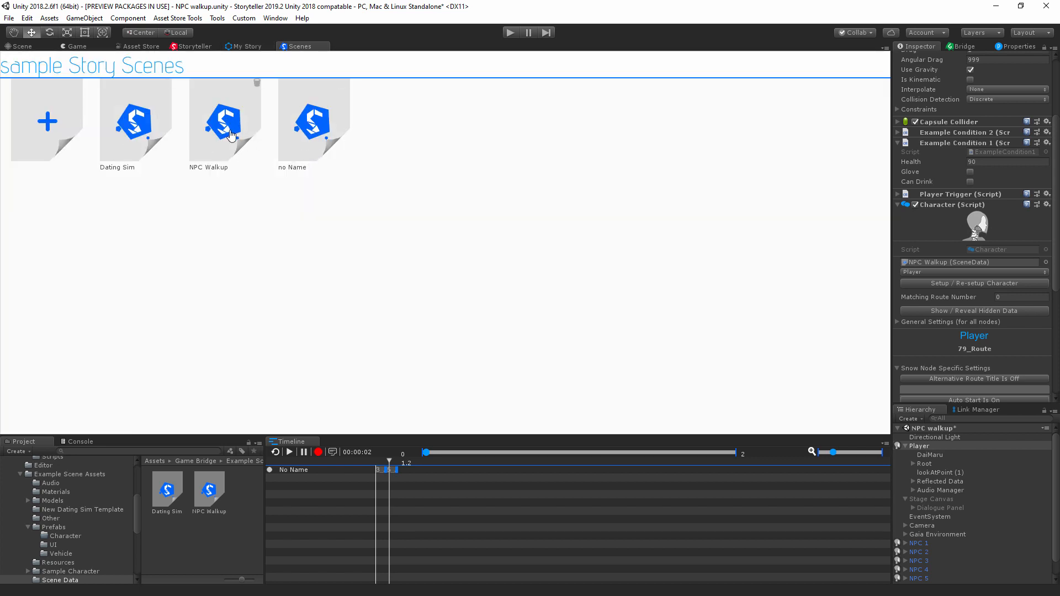
click(227, 132)
scroll(501, 188, down, 1)
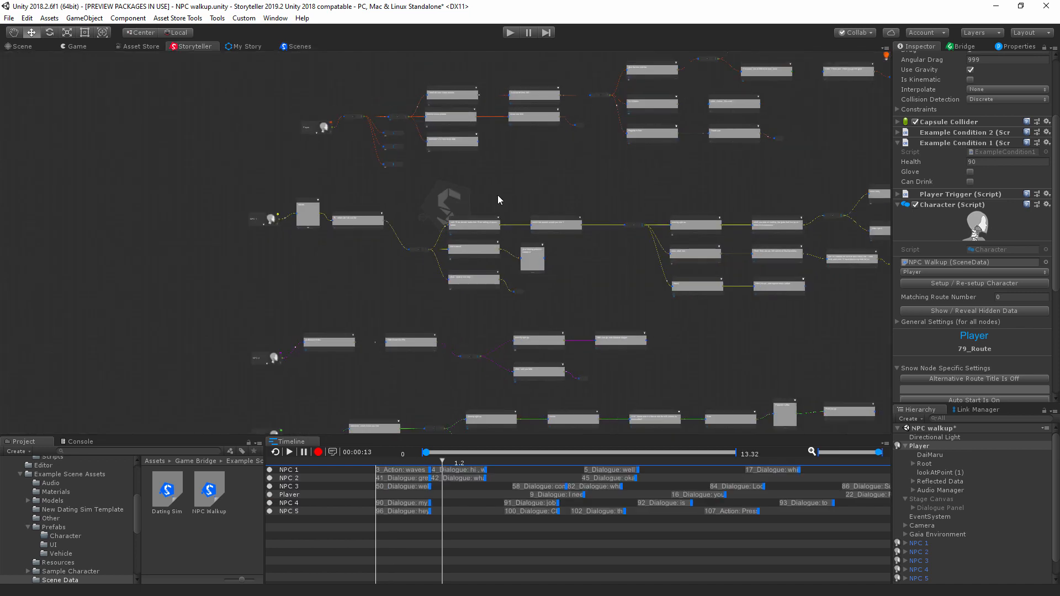
Step: Examine the Player node's route and the start of the NPC 1 route in the graph
middle_drag(563, 255, 498, 223)
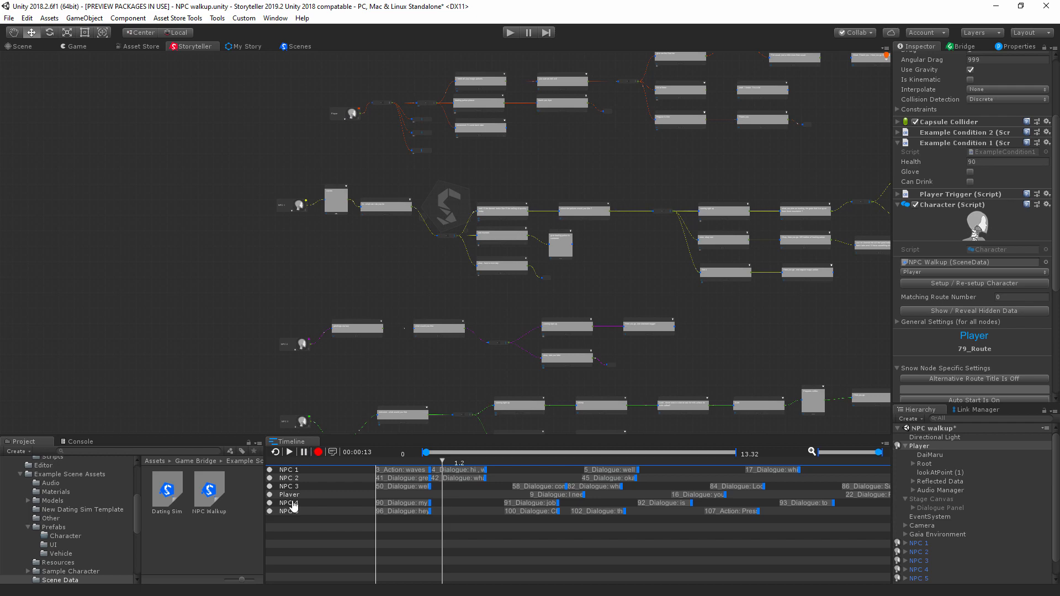
middle_drag(379, 313, 344, 320)
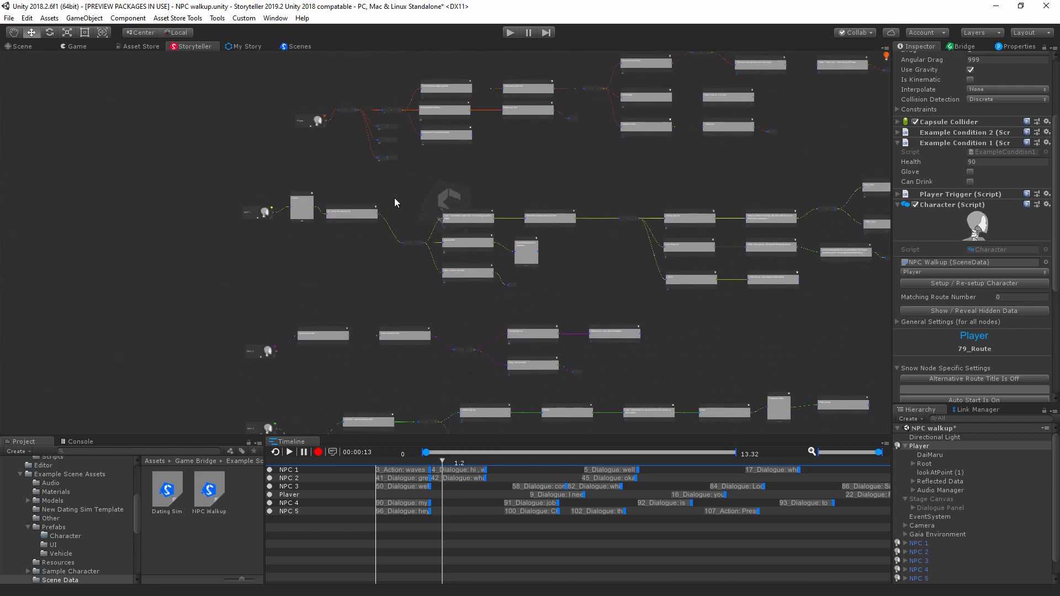
scroll(382, 238, up, 6)
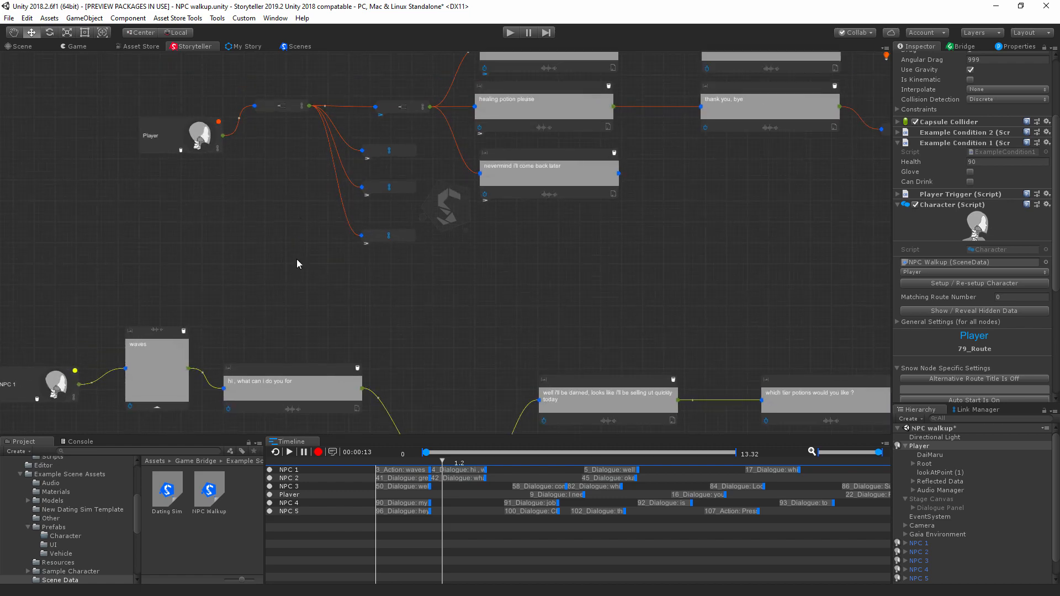
middle_drag(296, 264, 312, 246)
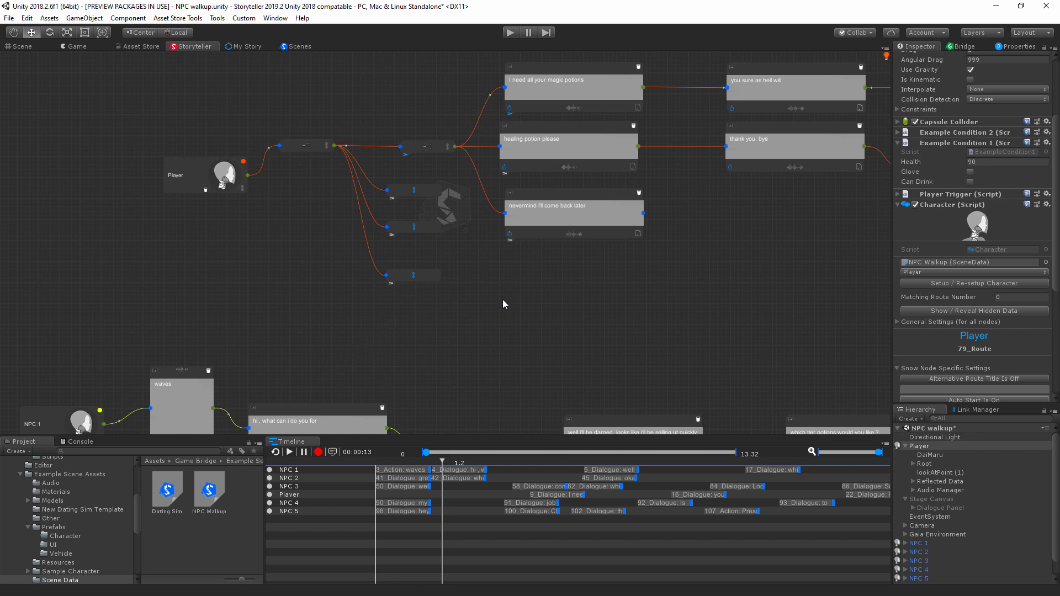
Step: Move the timeline playhead back to 0
middle_drag(346, 396, 352, 451)
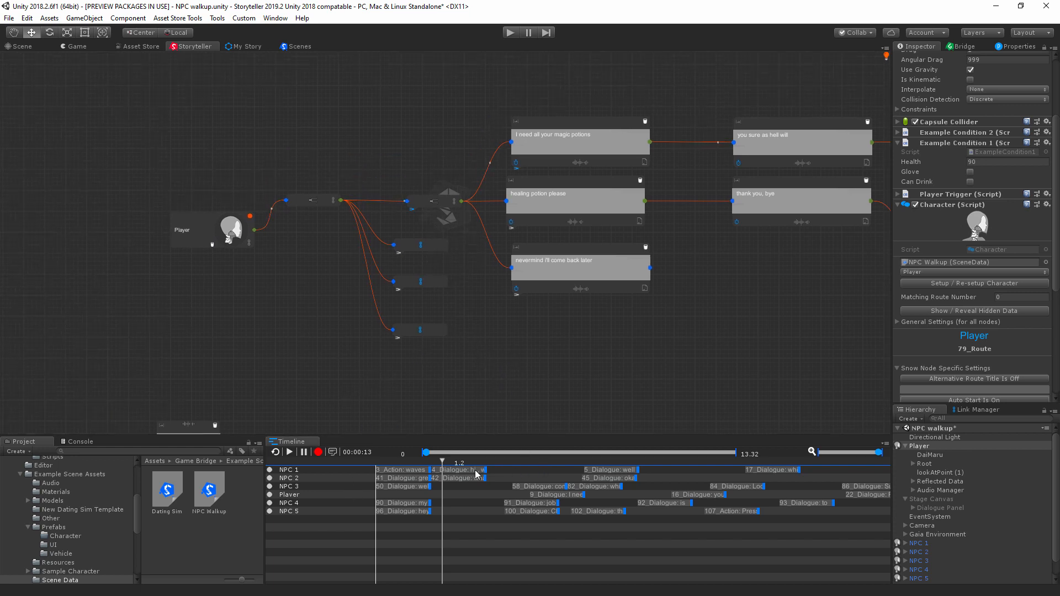
drag(426, 452, 395, 467)
drag(442, 463, 304, 491)
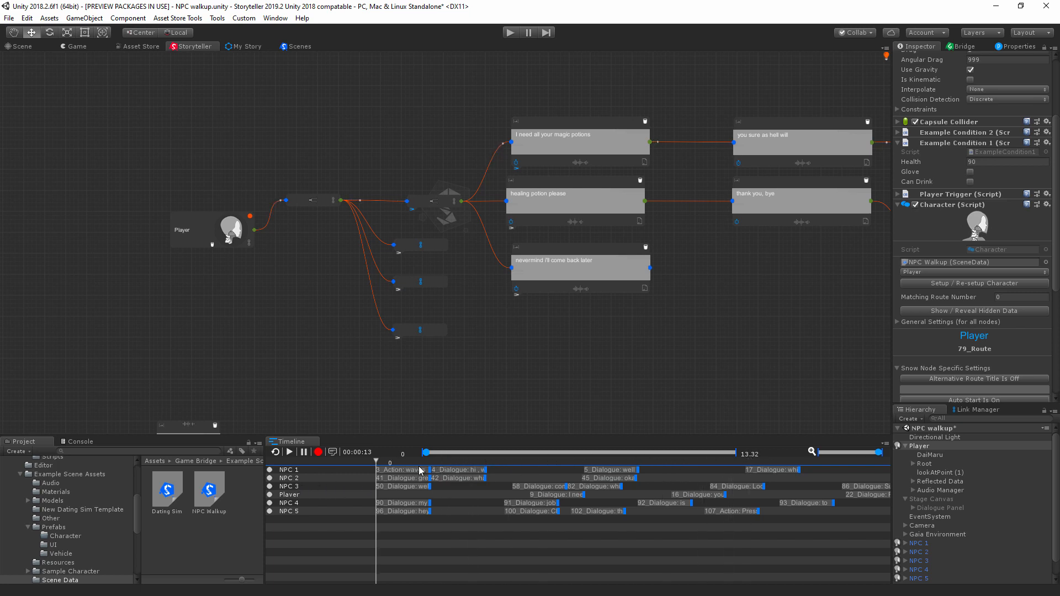
Step: Collapse the Player object's children in the scene hierarchy
scroll(350, 365, down, 6)
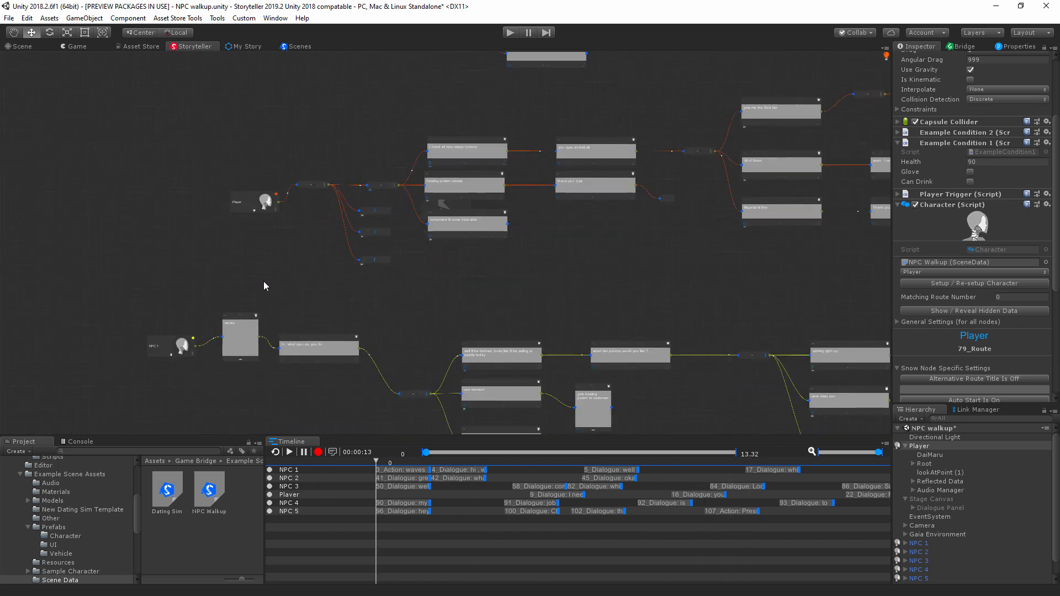
middle_drag(447, 372, 359, 336)
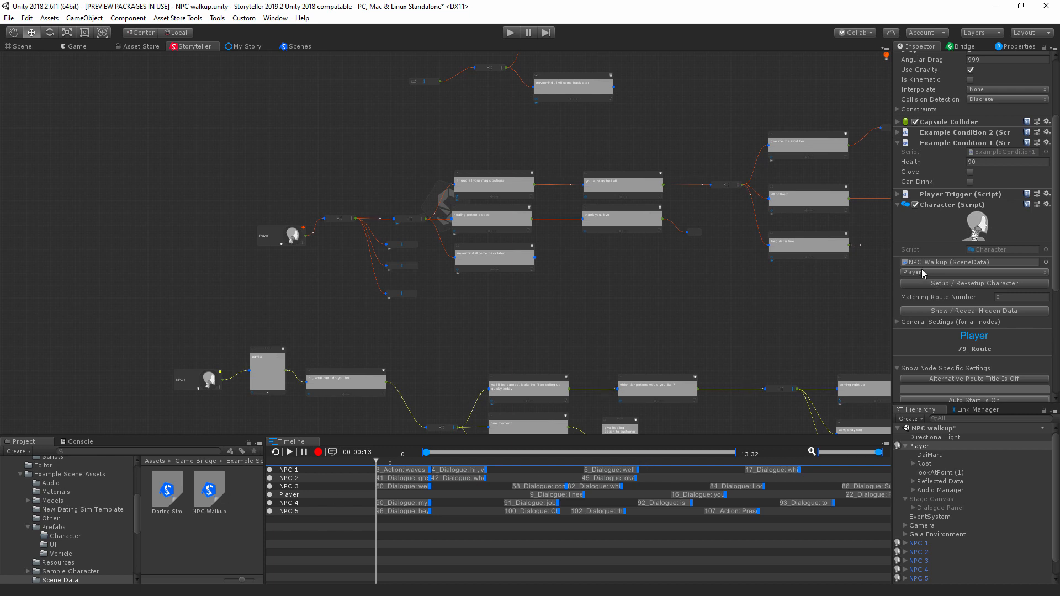
click(906, 447)
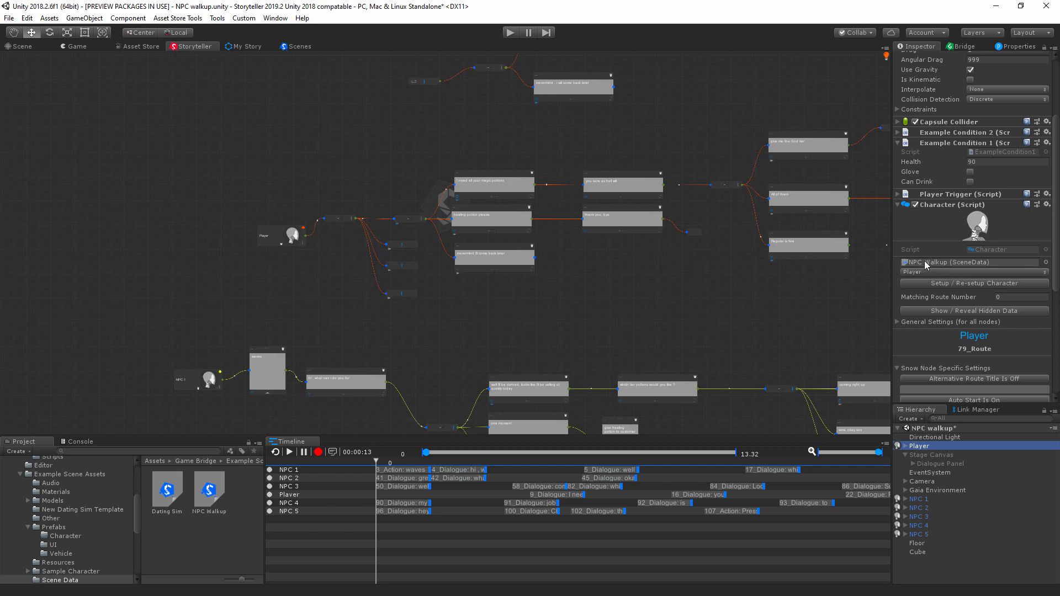
Step: Select the Player in the hierarchy and draw a group selection around all of its node routes in the graph
middle_drag(739, 322, 582, 406)
scroll(718, 343, down, 1)
scroll(582, 404, down, 3)
scroll(580, 396, down, 1)
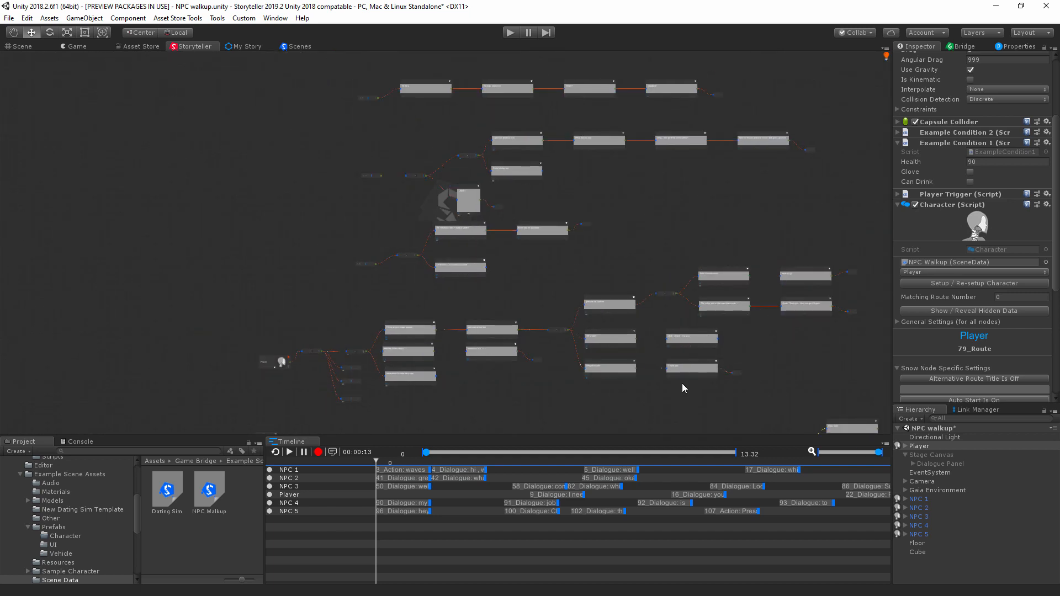
middle_drag(698, 379, 610, 392)
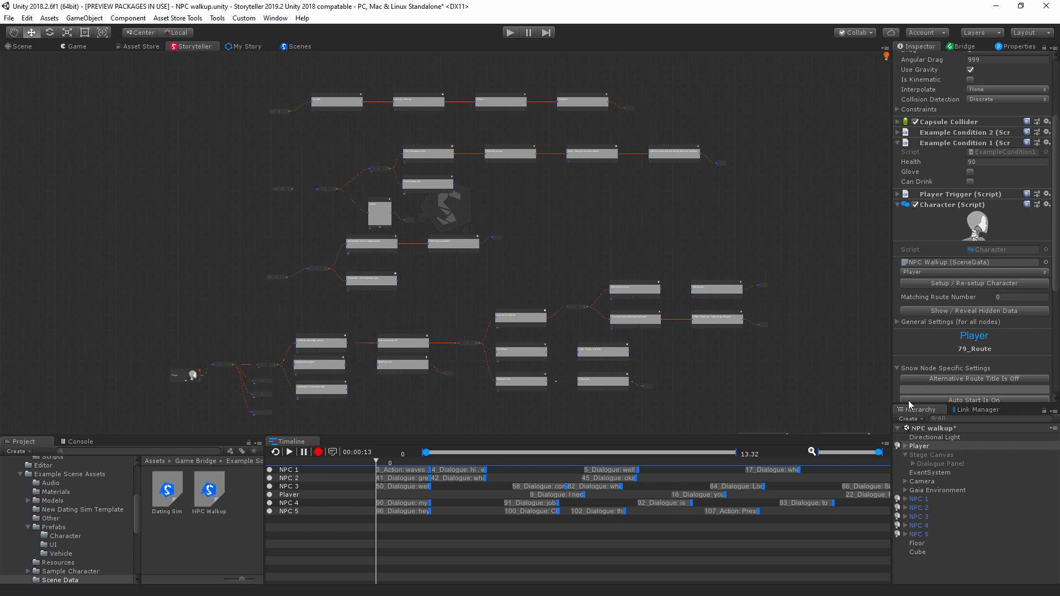
click(919, 447)
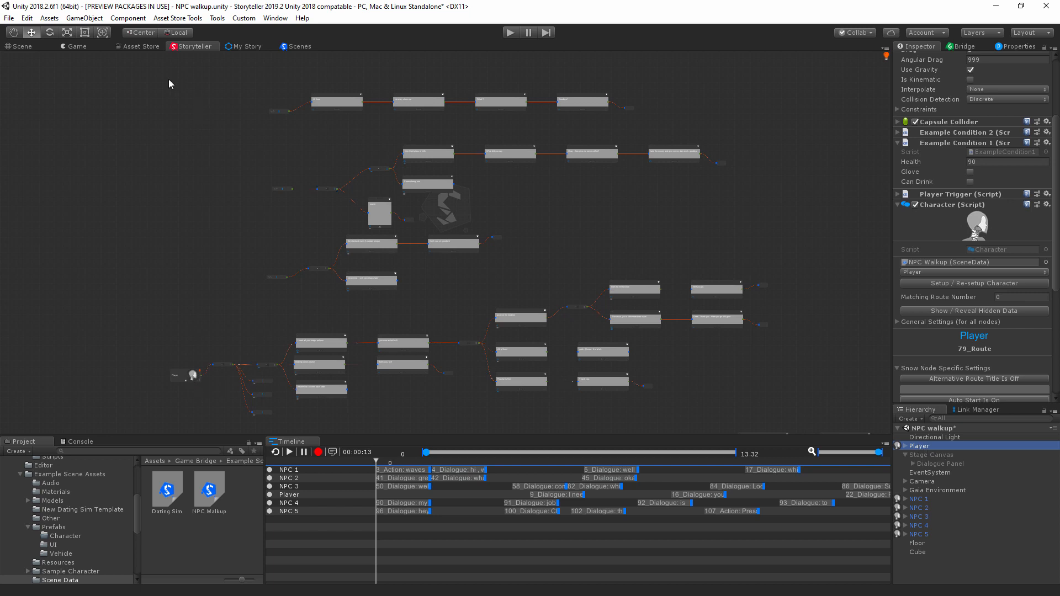
drag(118, 66, 865, 423)
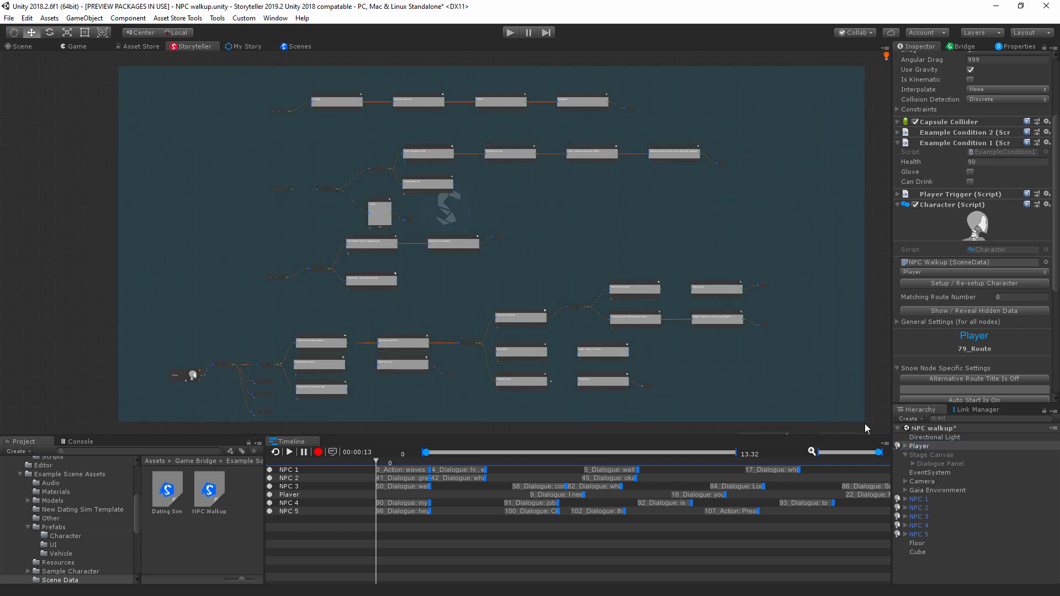
Step: Clear the group selection and select the NPC 1 character node in the graph
middle_drag(873, 419, 856, 149)
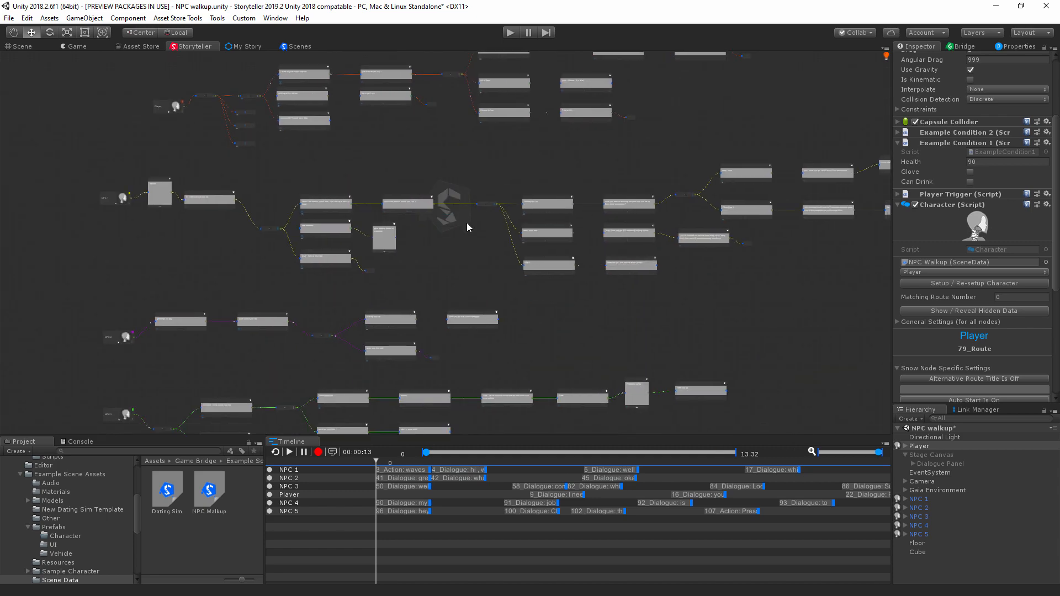
scroll(114, 198, up, 10)
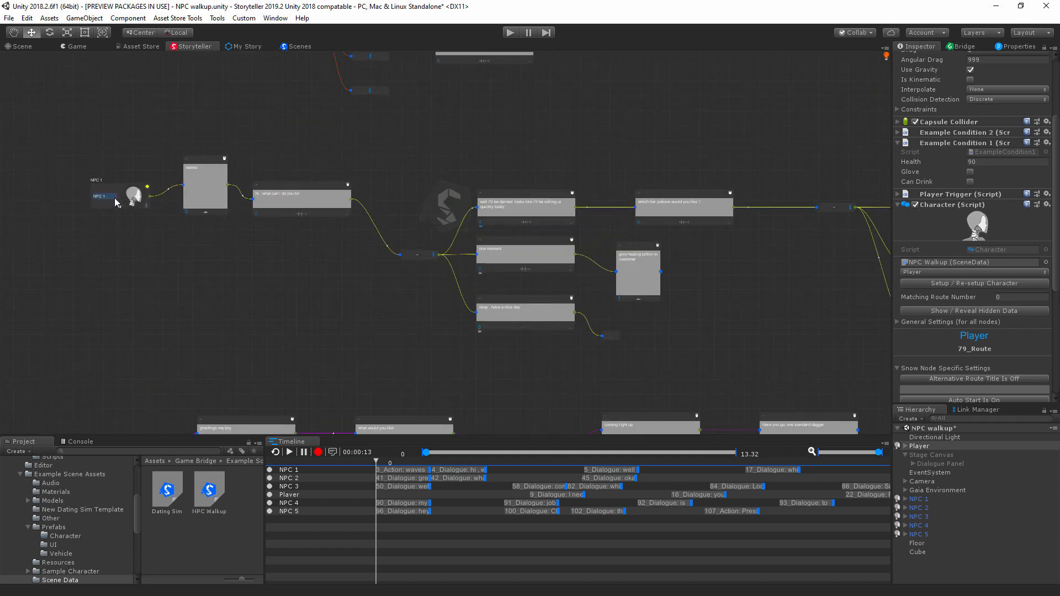
click(124, 184)
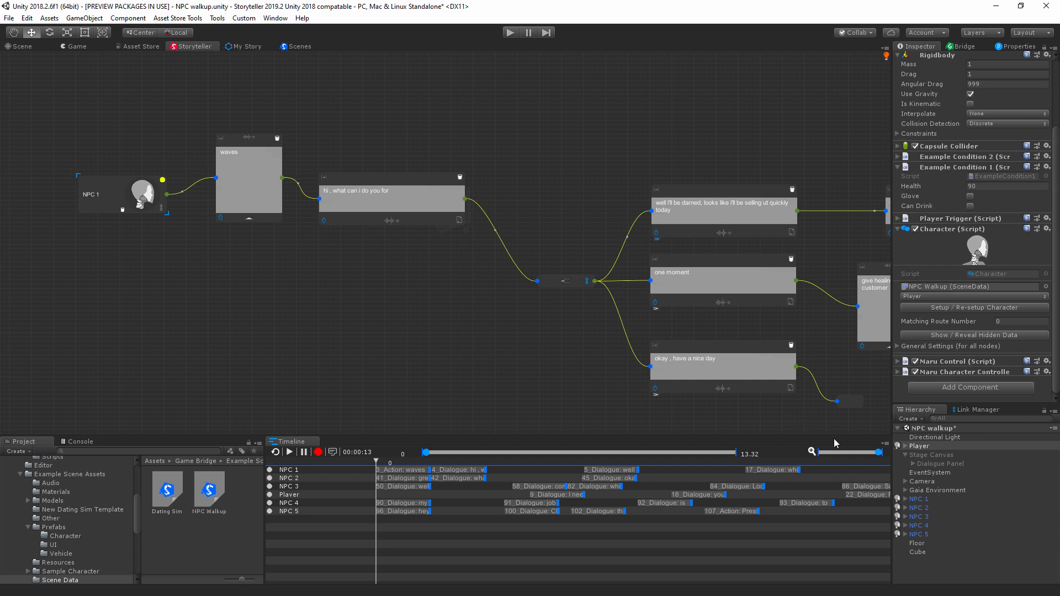
Step: Draw a group selection around the NPC 1 node chain, and select the NPC Walkup scene data asset for inspection
scroll(685, 251, down, 10)
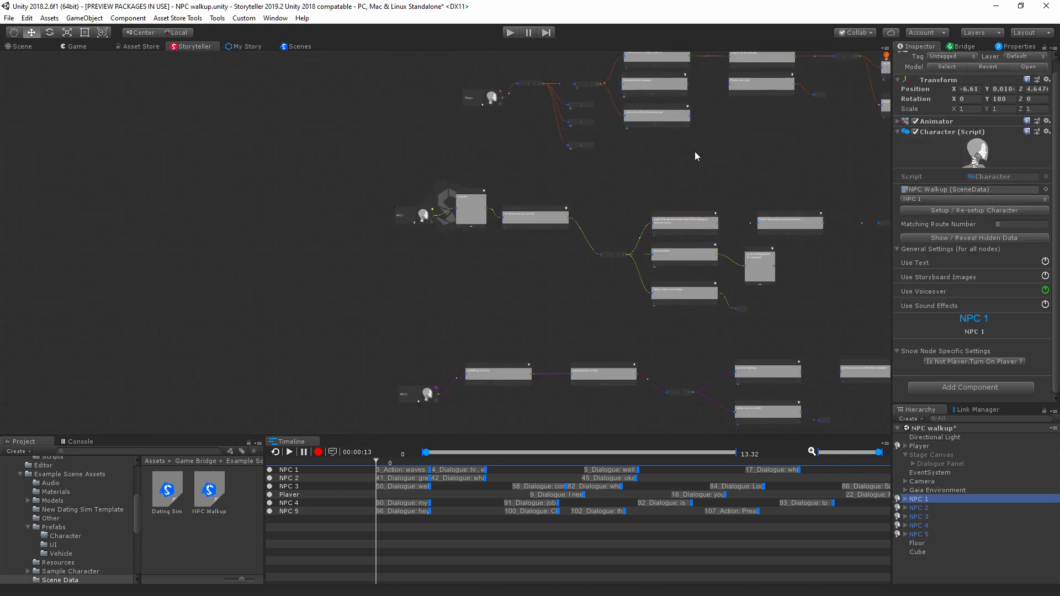
mouse_move(278, 195)
mouse_down()
mouse_move(500, 245)
mouse_move(1012, 328)
mouse_up()
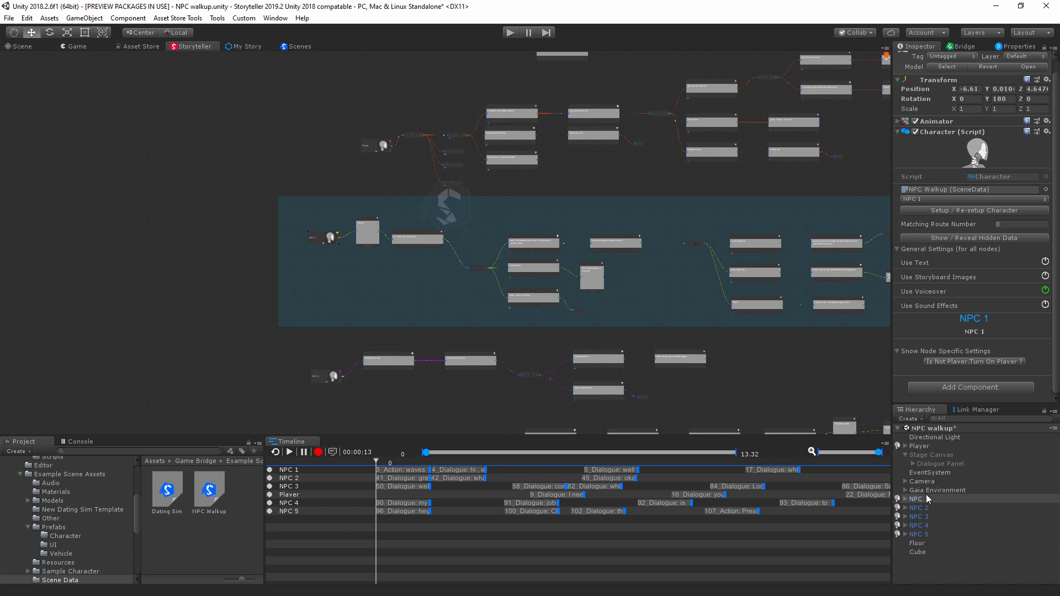
click(209, 499)
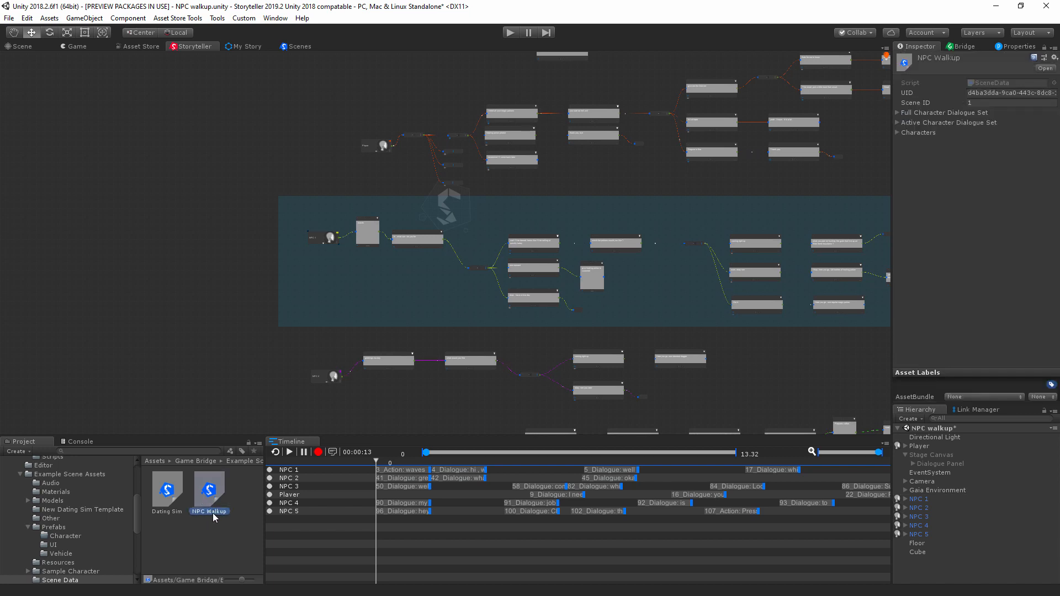
Step: Delete the existing NPC Walkup scene data asset from the Scene Data folder
middle_drag(650, 319, 593, 326)
click(227, 502)
click(219, 496)
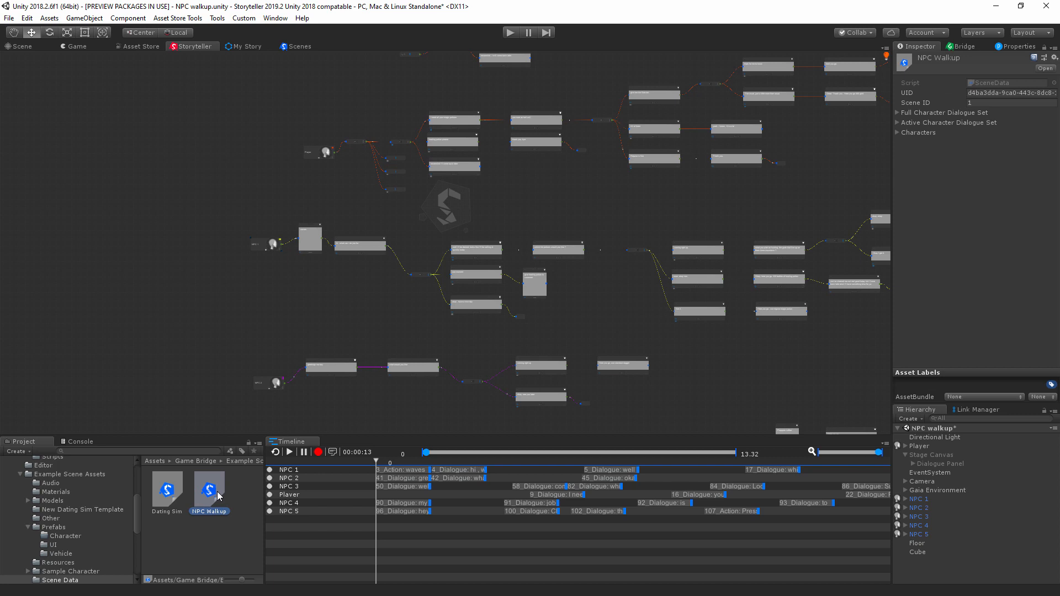
double_click(218, 496)
click(562, 325)
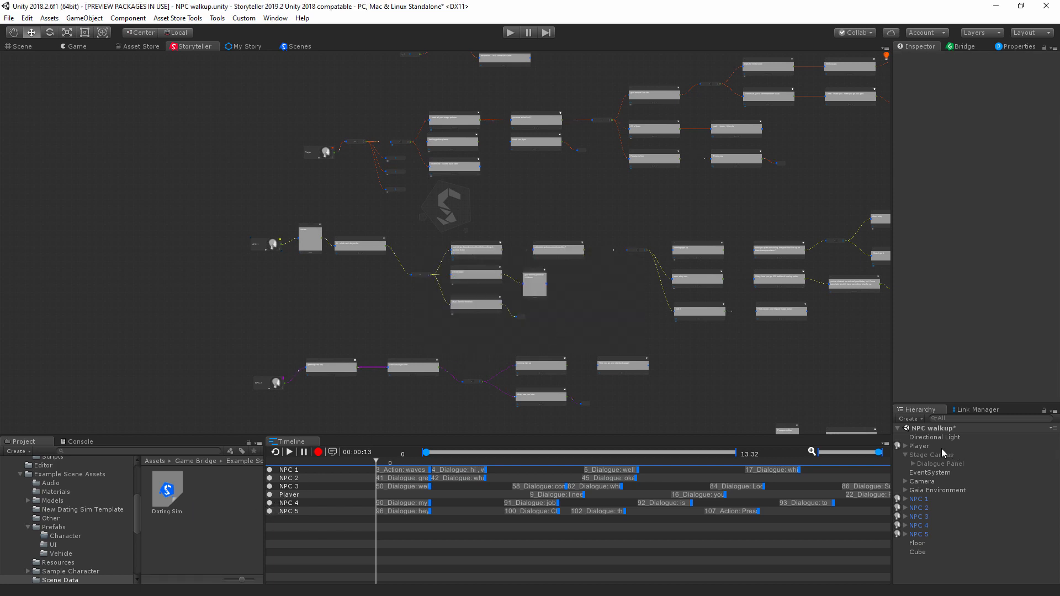
Step: Create a new Game Bridge scene data asset named "NPC Walkup" in the Scene Data folder
middle_drag(829, 154, 692, 351)
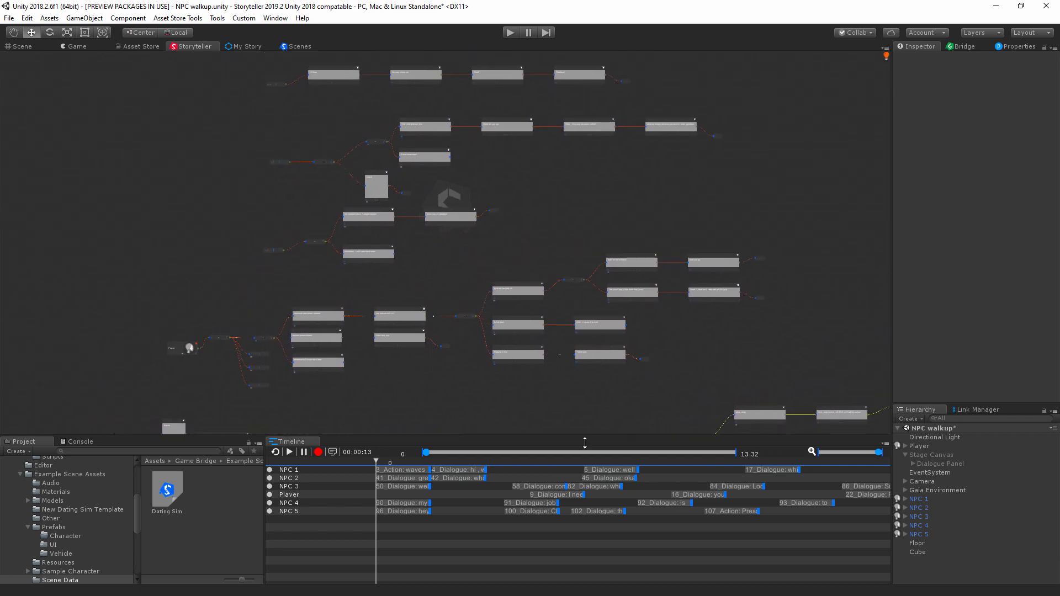
right_click(213, 521)
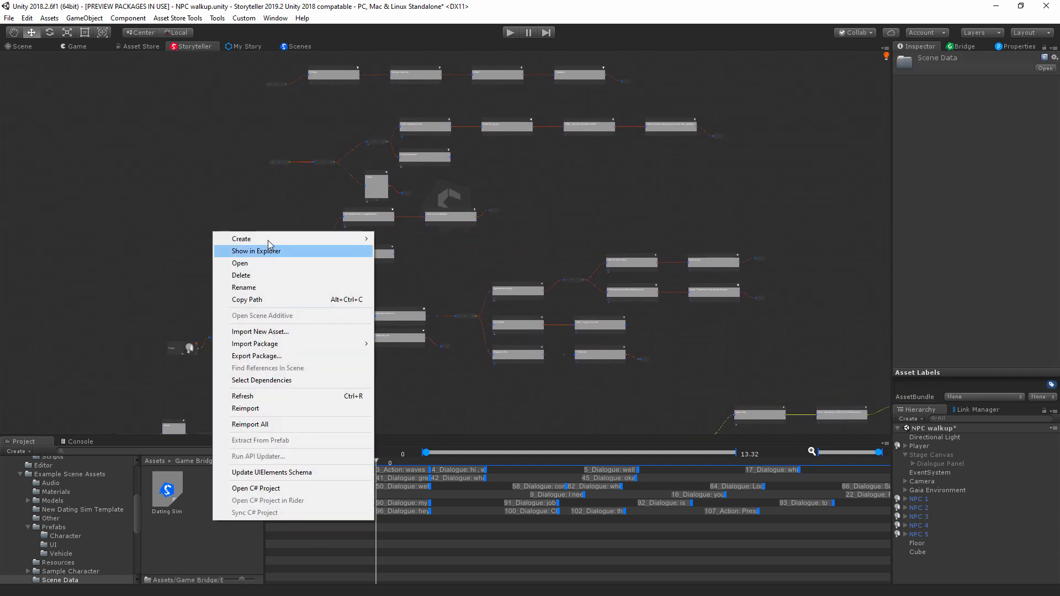
mouse_move(271, 241)
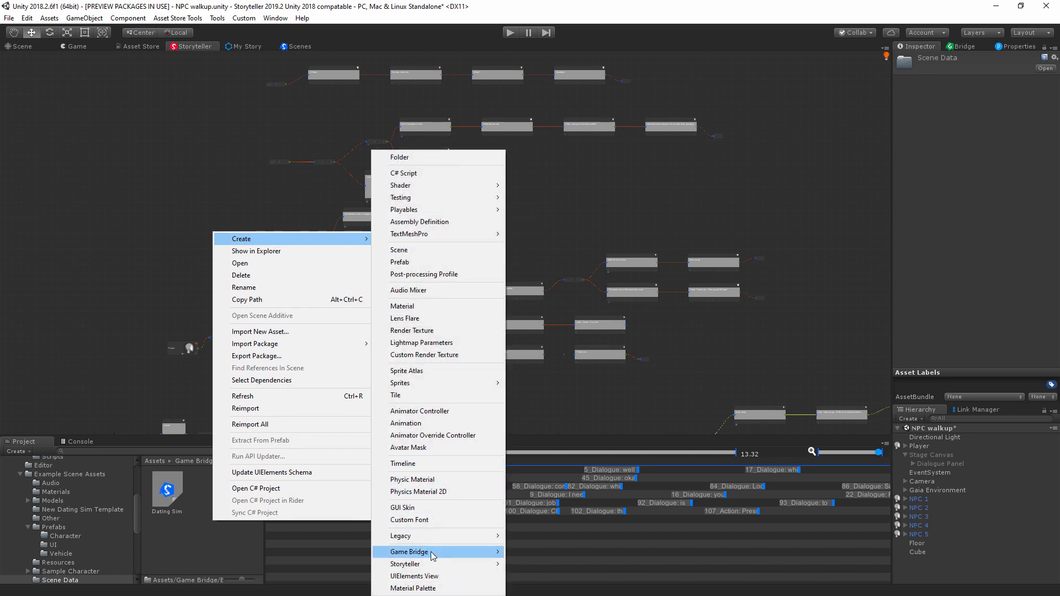
mouse_move(459, 553)
click(537, 552)
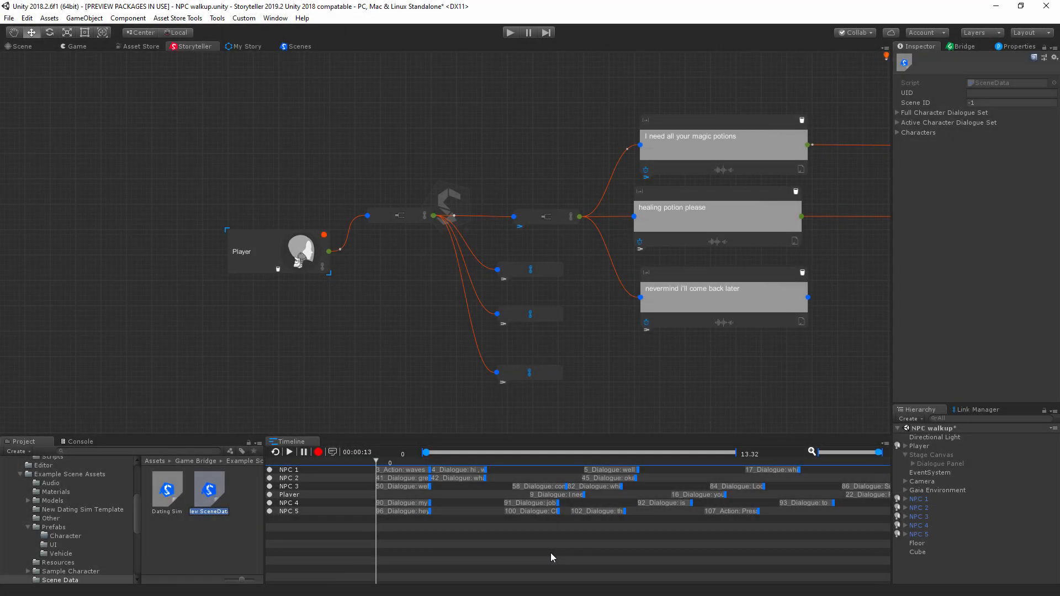
text(NPC Walkup)
key(Return)
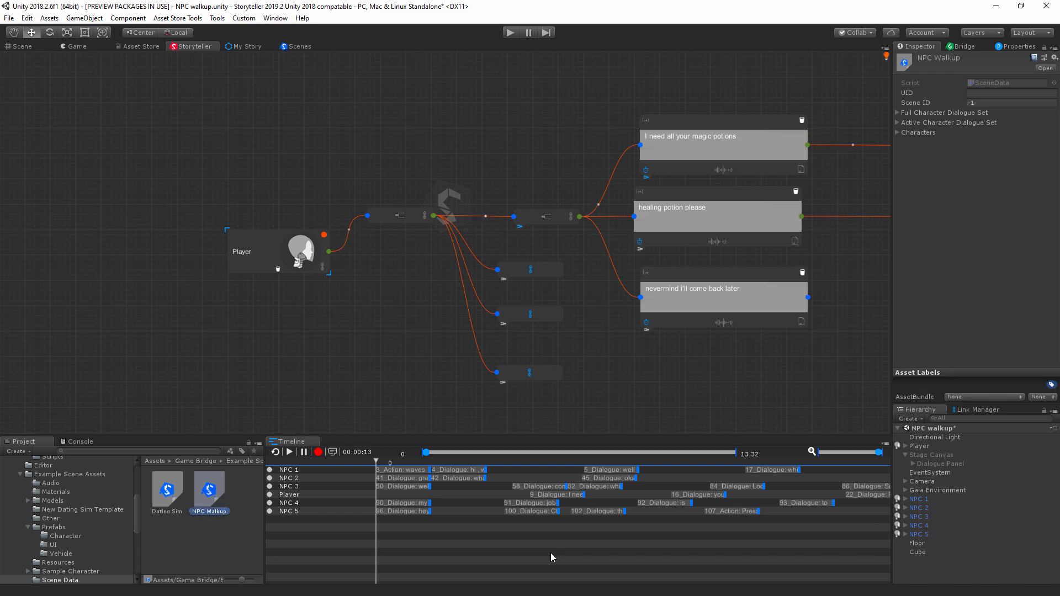
Step: Assign the new NPC Walkup scene data to the Player's Character component and check the console
click(927, 447)
drag(211, 499, 931, 362)
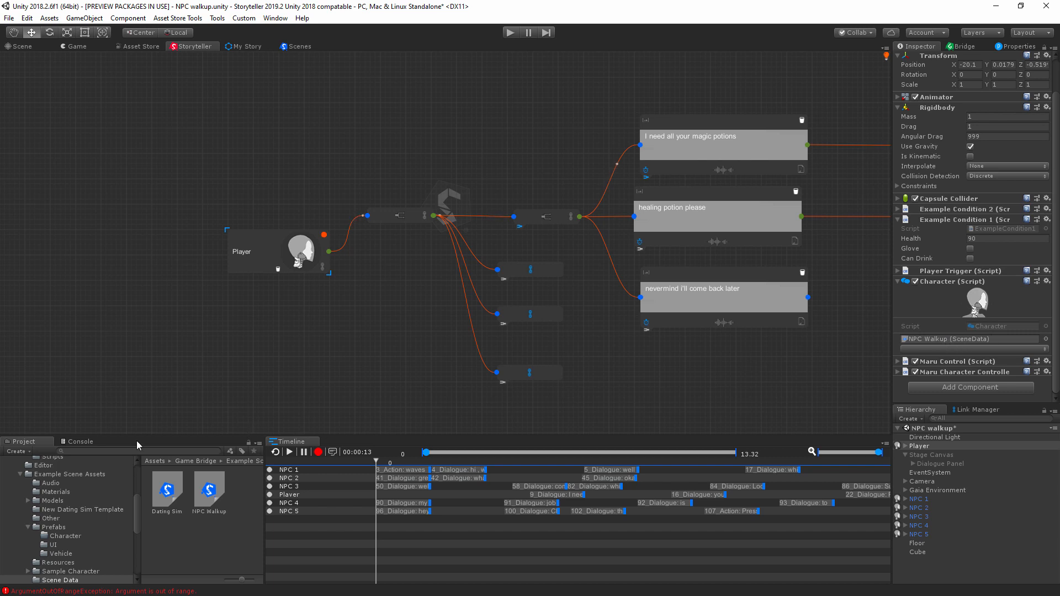
click(80, 443)
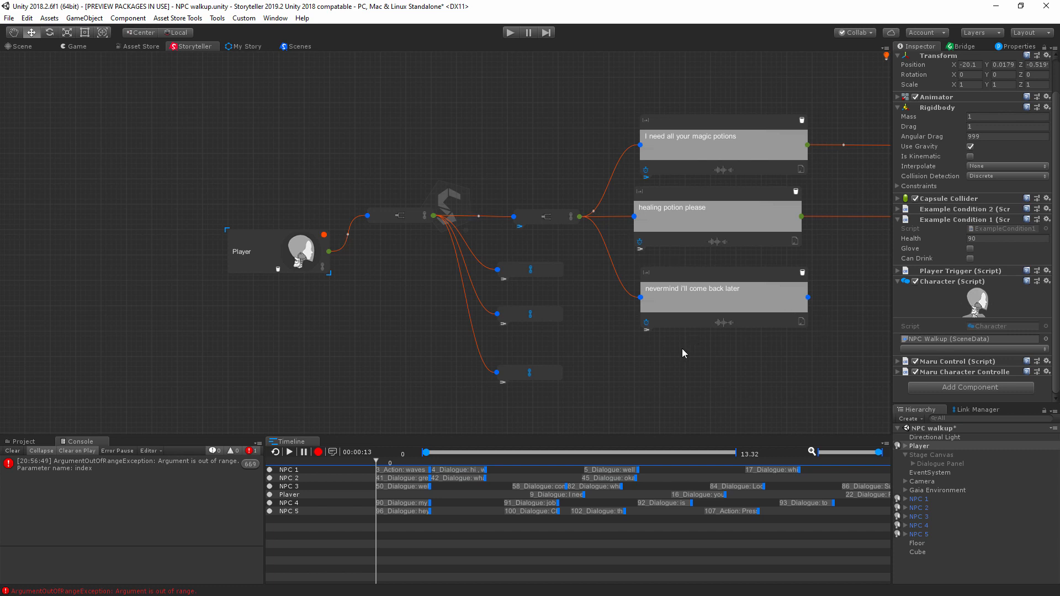
Step: Draw a group selection around all of the Player's node routes in the graph
scroll(674, 362, down, 8)
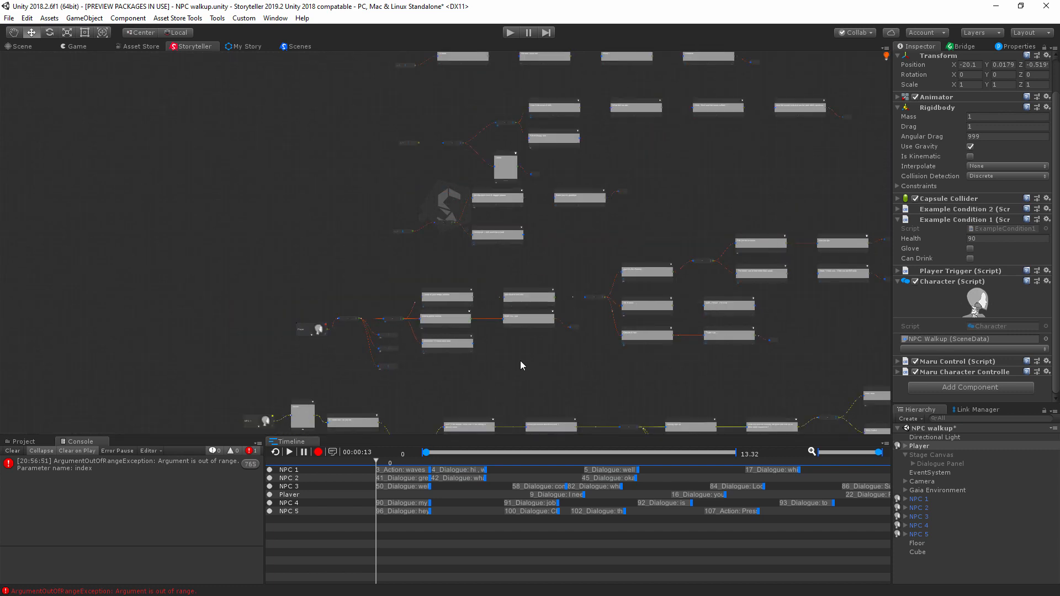
middle_drag(689, 231, 645, 264)
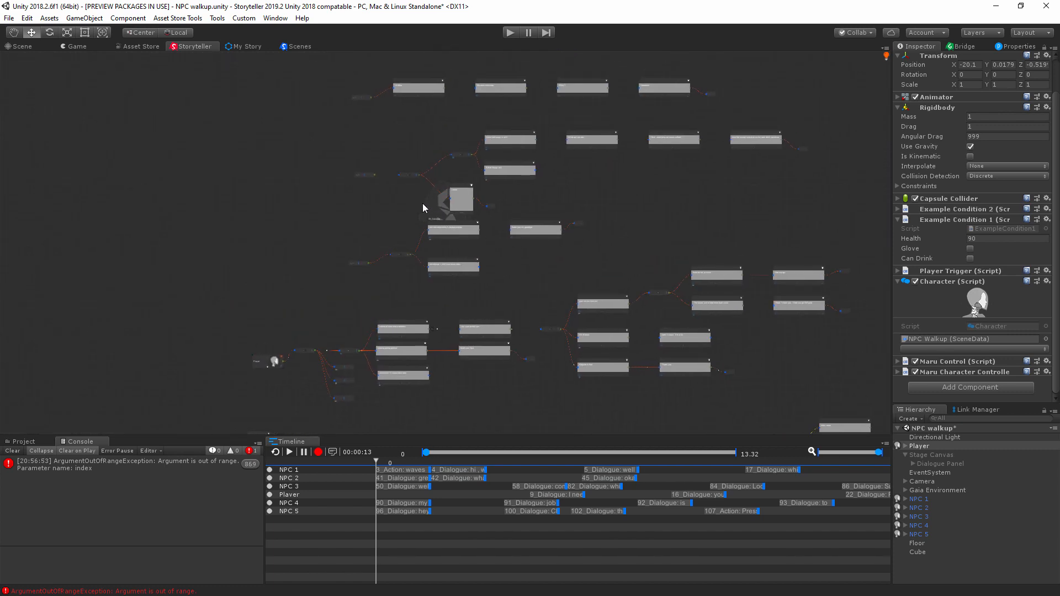
drag(248, 73, 961, 434)
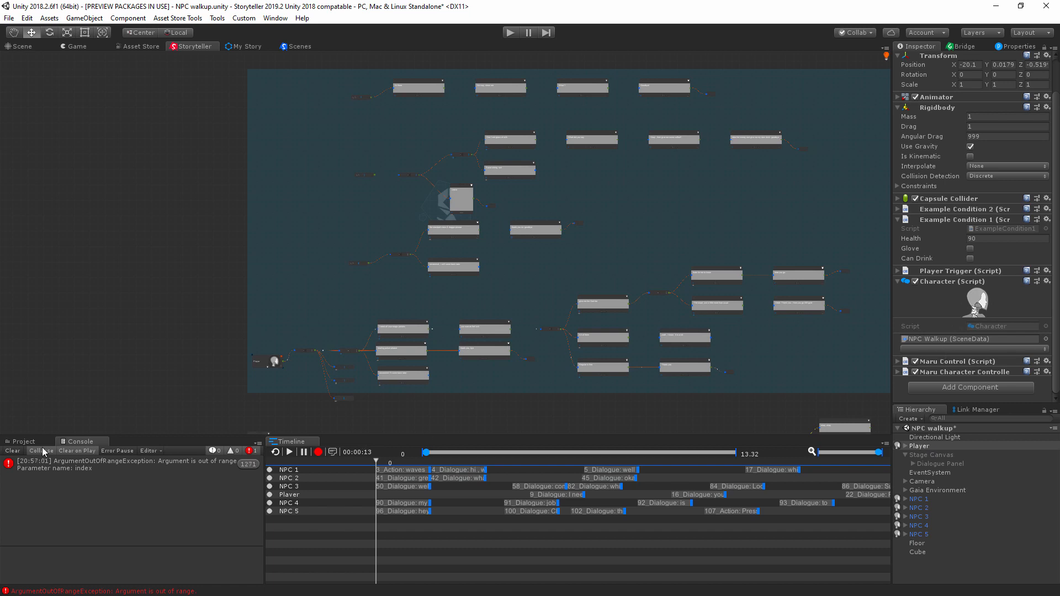
Step: Review the console error and inspect the new NPC Walkup scene data asset
click(23, 443)
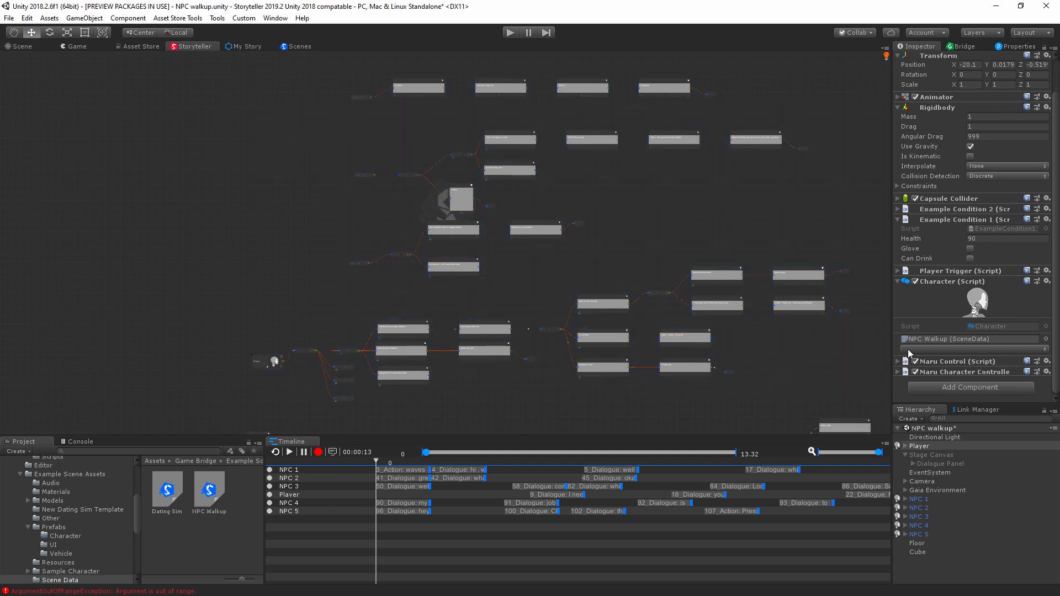
click(87, 445)
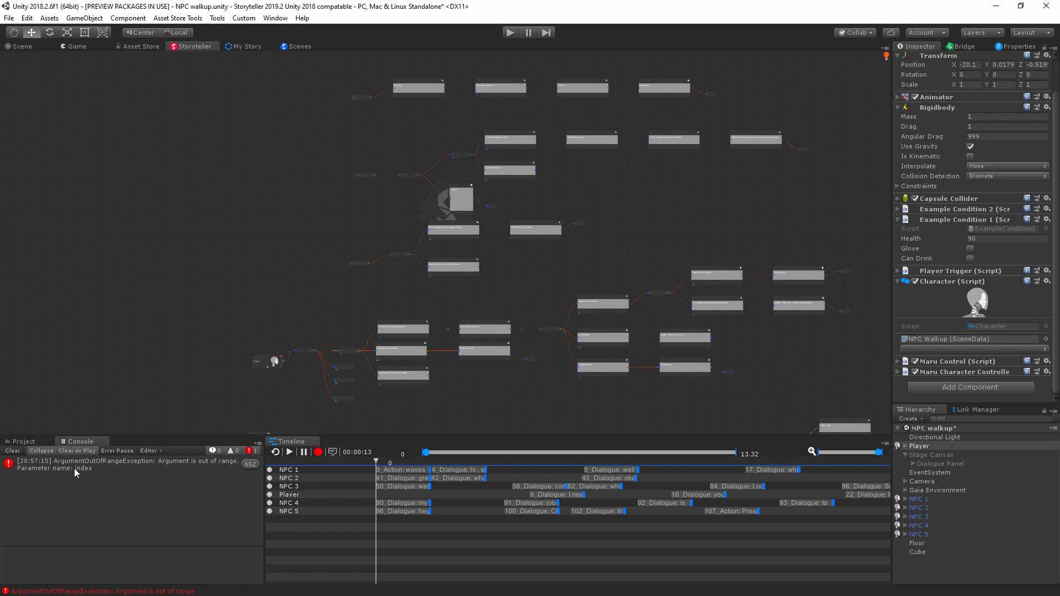
click(24, 444)
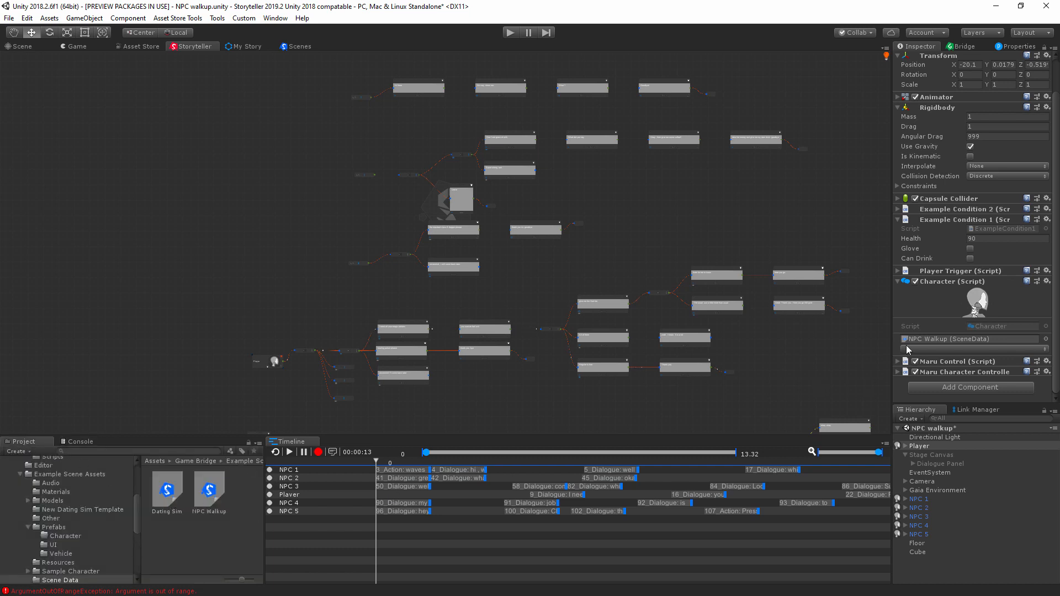
click(215, 490)
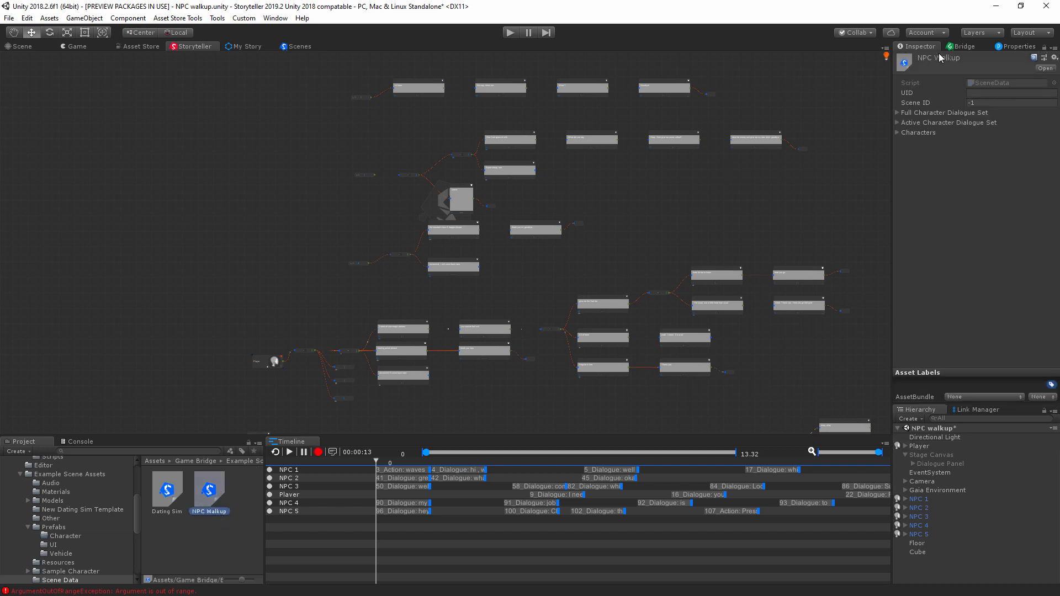
Step: Push the story data to the game scene with sound effects, voice over and storyboard images enabled, and clear the console
click(964, 48)
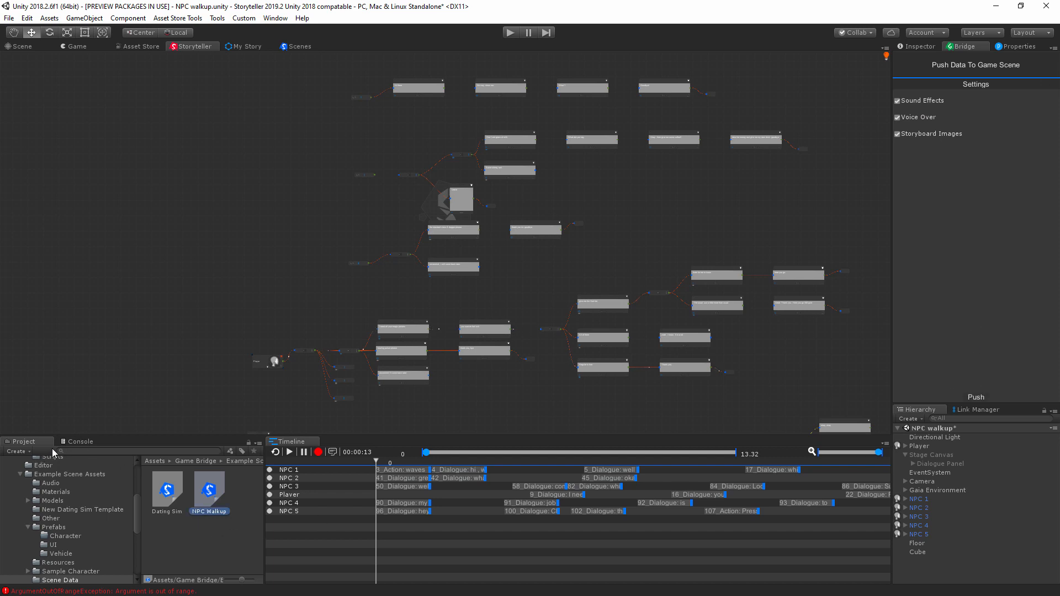
click(76, 442)
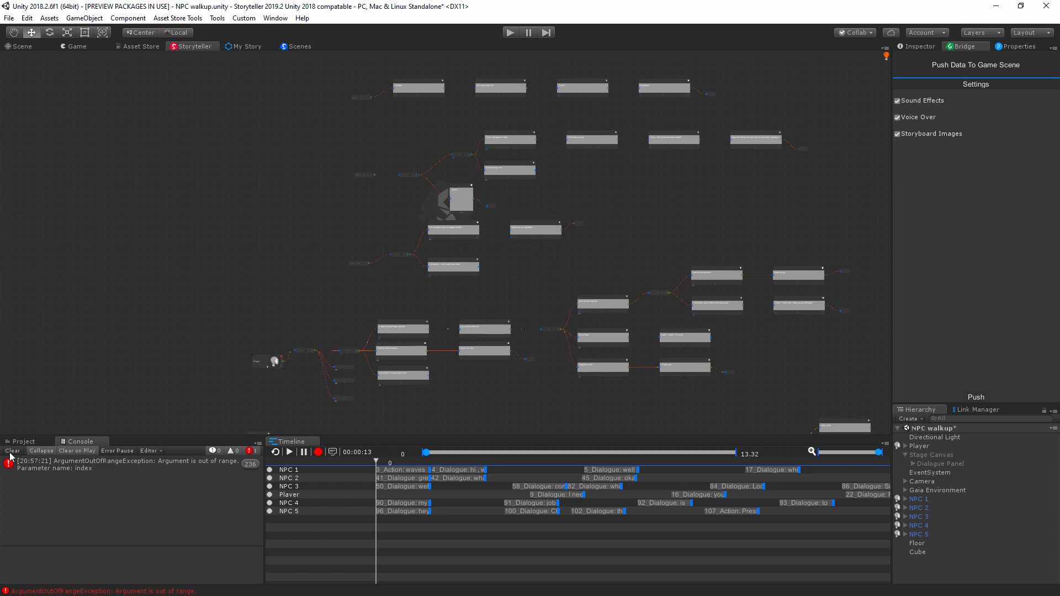
click(12, 451)
click(24, 442)
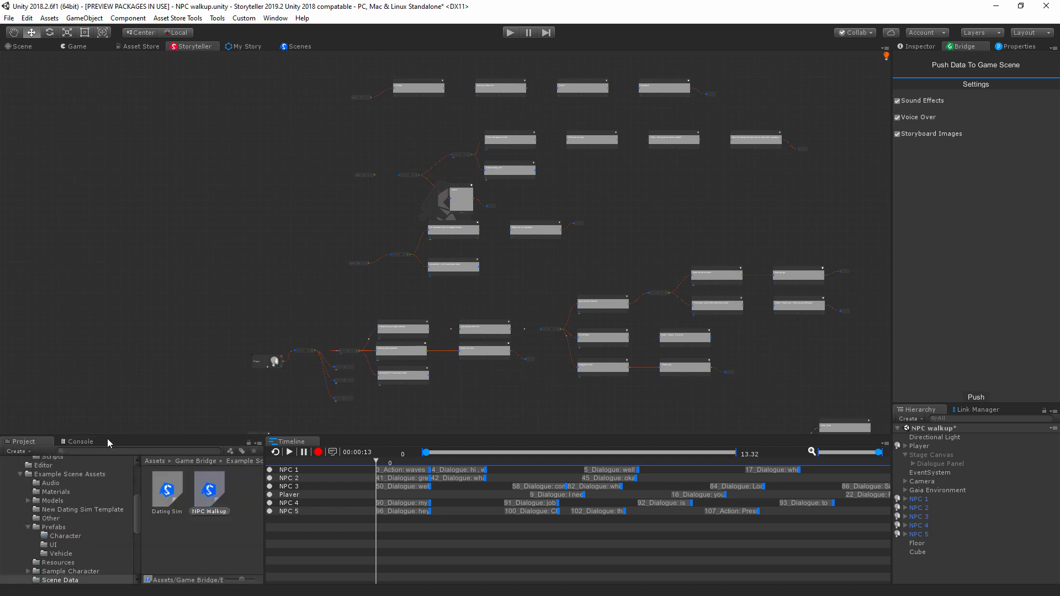
Step: Inspect the Player object and choose Player as the character in its Character component
click(922, 448)
click(914, 49)
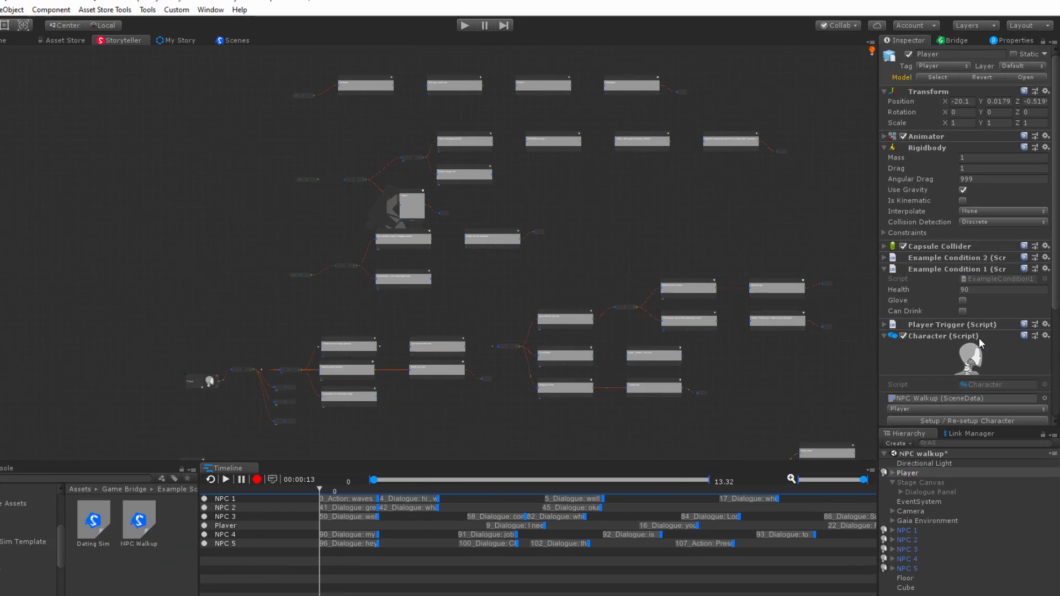
click(929, 408)
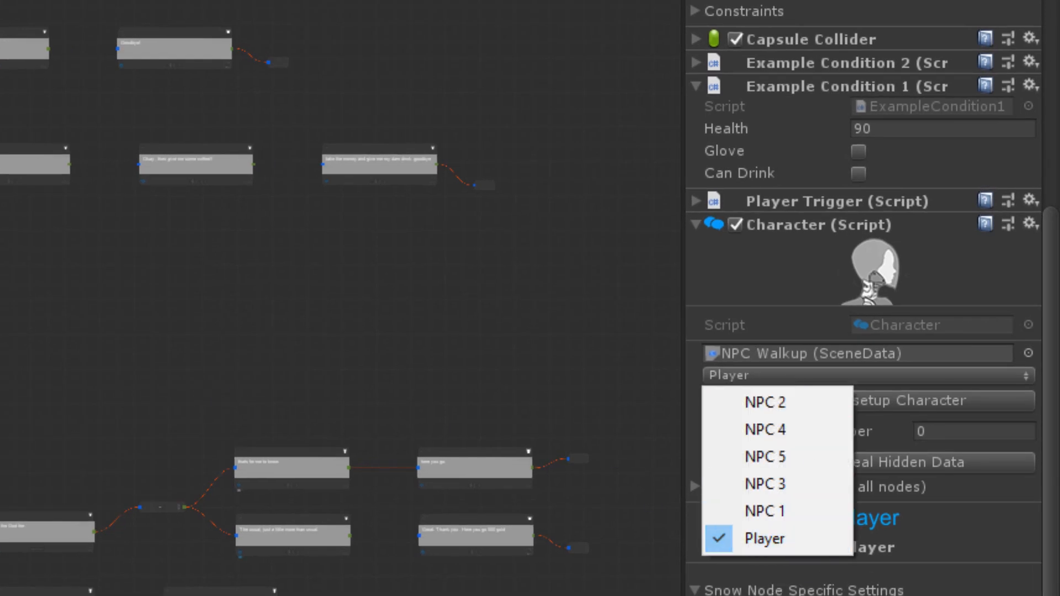
click(763, 537)
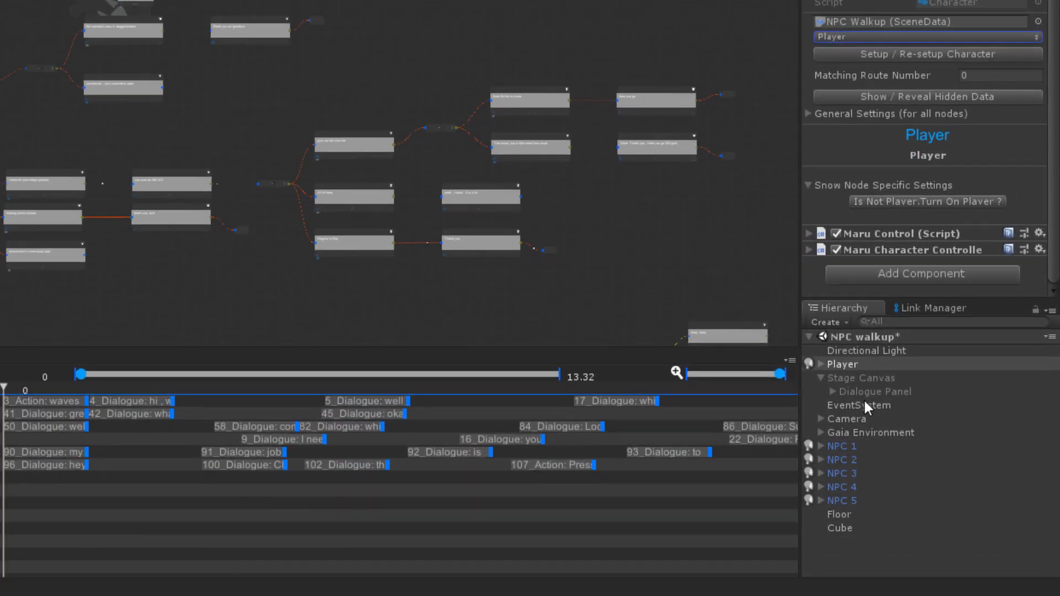
Step: Rename the NPC 1 object in the scene hierarchy to "NPC cabbage"
click(854, 447)
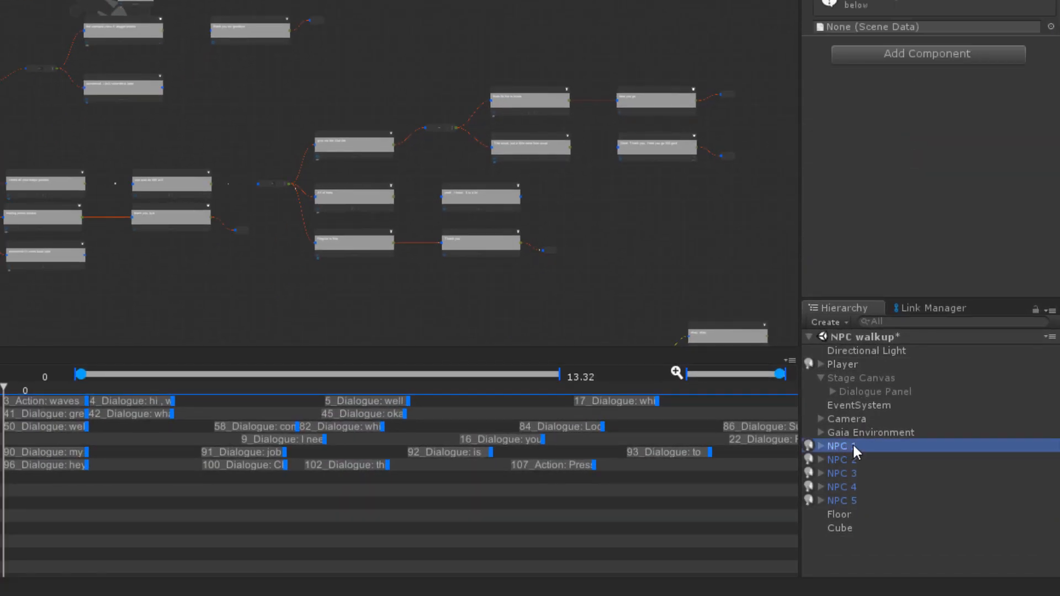
click(854, 445)
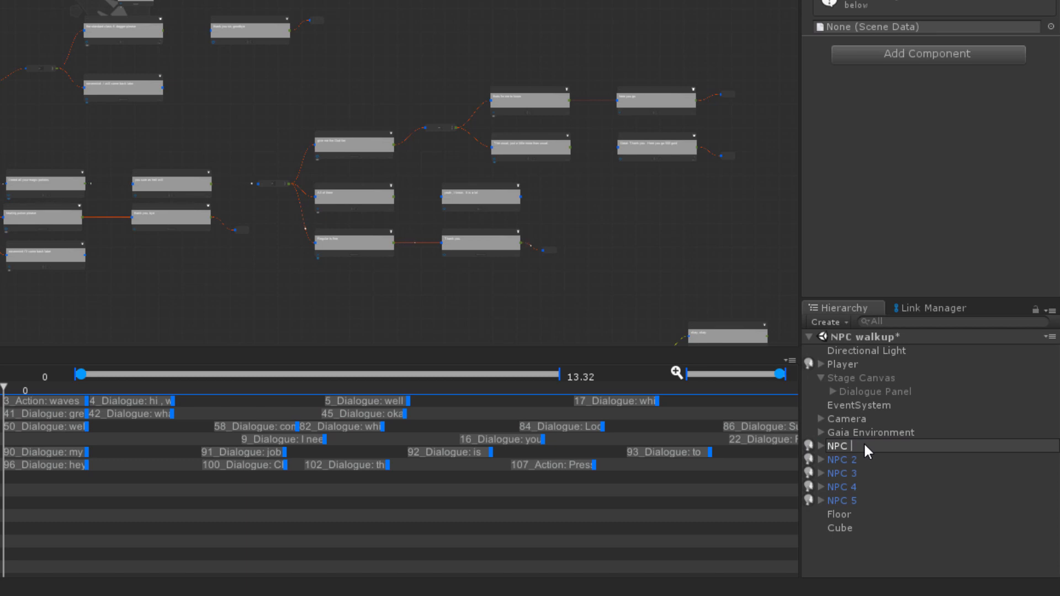
text(cabbage)
key(Return)
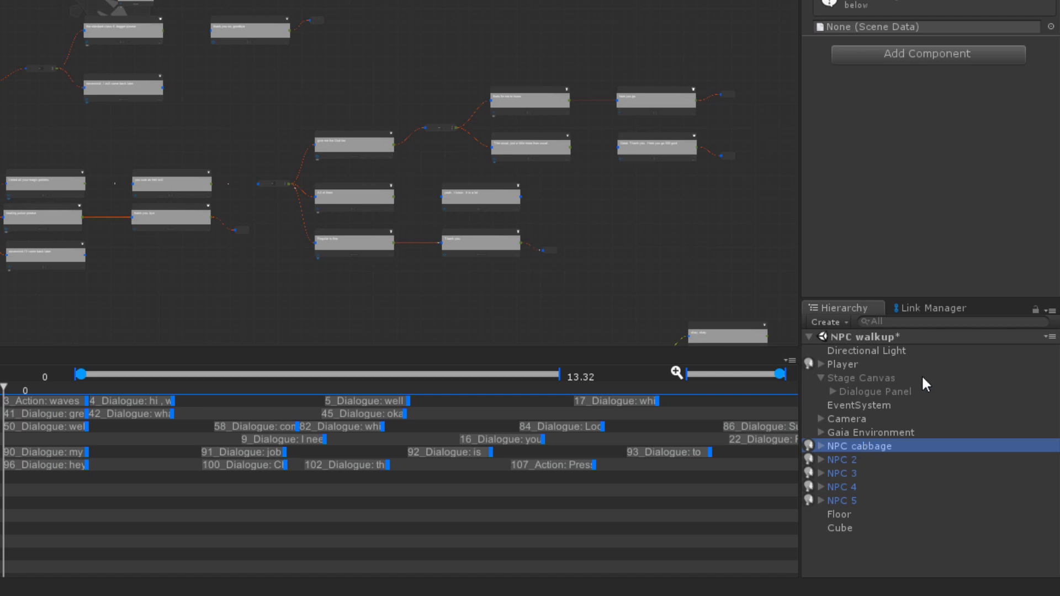
Step: Assign the NPC Walkup scene data to the NPC cabbage object's Character component
click(895, 363)
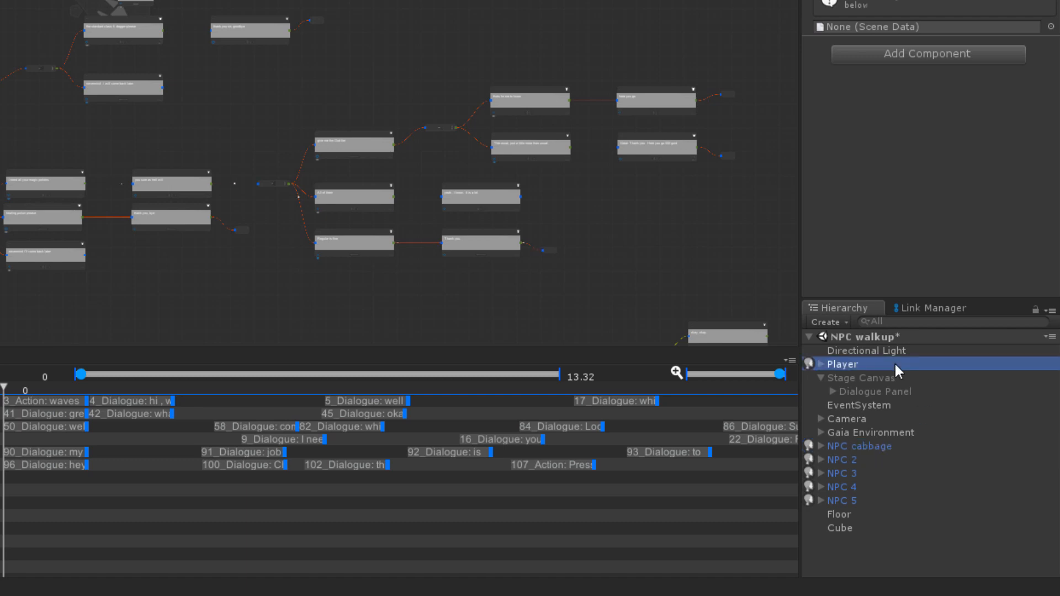
click(889, 445)
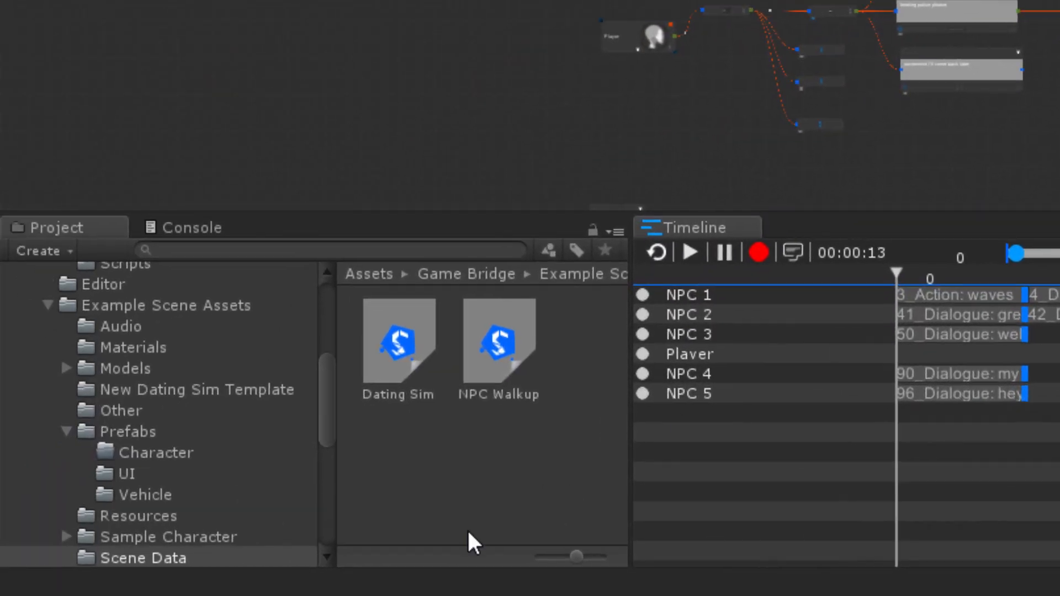
drag(500, 350, 790, 389)
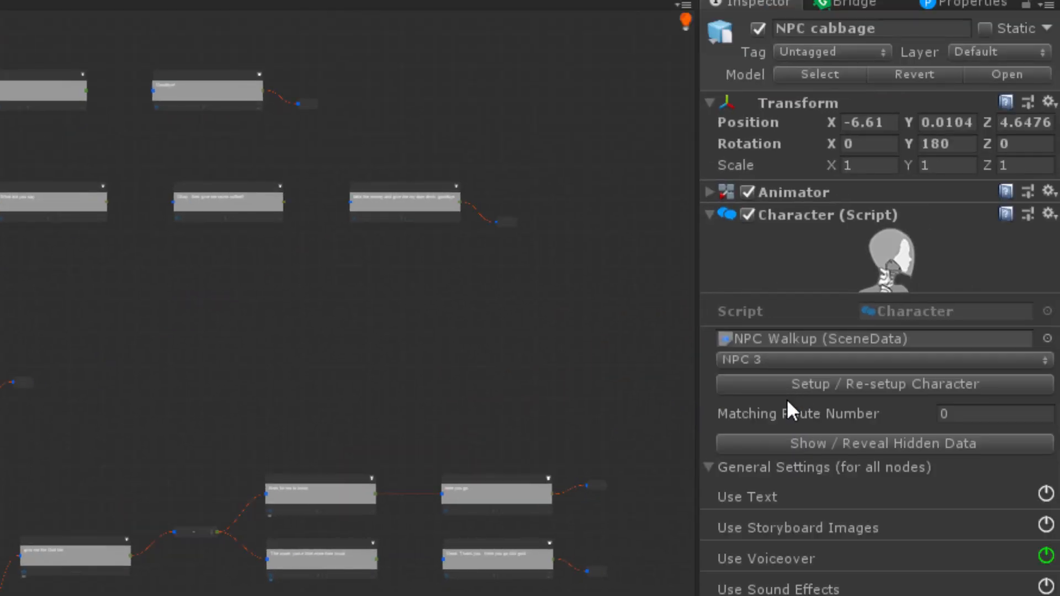
Step: Choose NPC 1 as the NPC cabbage object's character and run the character setup
click(767, 359)
click(796, 491)
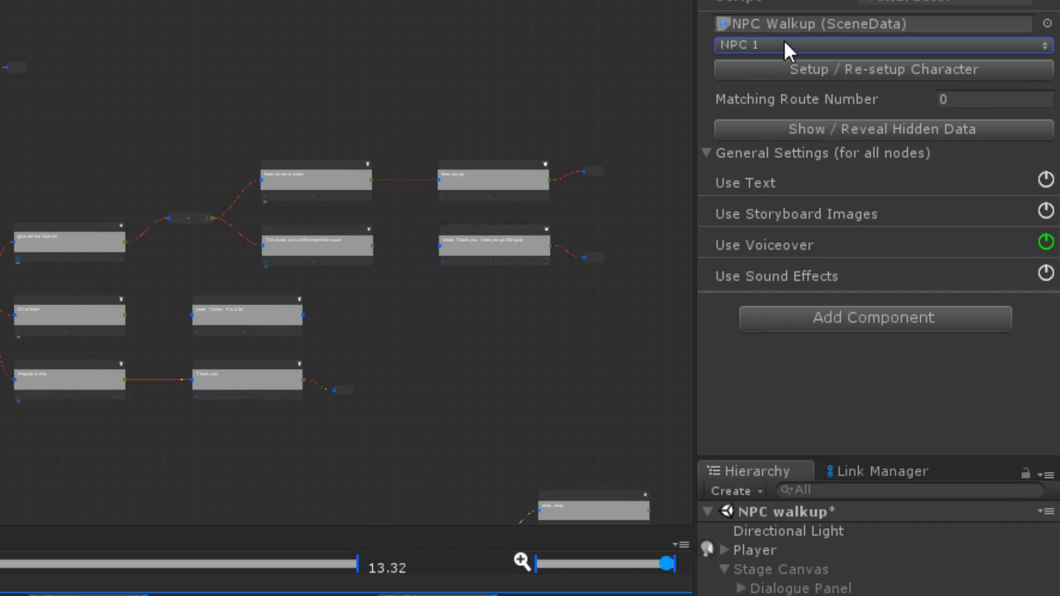
click(834, 72)
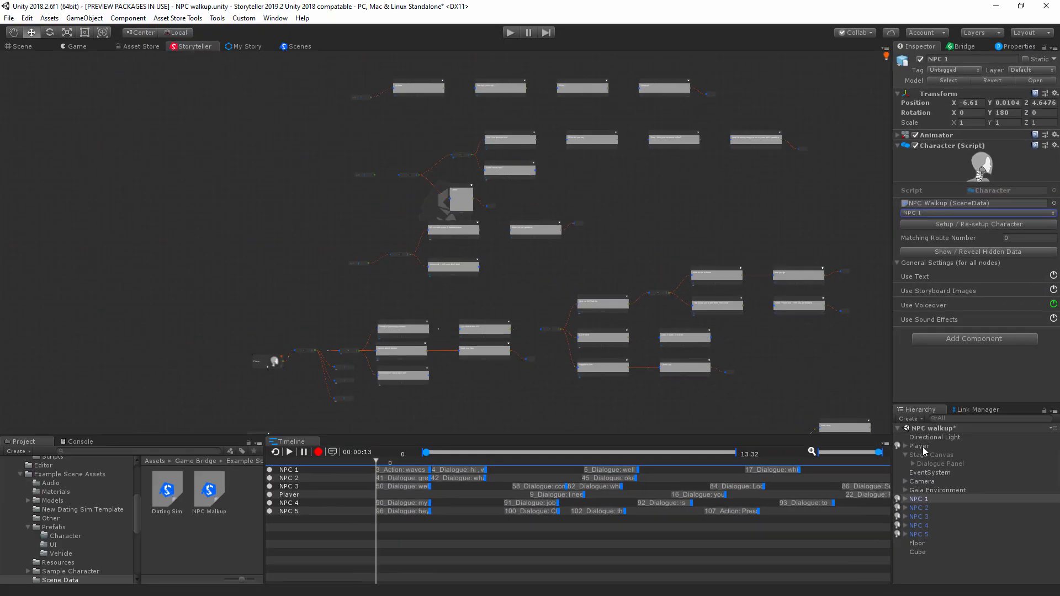
Step: Assign the NPC Walkup scene data to the Player object's Character component and choose Player as its character
click(767, 365)
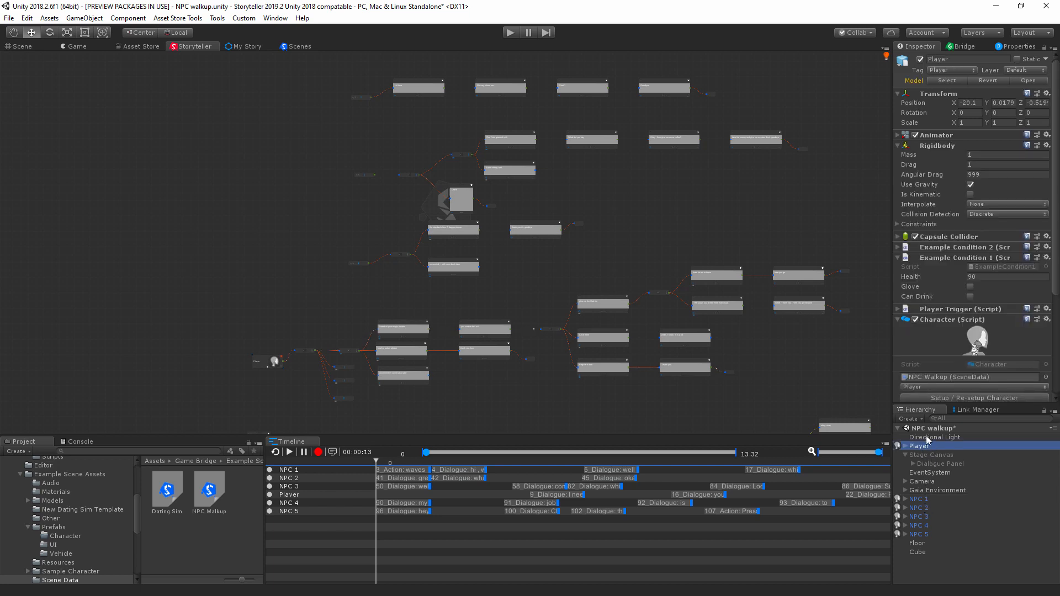
scroll(959, 298, down, 3)
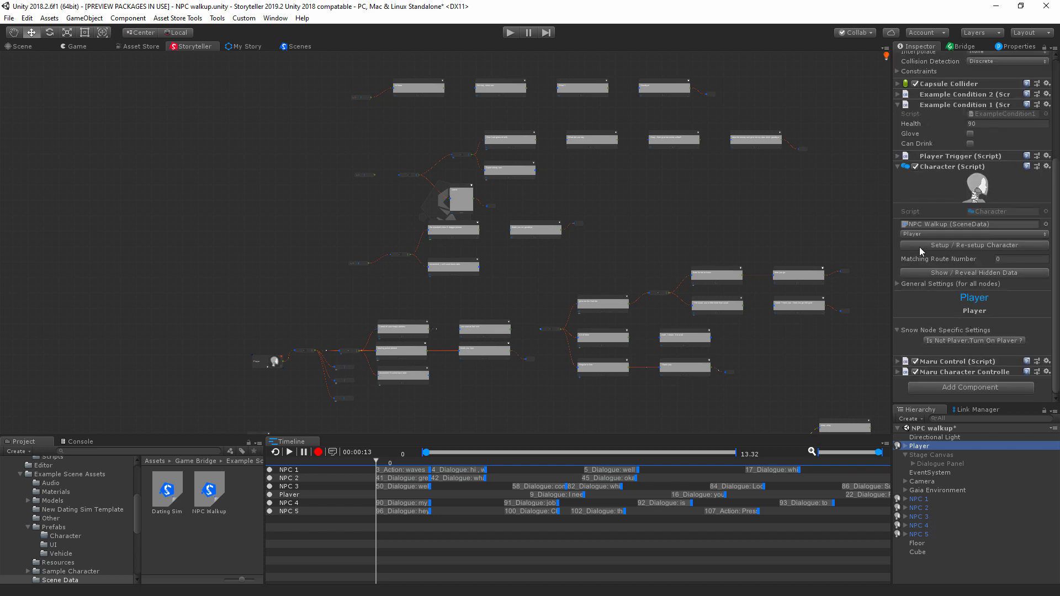
click(937, 250)
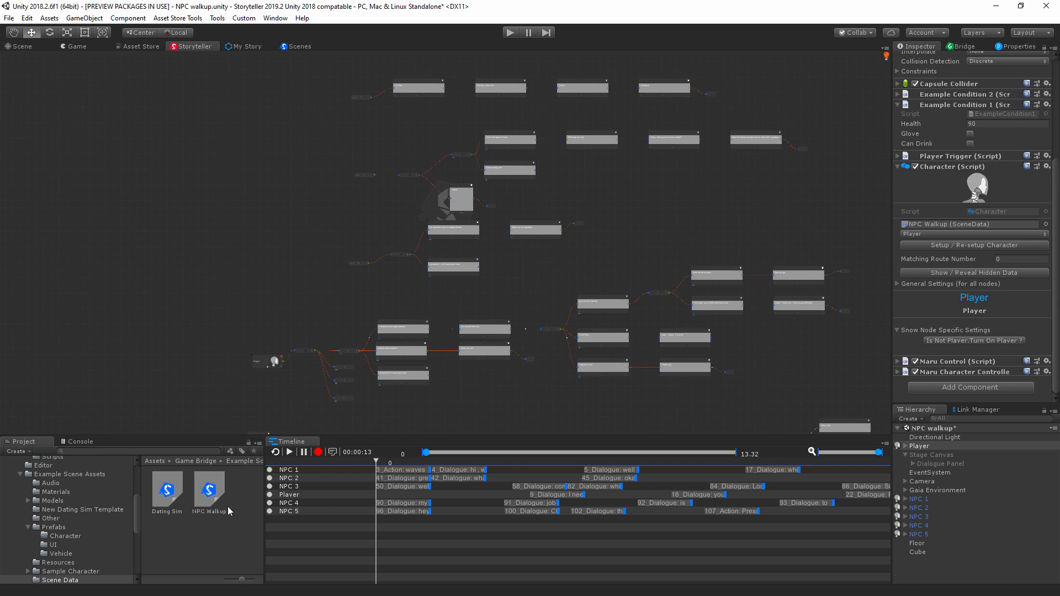
click(918, 234)
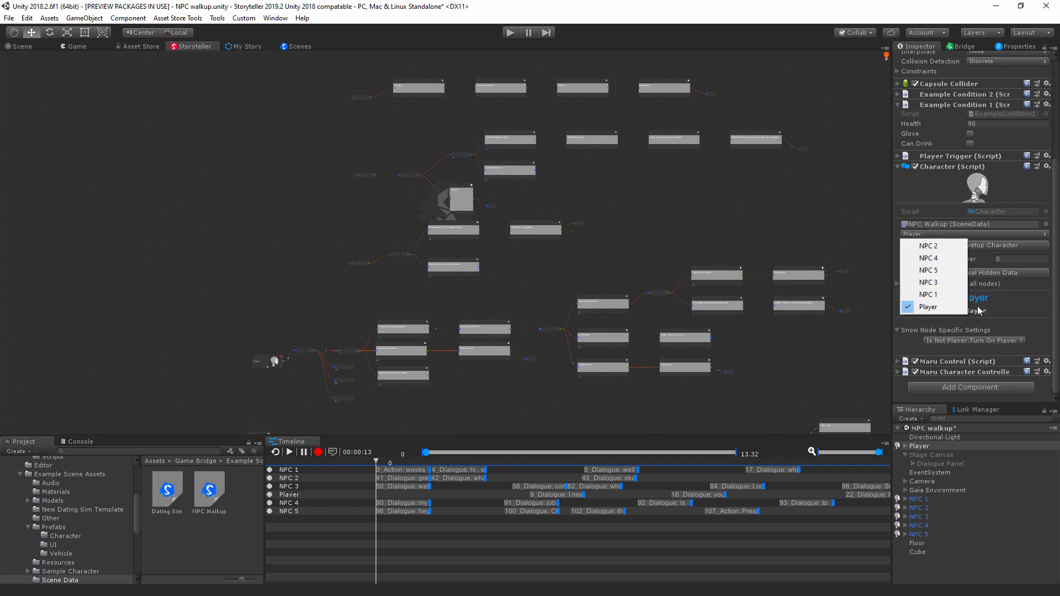
click(1057, 306)
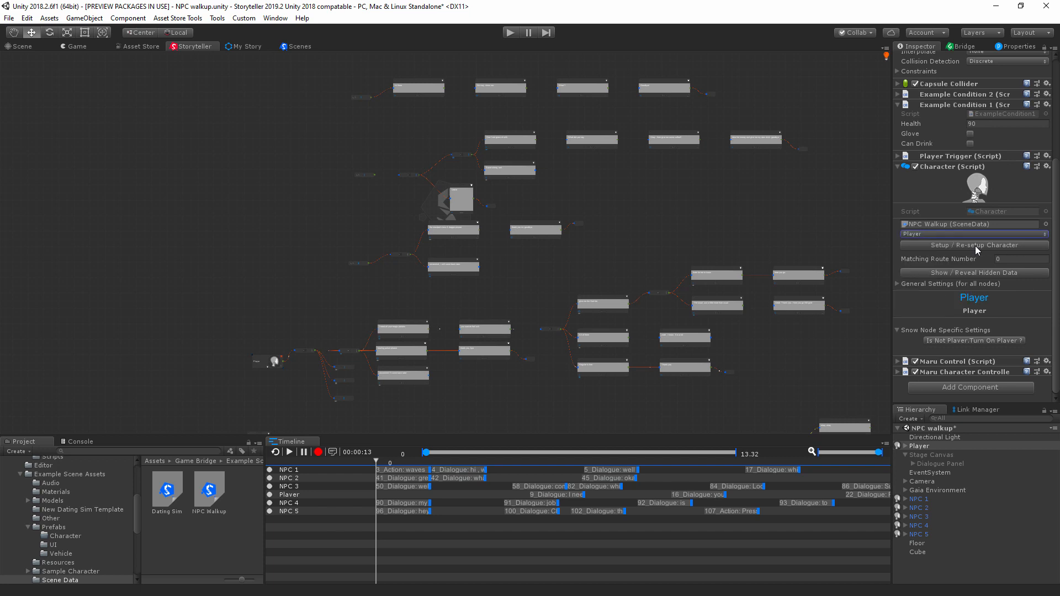
Step: Assign the NPC Walkup scene data to the NPC 3 object, choose NPC 3 as its character and run the character setup
drag(924, 518, 930, 228)
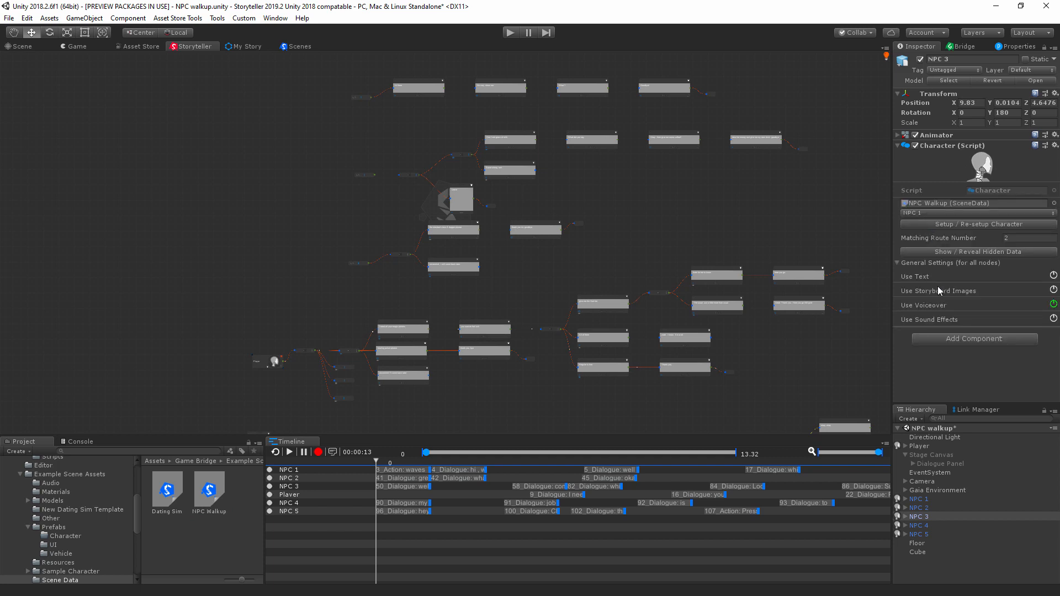
click(939, 213)
click(934, 263)
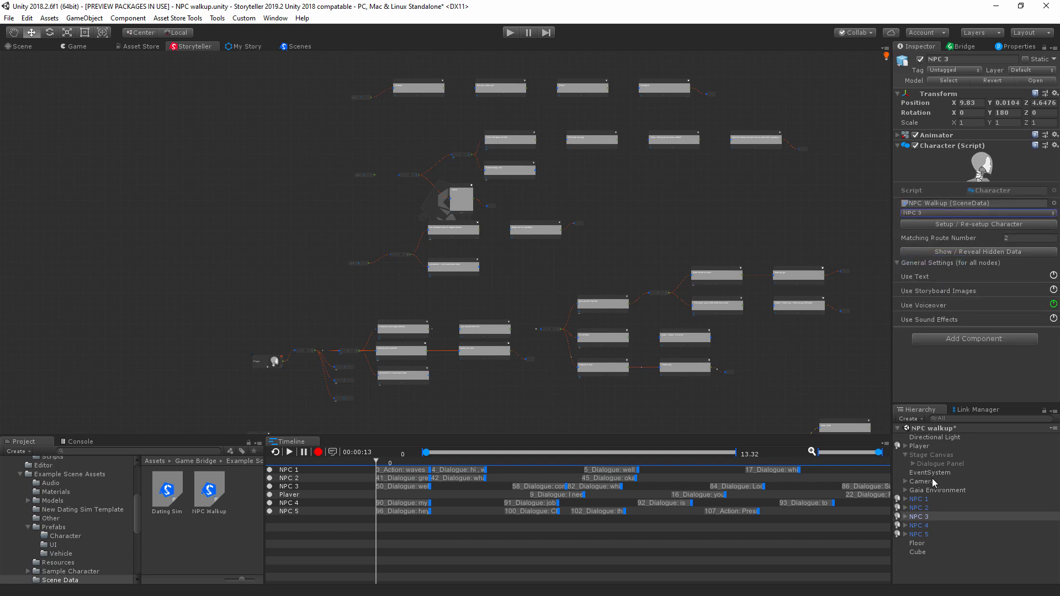
click(957, 227)
Step: Link the NPC 4 object to character NPC 4 in the NPC Walkup scene data, and assign the same scene data to NPC 5
click(921, 525)
drag(888, 227, 938, 229)
click(960, 230)
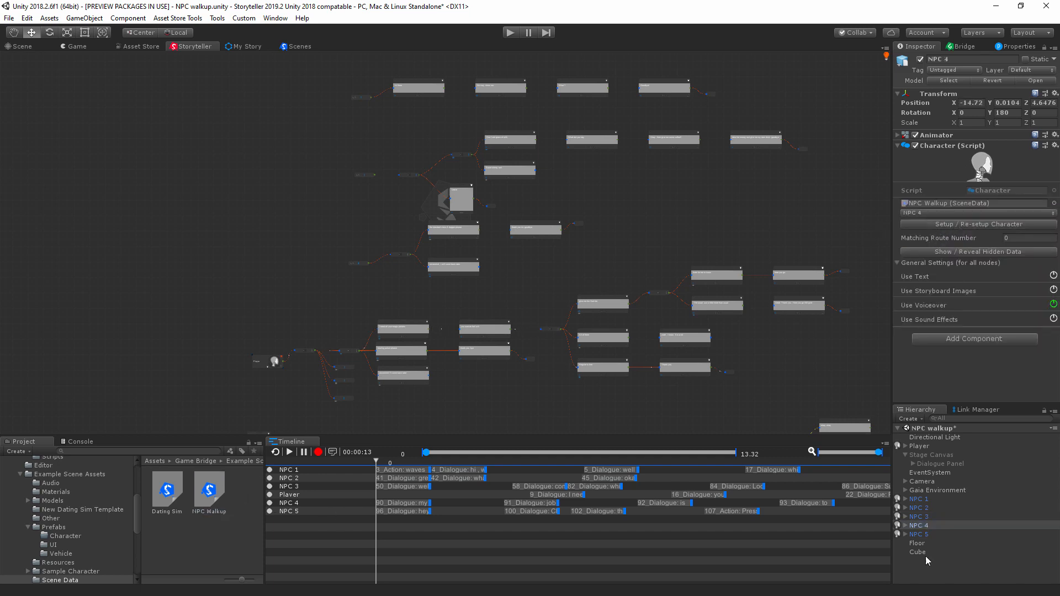
click(921, 534)
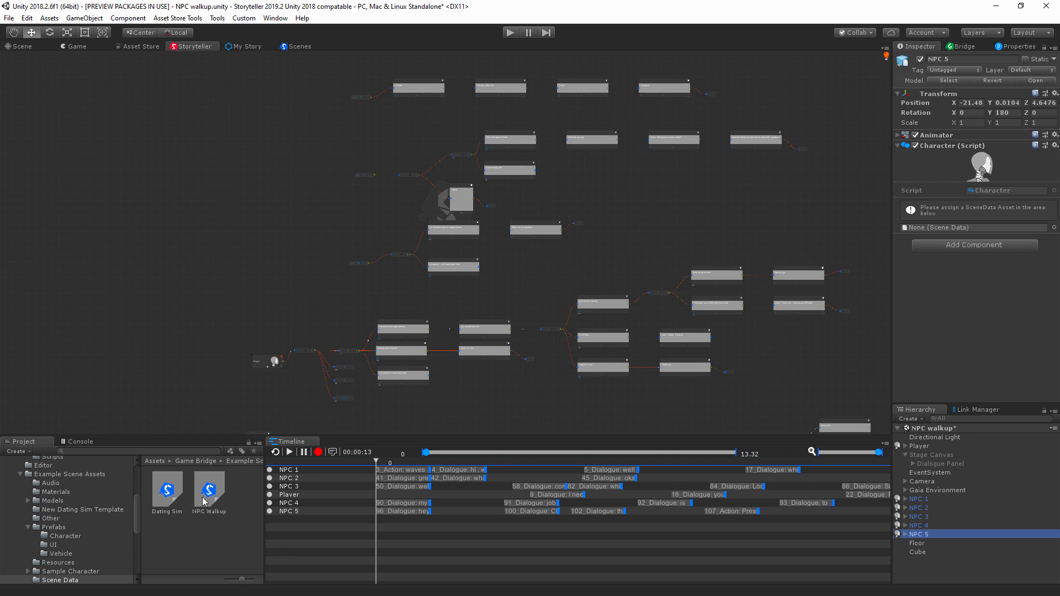
drag(207, 495, 928, 233)
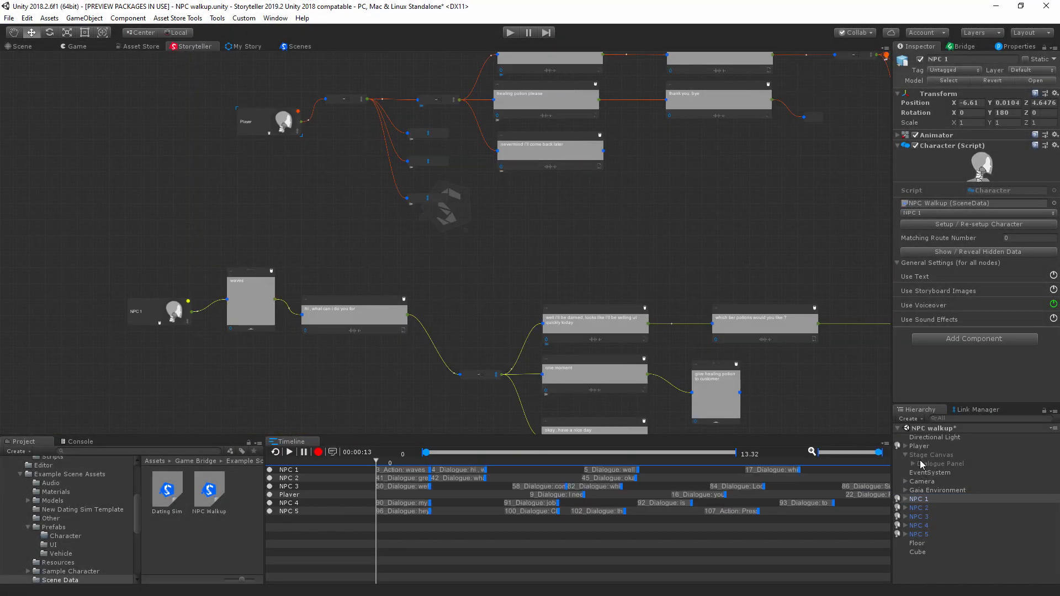
Step: Select the Player character node in the story graph and turn on its player setting in the Player object's Character component
click(920, 446)
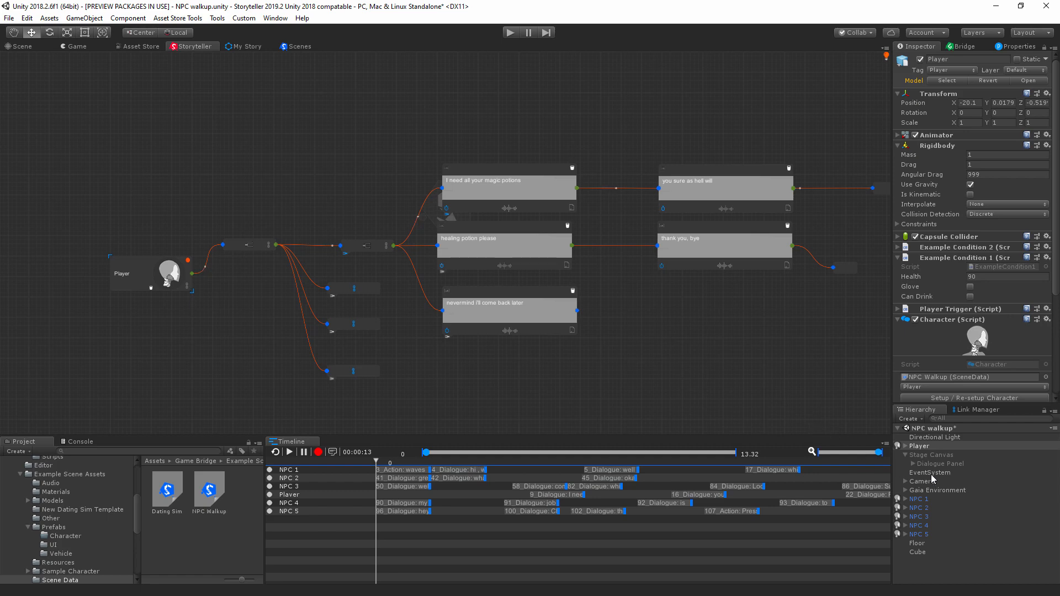
scroll(939, 330, down, 5)
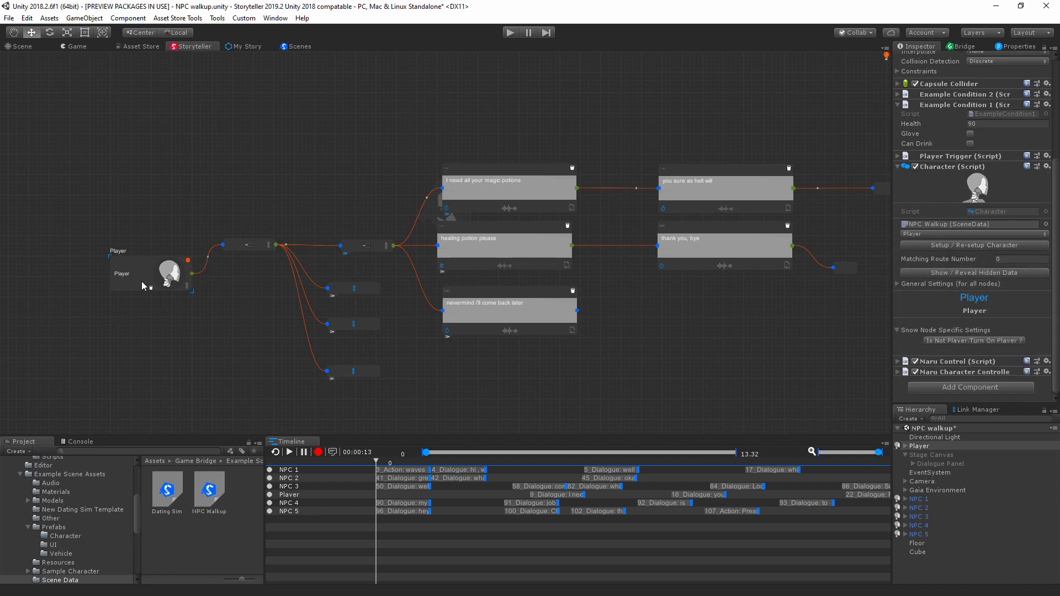
scroll(158, 286, up, 3)
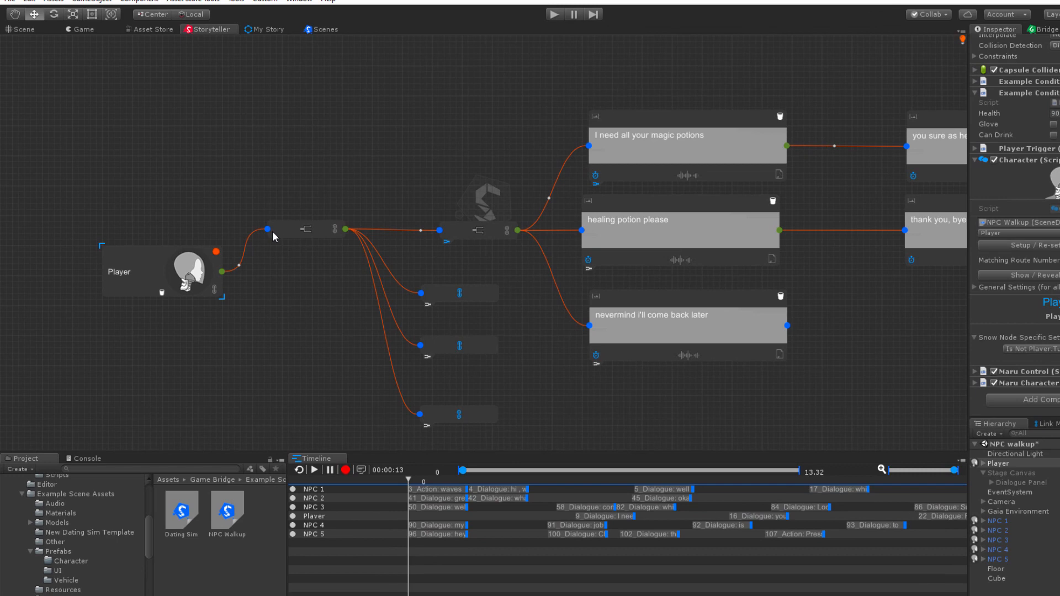
click(257, 229)
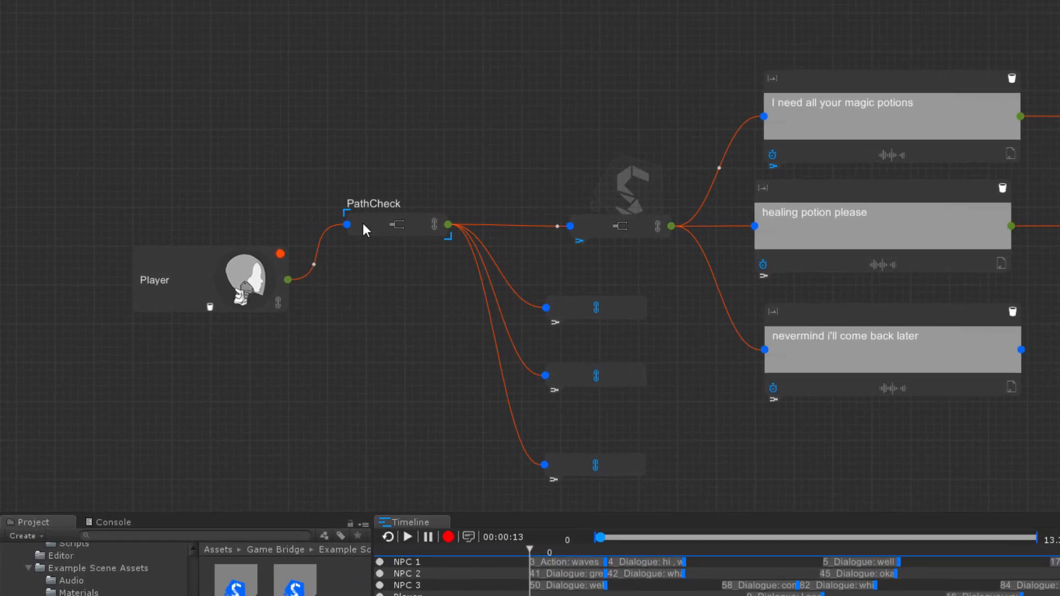
click(207, 274)
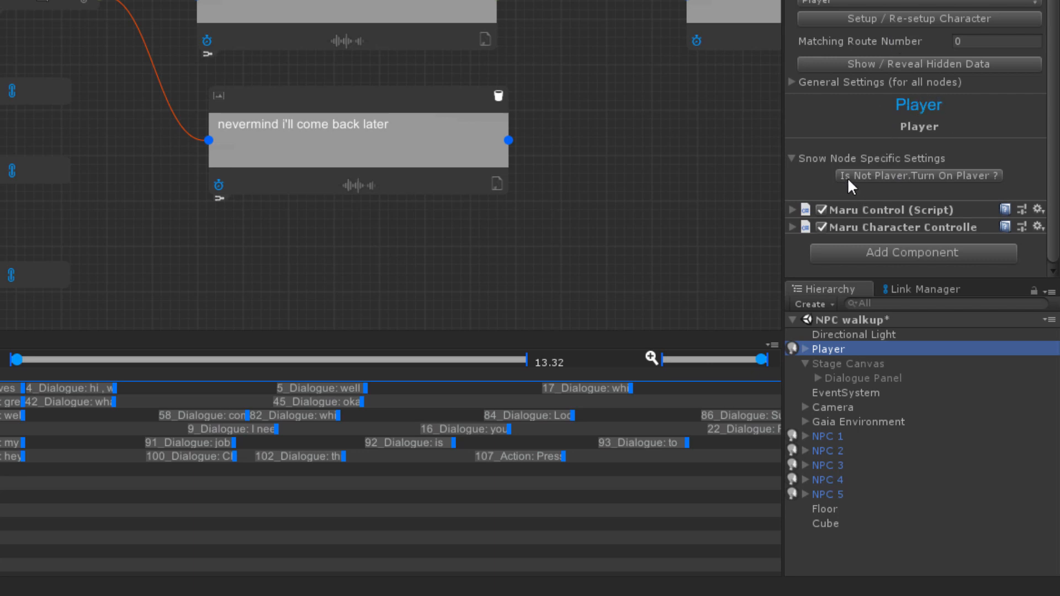
click(905, 174)
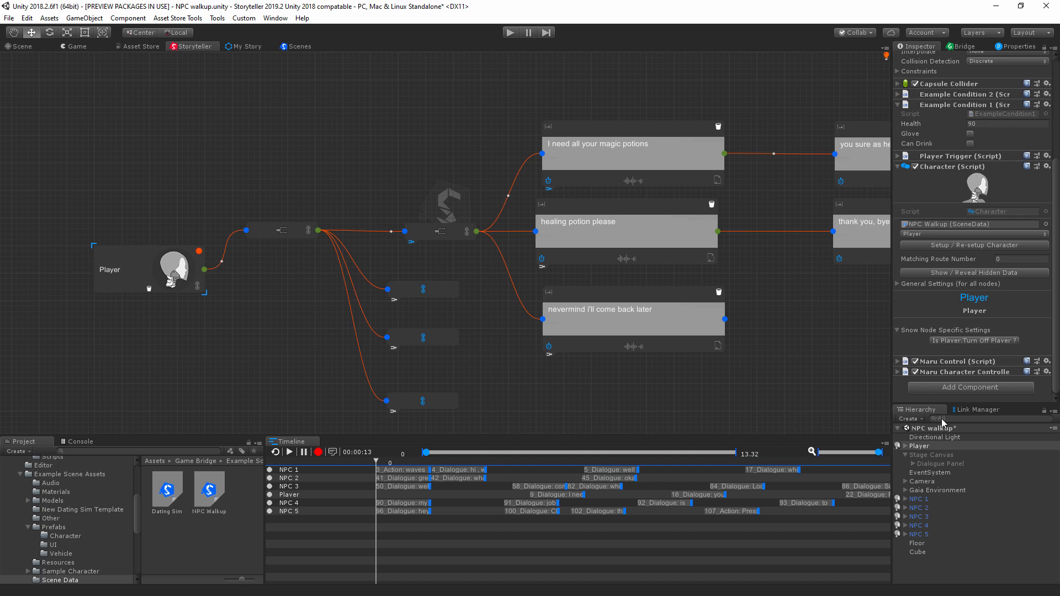
Step: Check the Character component settings of the NPC 1, NPC 3 and NPC 5 objects
click(924, 500)
click(918, 517)
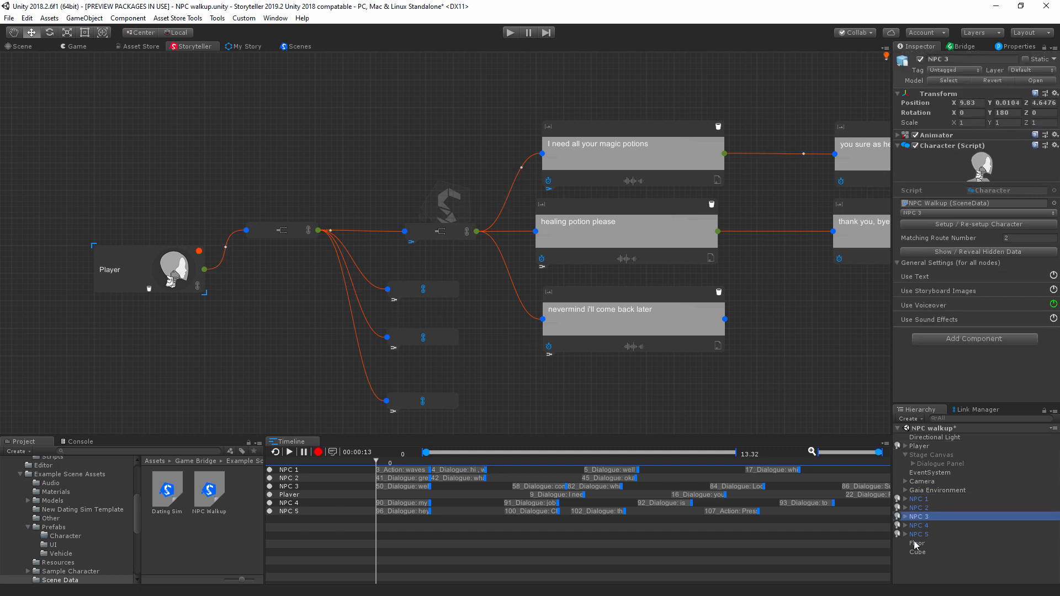
click(918, 535)
click(920, 501)
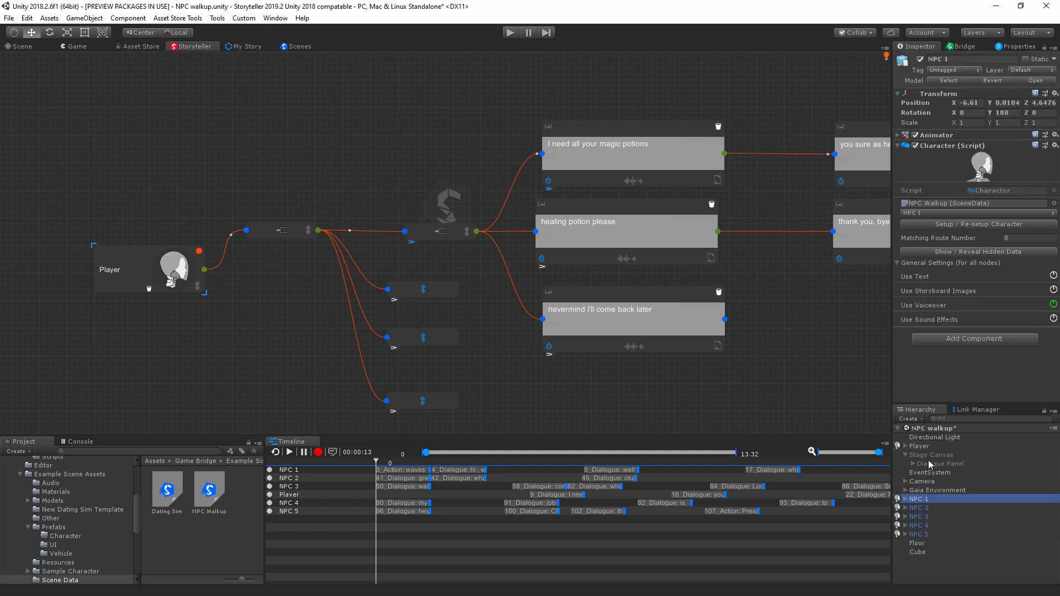
Step: Examine the Player object's node-specific settings for the NPC 1 Route node and its three dialogue choices
click(922, 446)
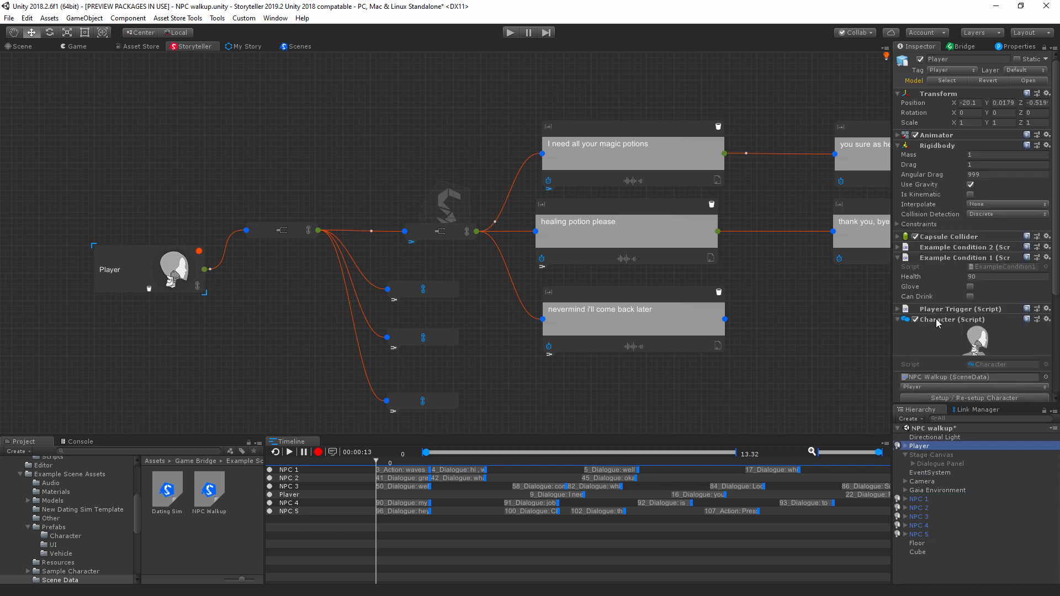
scroll(937, 326, down, 5)
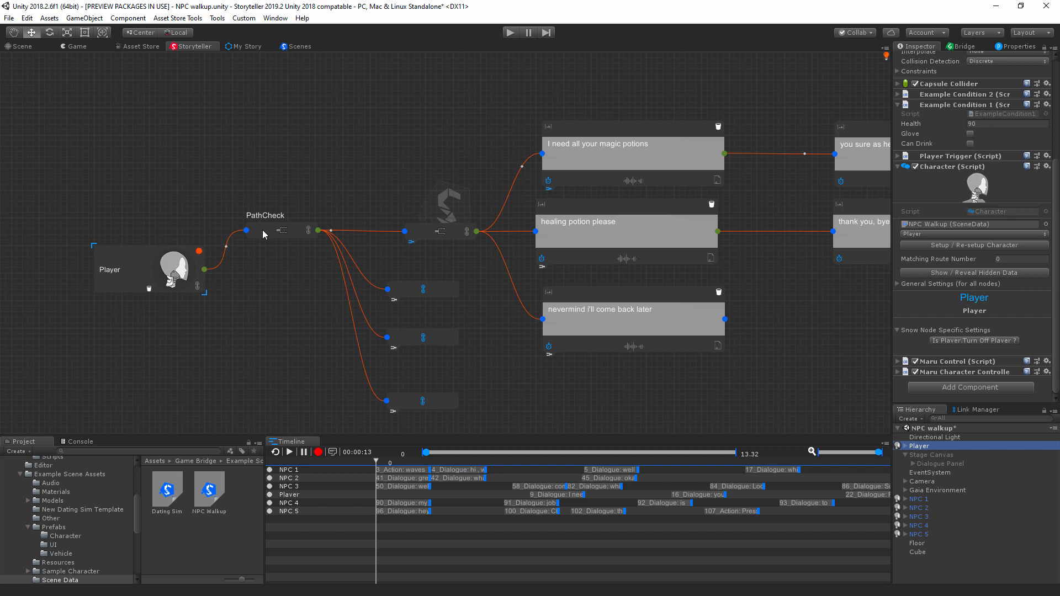
click(604, 133)
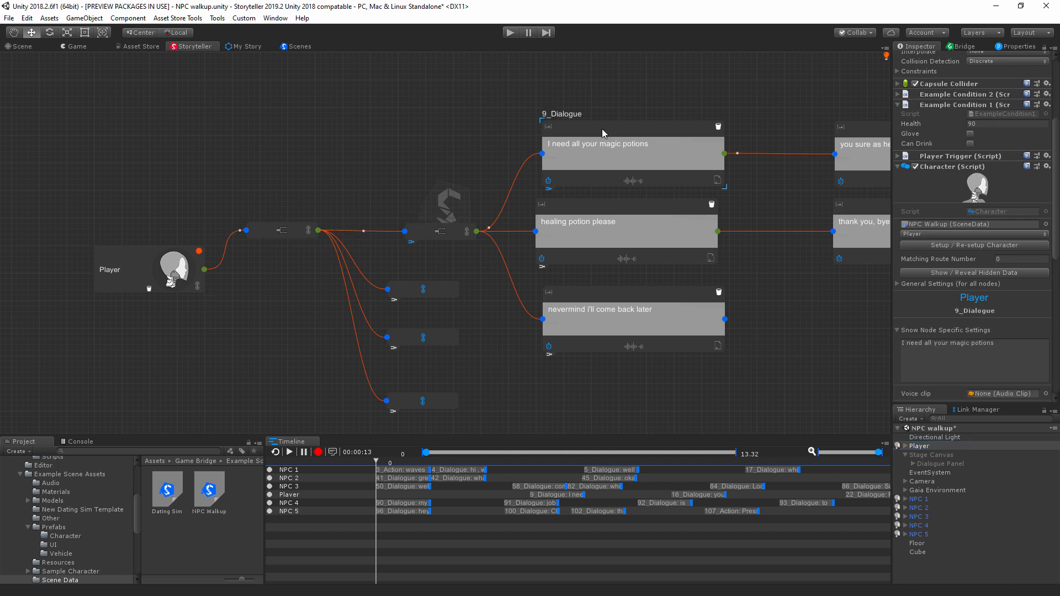
click(440, 231)
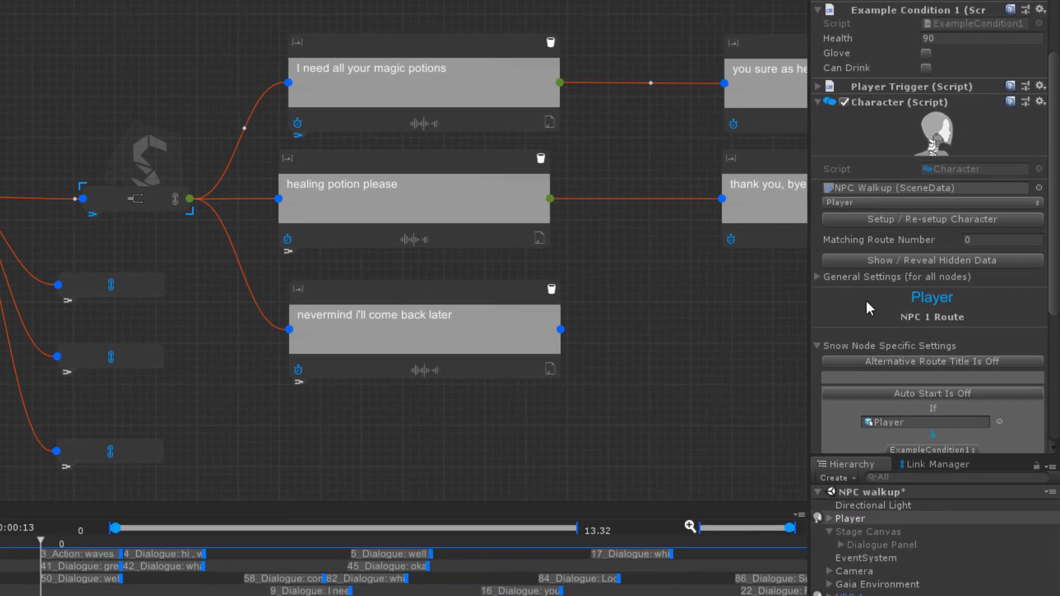
scroll(883, 301, down, 5)
click(494, 183)
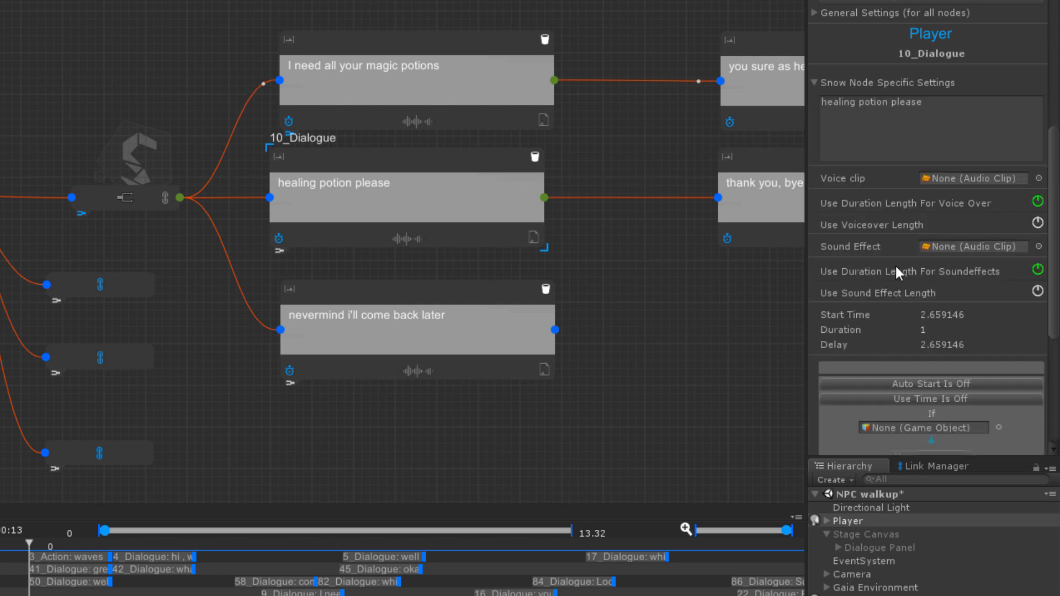
click(472, 293)
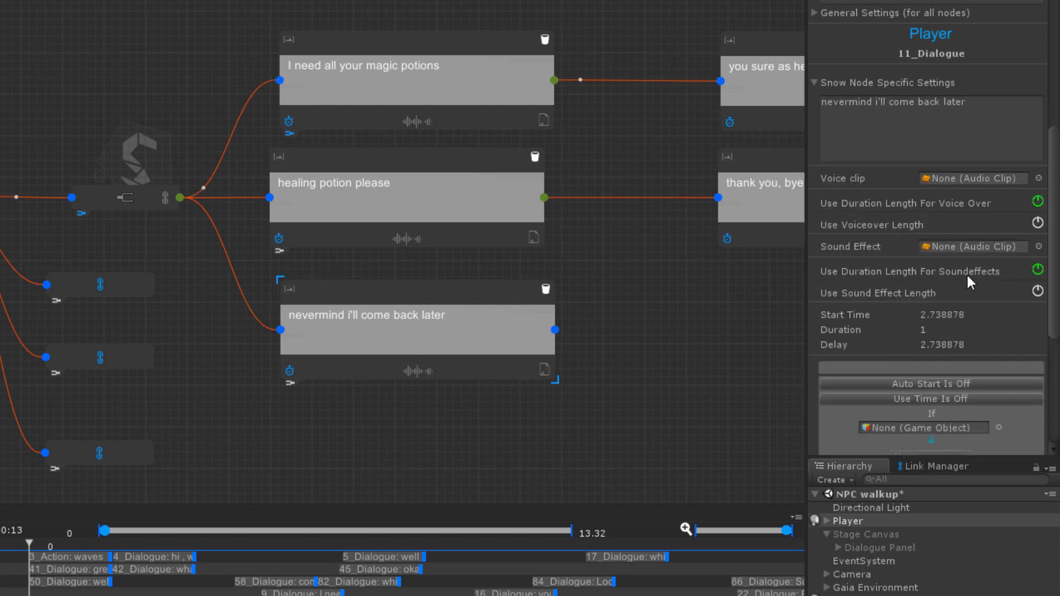
Step: Compare the condition settings of the Player's NPC route nodes in the story graph
click(122, 287)
click(126, 362)
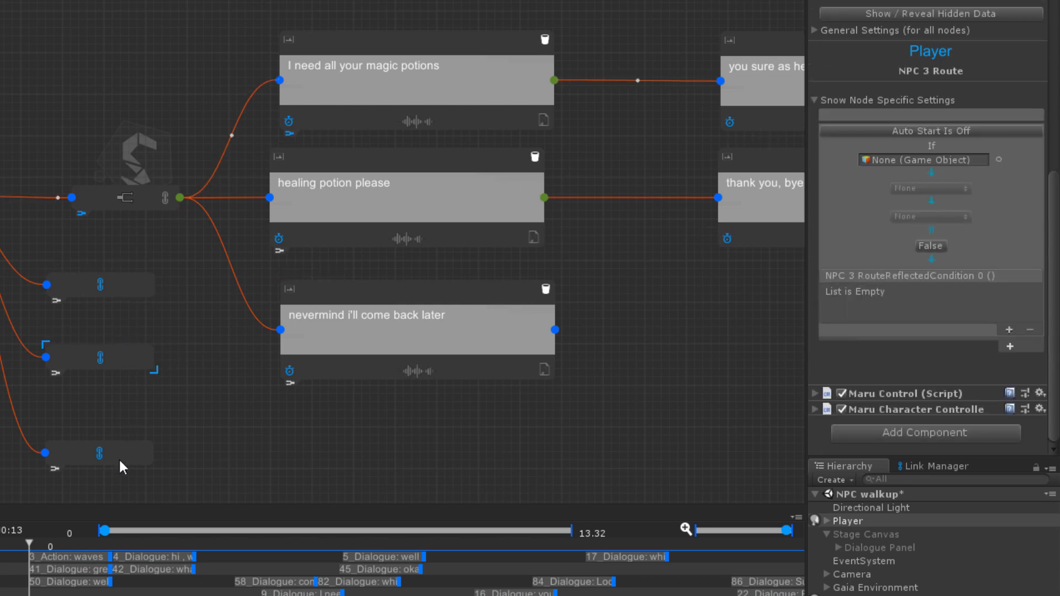
click(118, 458)
click(144, 200)
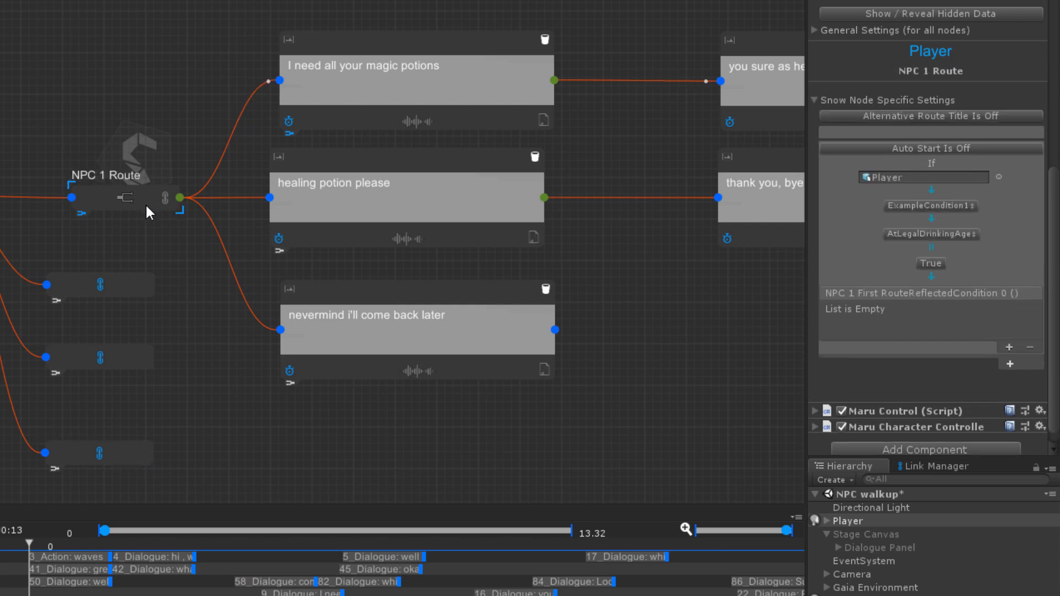
click(127, 293)
Step: Examine the settings and conditions of the "thank you, bye" dialogue node and the choice nodes leading into that part of the graph
middle_drag(678, 324, 153, 357)
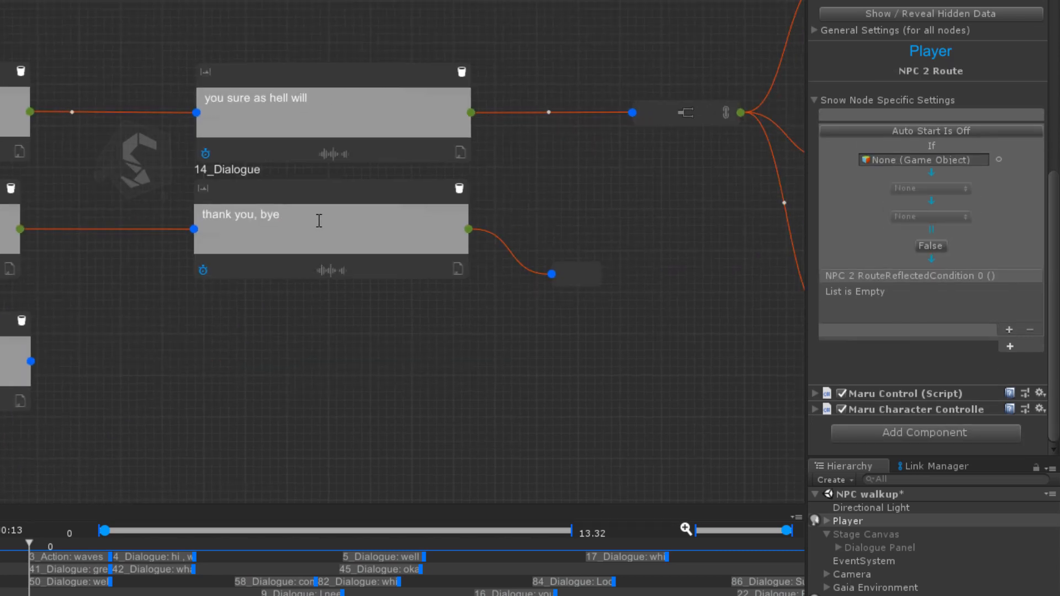
click(319, 221)
scroll(994, 224, down, 5)
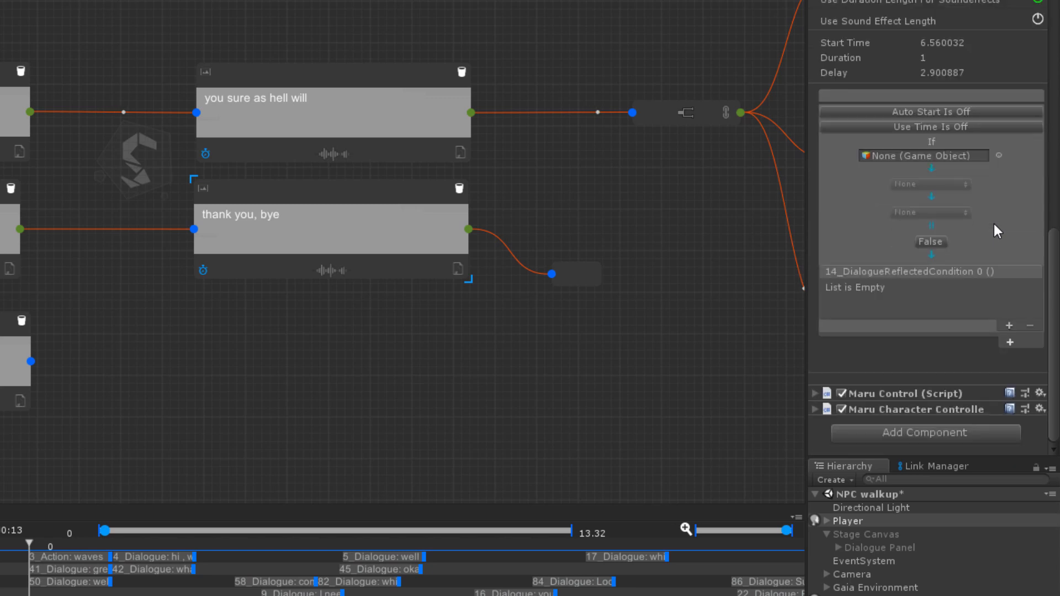
scroll(994, 224, up, 5)
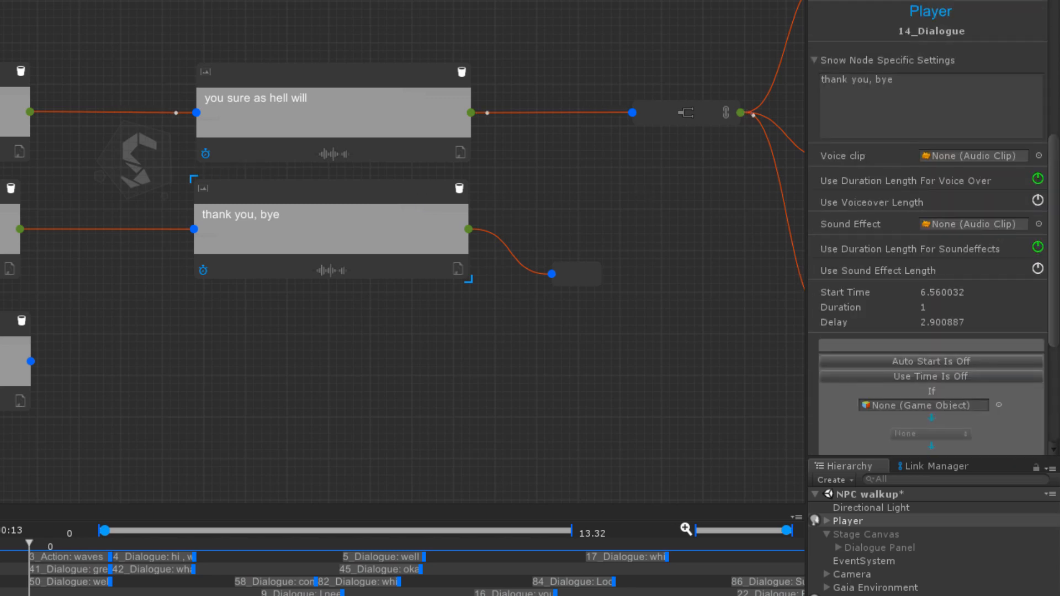
click(12, 113)
click(19, 276)
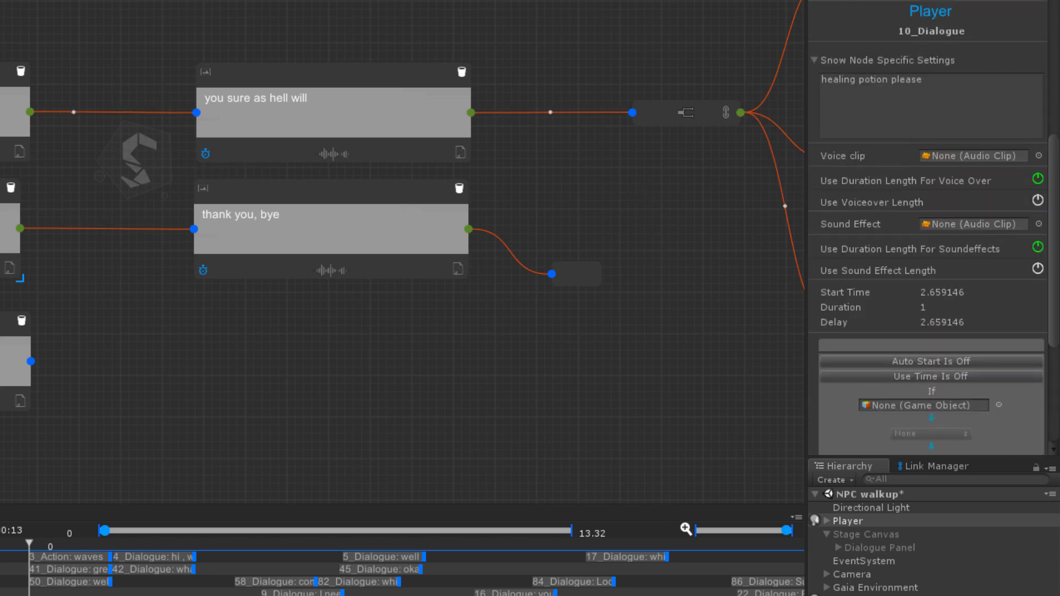
Step: Align the Player's three dialogue choice nodes in a vertical column in the story graph, with "I need all your magic potions" uppermost
middle_drag(0, 106, 361, 12)
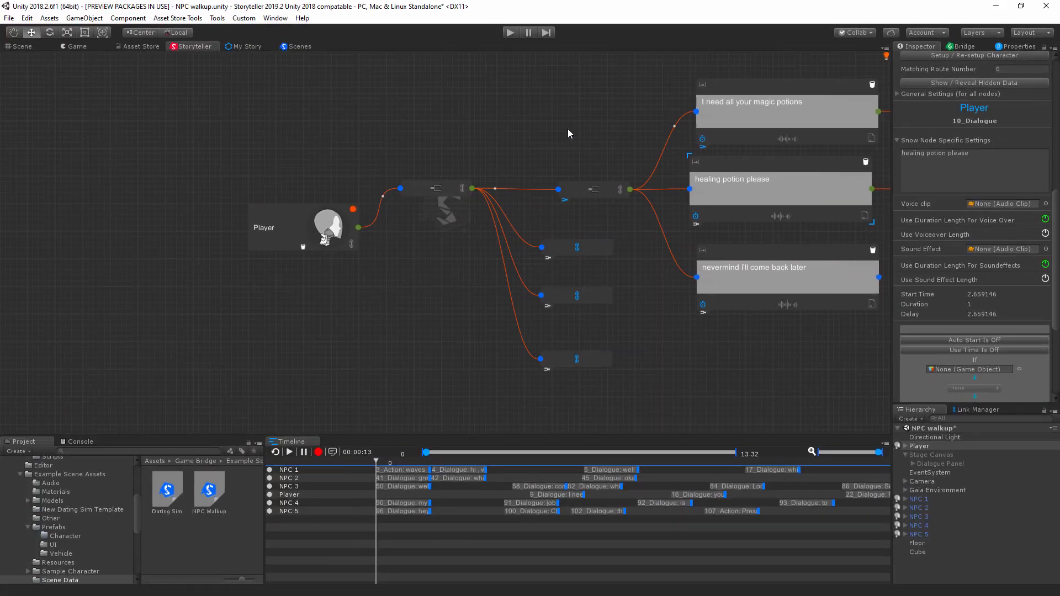
middle_drag(569, 129, 551, 146)
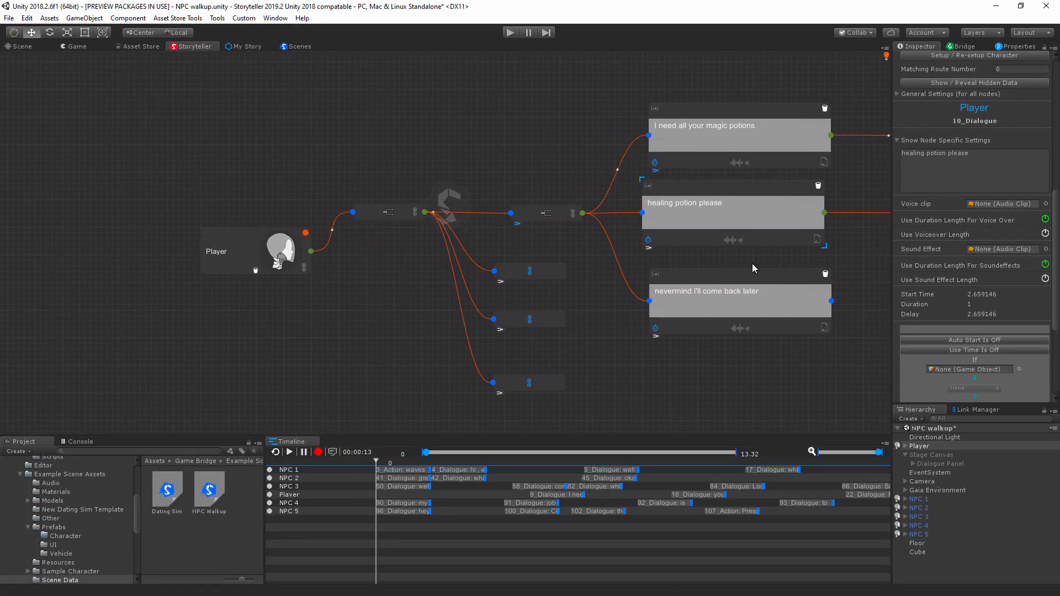
click(739, 275)
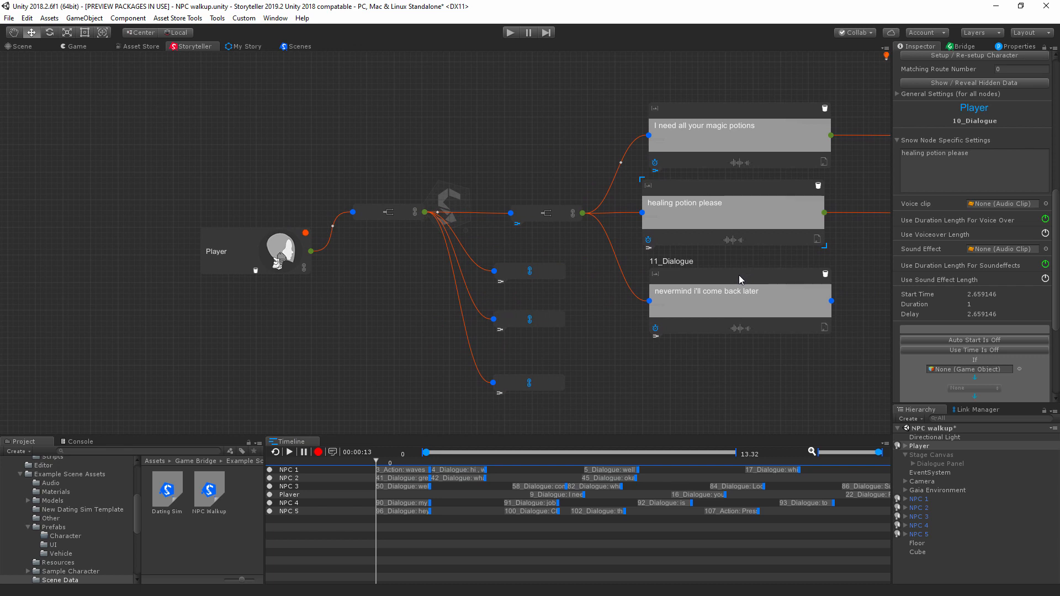
click(726, 194)
drag(724, 115, 721, 105)
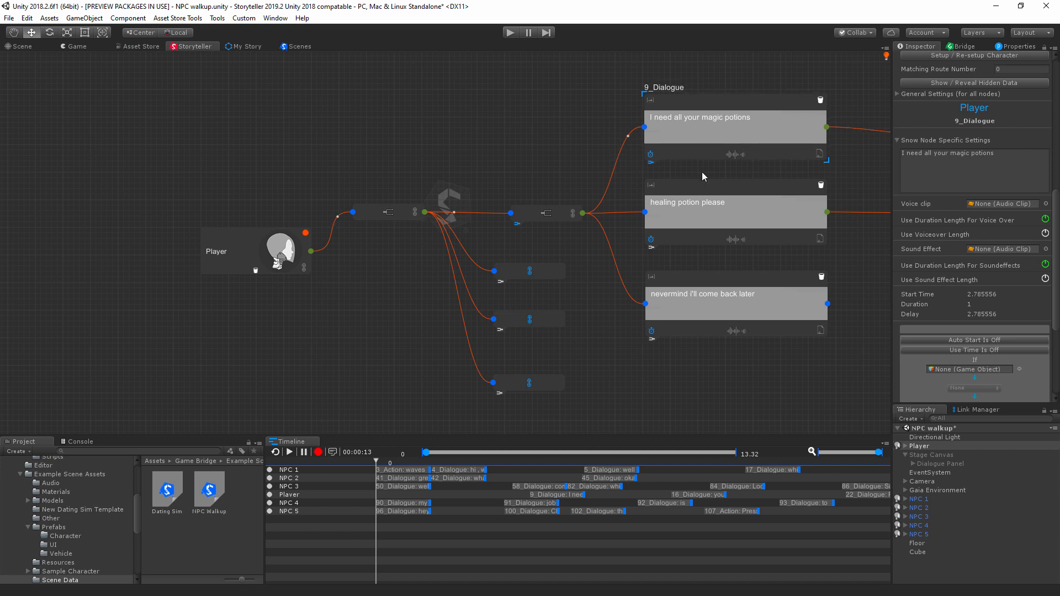
drag(709, 193, 707, 195)
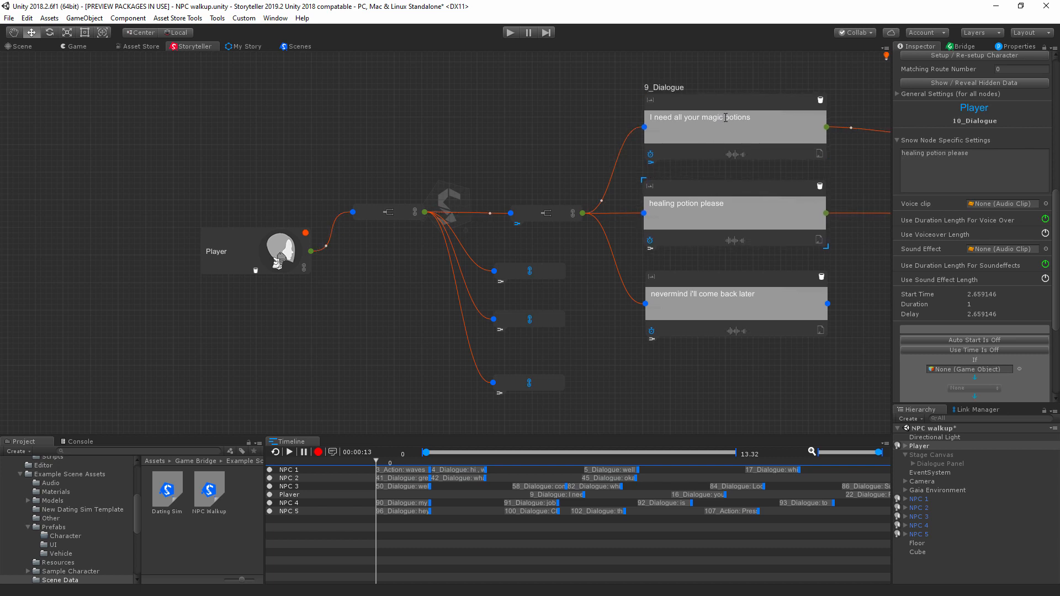
drag(731, 105, 731, 111)
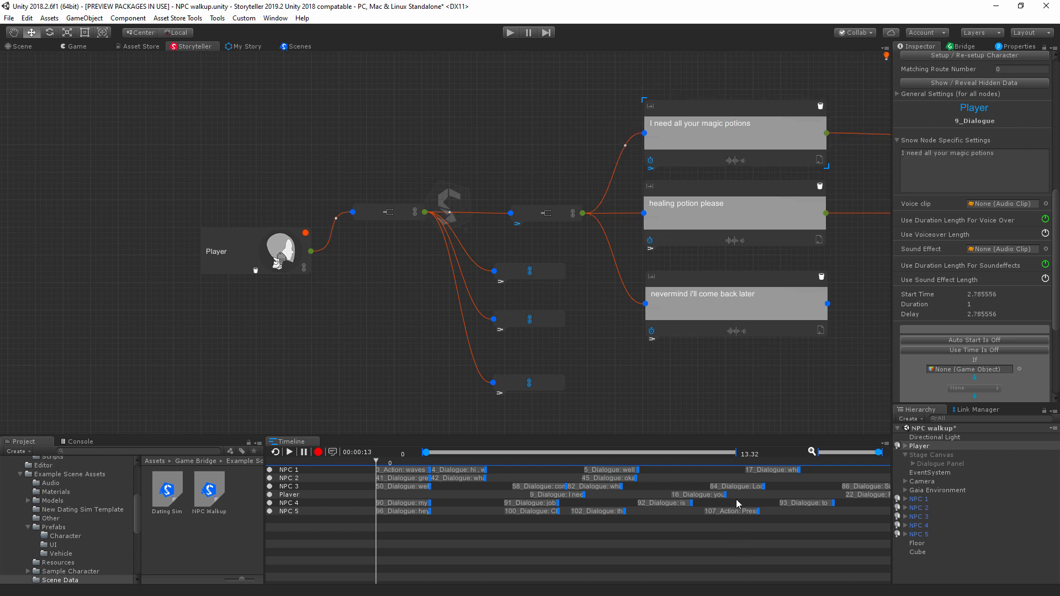
middle_drag(658, 413, 643, 338)
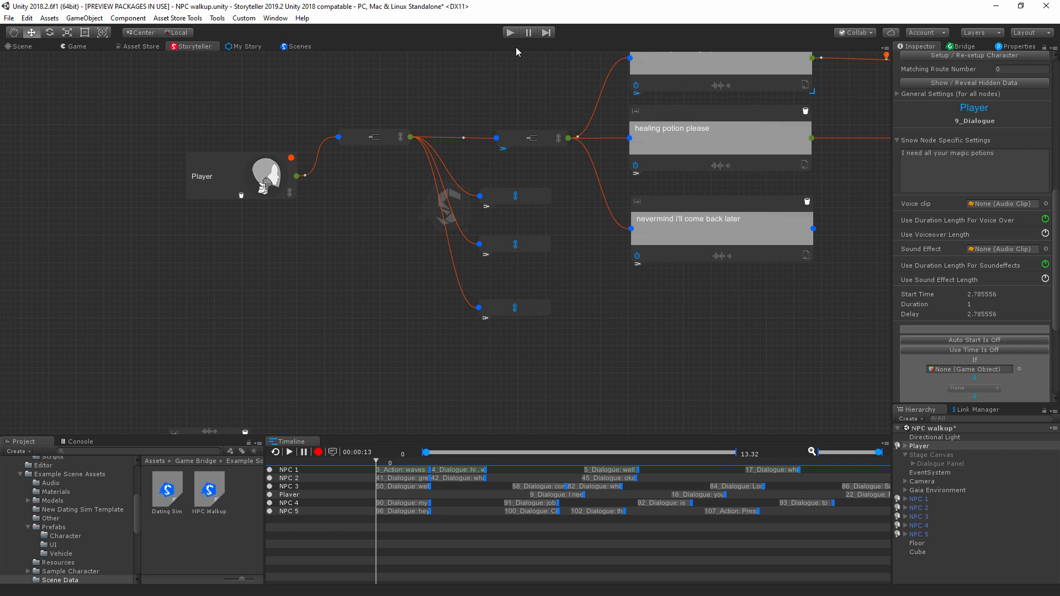
Step: Run the NPC walkup scene and walk the player character up to NPC 5 until their dialogue starts
click(510, 33)
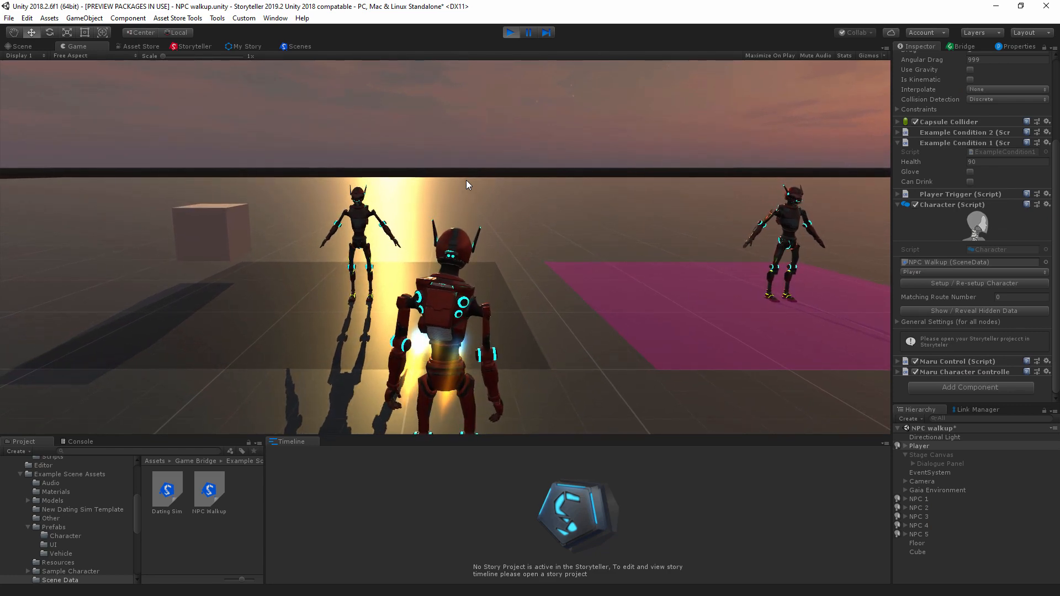
key(a)
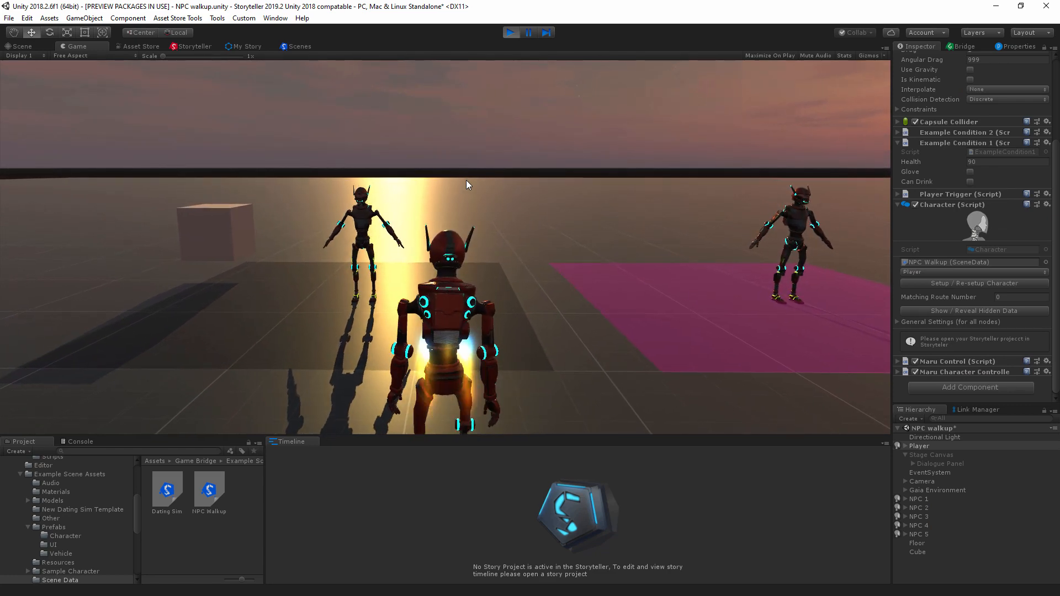
key(w)
key(d)
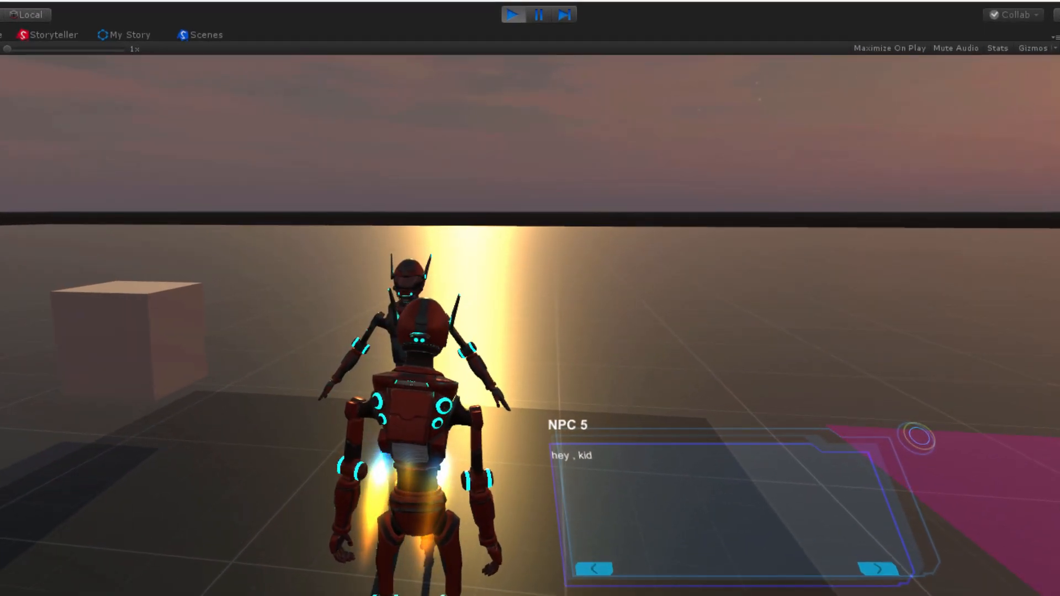
Step: Include the Player and NPC 5 tracks in the Story Sample and open the sample conversation for the two characters
click(58, 35)
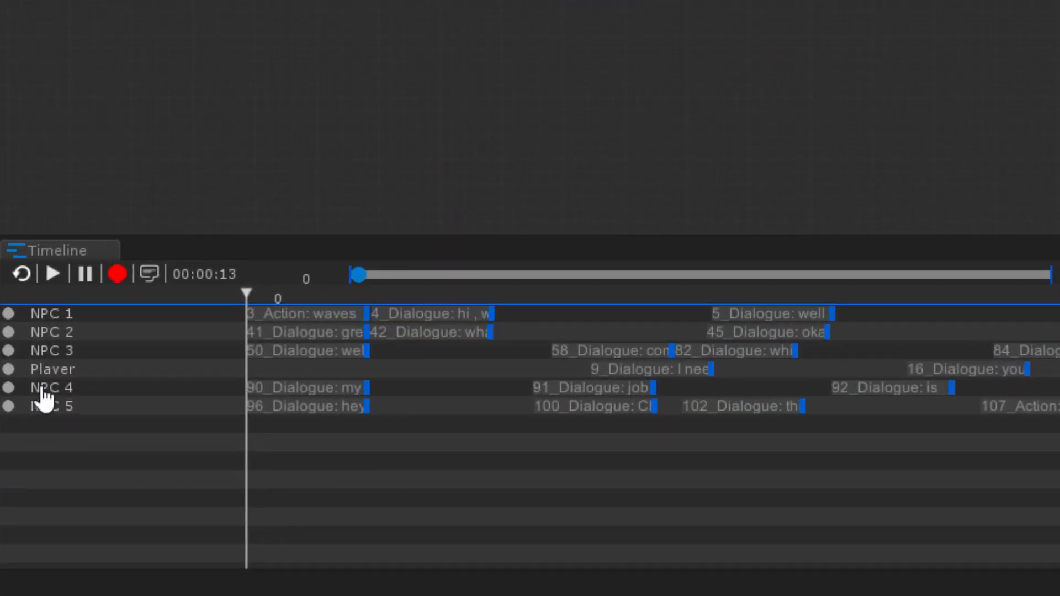
click(9, 369)
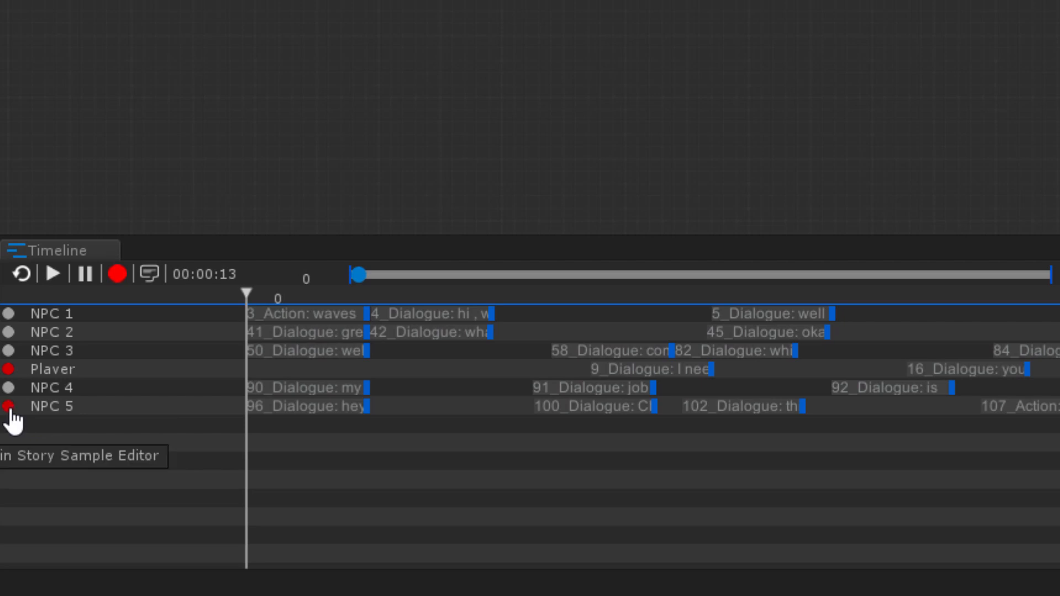
click(8, 407)
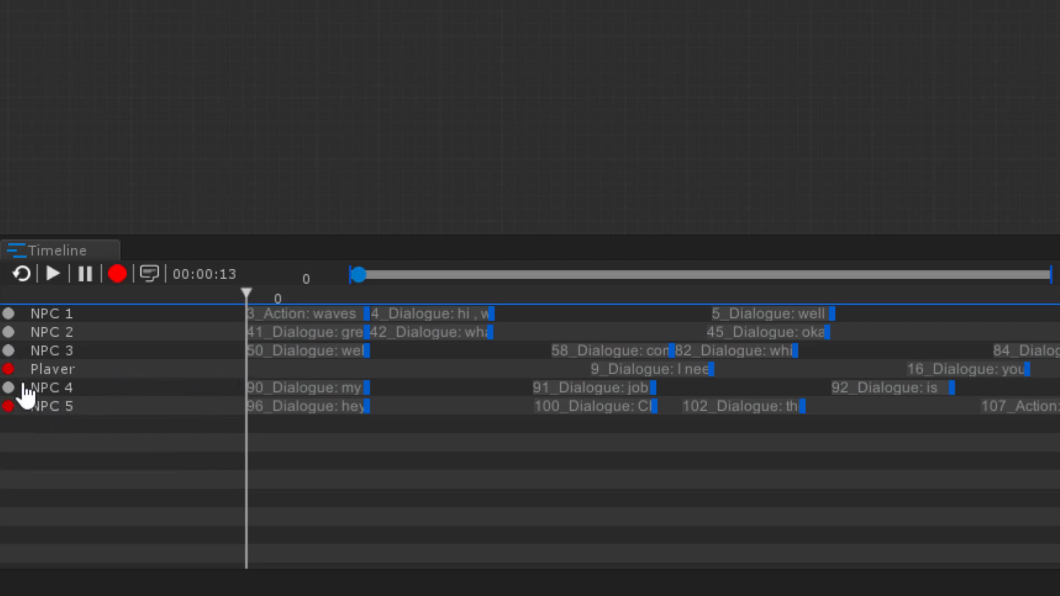
click(149, 275)
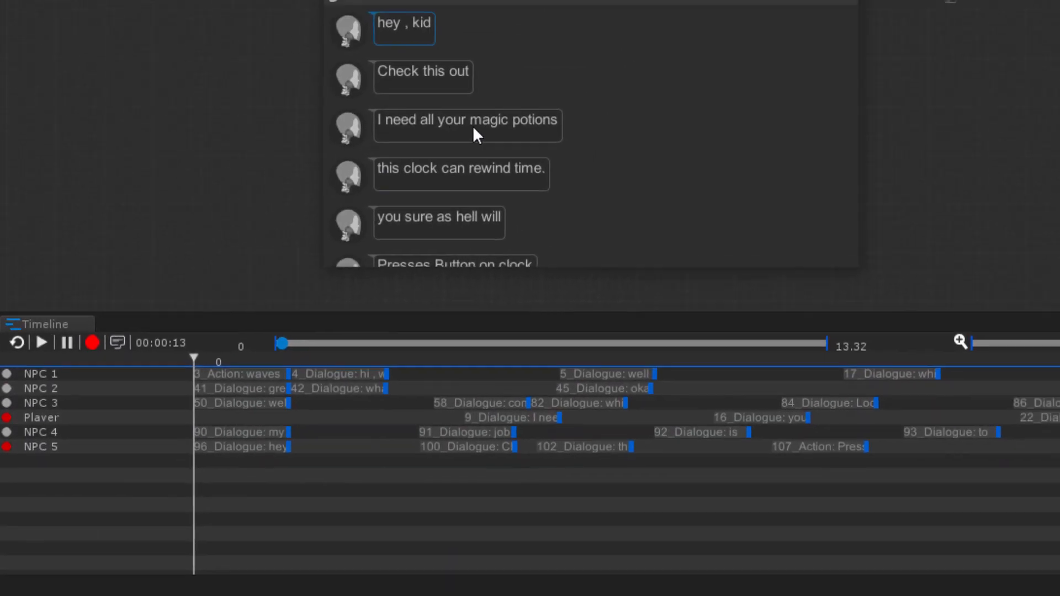
scroll(435, 202, down, 1)
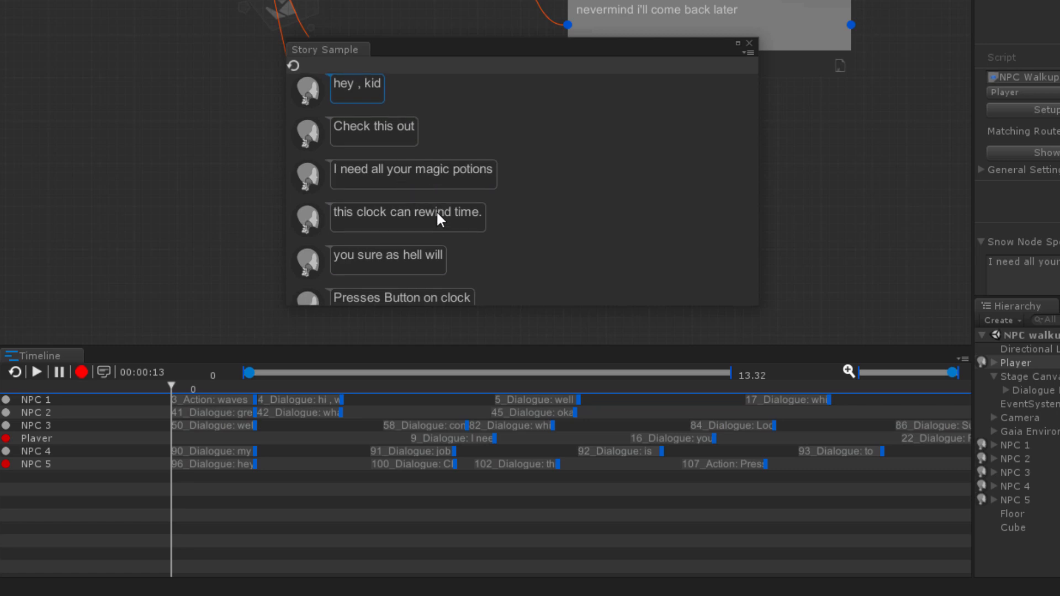
Step: Switch the Player's story-flow path to the lowest route node in the graph and refresh the Story Sample
drag(431, 59, 678, 146)
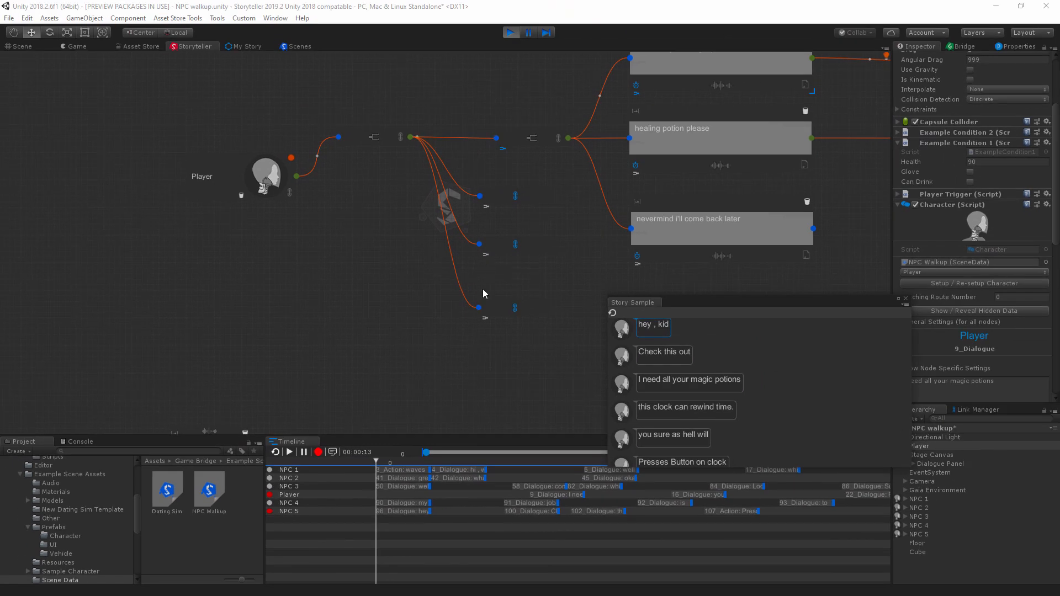
click(485, 318)
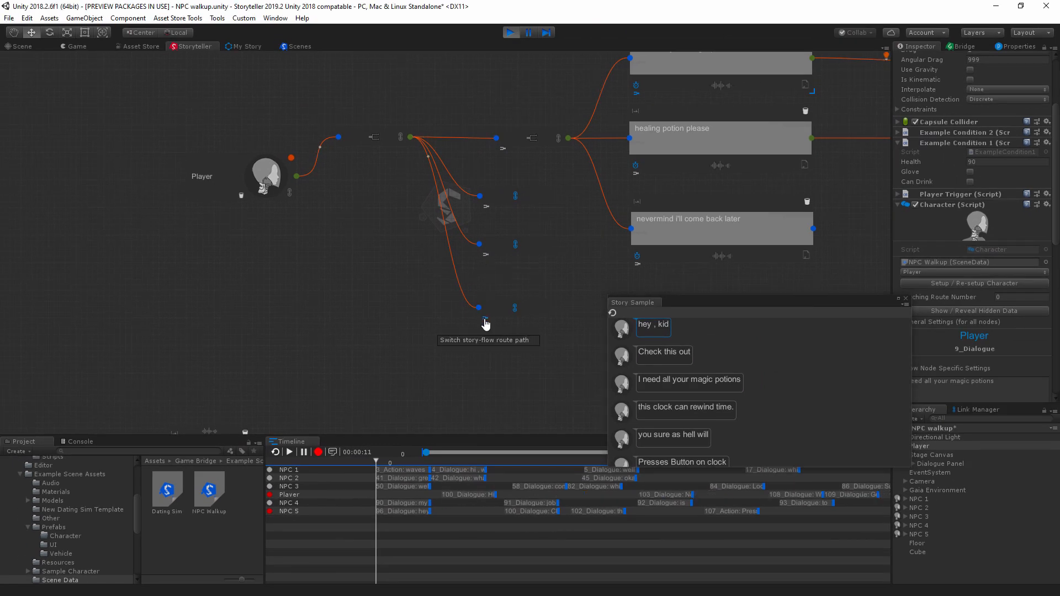
click(613, 313)
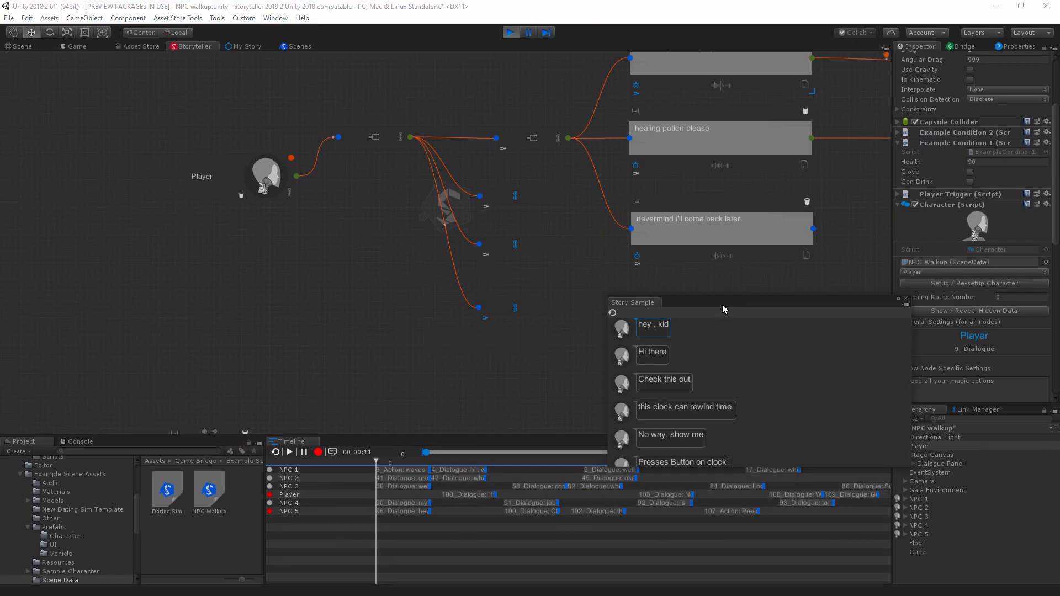
drag(740, 304, 202, 186)
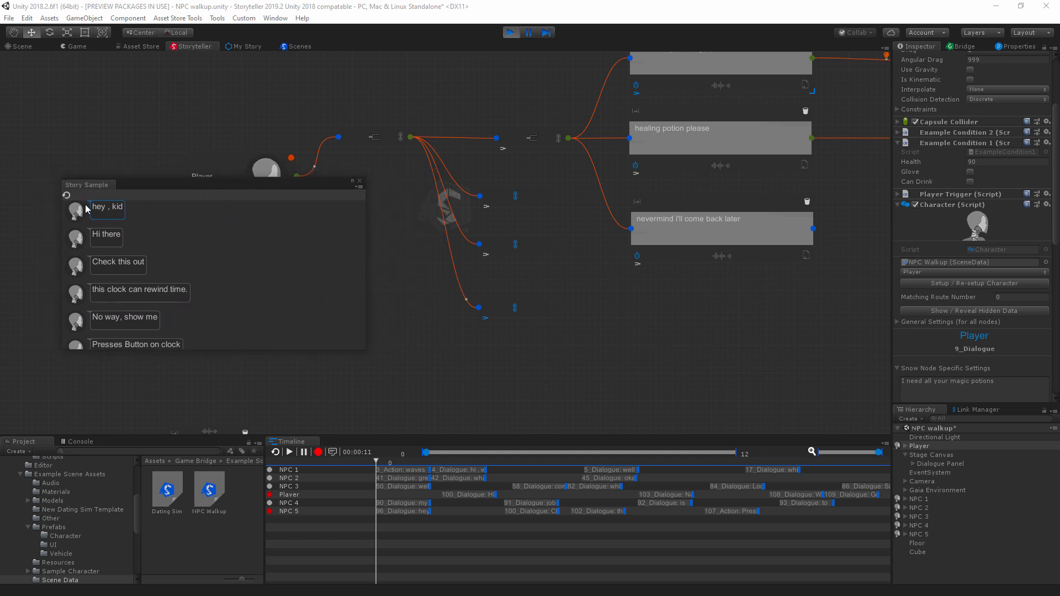
click(403, 462)
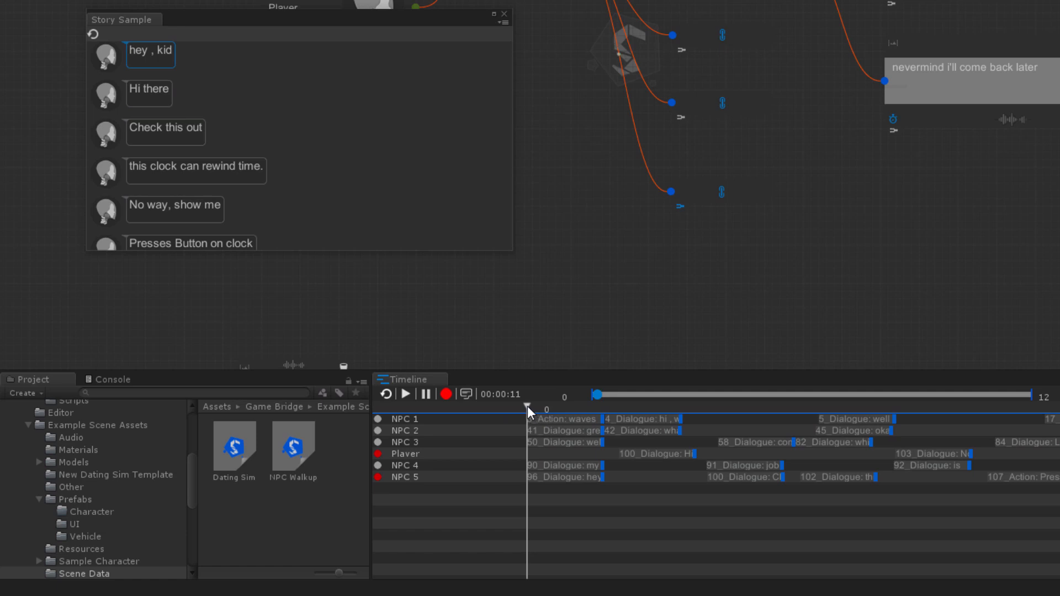
drag(528, 406, 526, 441)
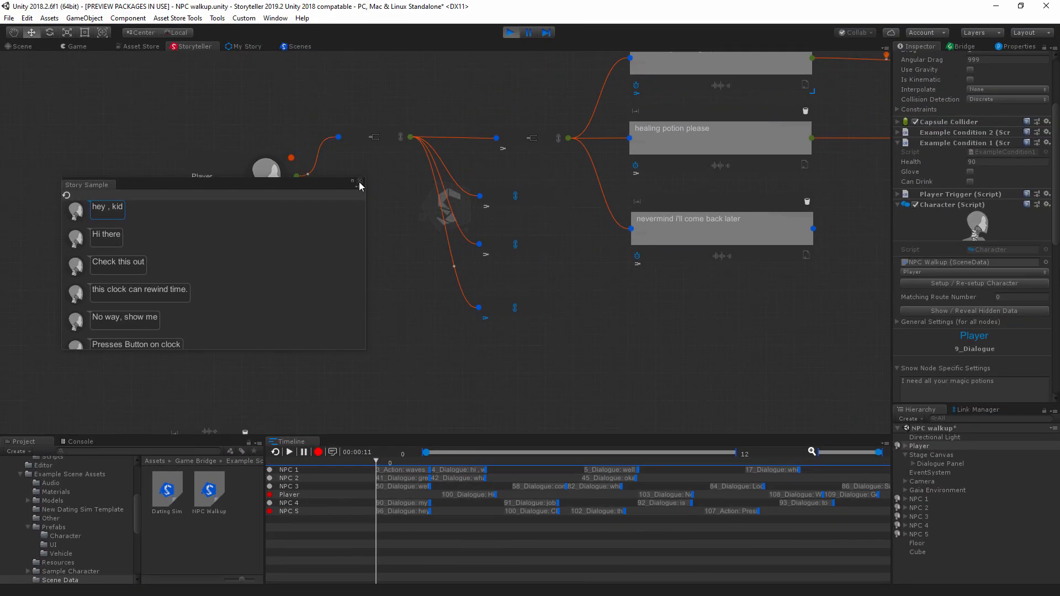
click(360, 183)
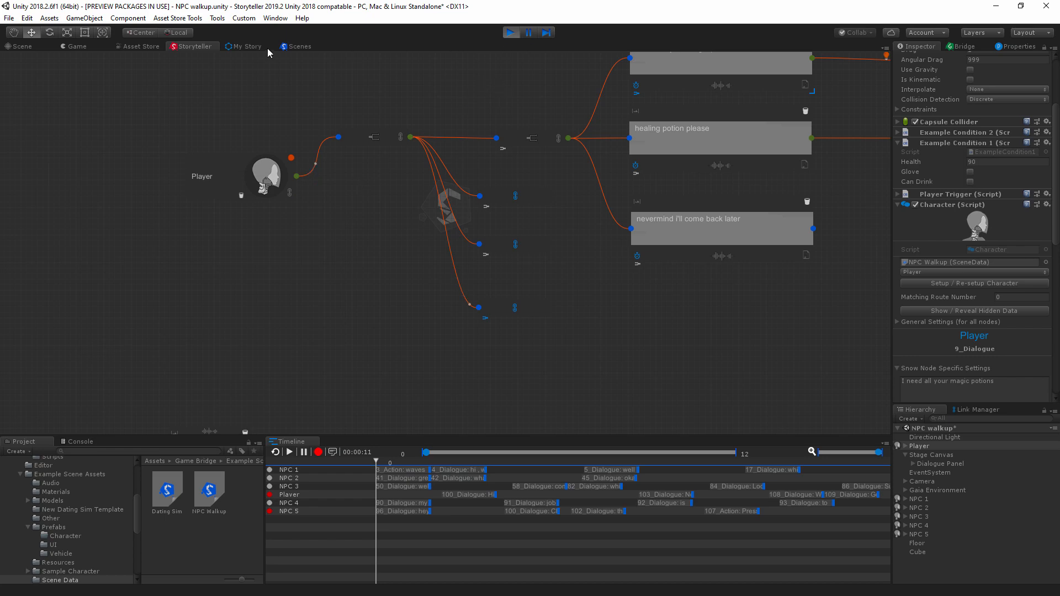
Step: Advance the running game's conversation with NPC 5 from "hey , kid" through to "Presses Button on clock"
click(72, 47)
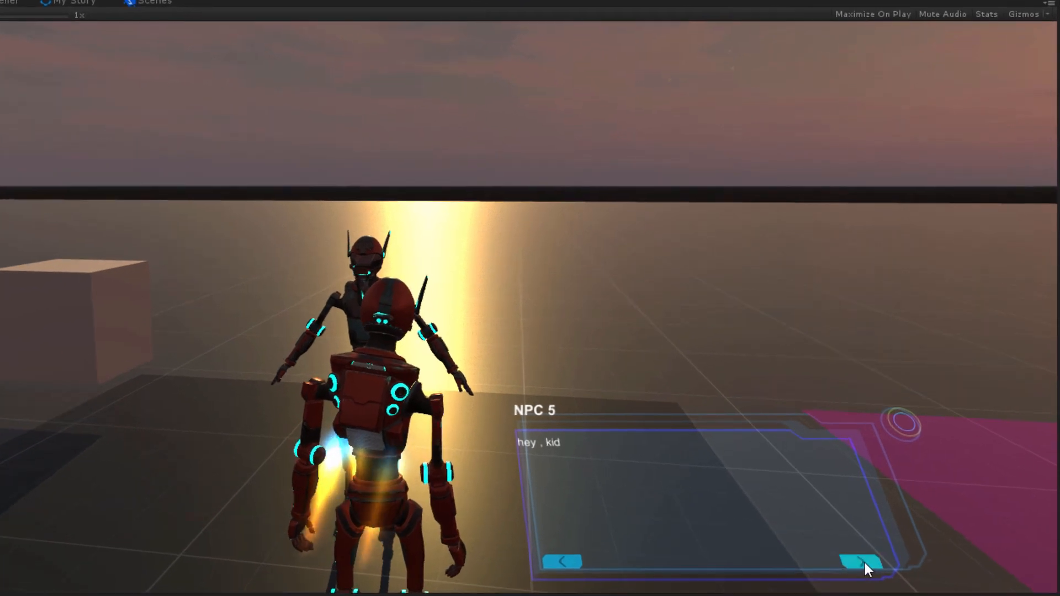
click(764, 414)
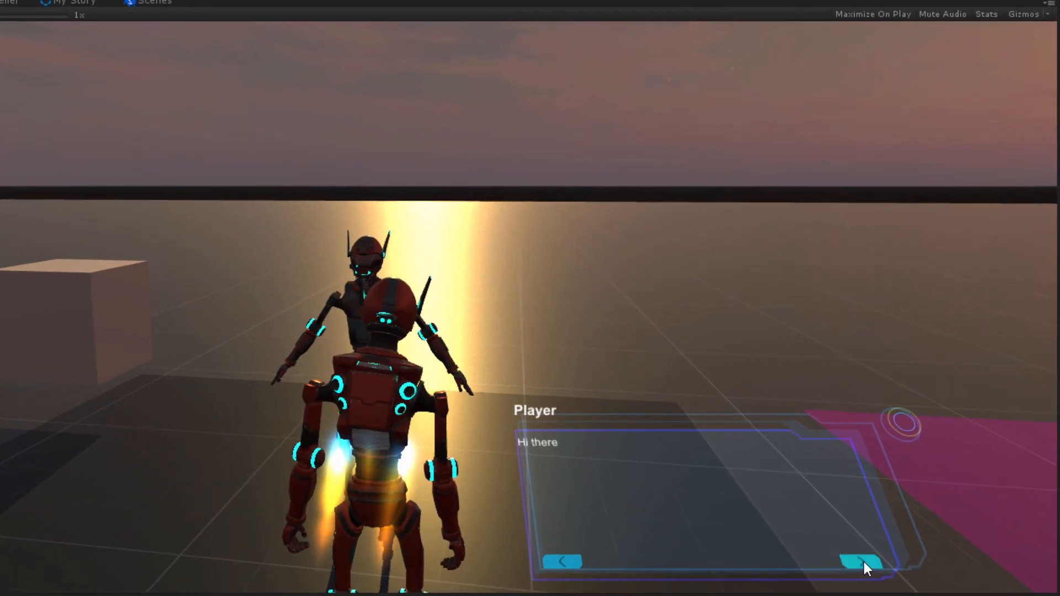
click(863, 563)
click(862, 563)
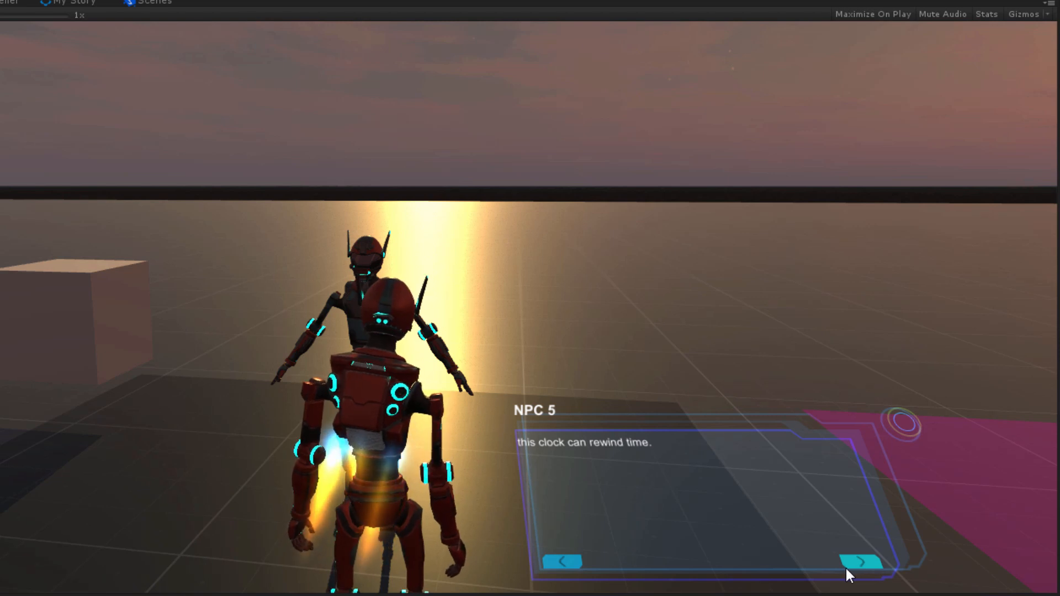
click(848, 566)
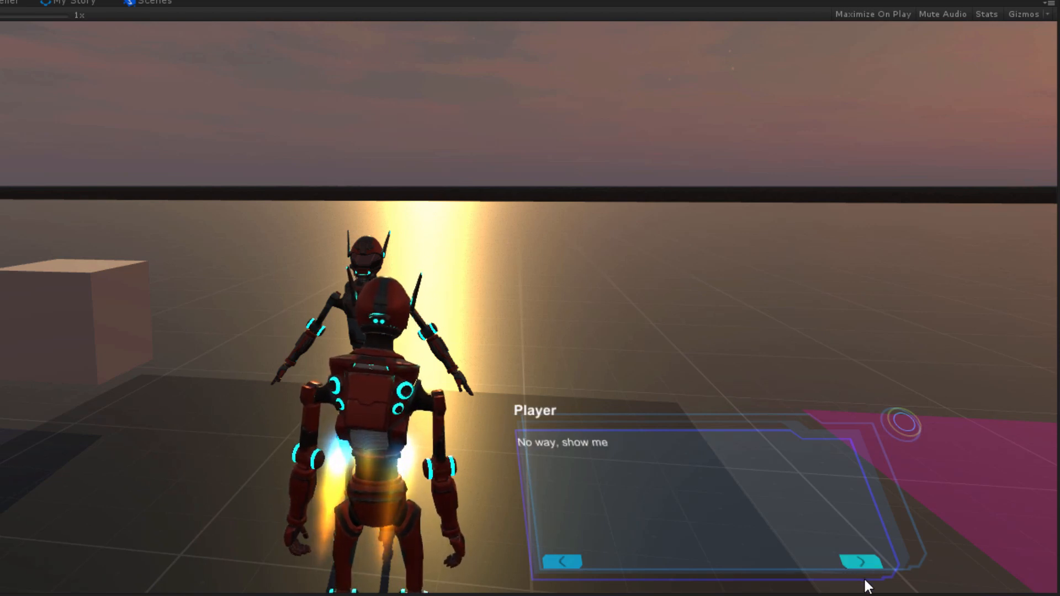
click(863, 563)
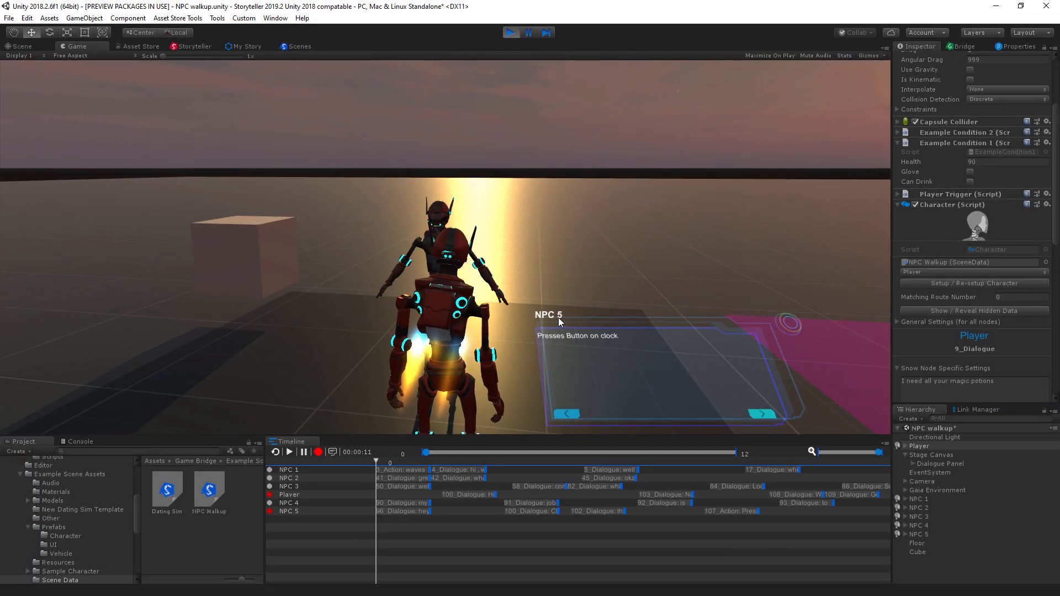
Step: Examine the NPC 5 and Player node sequences in the story graph by jumping to them from their Timeline tracks
click(190, 46)
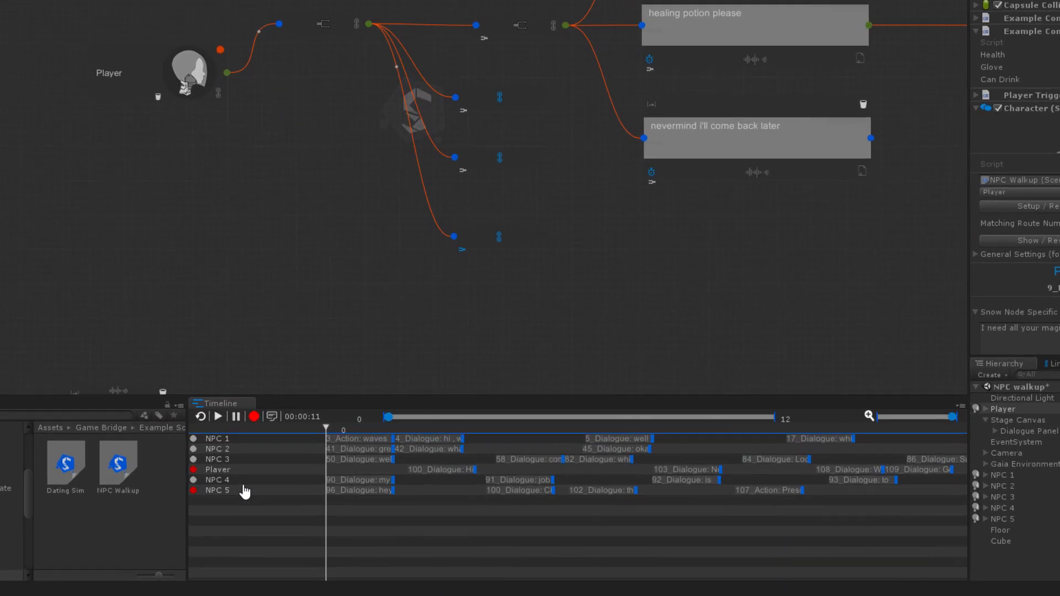
click(376, 489)
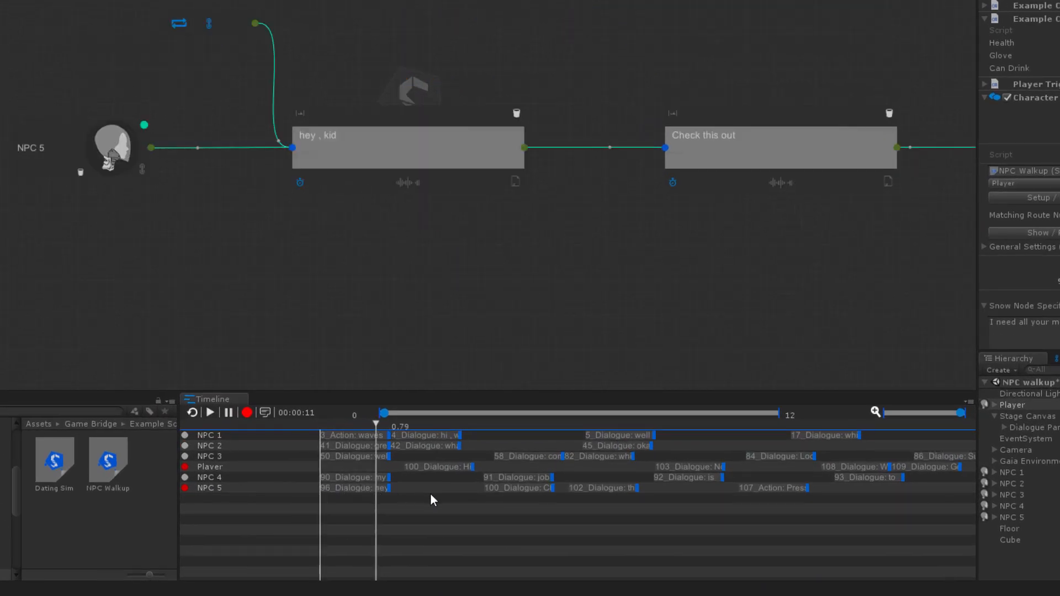
click(527, 489)
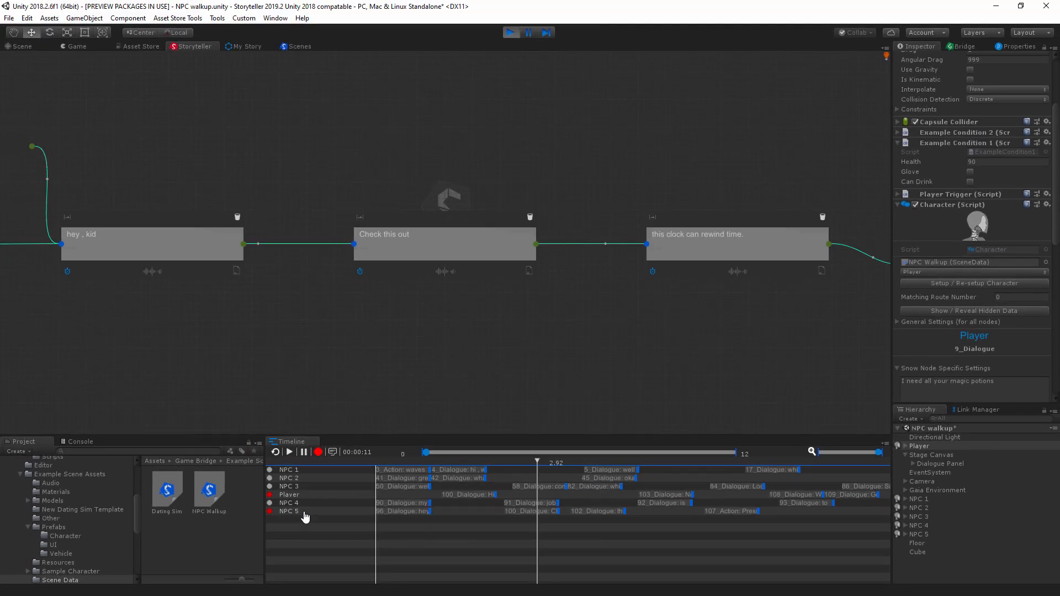
click(290, 495)
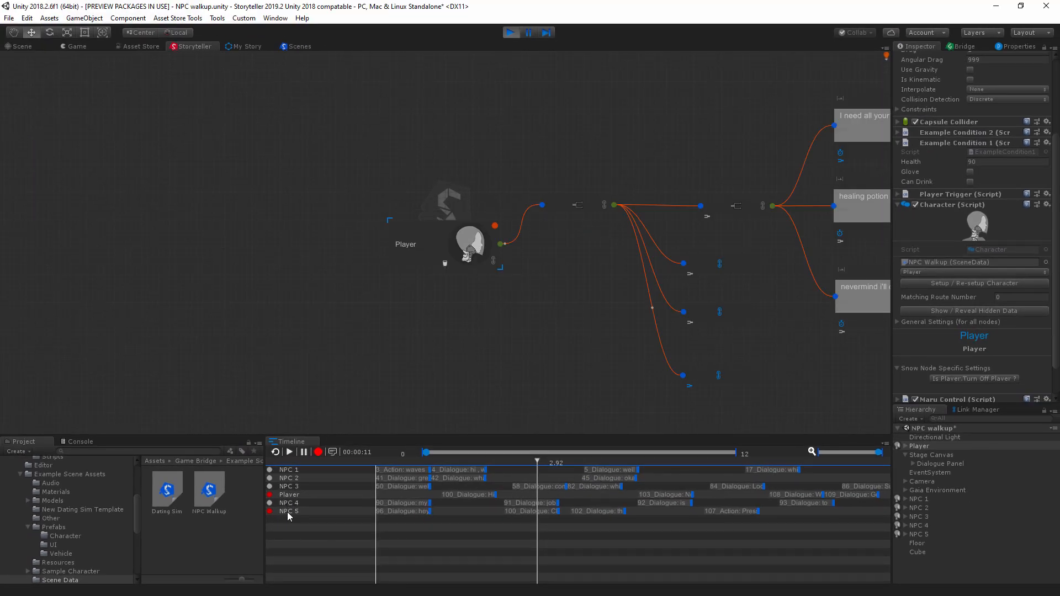
click(287, 512)
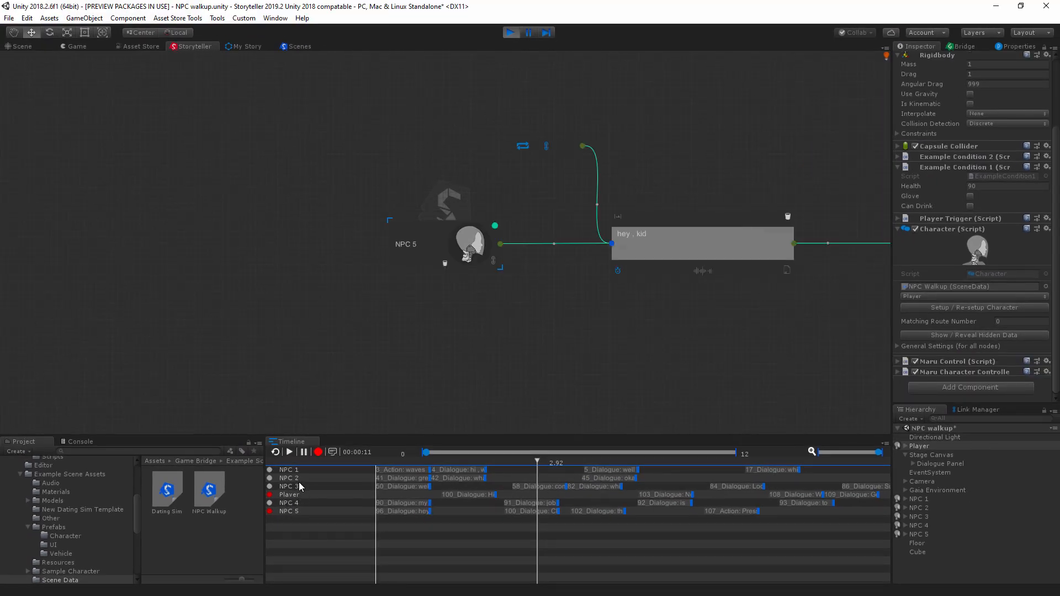
click(523, 511)
click(596, 515)
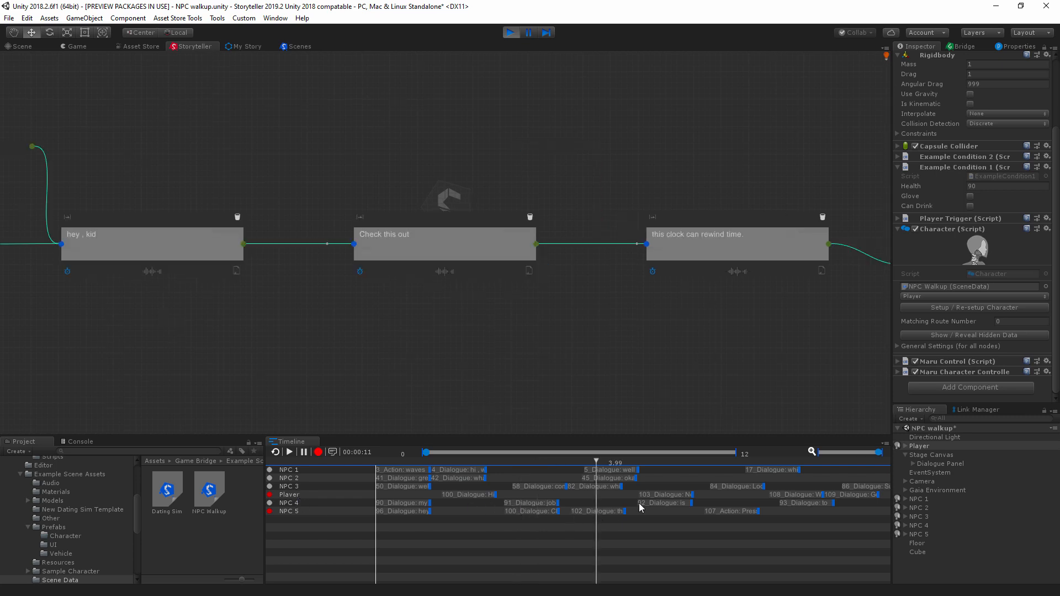
click(595, 513)
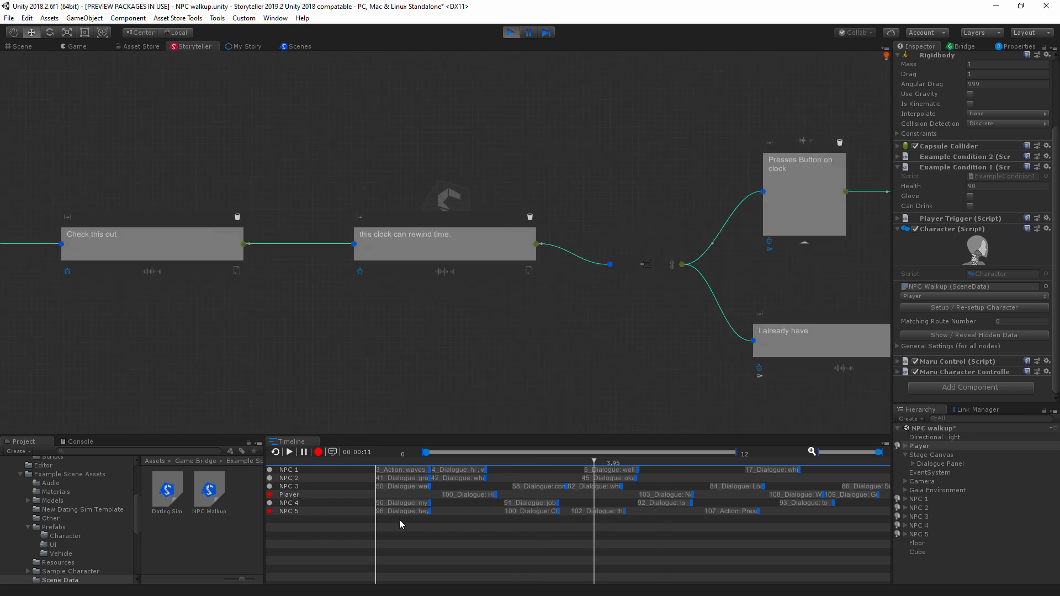
click(532, 512)
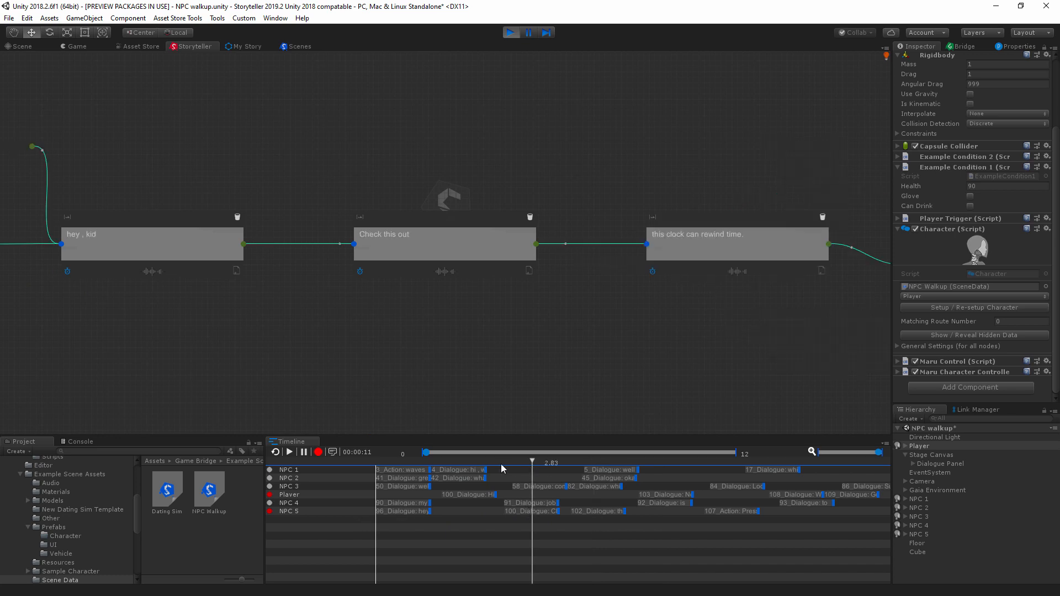
click(608, 510)
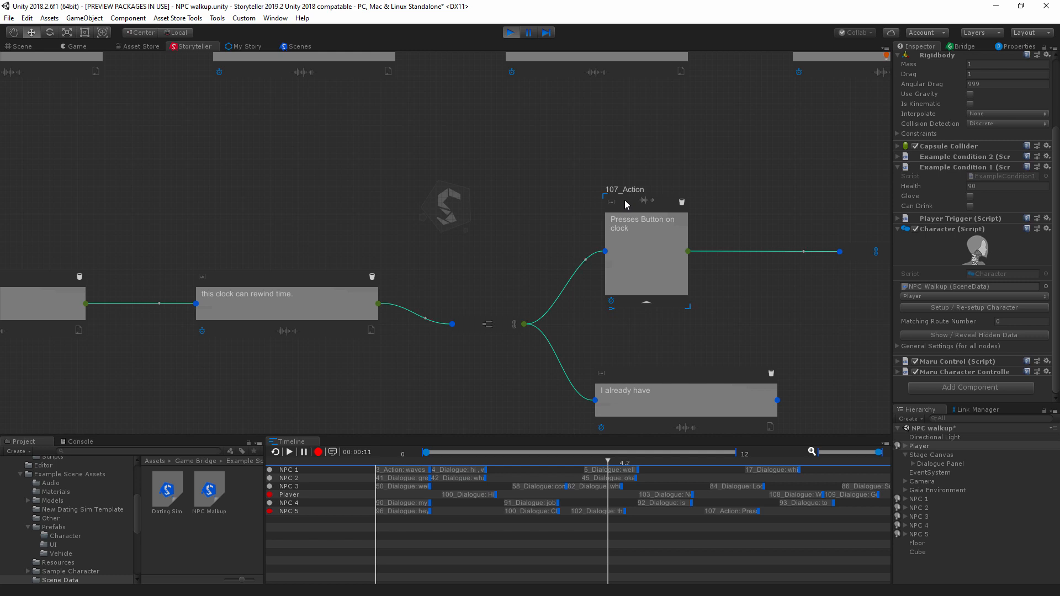
Step: Turn on Auto Start for NPC 5's "Presses Button on clock" action condition, leaving the condition's event list empty
click(642, 225)
click(73, 48)
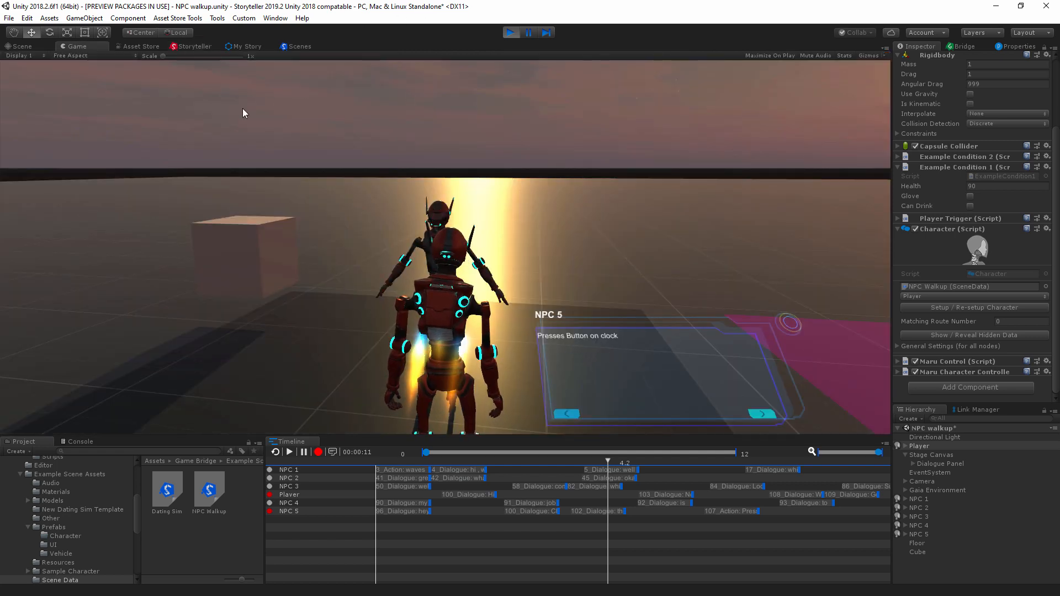
click(191, 46)
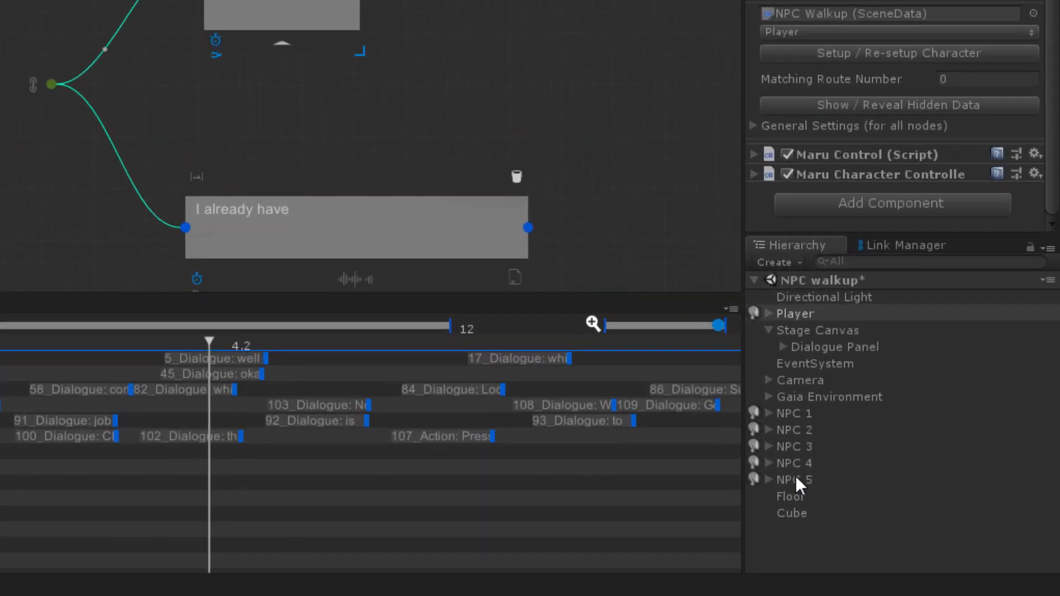
click(920, 534)
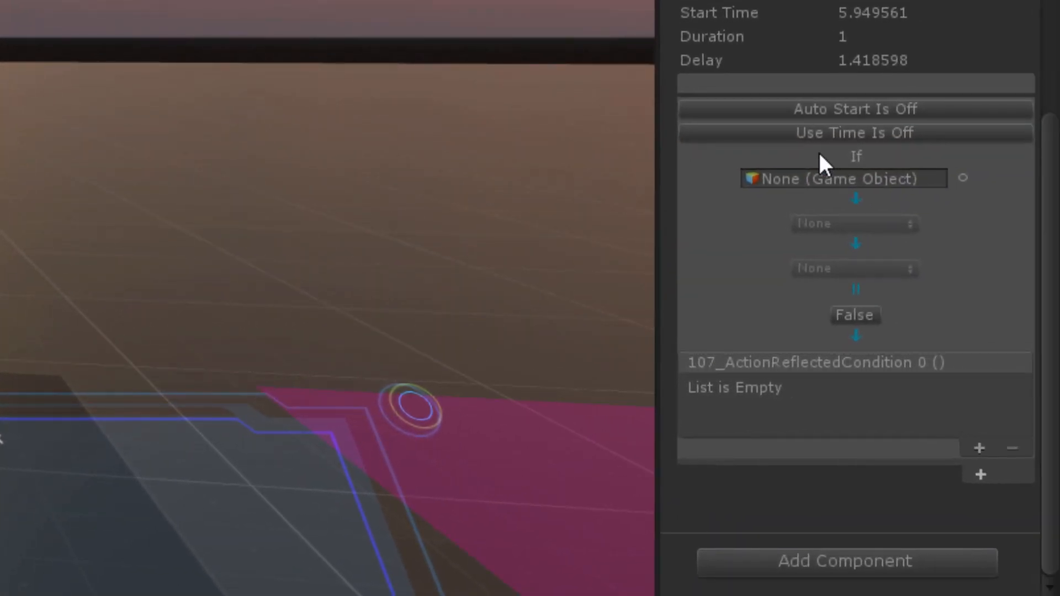
click(980, 448)
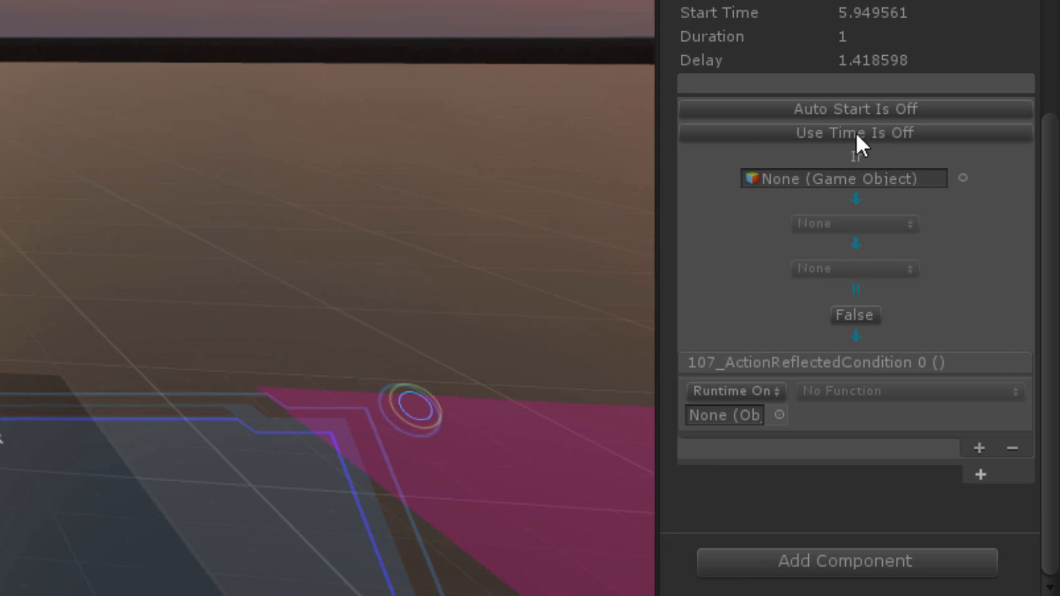
click(845, 108)
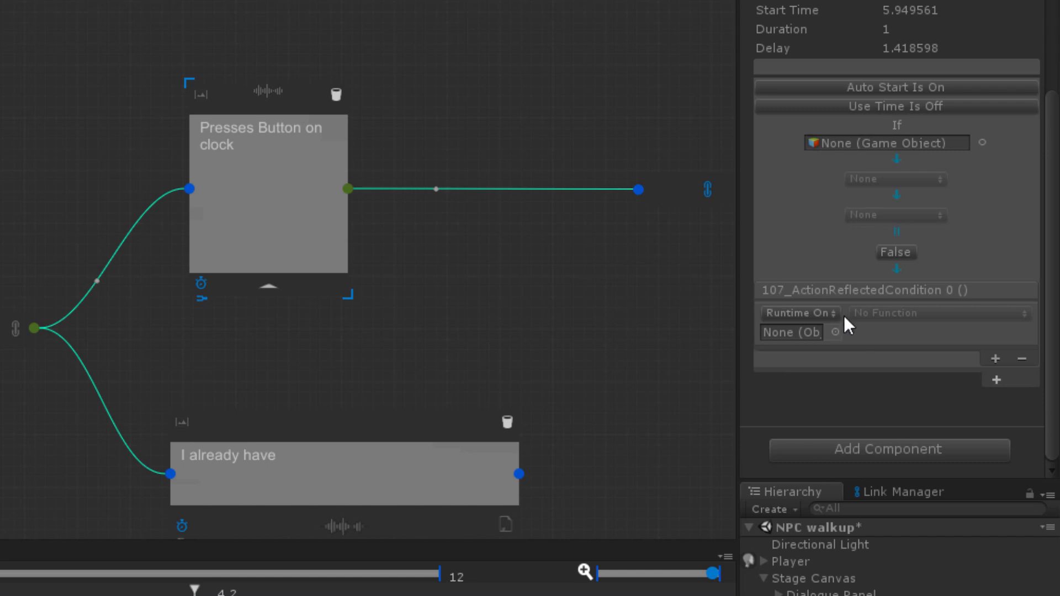
click(1022, 359)
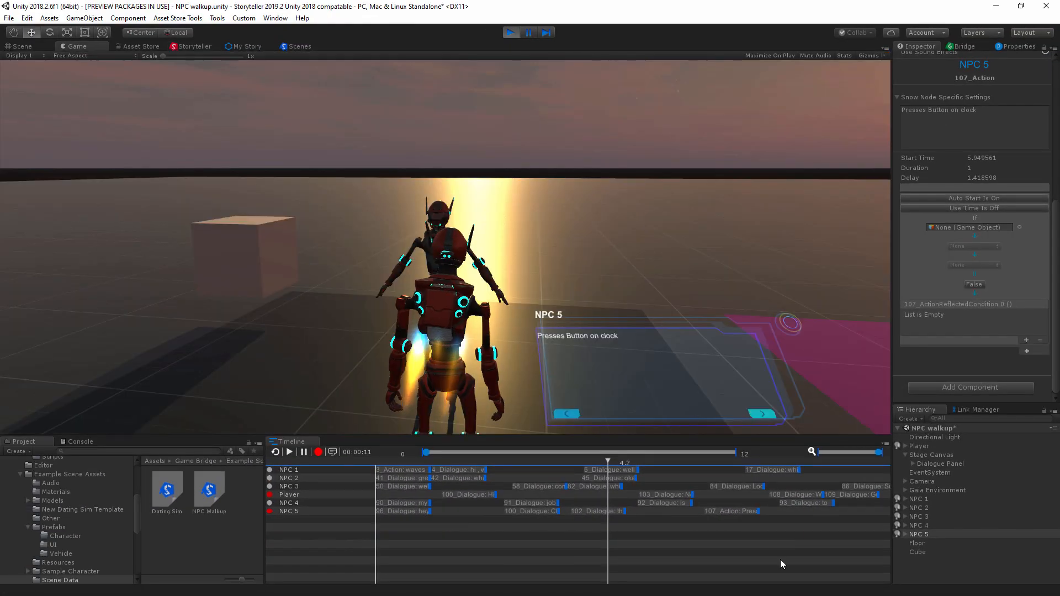
Step: Advance NPC 5's conversation past "Presses Button on clock", through the repeated "hey , kid" and "Check this out" lines
click(764, 414)
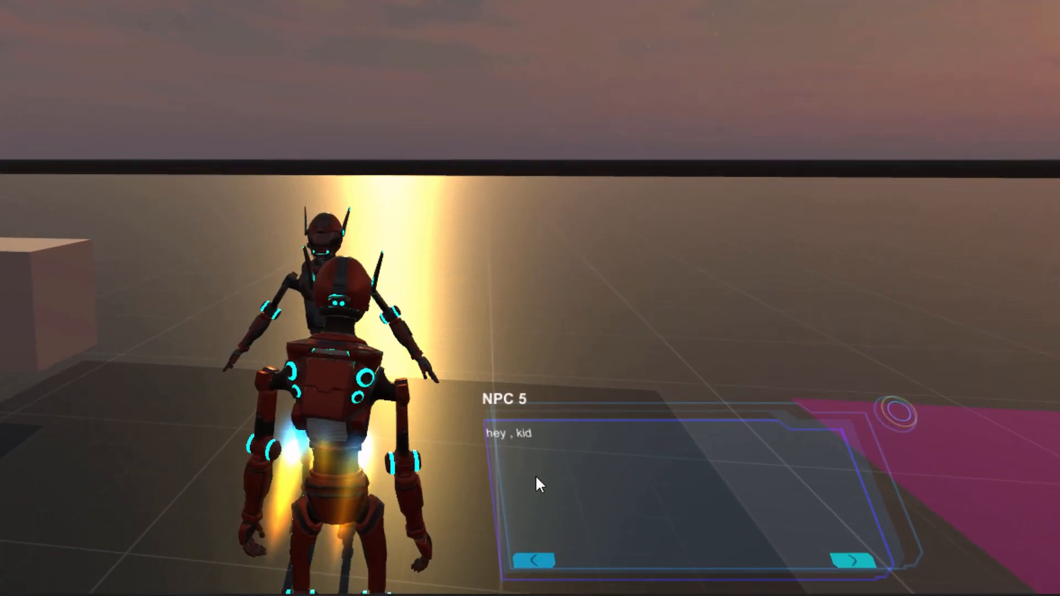
click(850, 559)
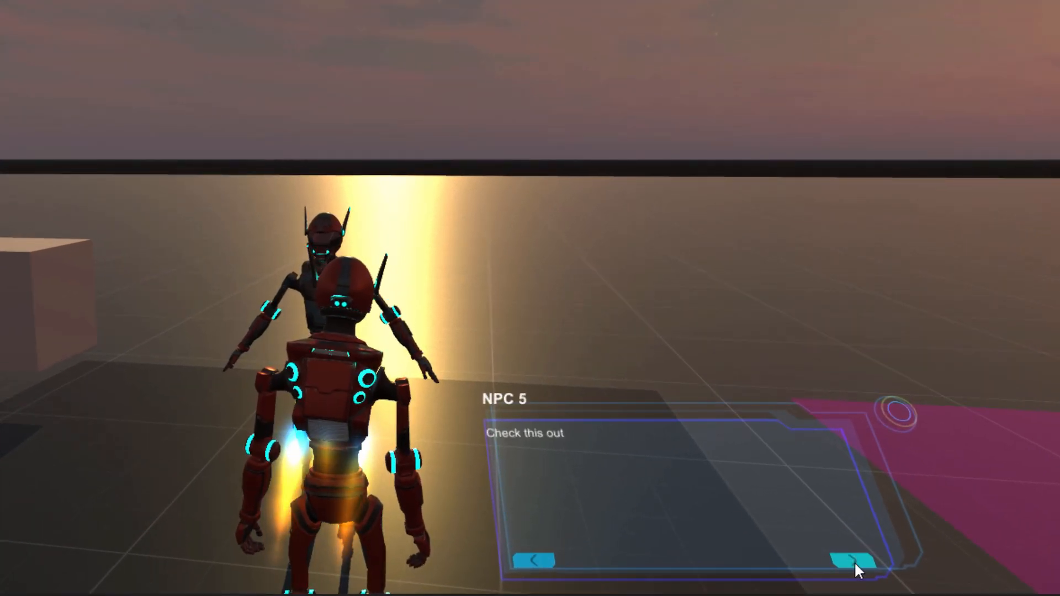
click(853, 562)
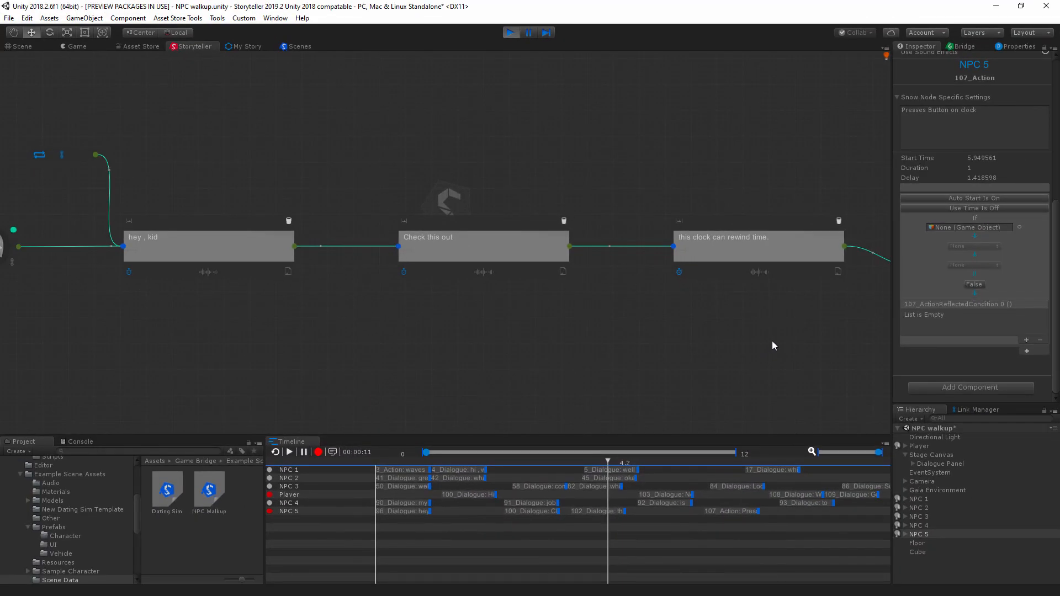
Step: Examine how NPC 5's link node leads back into the "hey , kid", "Check this out" and "this clock can rewind time." nodes
scroll(721, 362, up, 1)
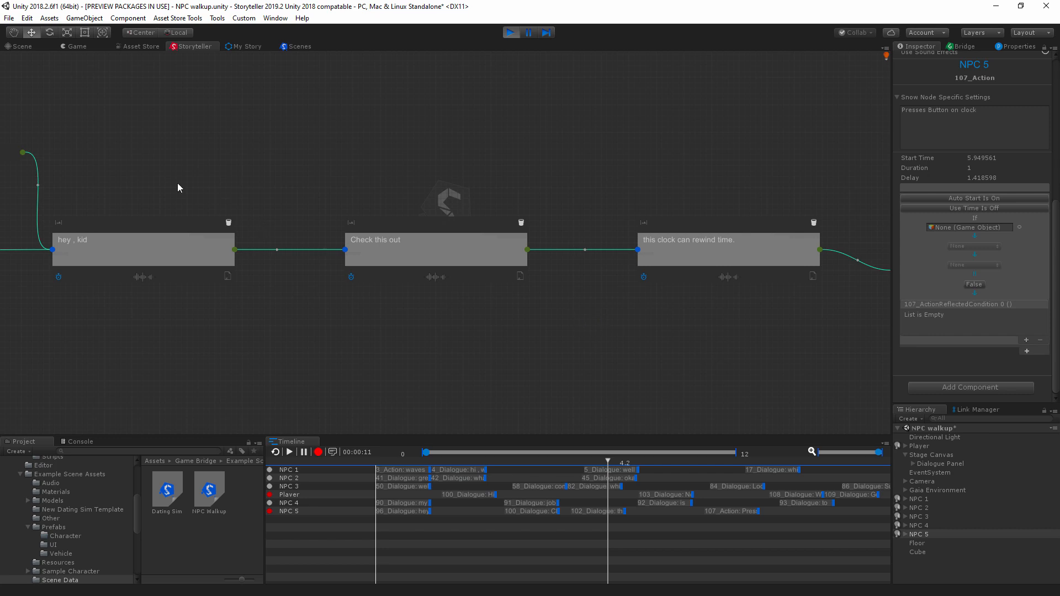
drag(159, 254, 848, 338)
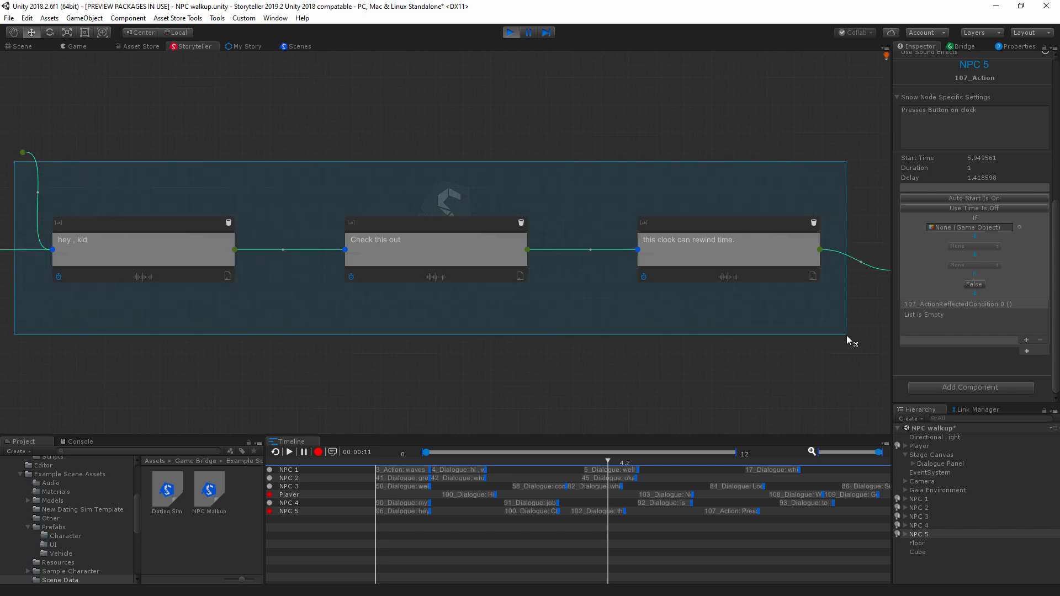
scroll(778, 309, down, 4)
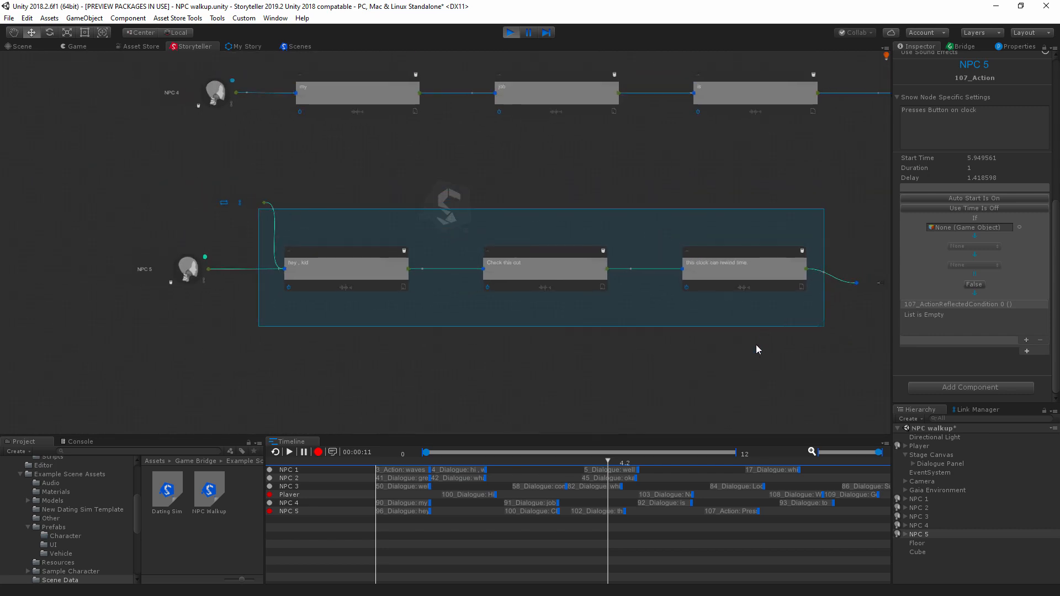
click(758, 380)
middle_drag(678, 348, 368, 349)
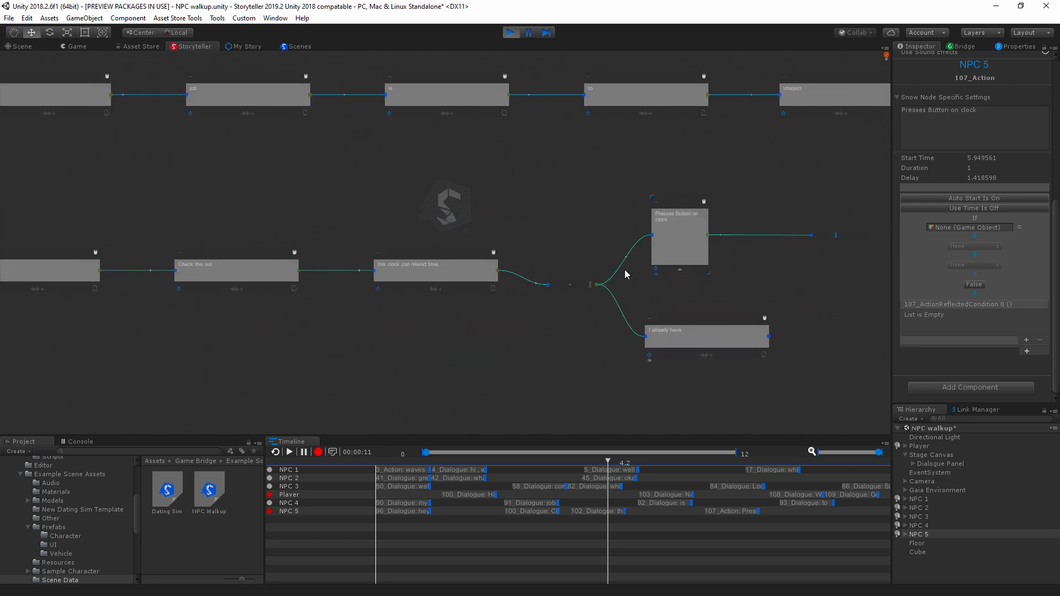
middle_drag(247, 208, 638, 244)
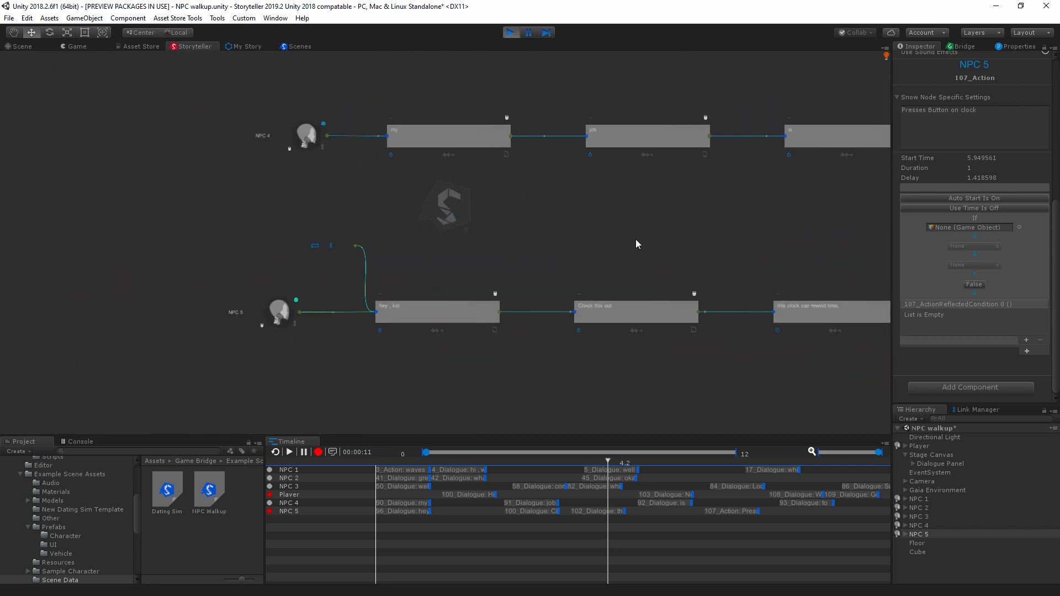
scroll(400, 326, up, 3)
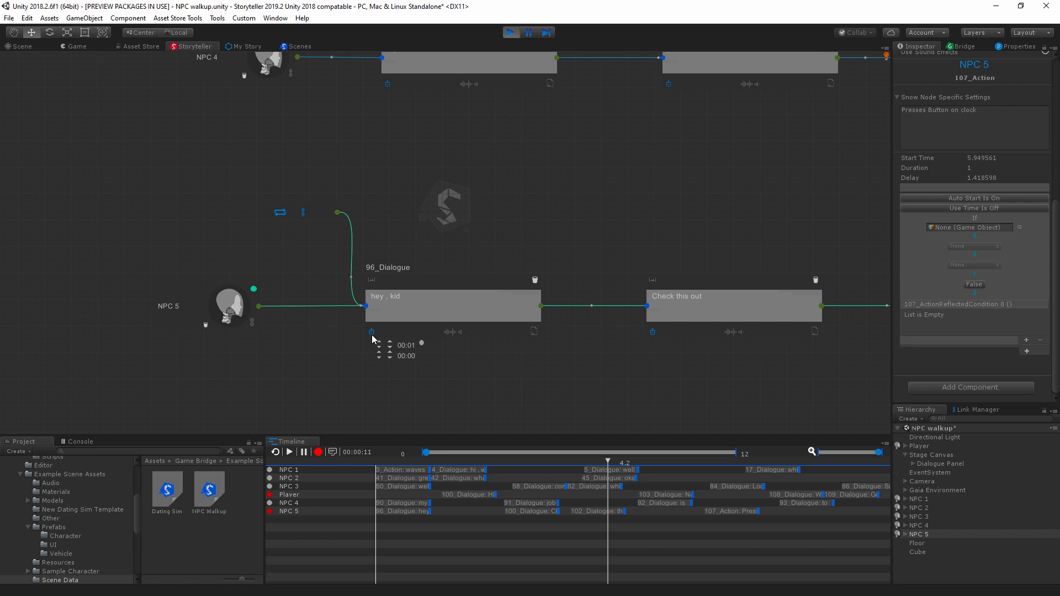
middle_drag(700, 374, 572, 364)
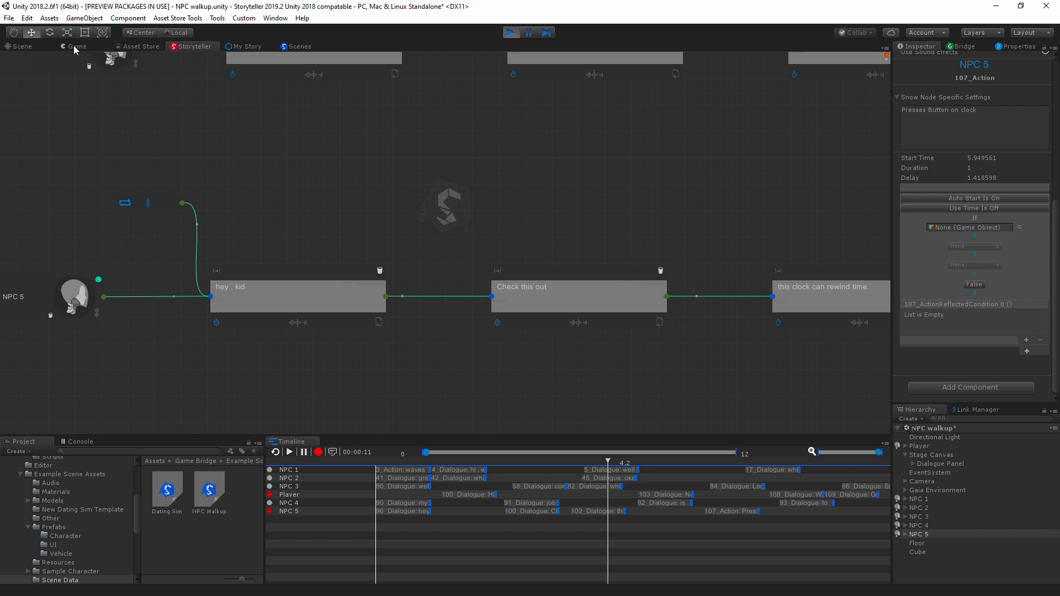
Step: Return to the running game and advance the dialogue from "this clock can rewind time." past "No way, show me"
click(22, 46)
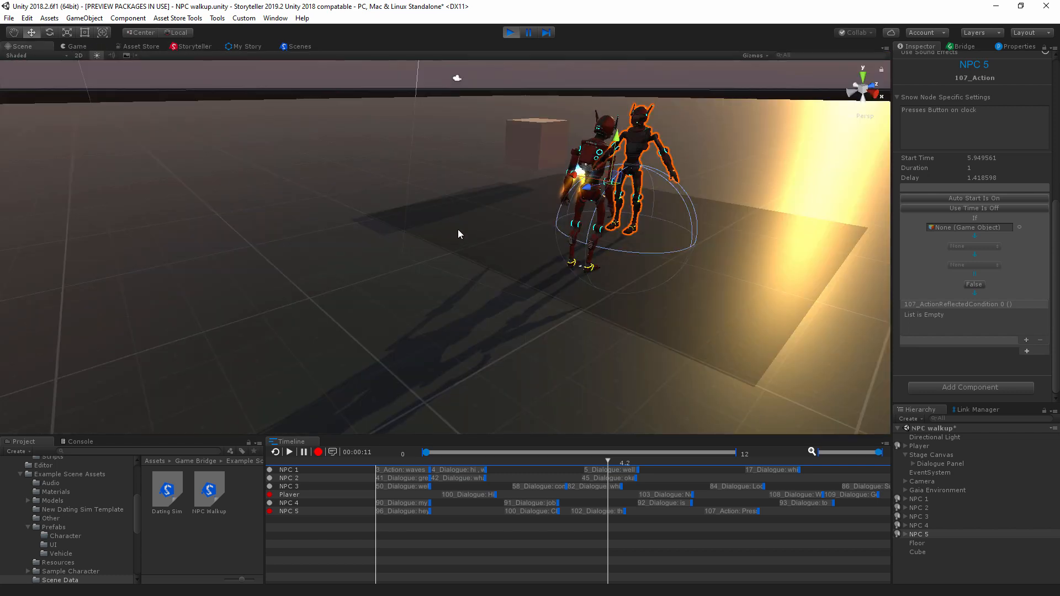
click(71, 46)
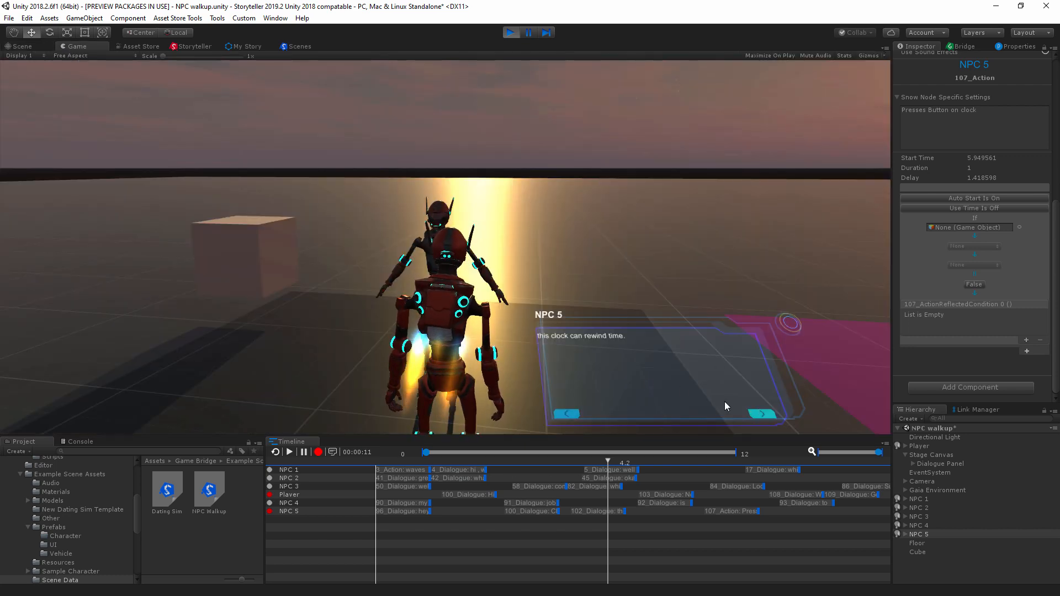
click(751, 414)
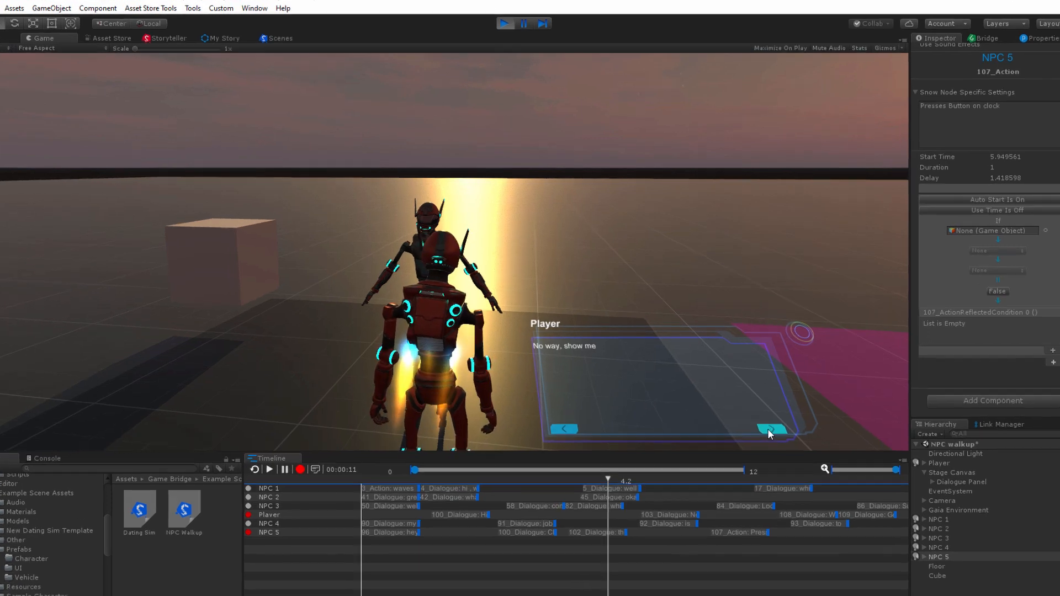
click(758, 414)
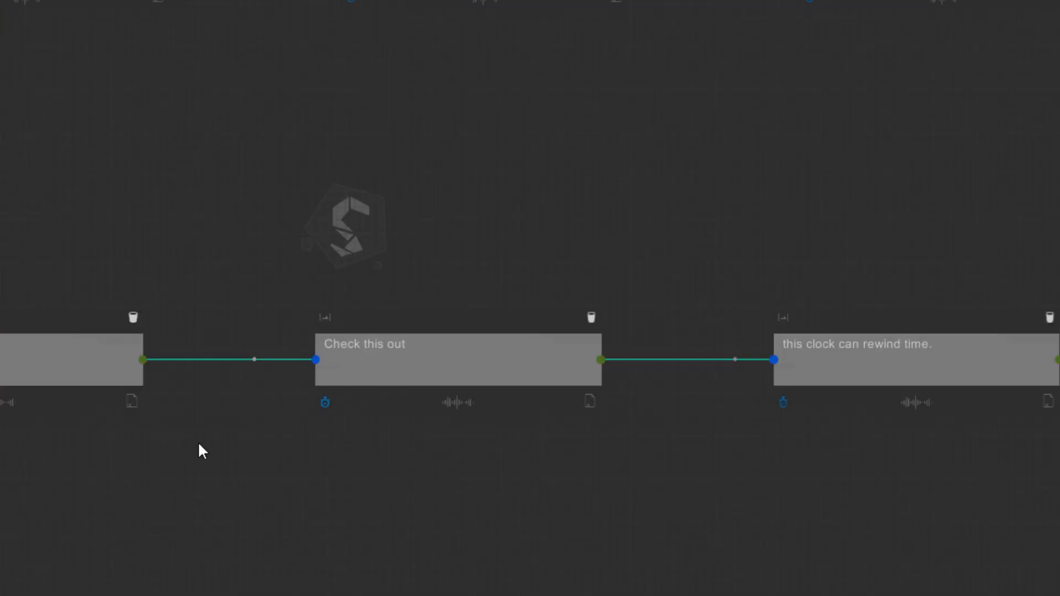
Step: Examine NPC 5's route node and its "Presses Button on clock" and "I already have" branches in the story graph
middle_drag(906, 431, 472, 448)
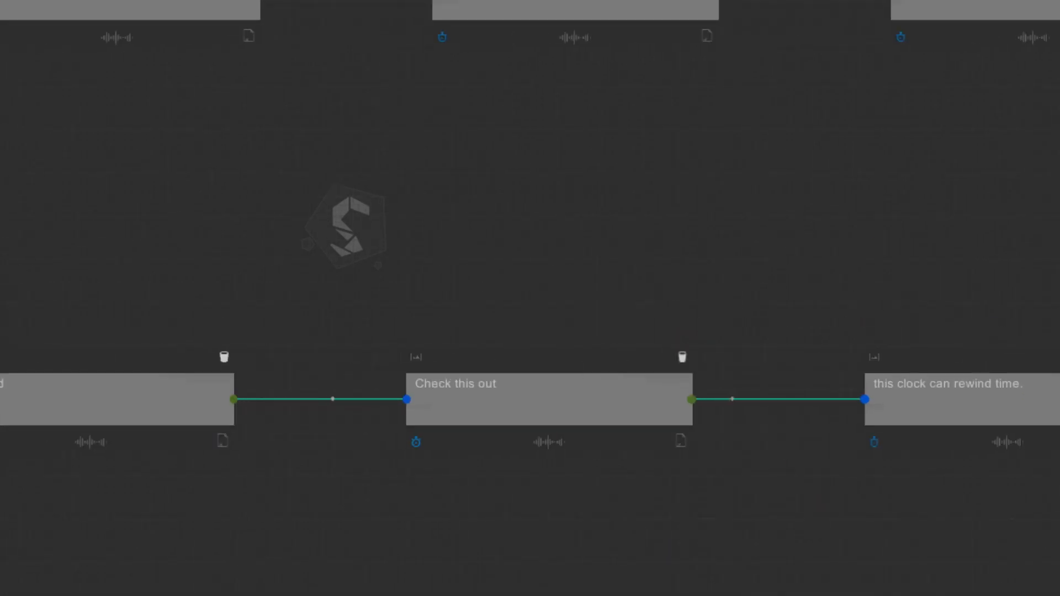
middle_drag(674, 253, 172, 370)
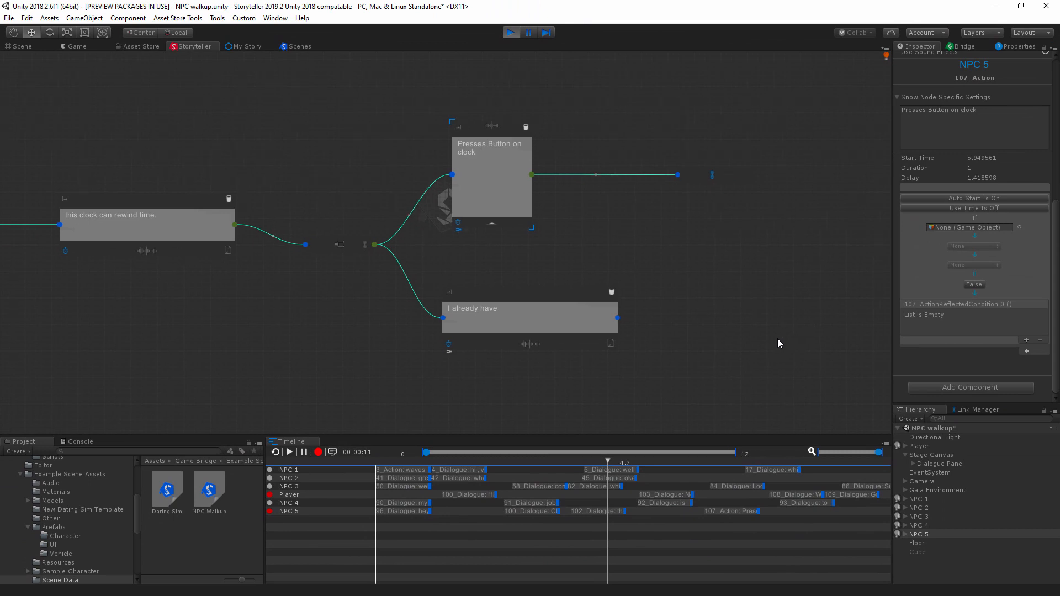
scroll(625, 336, down, 6)
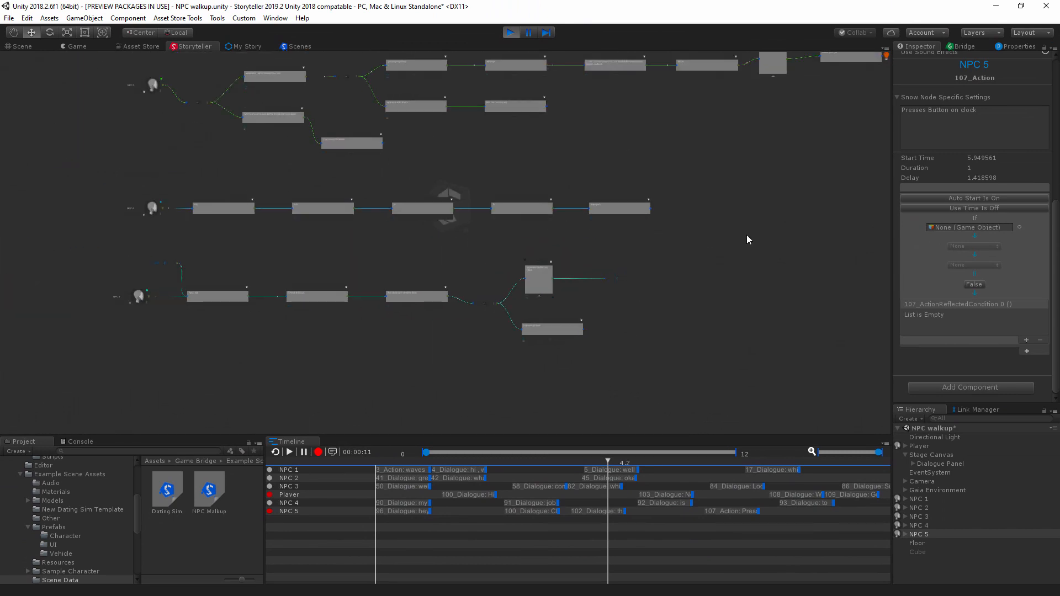
middle_drag(740, 323, 544, 269)
scroll(635, 243, down, 1)
middle_drag(667, 213, 660, 269)
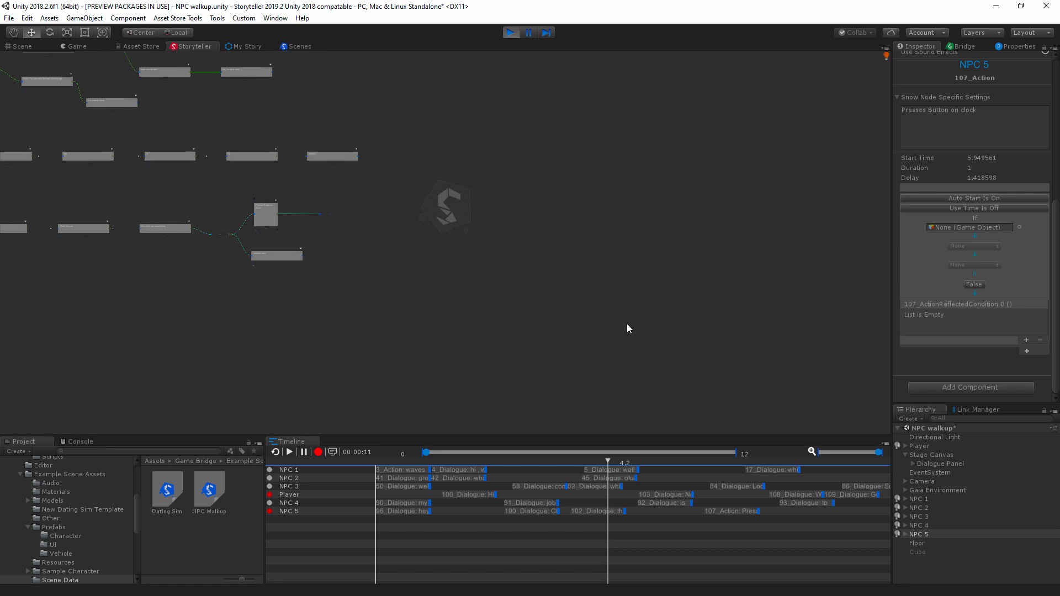
middle_drag(628, 329, 553, 300)
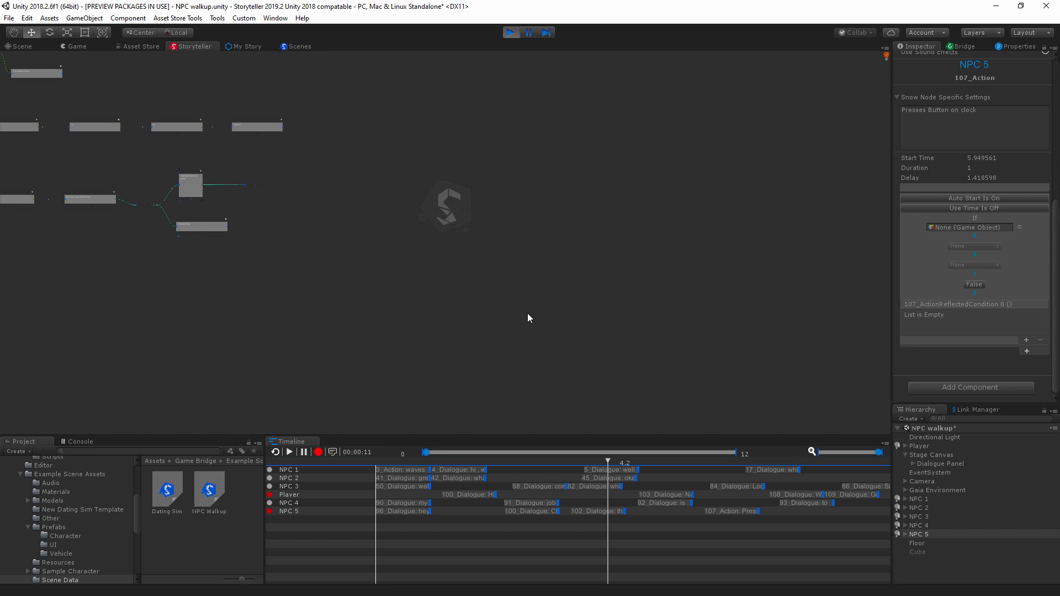
middle_drag(276, 323, 726, 419)
scroll(653, 344, up, 5)
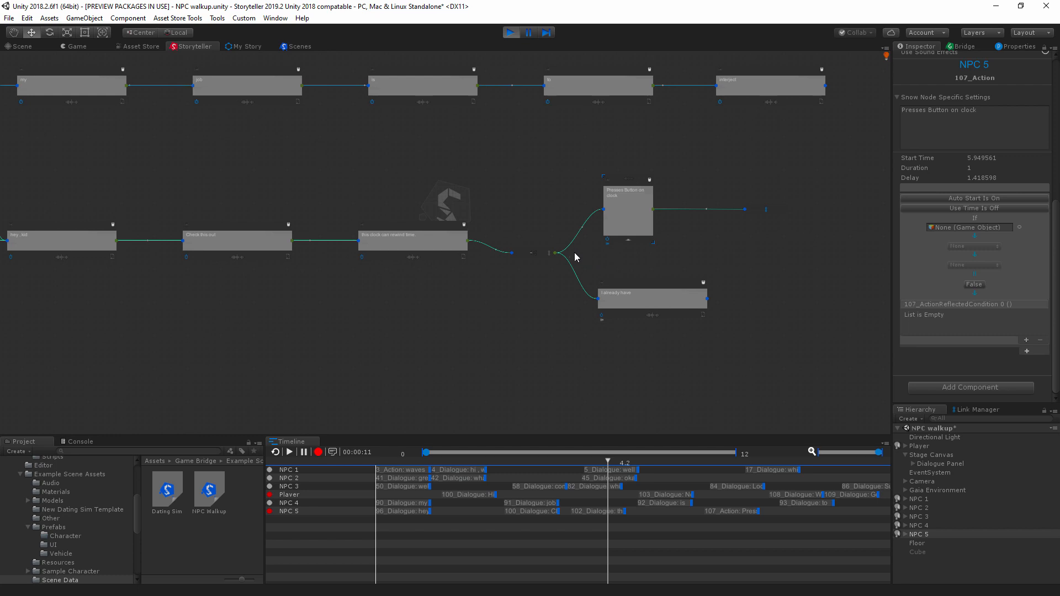
Step: Move NPC 5's 101_Link node slightly down towards the "hey , kid" node and review the sequence it leads into
middle_drag(346, 338, 515, 405)
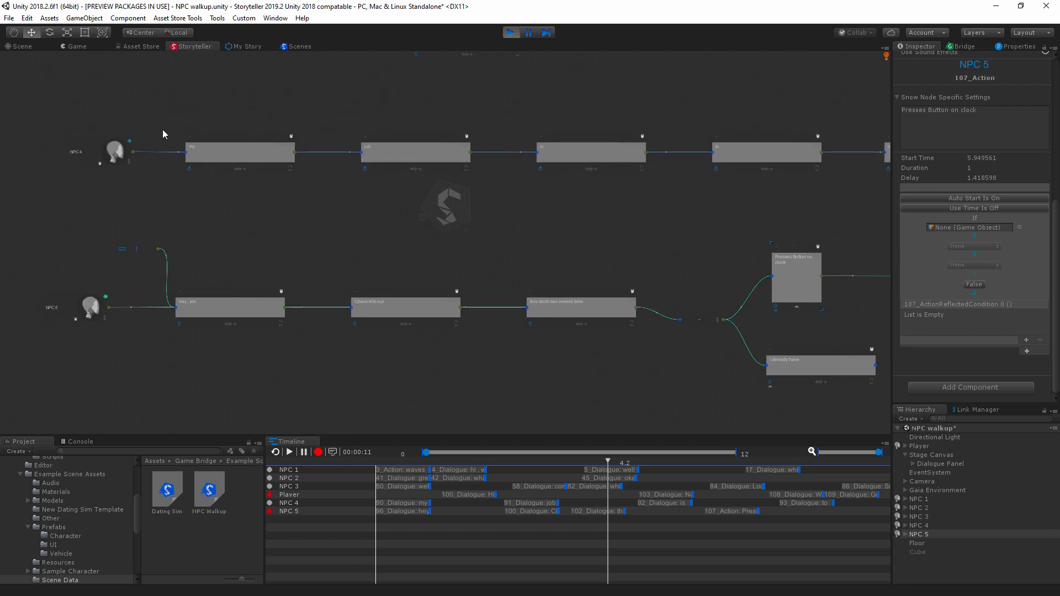
middle_drag(250, 254, 380, 275)
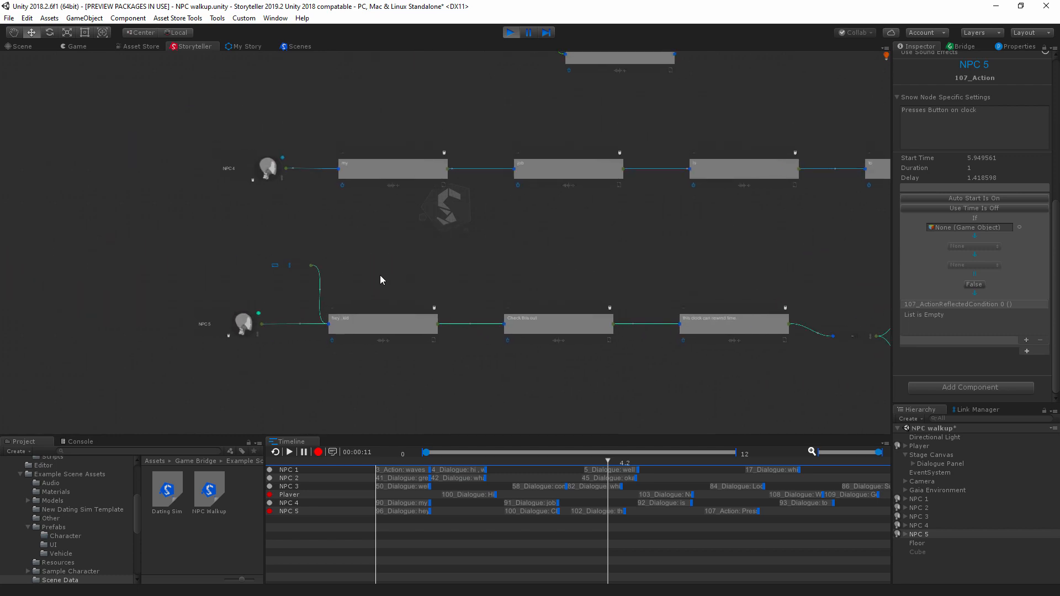
scroll(368, 281, up, 5)
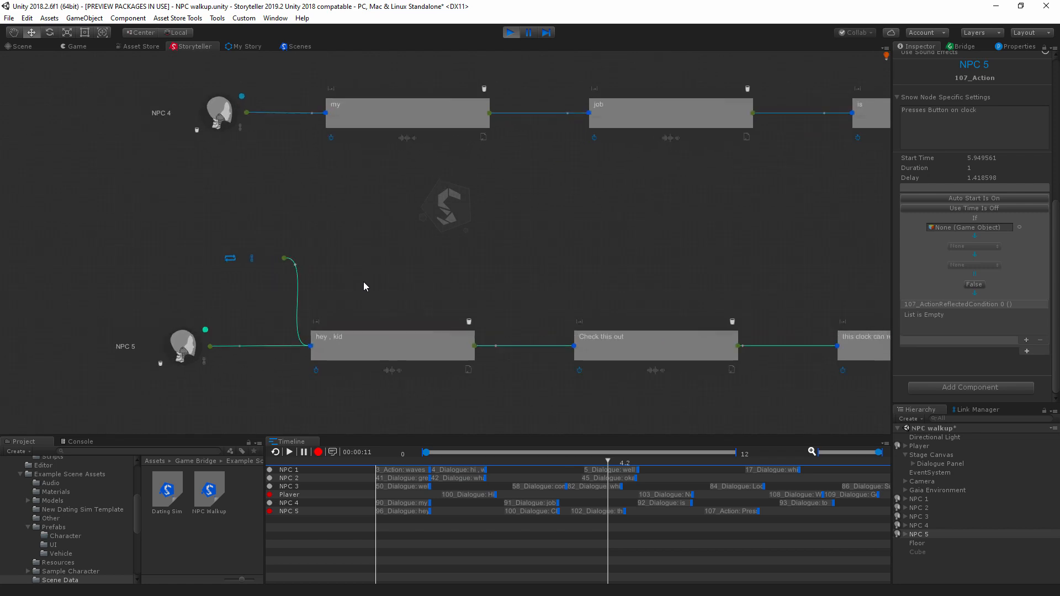
scroll(350, 273, up, 1)
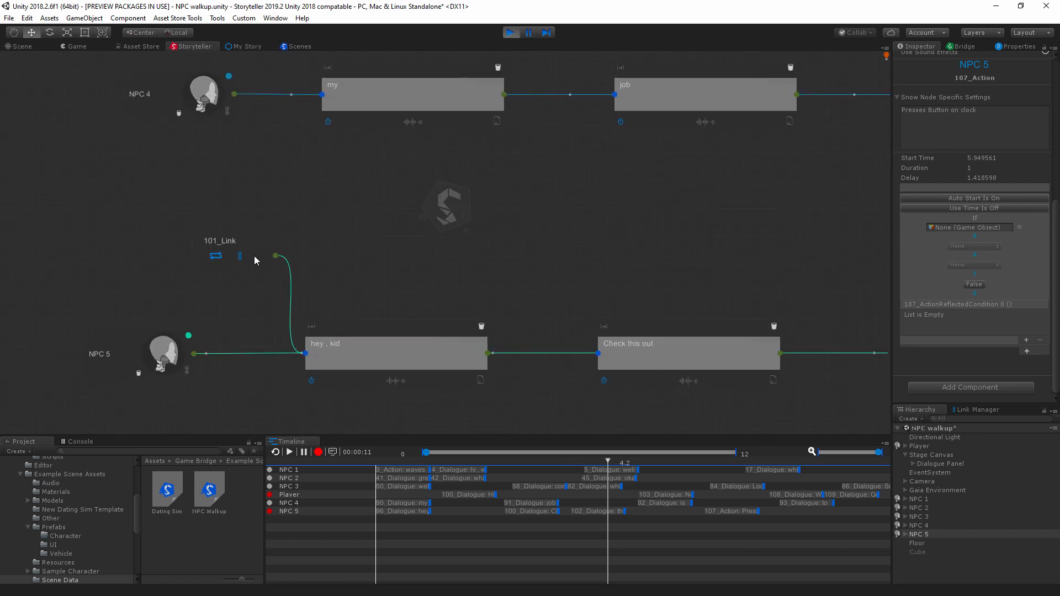
drag(254, 256, 247, 279)
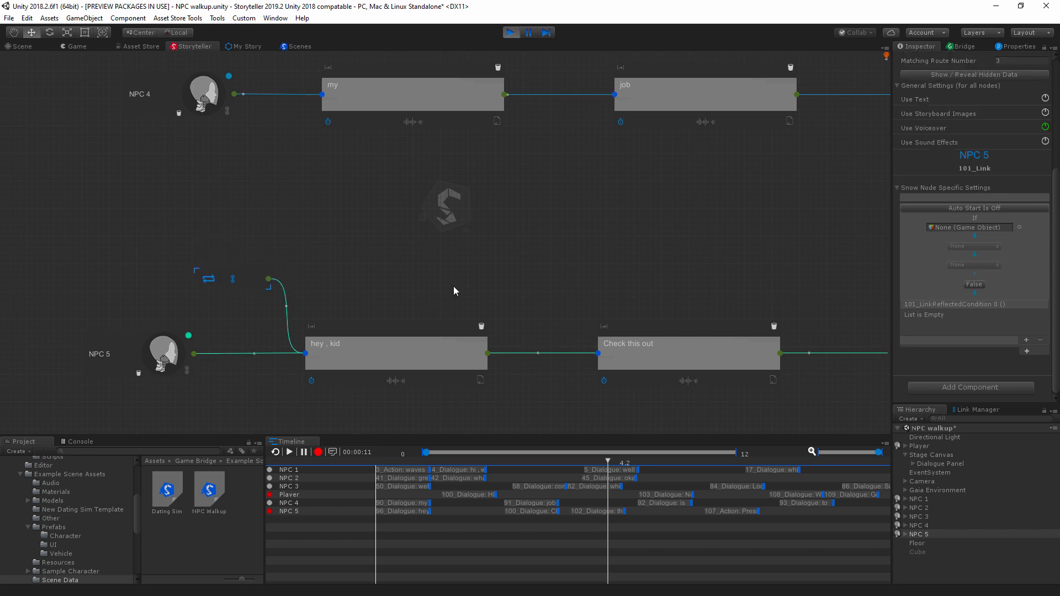
middle_drag(538, 237, 75, 177)
middle_drag(642, 213, 530, 217)
middle_drag(605, 213, 635, 216)
mouse_move(231, 196)
middle_down()
mouse_move(544, 212)
mouse_move(298, 188)
middle_up()
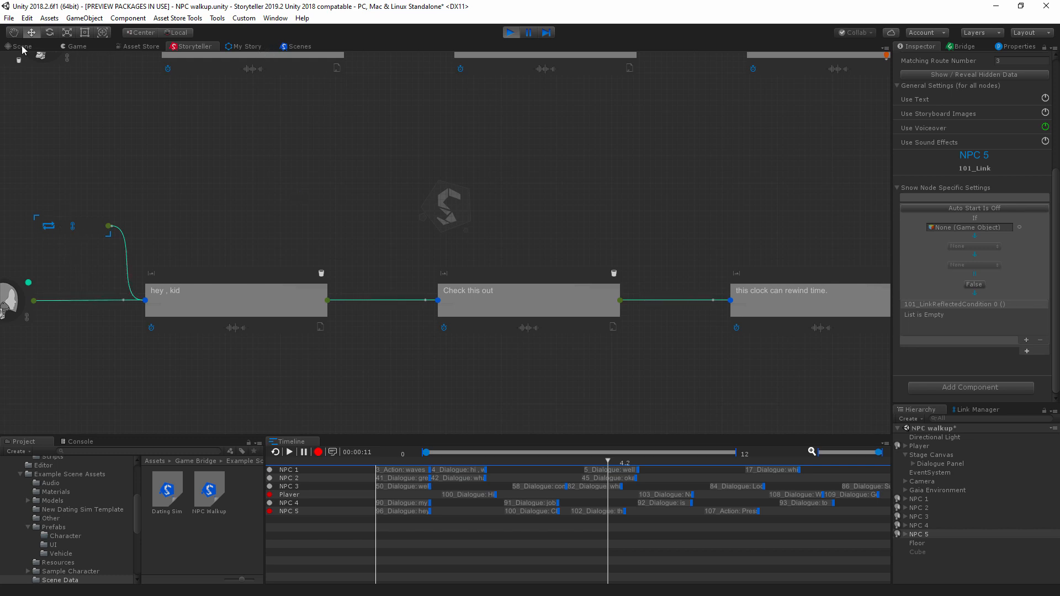
Step: Finish NPC 5's conversation in the game from "I already have" through "Goodbye!" and turn the player around beside NPC 1
click(77, 47)
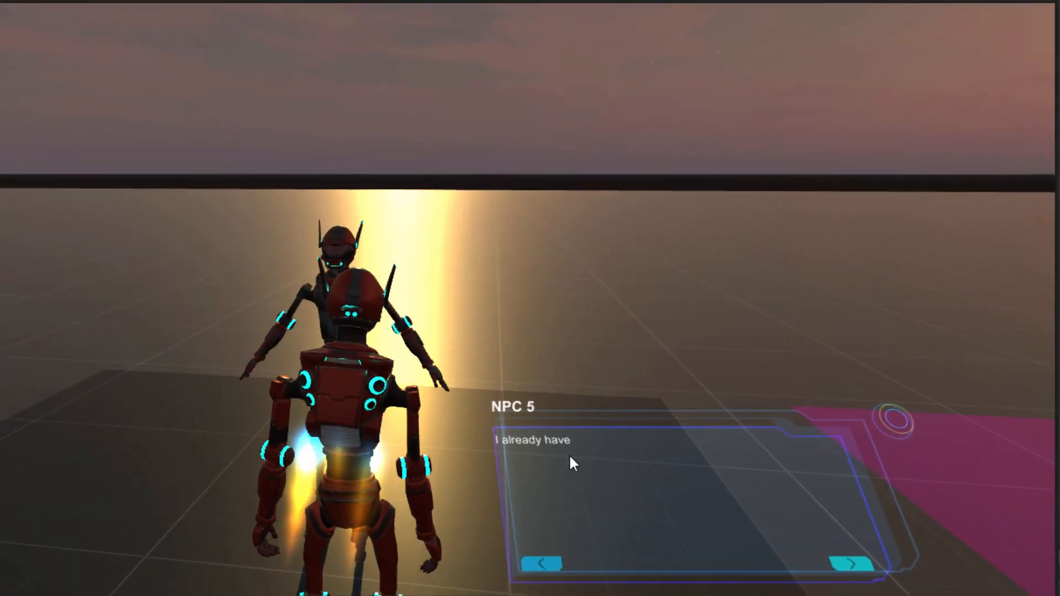
click(851, 564)
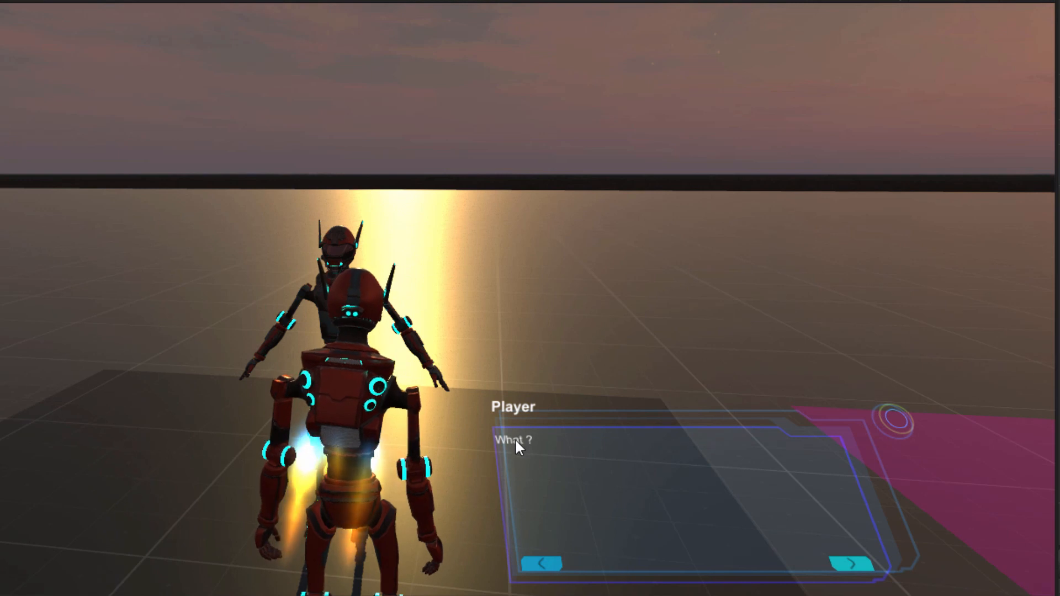
click(847, 564)
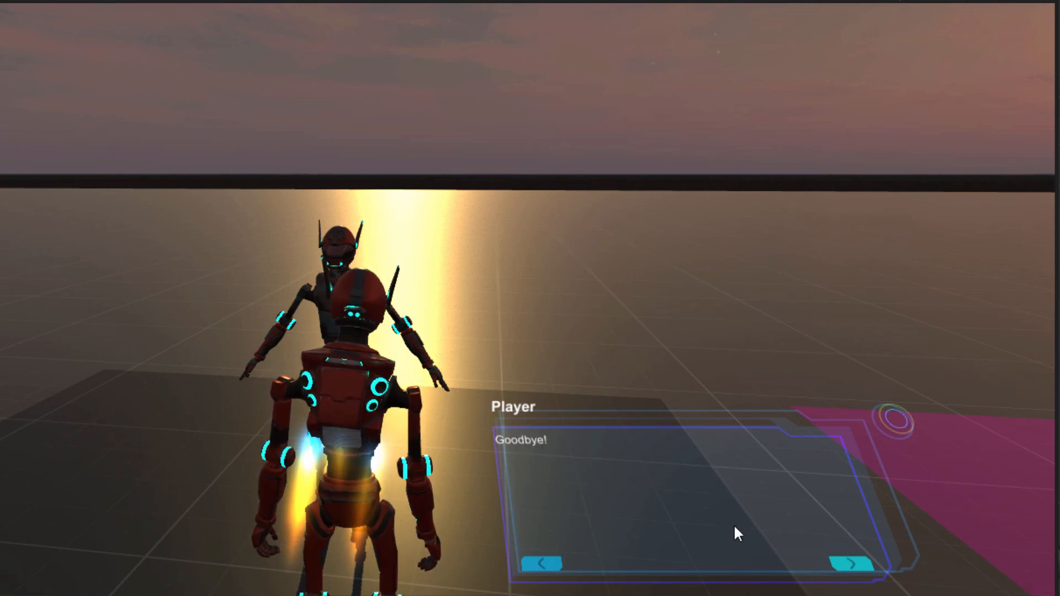
click(839, 562)
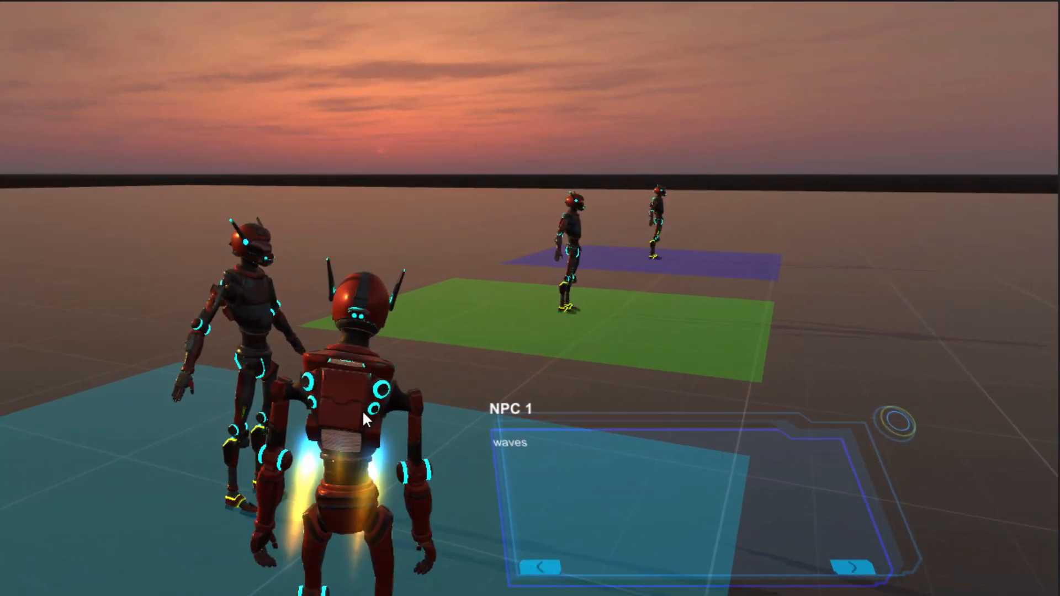
key(a)
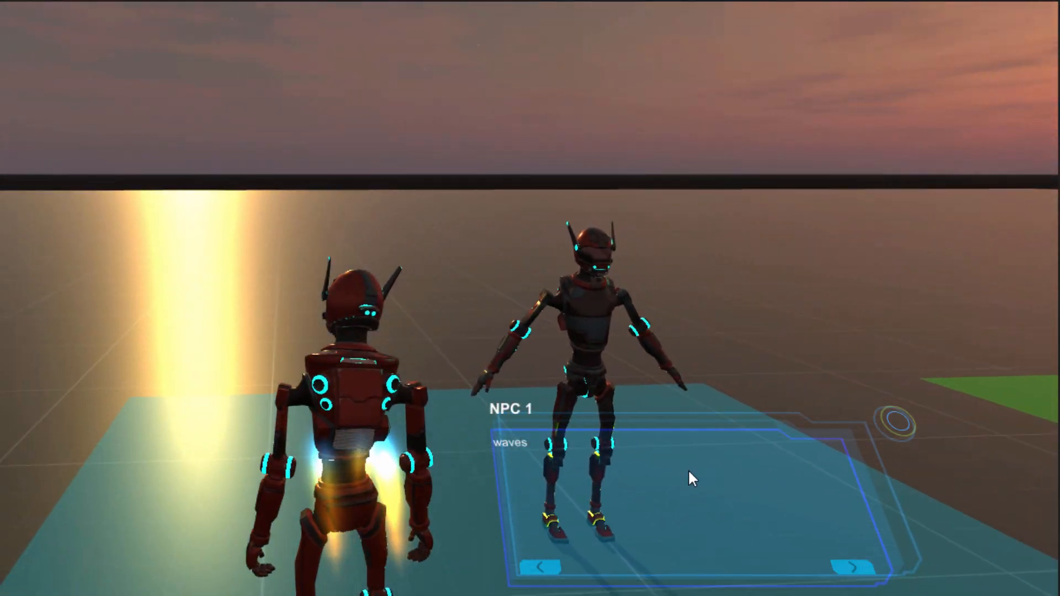
key(d)
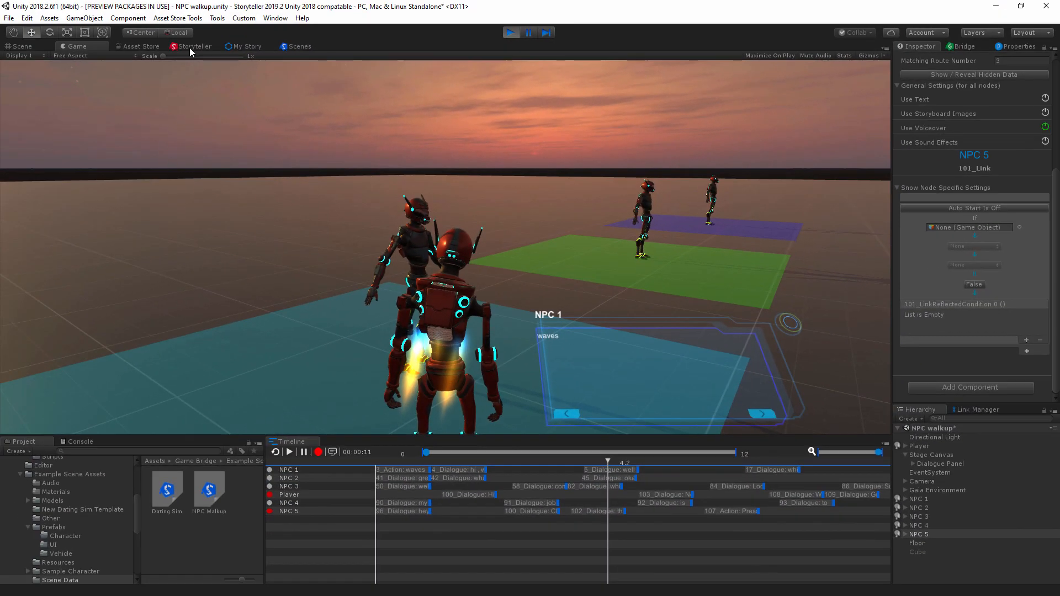
Step: Jump to NPC 1's sequence in the story graph from its Timeline track and select its "waves" action node
click(188, 46)
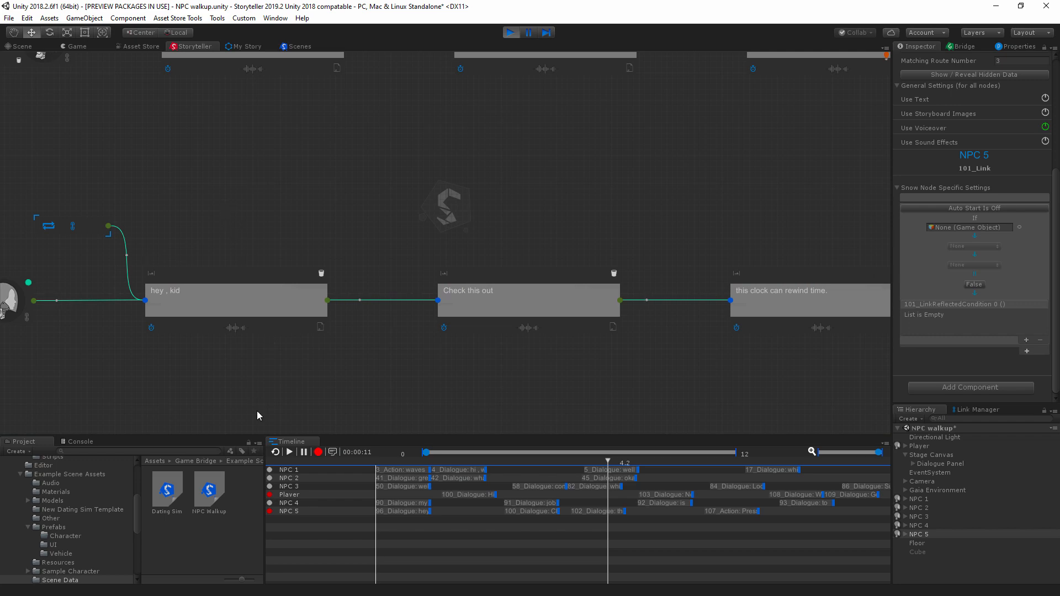
click(293, 473)
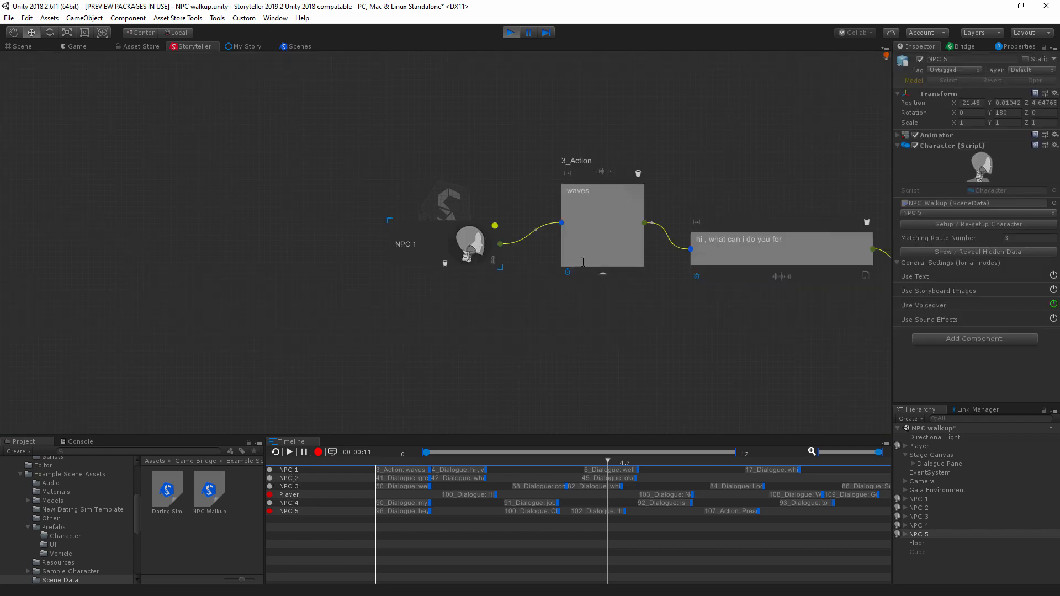
middle_drag(583, 263, 507, 336)
click(502, 284)
click(593, 197)
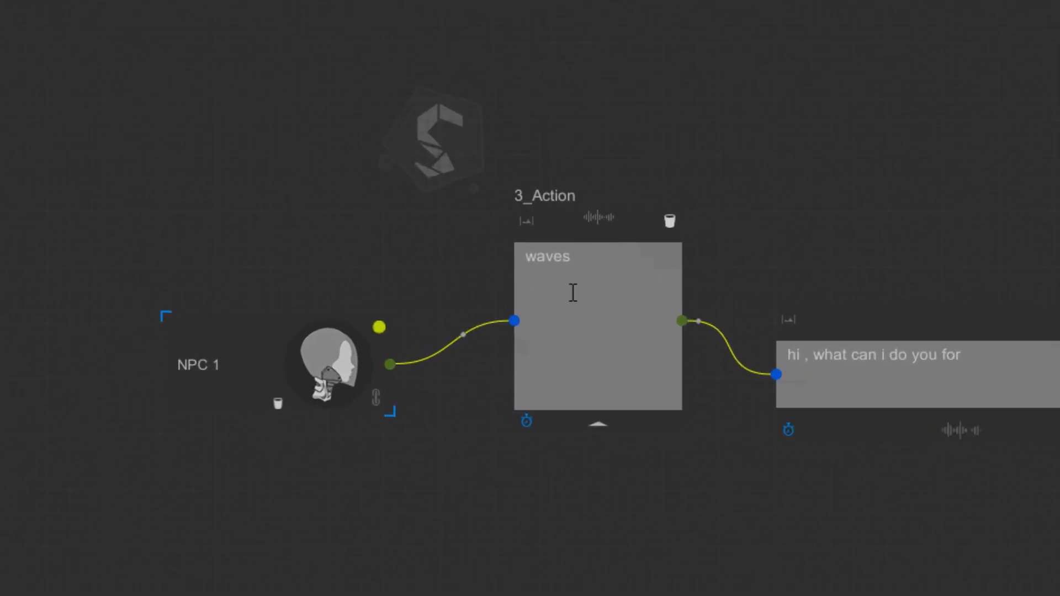
Step: Show the "waves" node's specific settings on the NPC 1 object
click(631, 226)
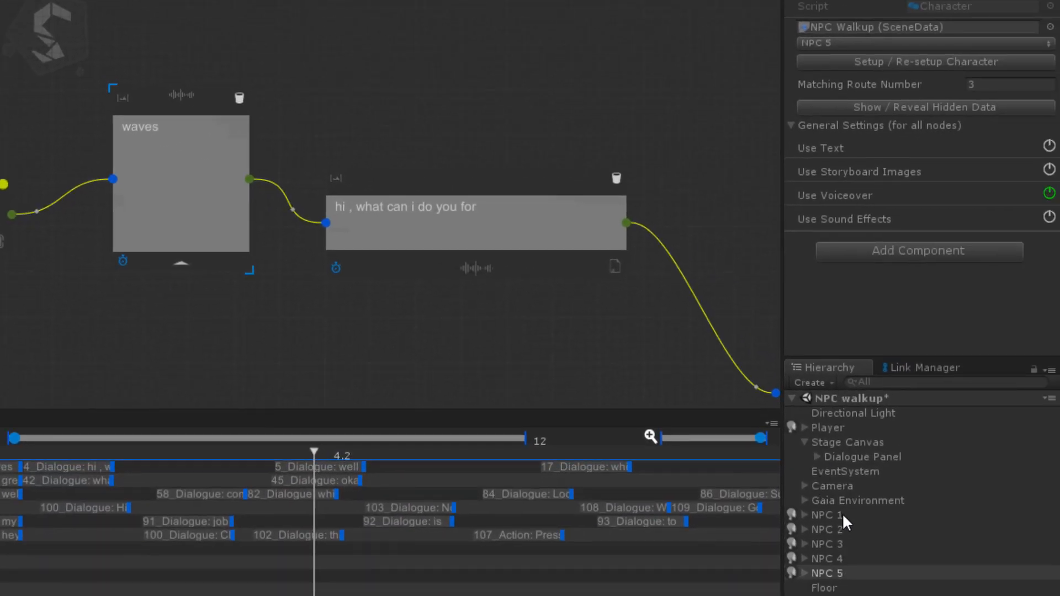
click(843, 514)
scroll(907, 198, down, 5)
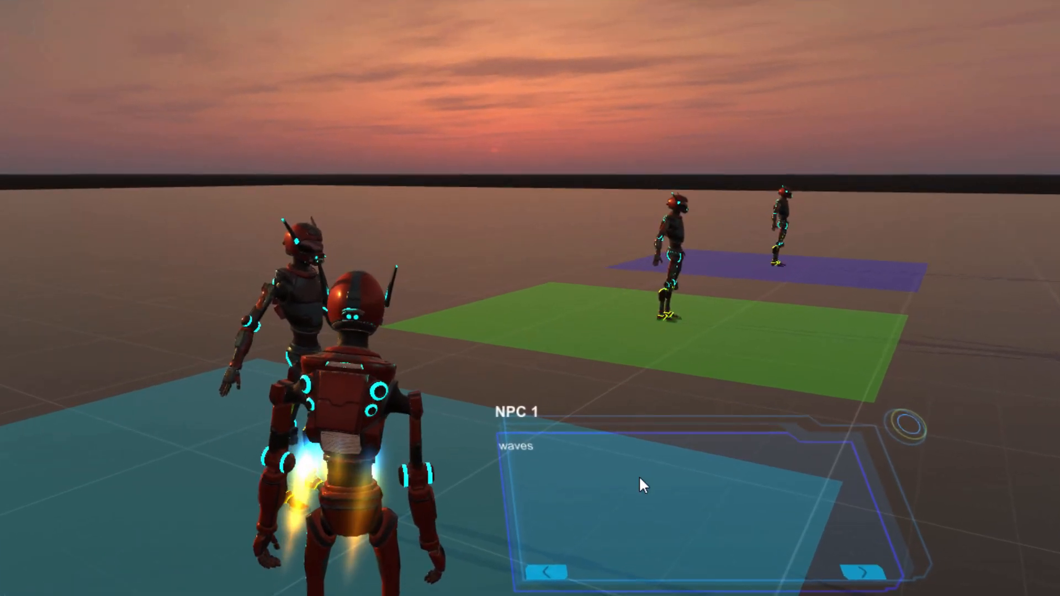
Step: Advance NPC 1's dialogue in the game to the Player's potion choices and stop play mode
click(863, 574)
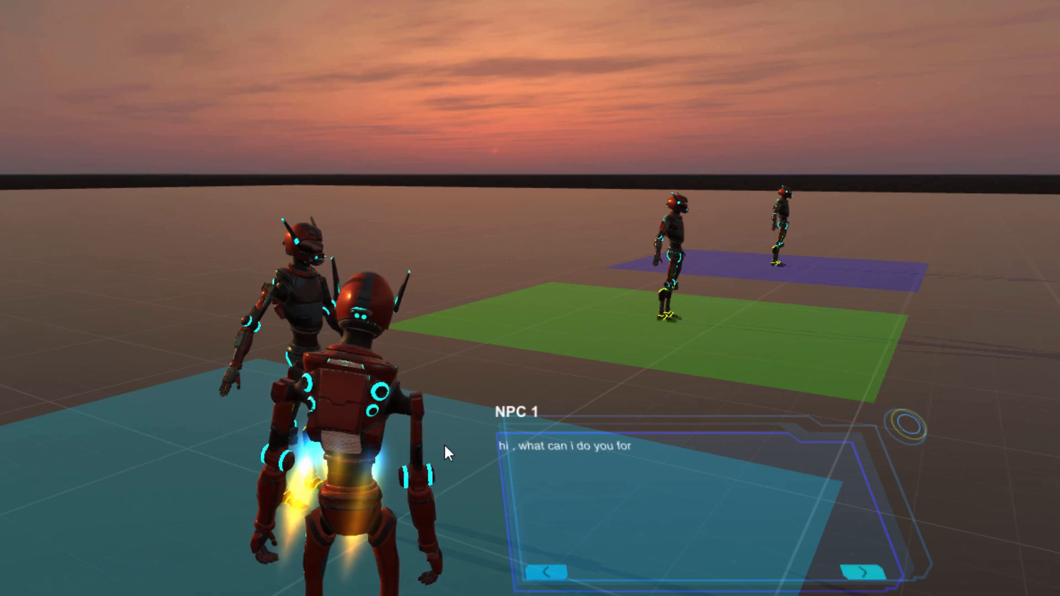
click(864, 575)
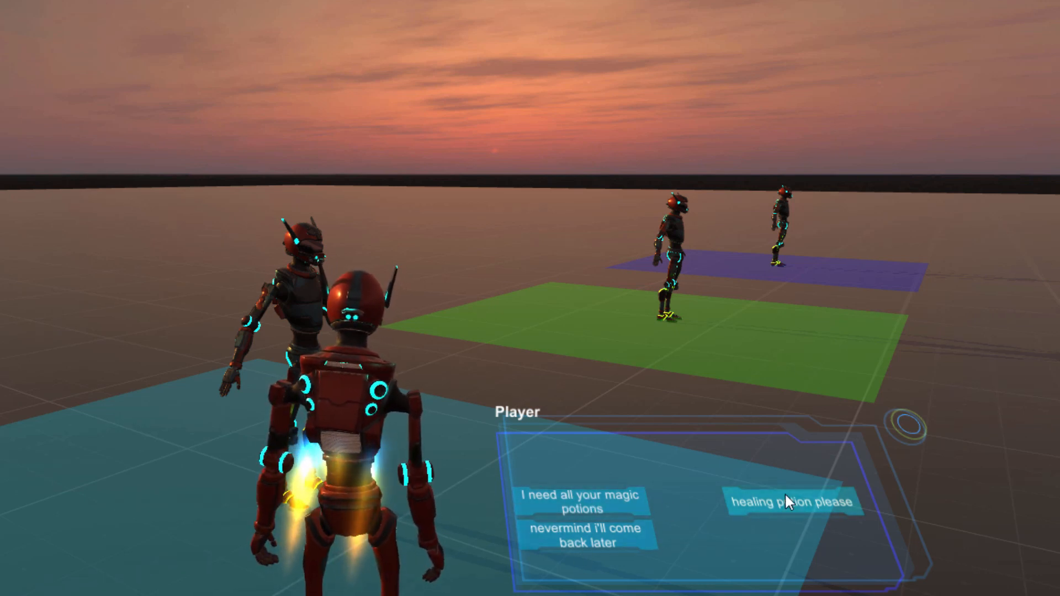
click(510, 33)
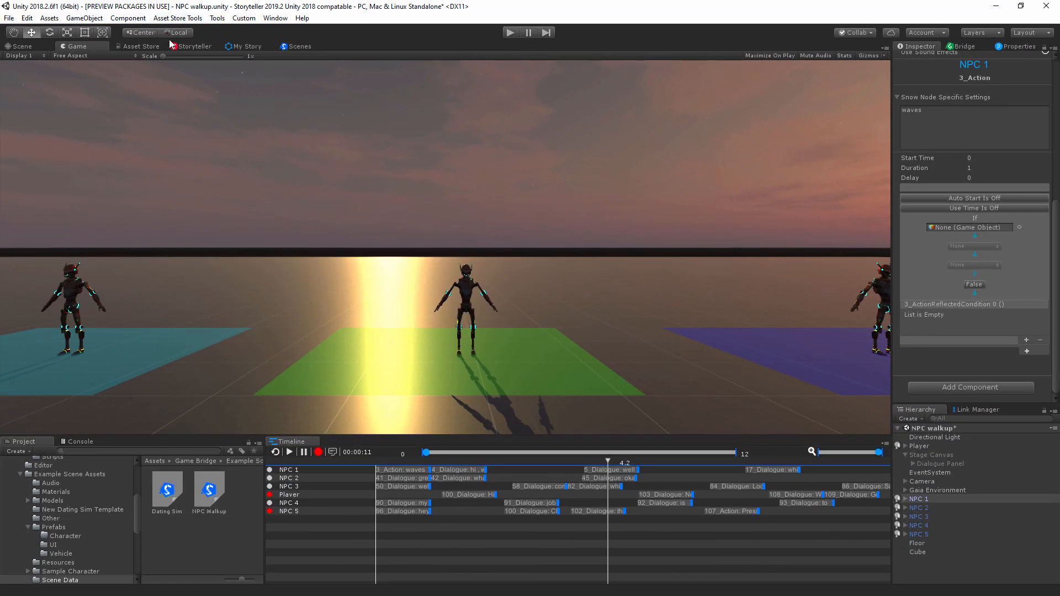
Step: Go to the Player's NPC 1 Route node in the story graph and show its specific settings on the Player object
click(186, 47)
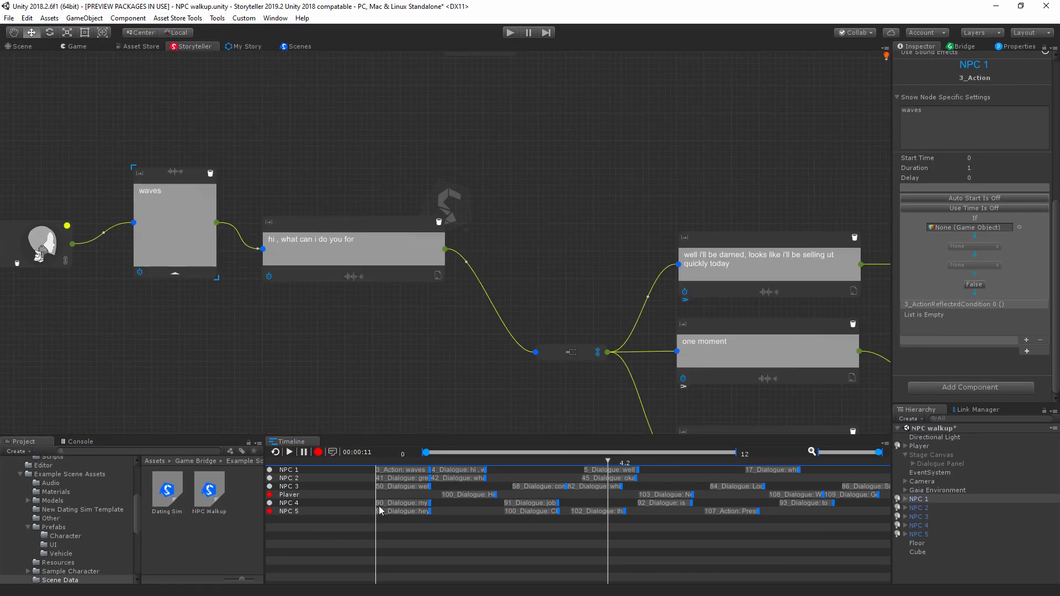
click(291, 497)
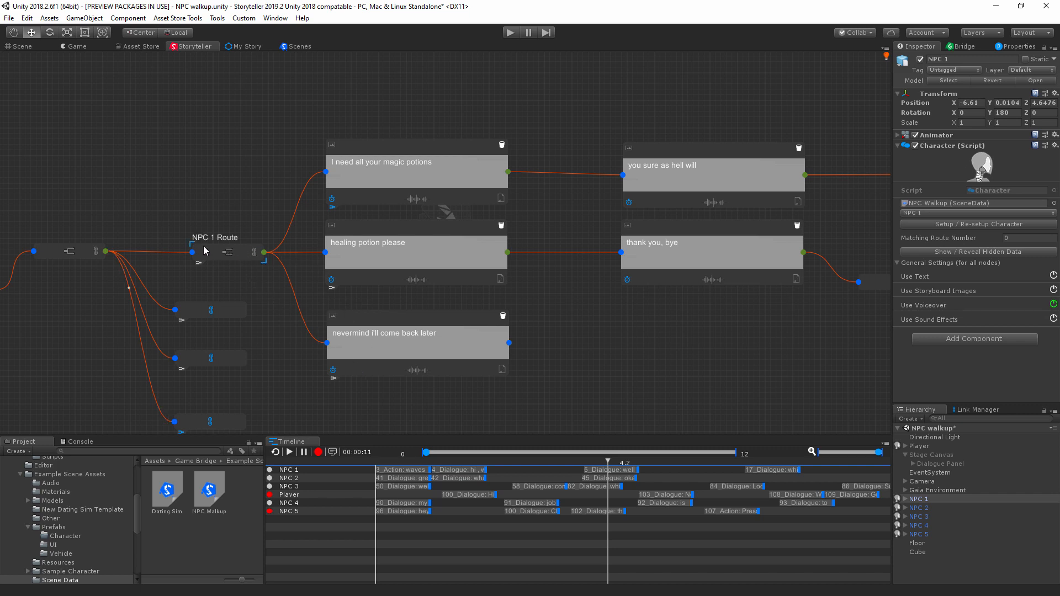
click(925, 448)
scroll(994, 235, down, 5)
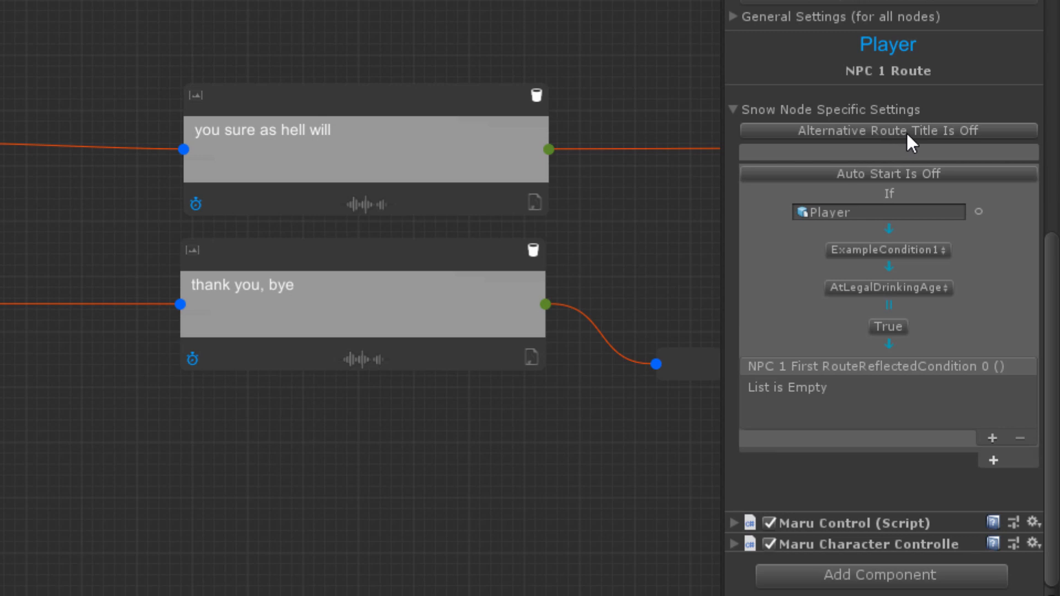
Step: Turn on alternative route titles for the Player's NPC 1 Route and set the first title to "All magic potions"
click(908, 132)
click(806, 154)
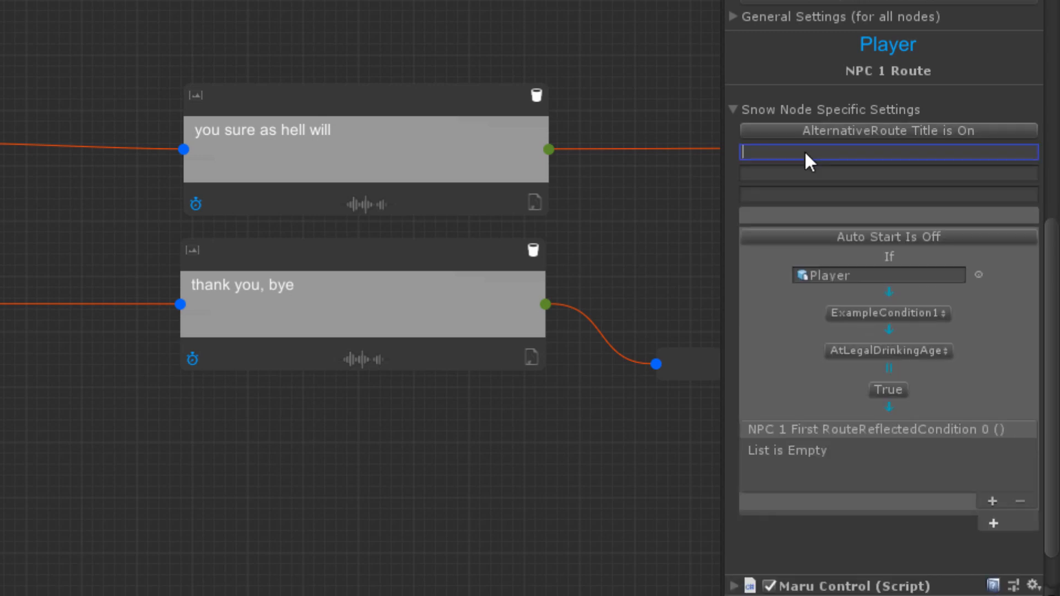
click(779, 172)
click(763, 193)
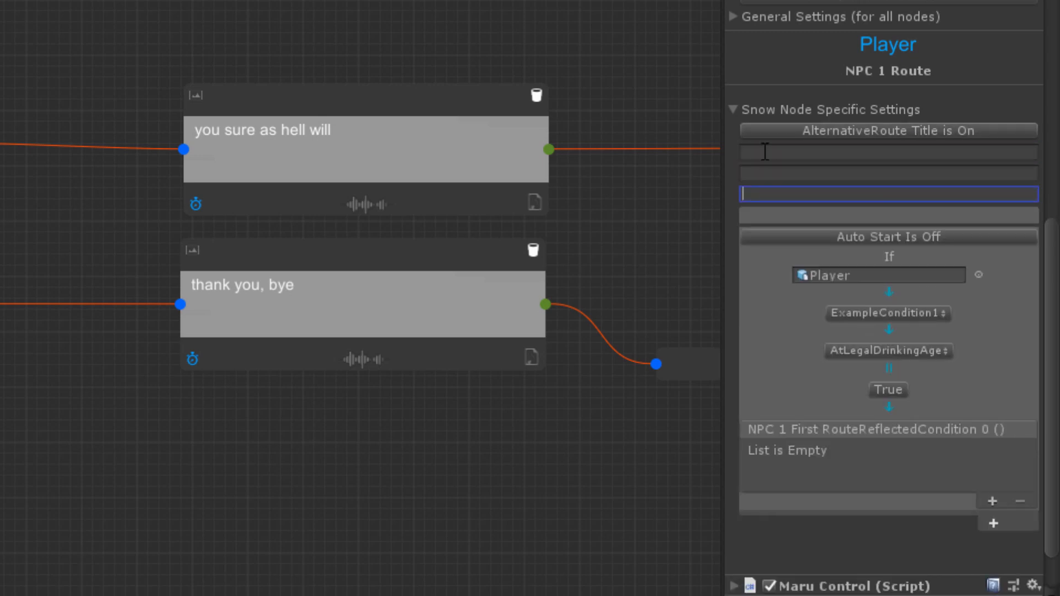
click(765, 151)
click(766, 173)
click(765, 191)
click(766, 151)
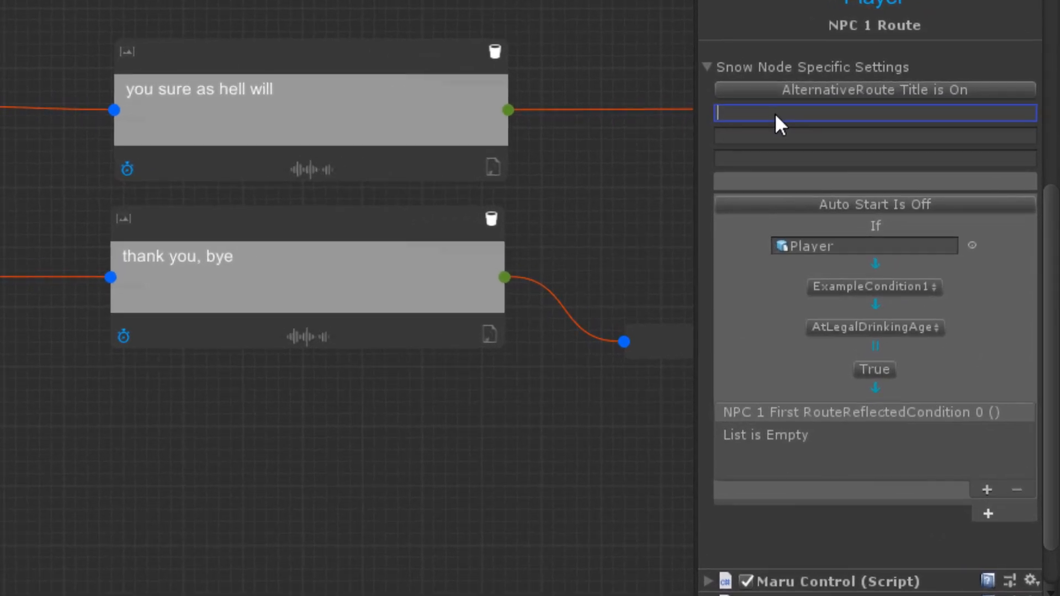
text(All magic potions)
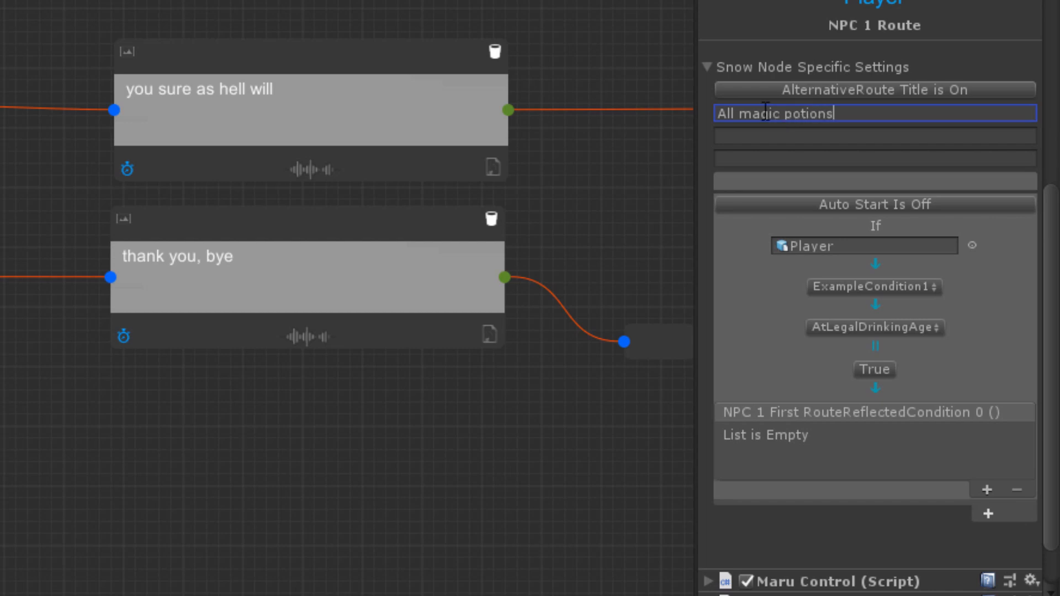
Step: Set the route's second alternative title to "Healing potion" and the third to "Never mind"
click(773, 139)
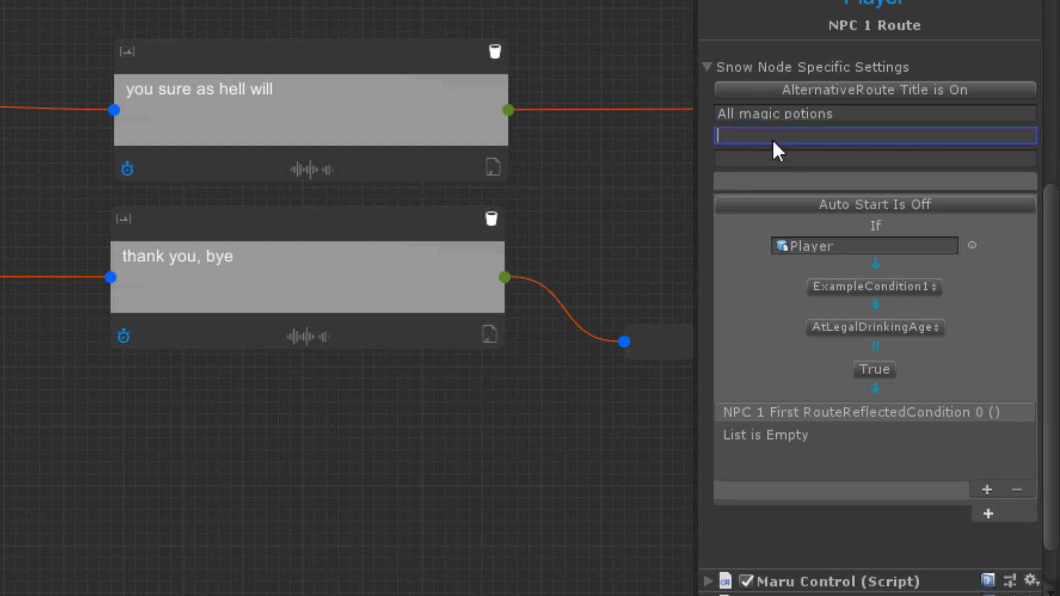
text(Healing potion)
click(792, 159)
text(Never m)
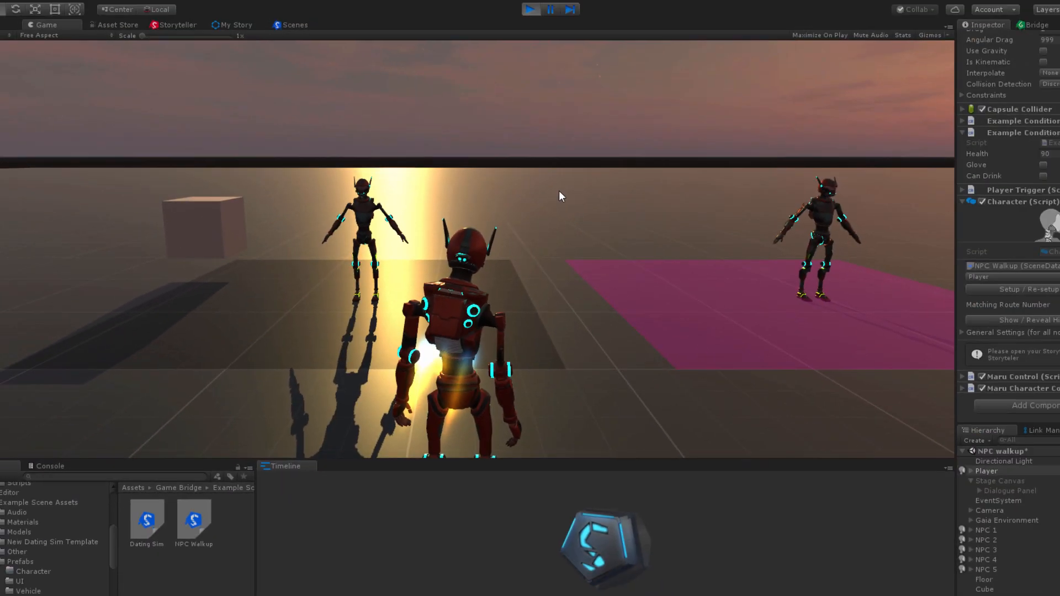
Step: Move the player past the magenta area to NPC 1 on the teal area in the running game
key(d)
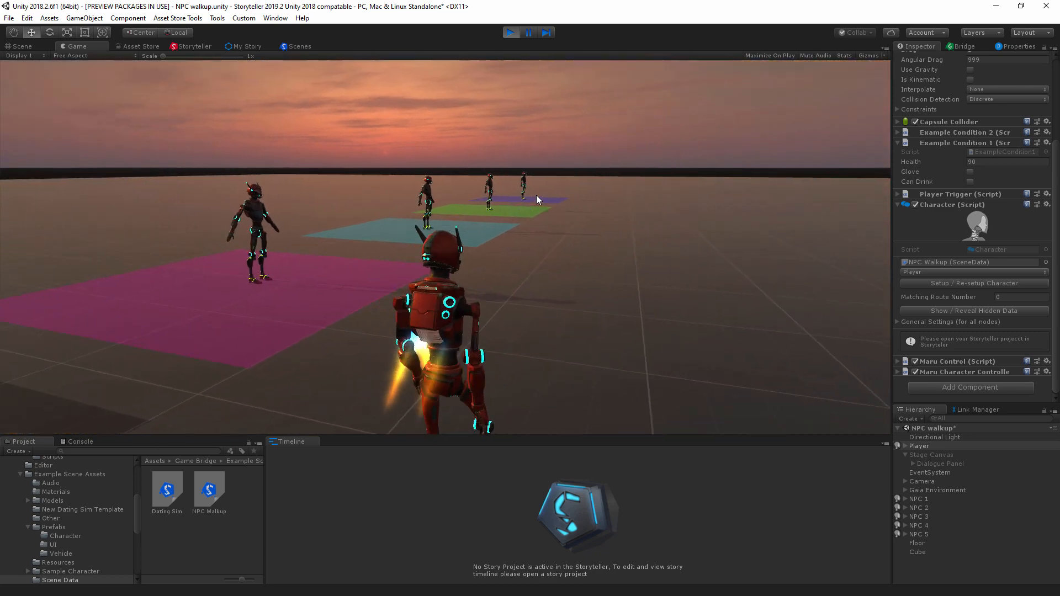
key(w)
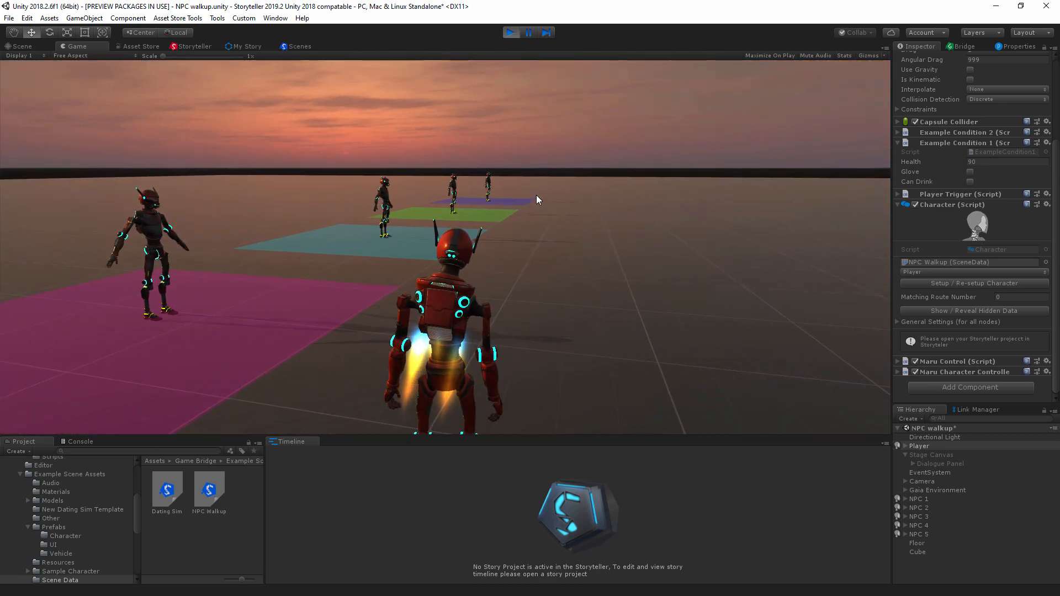
key(w)
key(d)
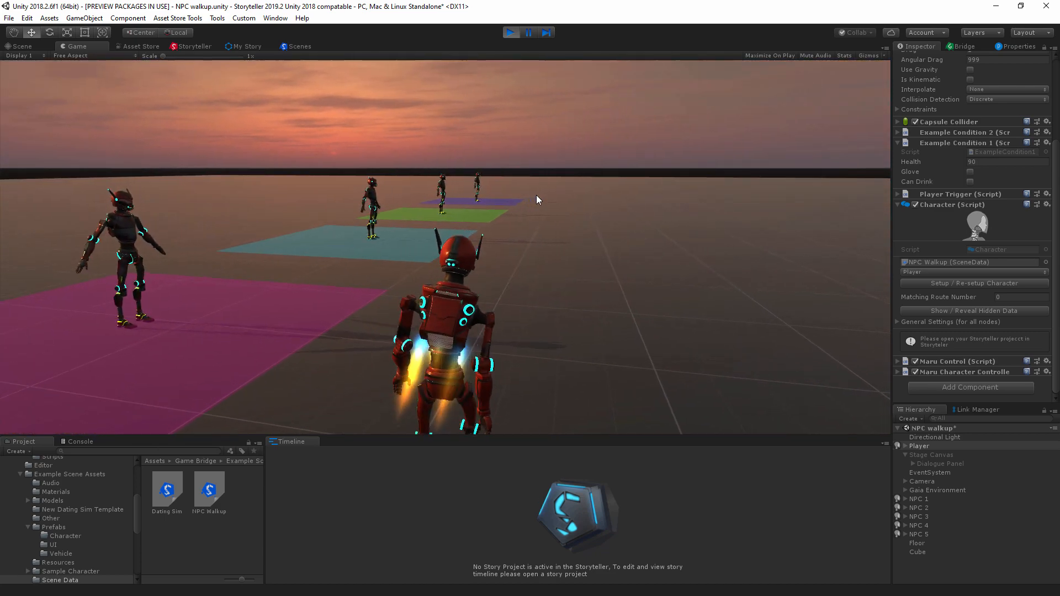
key(w)
key(a)
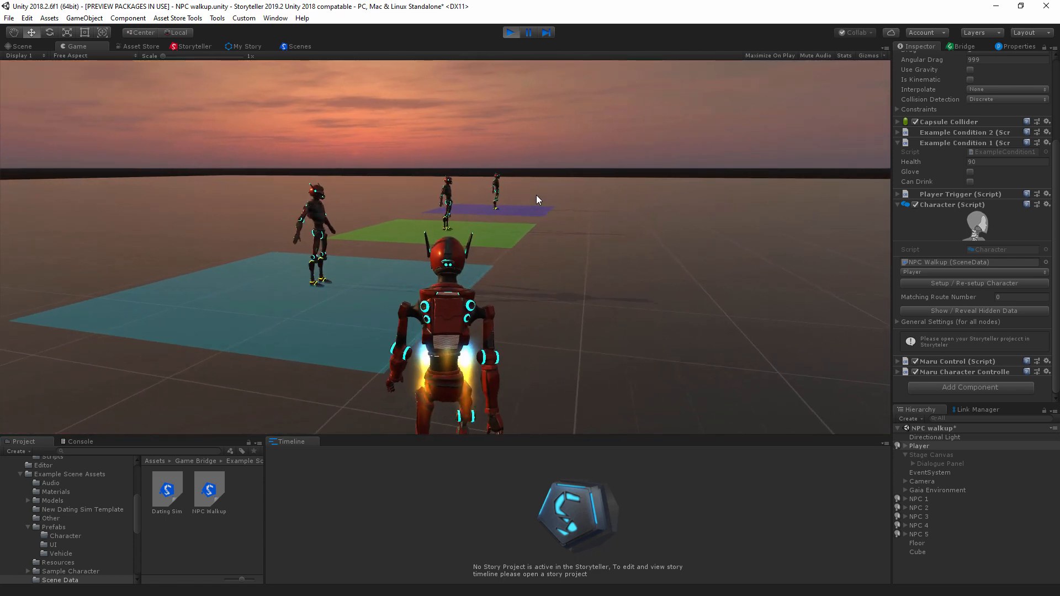
key(a)
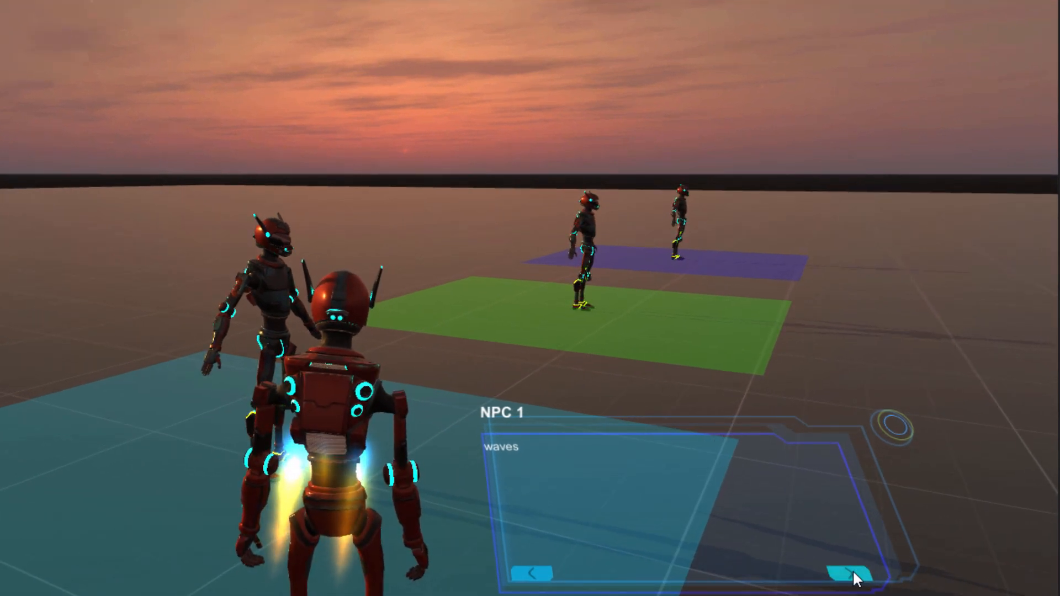
Step: Advance NPC 1's greeting to the retitled choices and choose "All magic potions"
click(852, 574)
click(854, 576)
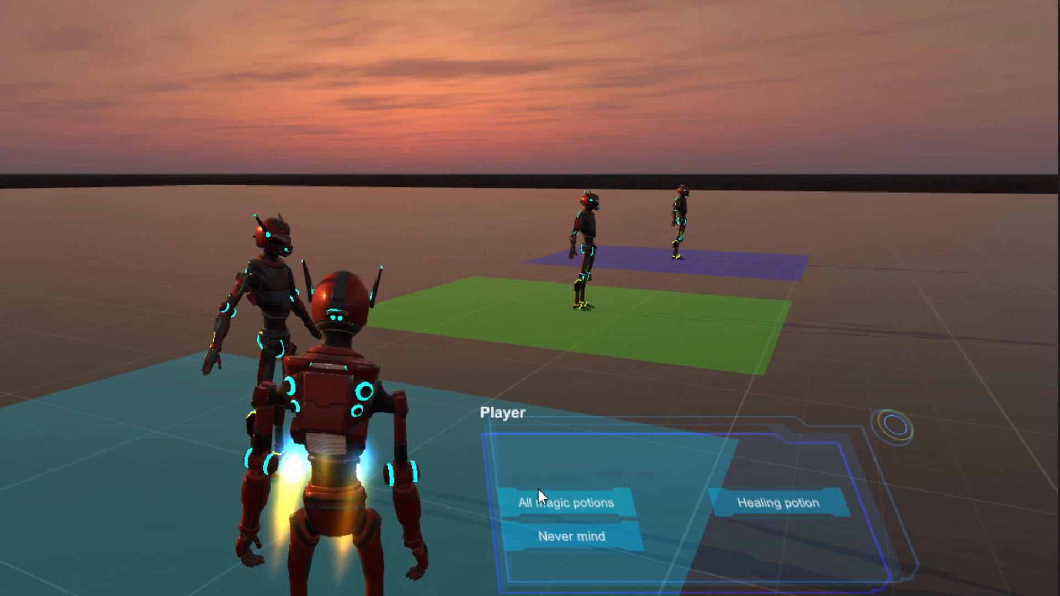
click(556, 504)
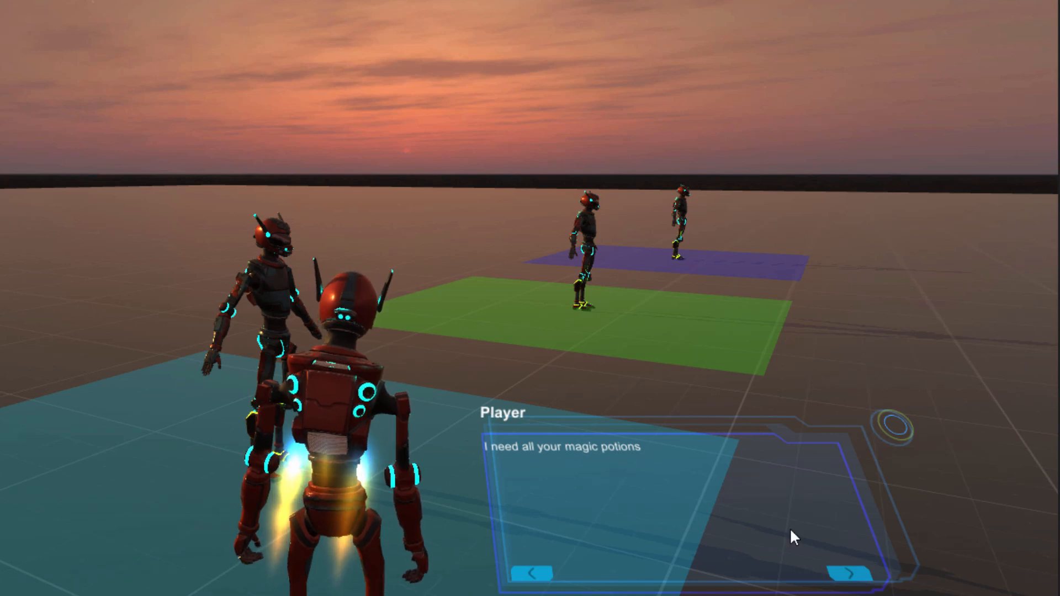
Step: Continue NPC 1's conversation to the potion tier question and choose "give me the God tier"
click(834, 575)
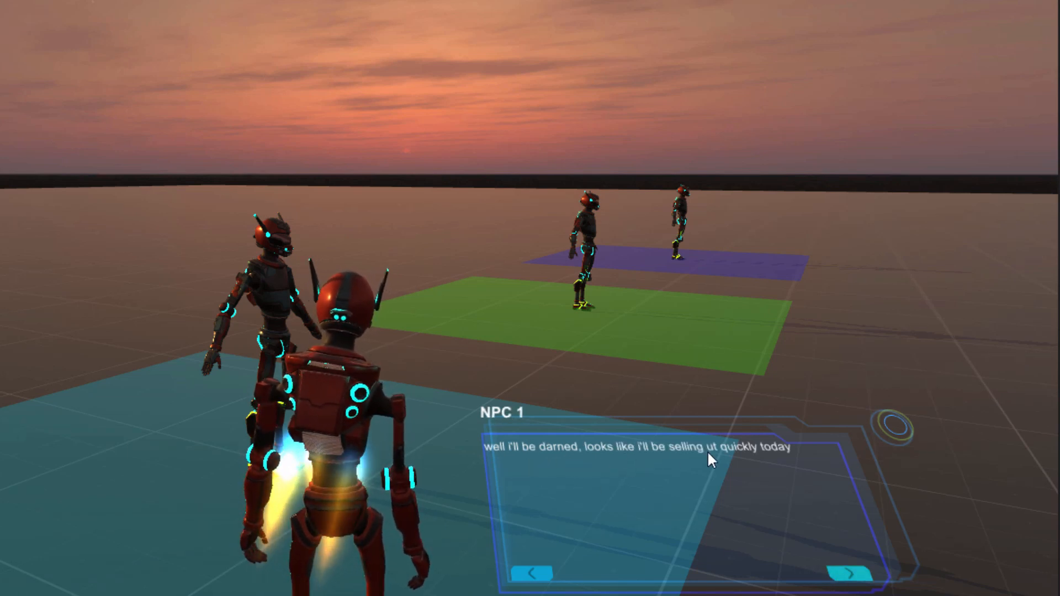
click(840, 573)
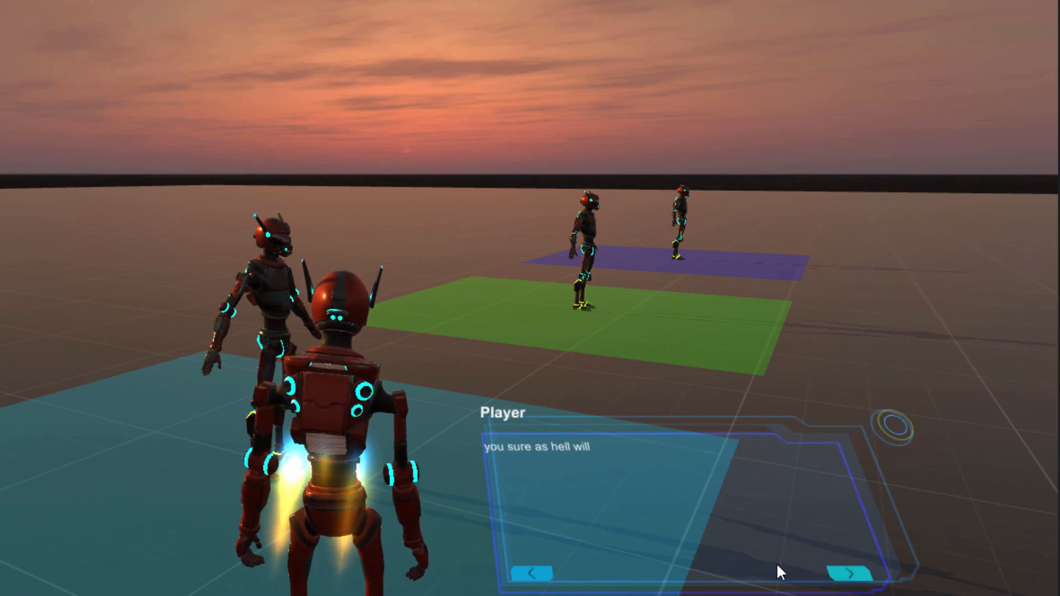
click(839, 571)
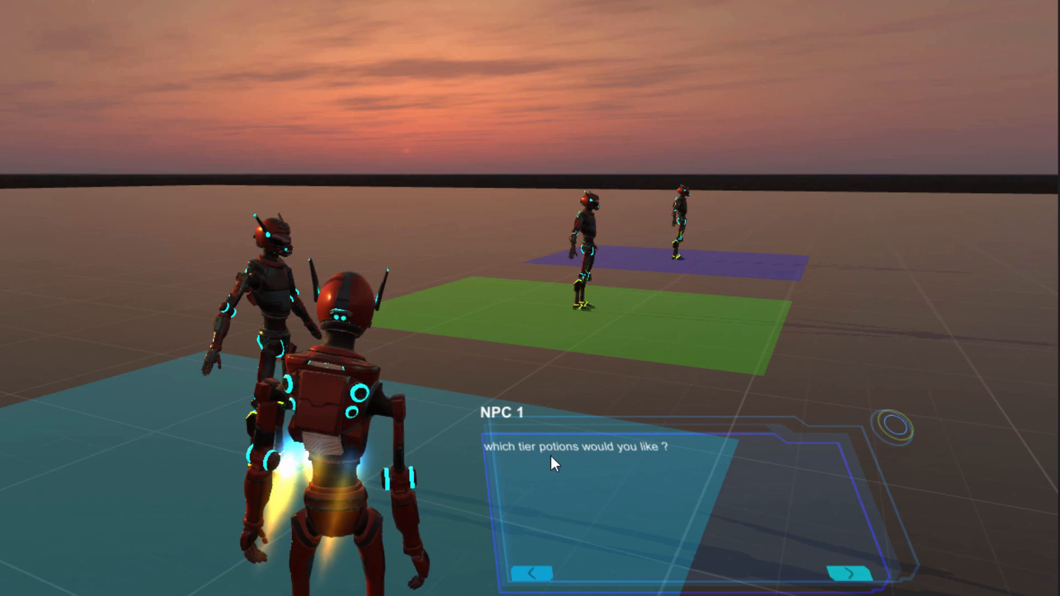
click(840, 572)
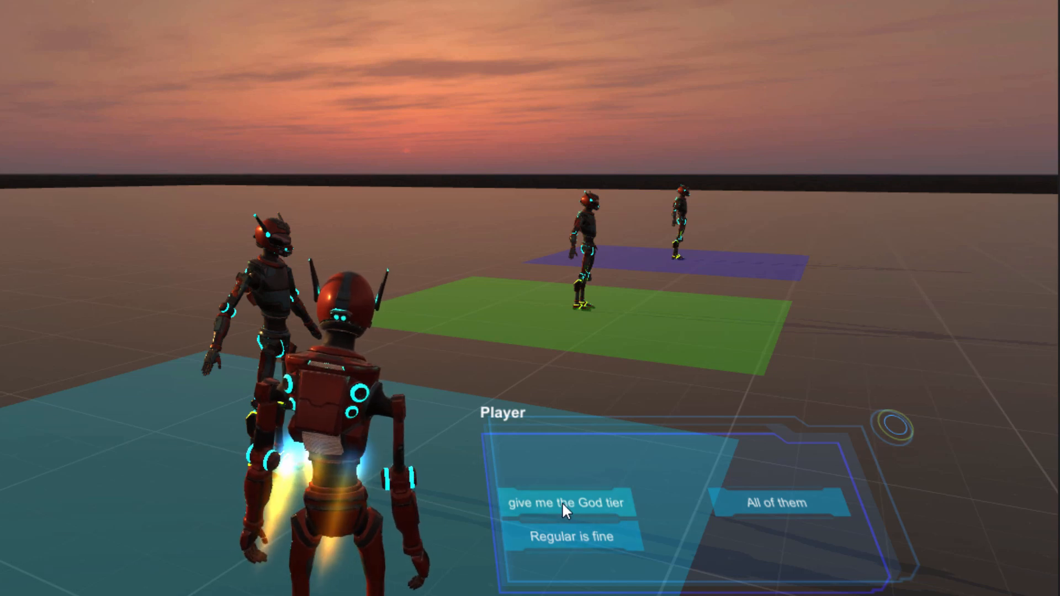
click(603, 503)
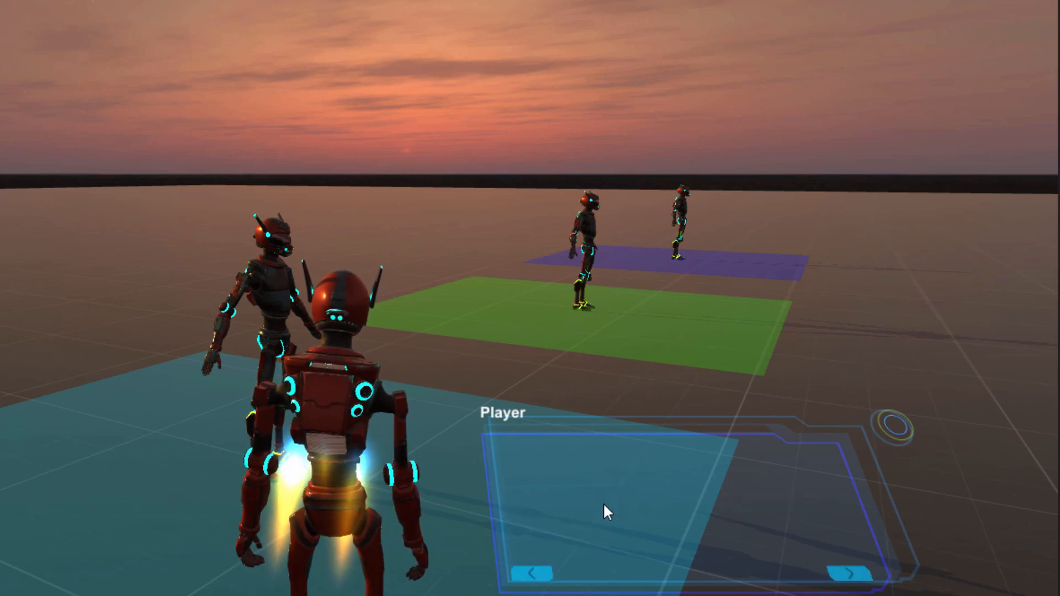
Step: Advance to NPC 1's question about hunting in the mountains and choose "The usual, just a little more than usual."
click(841, 574)
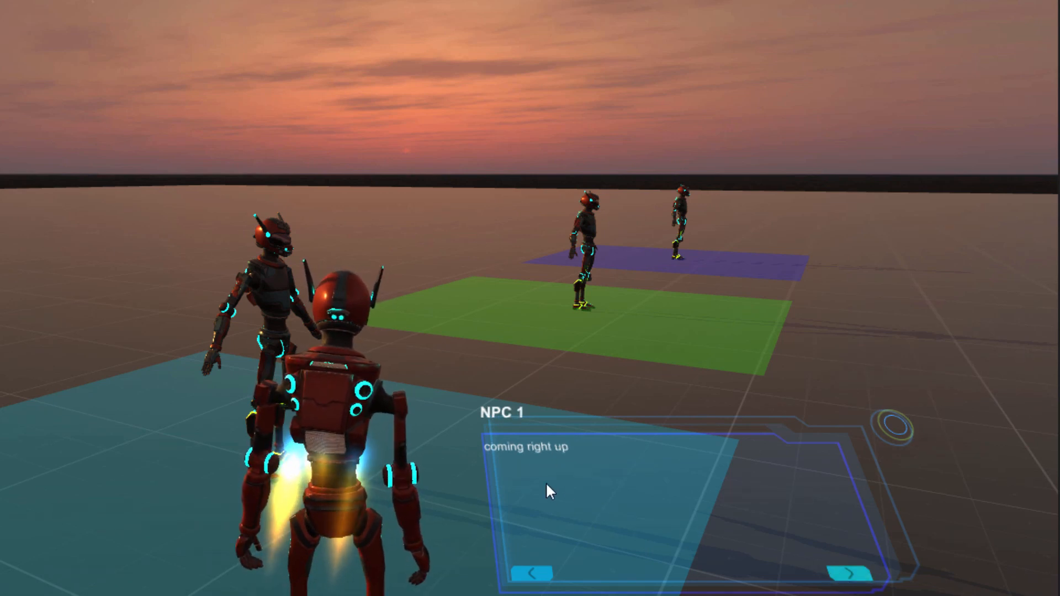
click(849, 574)
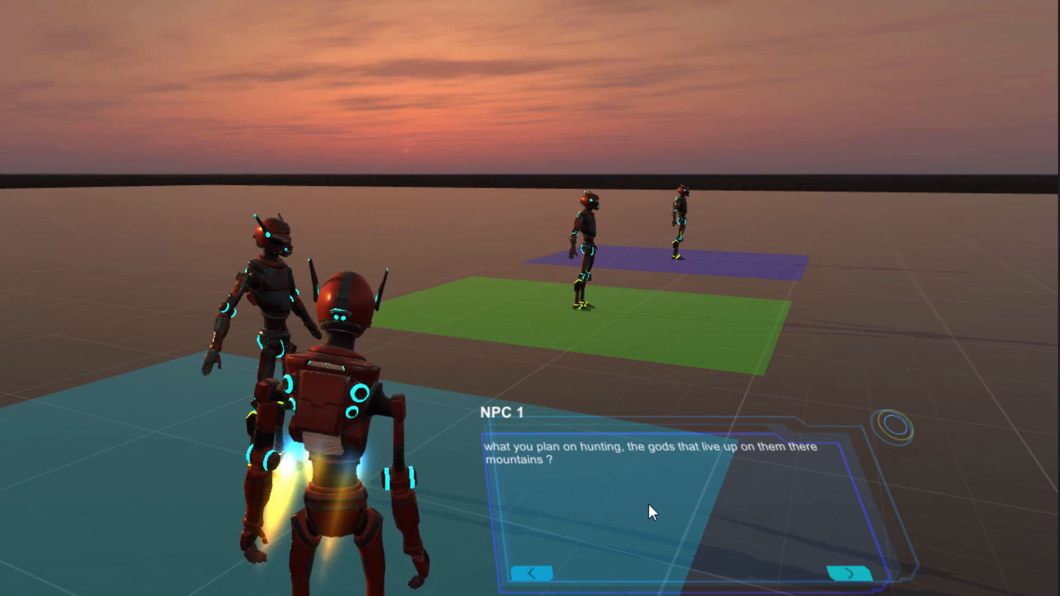
click(847, 572)
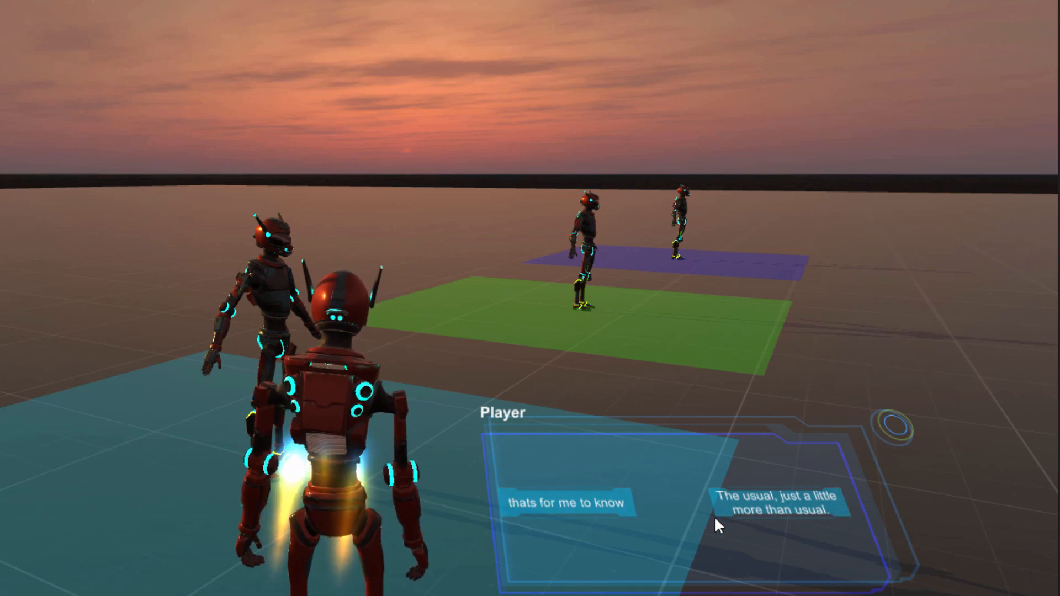
click(753, 502)
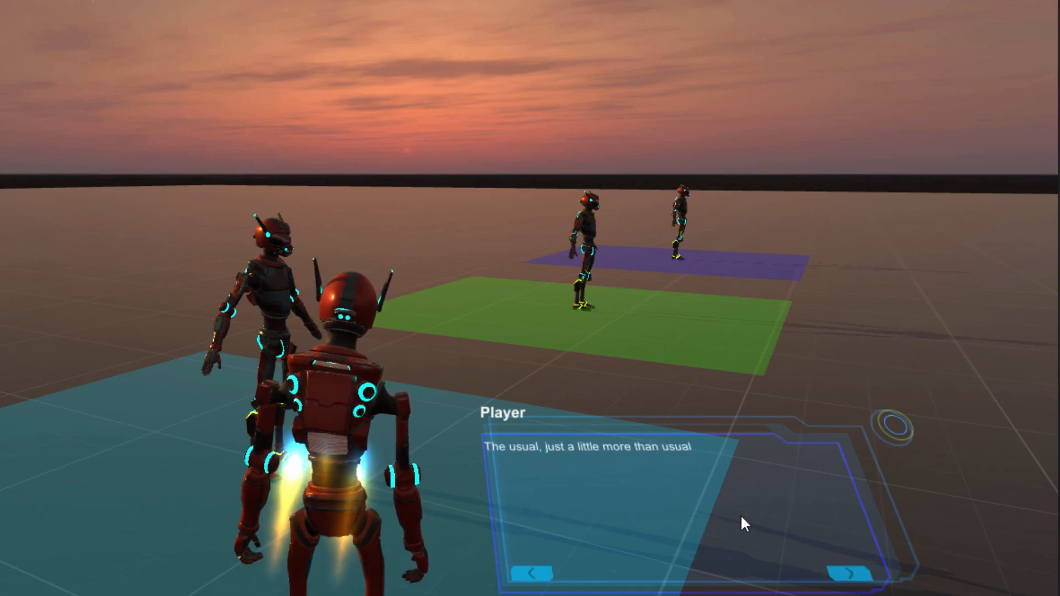
Step: Advance NPC 1's conversation from the hunting reply through to the Player's line paying 550 gold
click(857, 572)
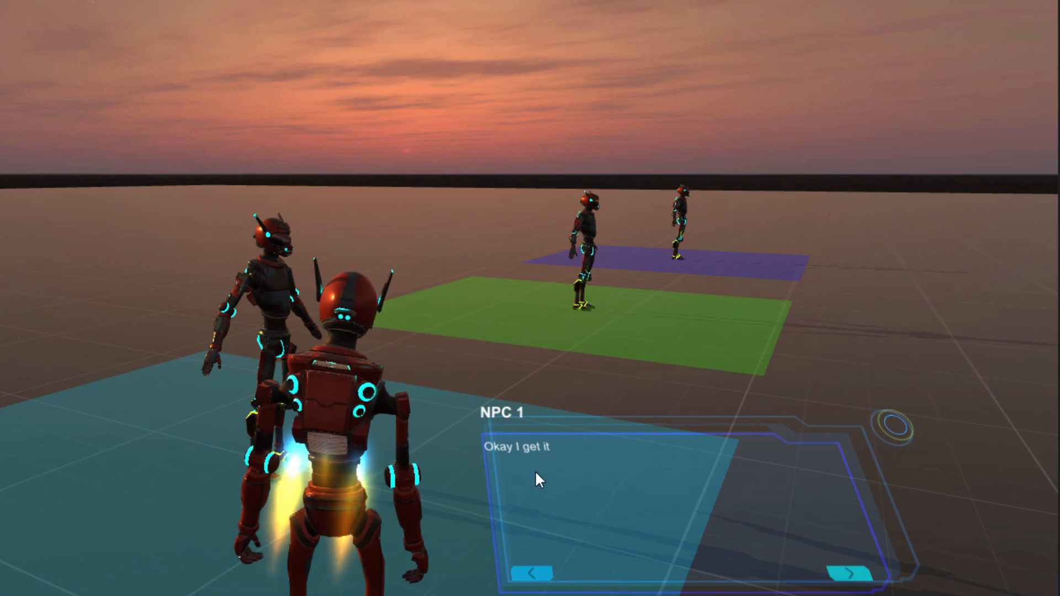
click(851, 577)
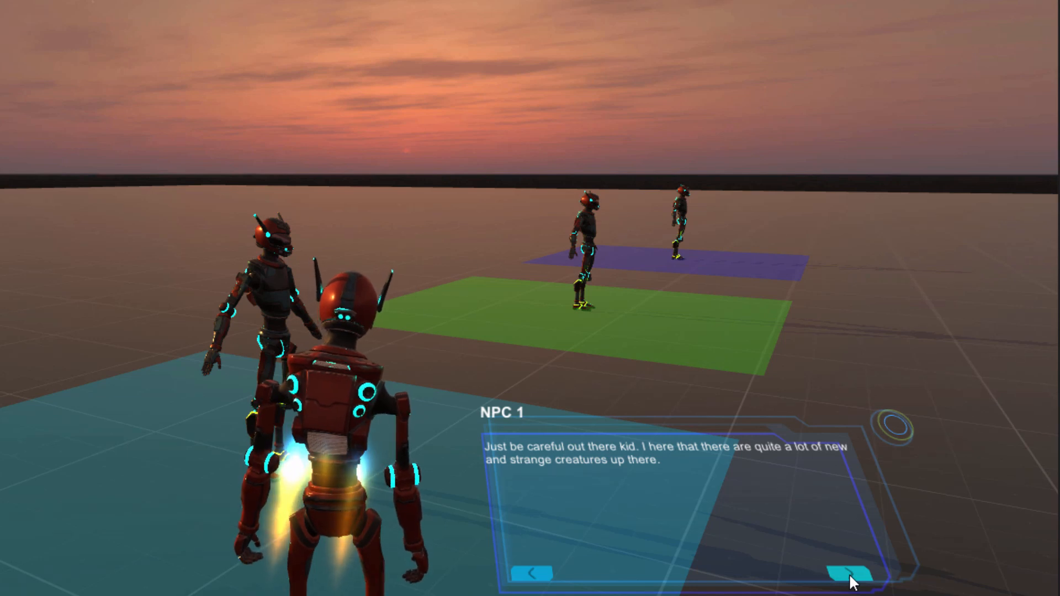
click(851, 578)
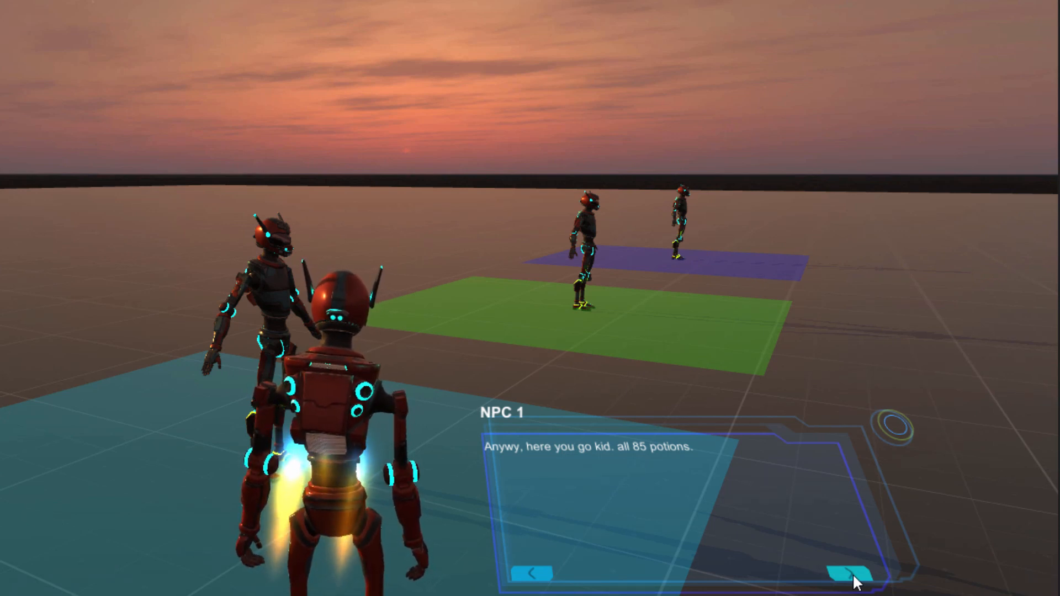
click(854, 577)
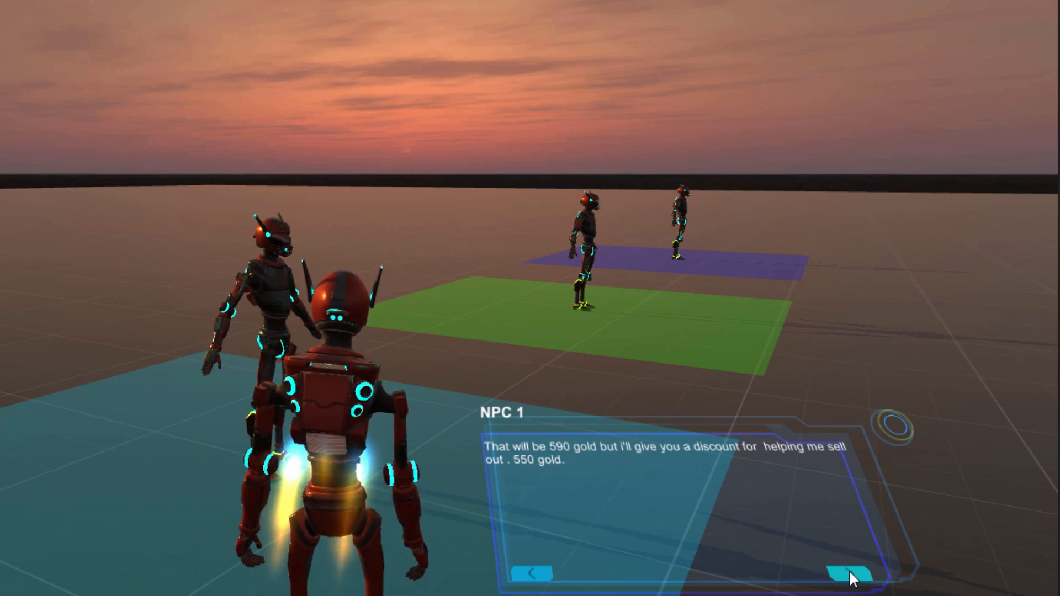
click(853, 578)
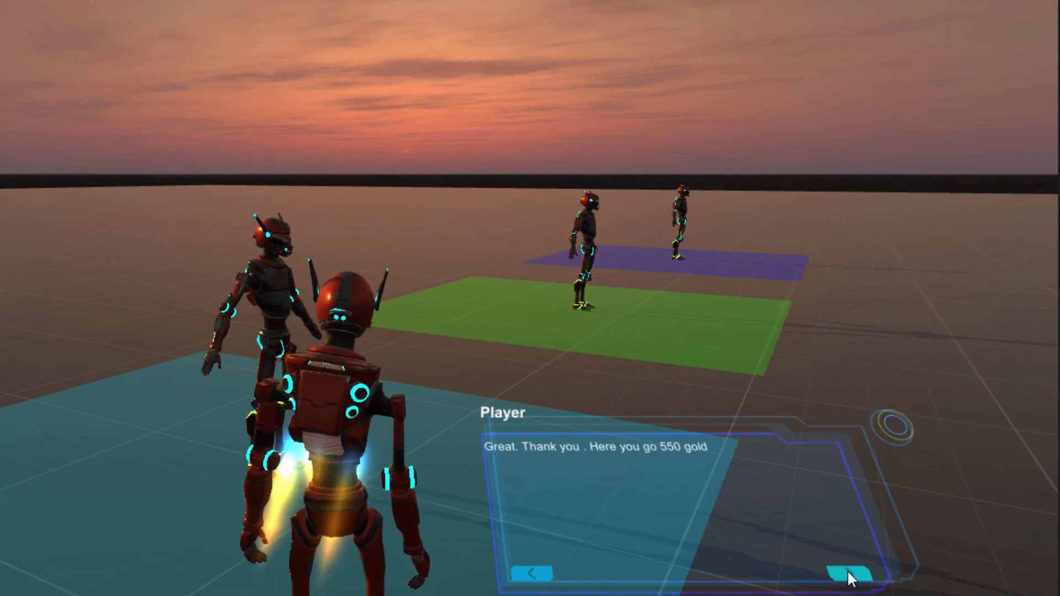
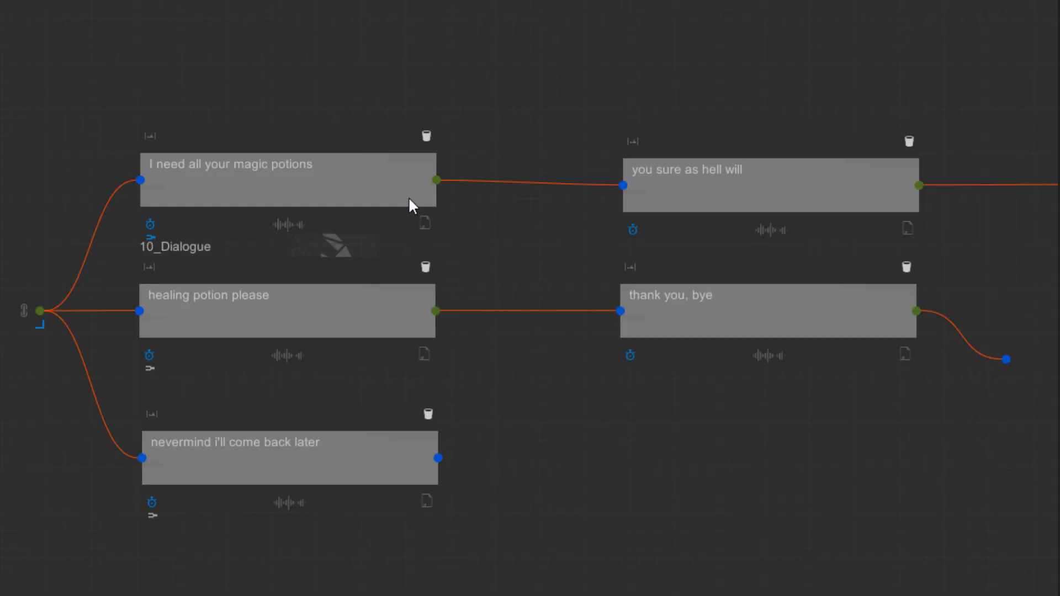
Step: Open Find & Replace, enter "gold" as the search word and "silver" as the replacement, and close it without replacing
right_click(413, 77)
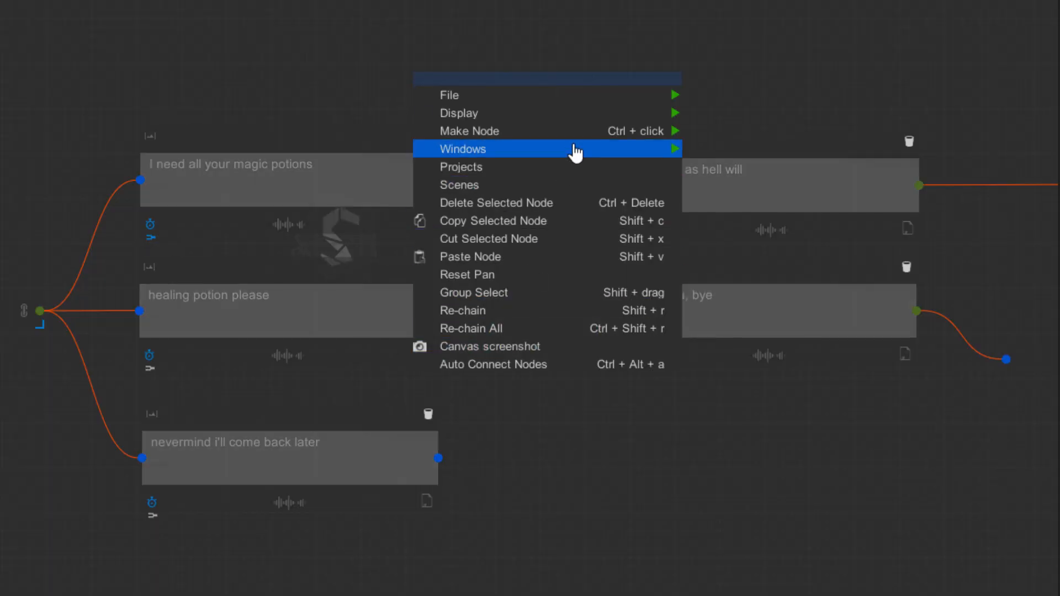
mouse_move(678, 148)
click(786, 310)
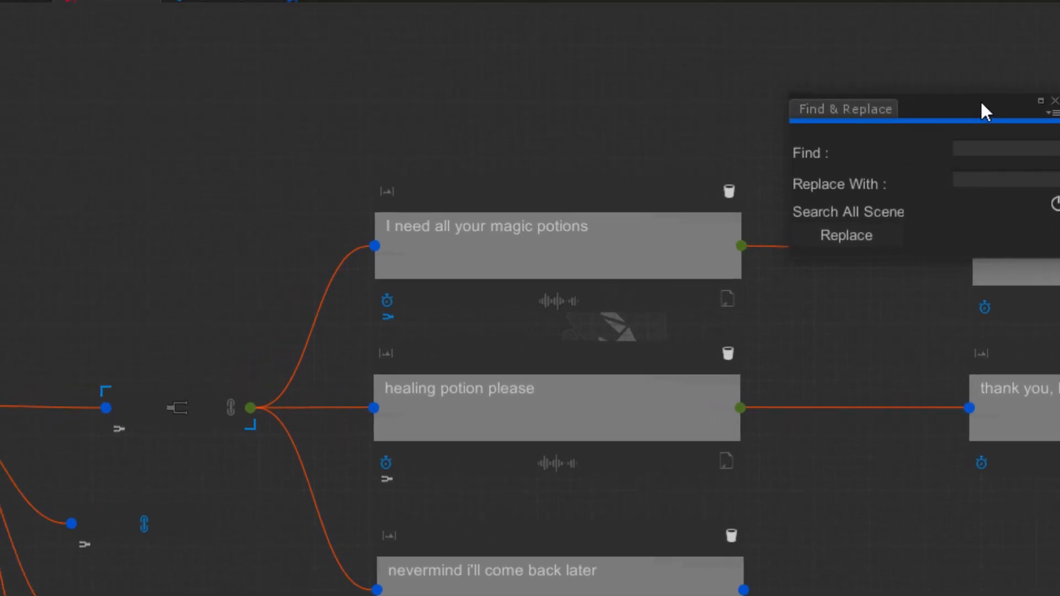
drag(982, 110, 163, 169)
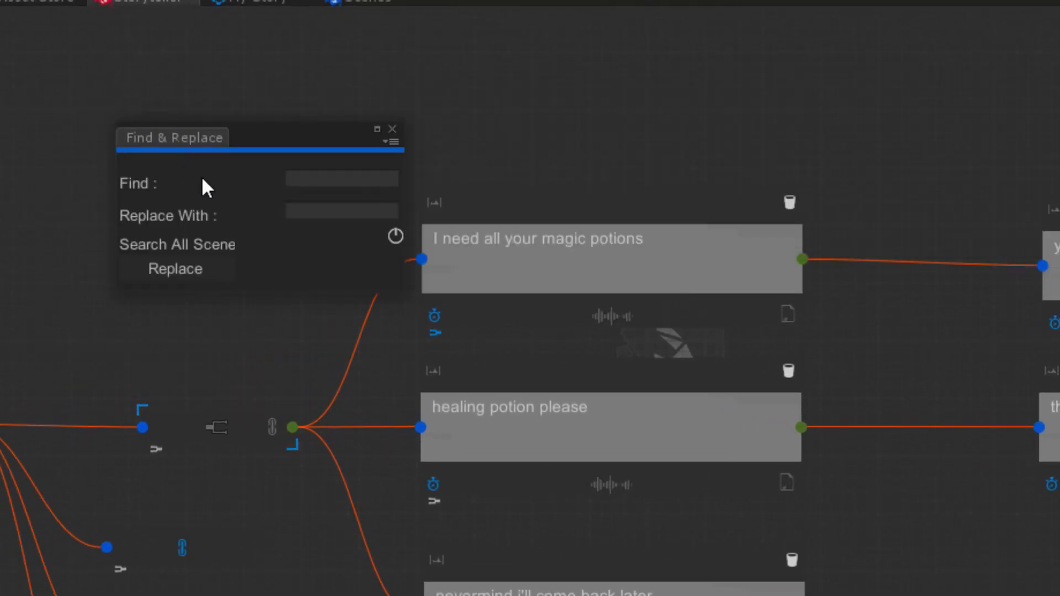
click(318, 181)
click(318, 210)
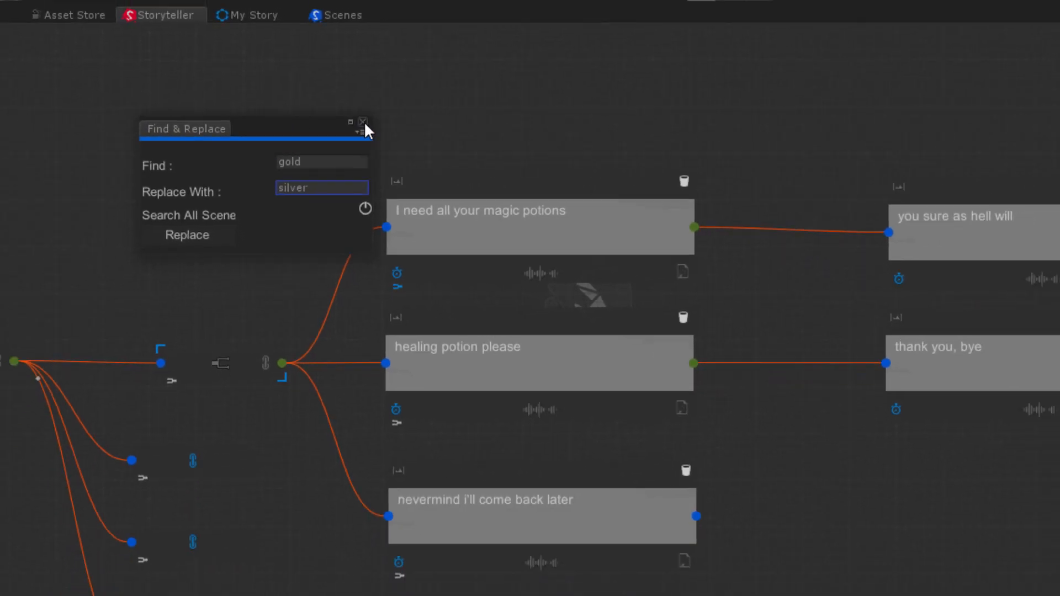
click(393, 129)
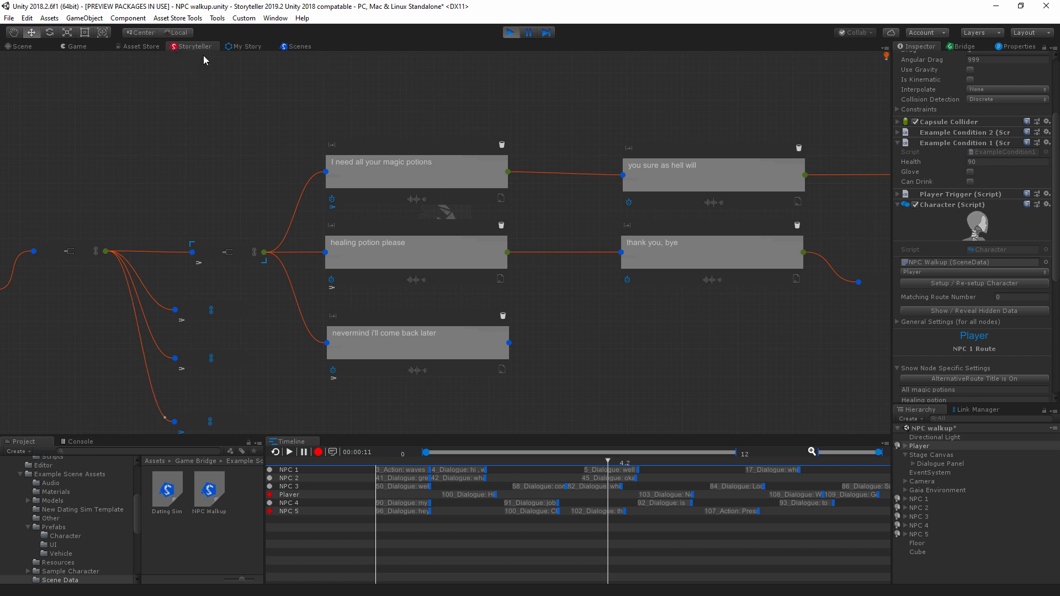
Step: Return to the running game and expand the Player character's general settings and keyword filter options
click(76, 47)
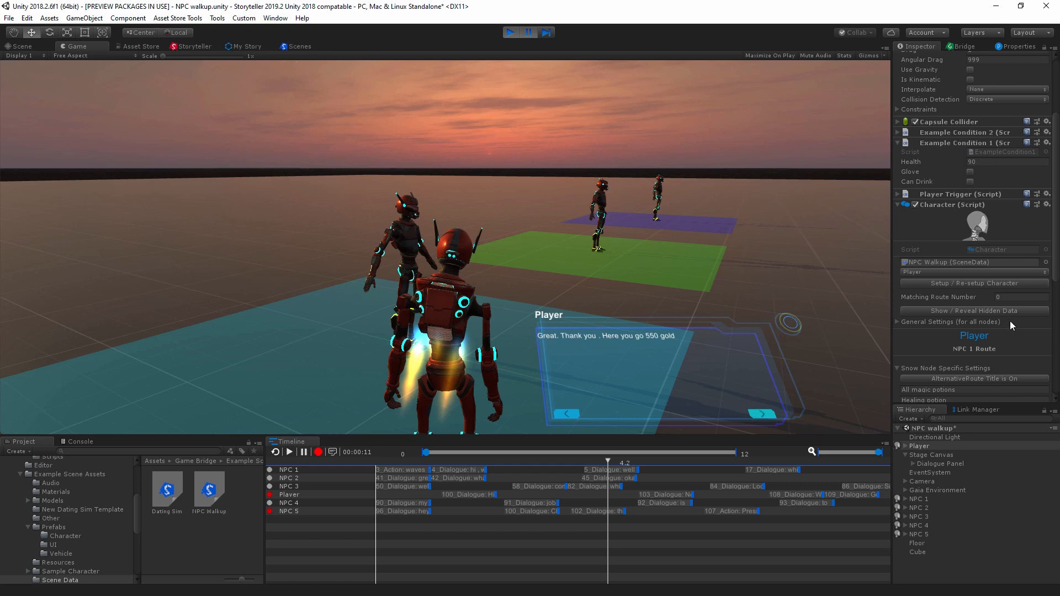
scroll(996, 320, down, 5)
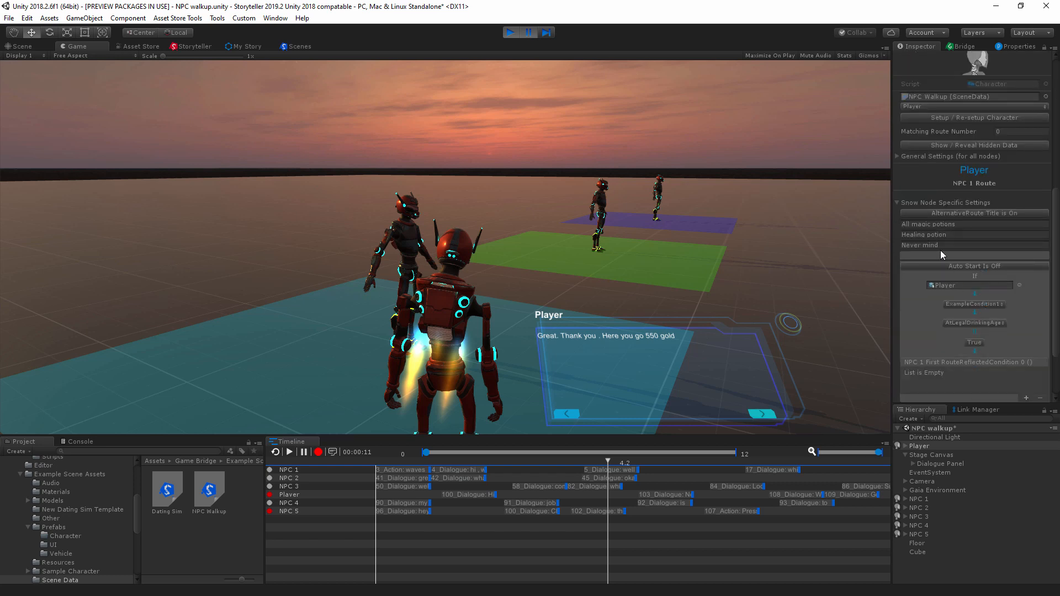
click(897, 156)
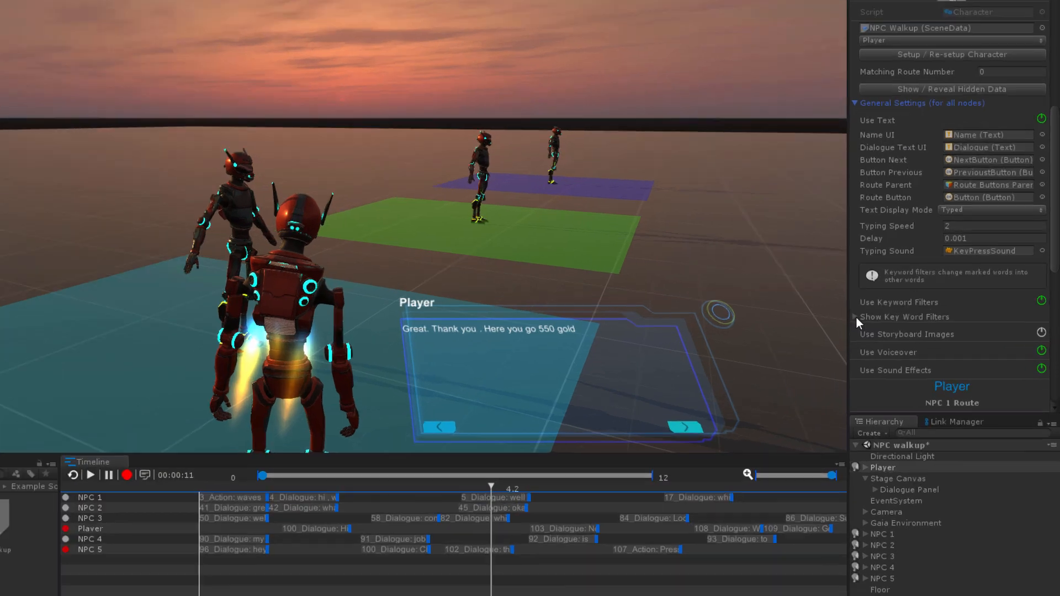
click(900, 327)
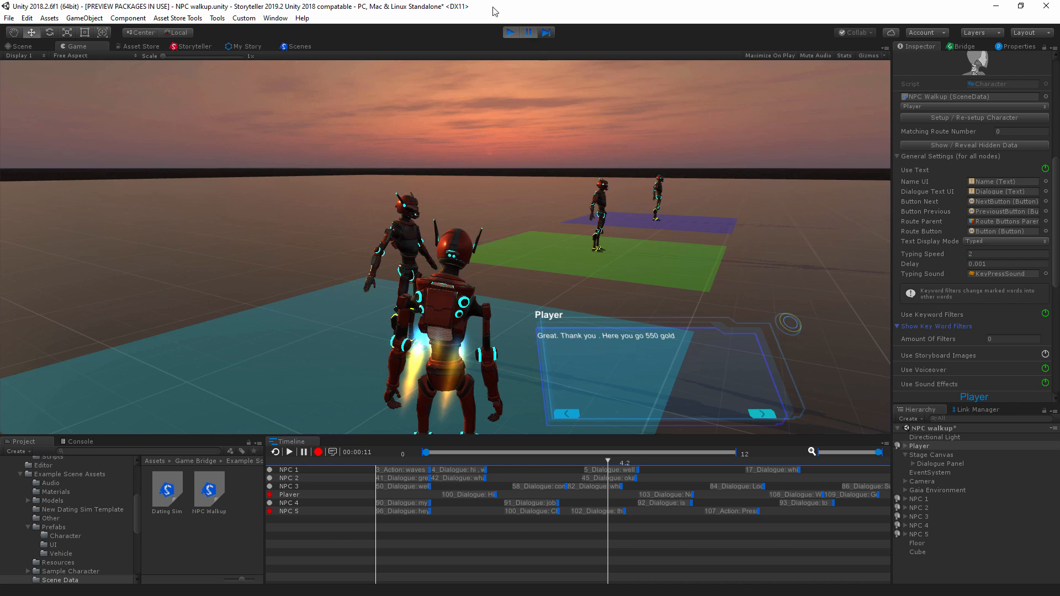
Step: End the NPC 1 conversation and walk the Player past the green zone toward the purple zone
click(763, 414)
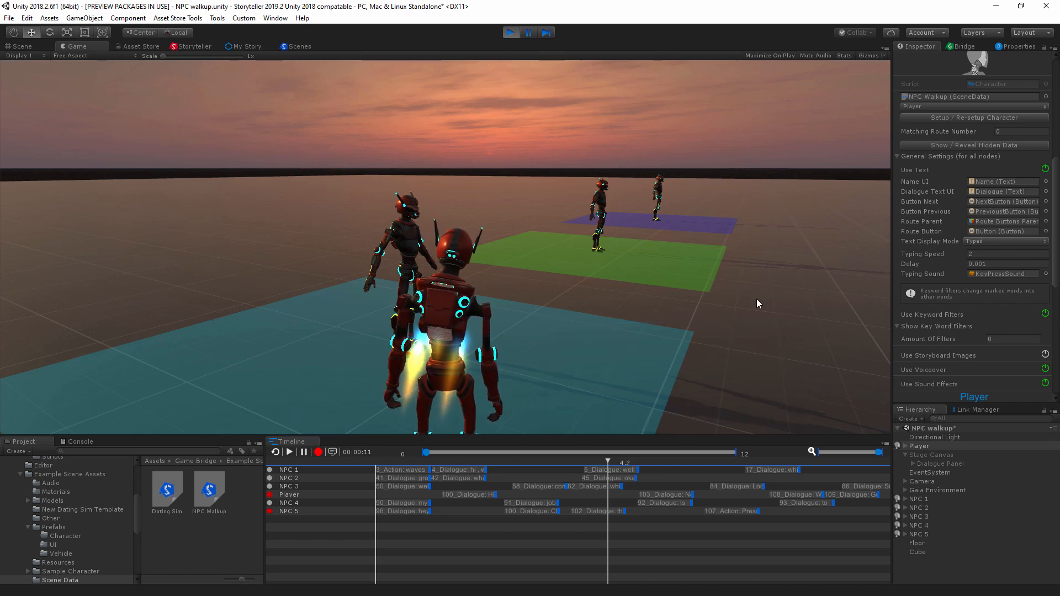
key(w)
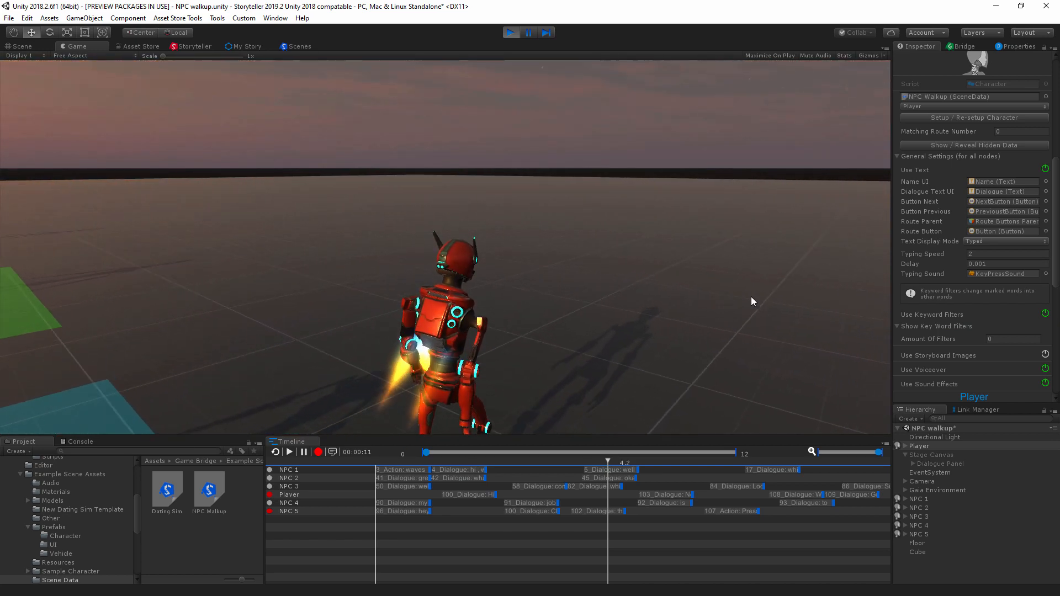
key(a)
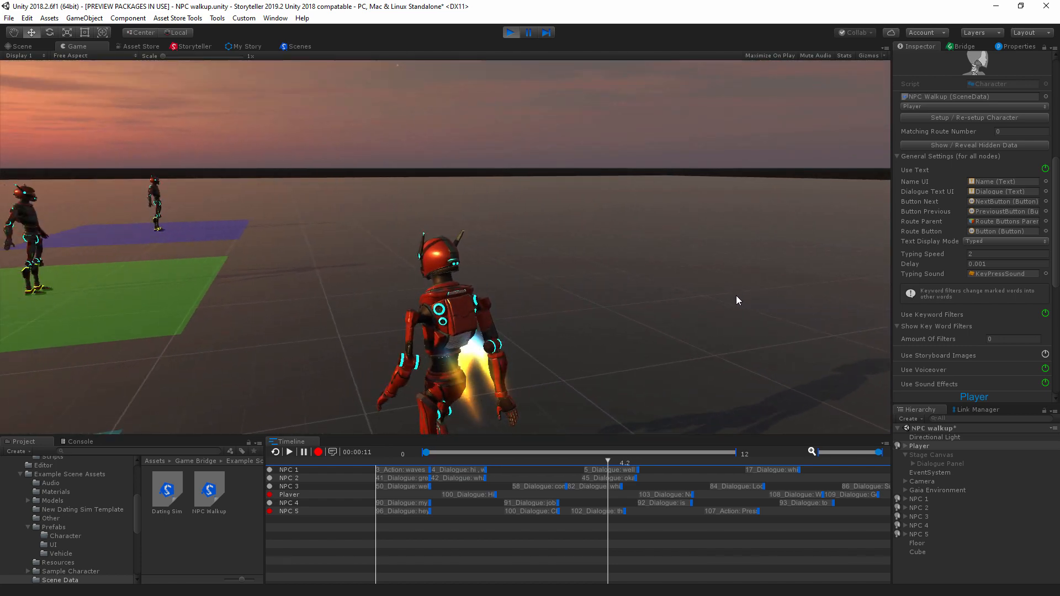
key(w)
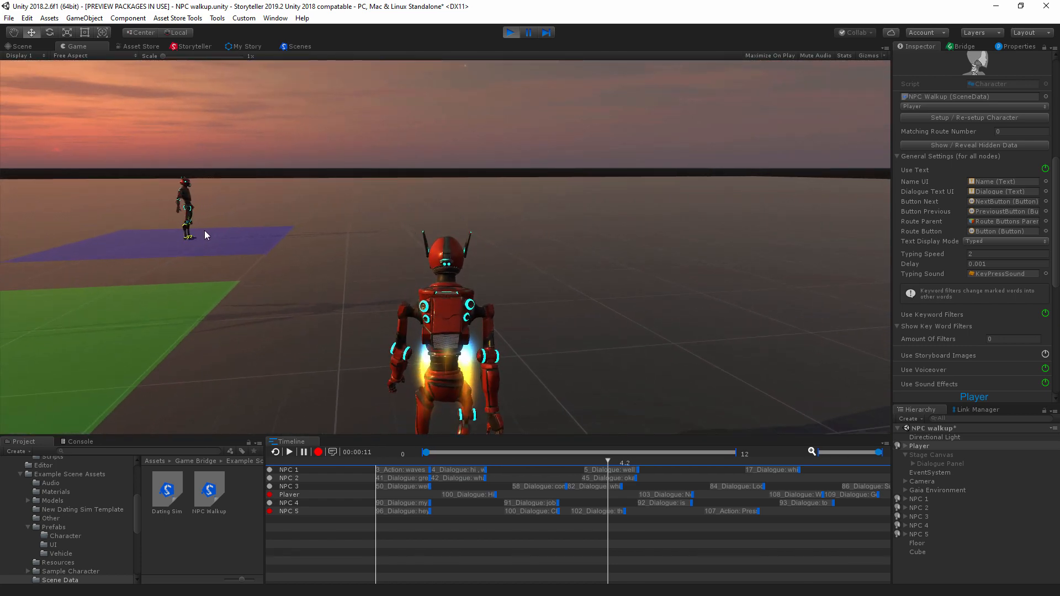
key(a)
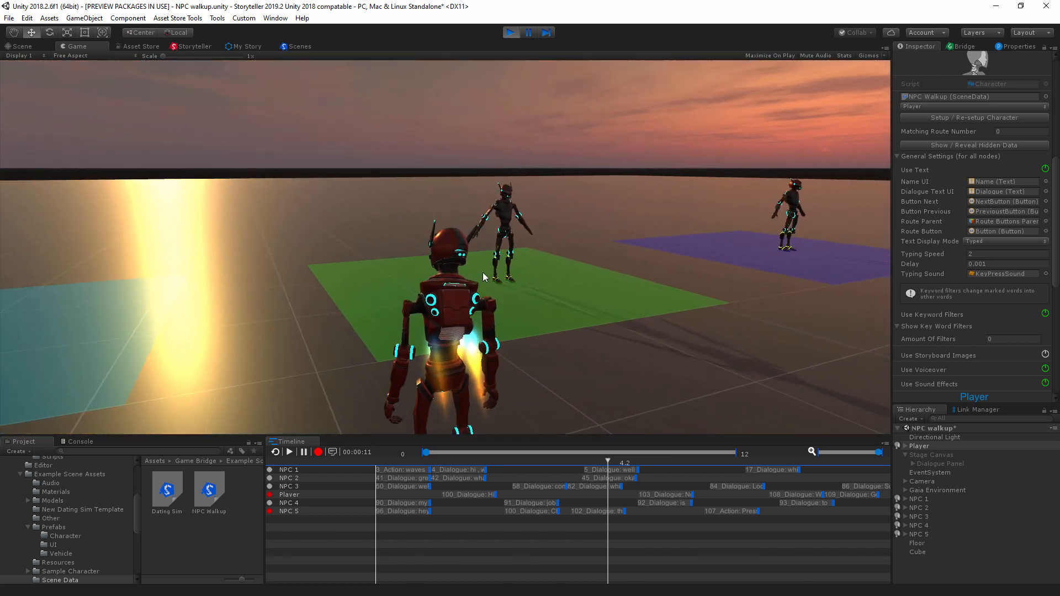
key(d)
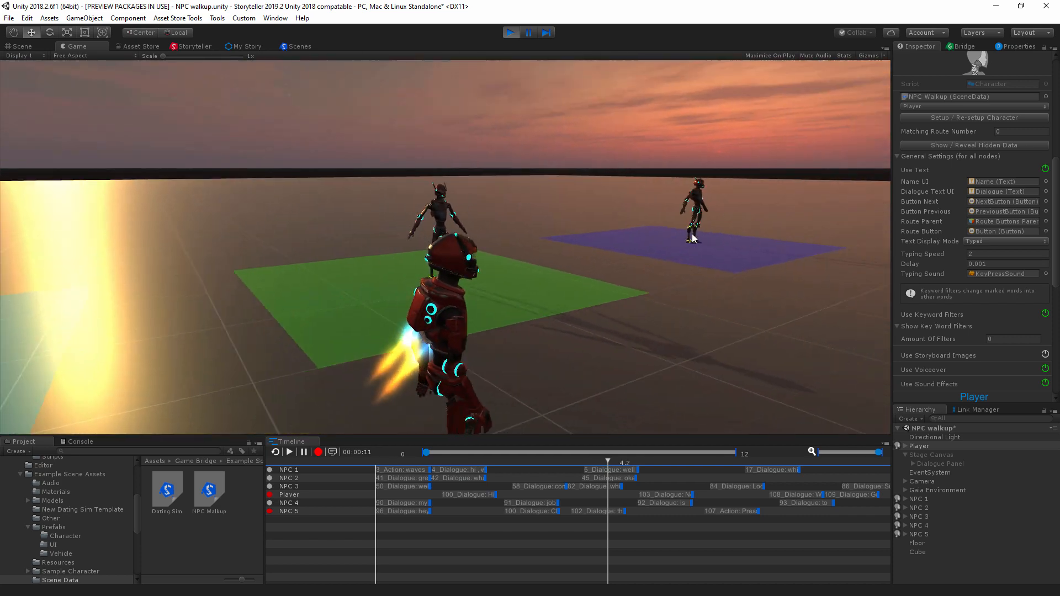
key(a)
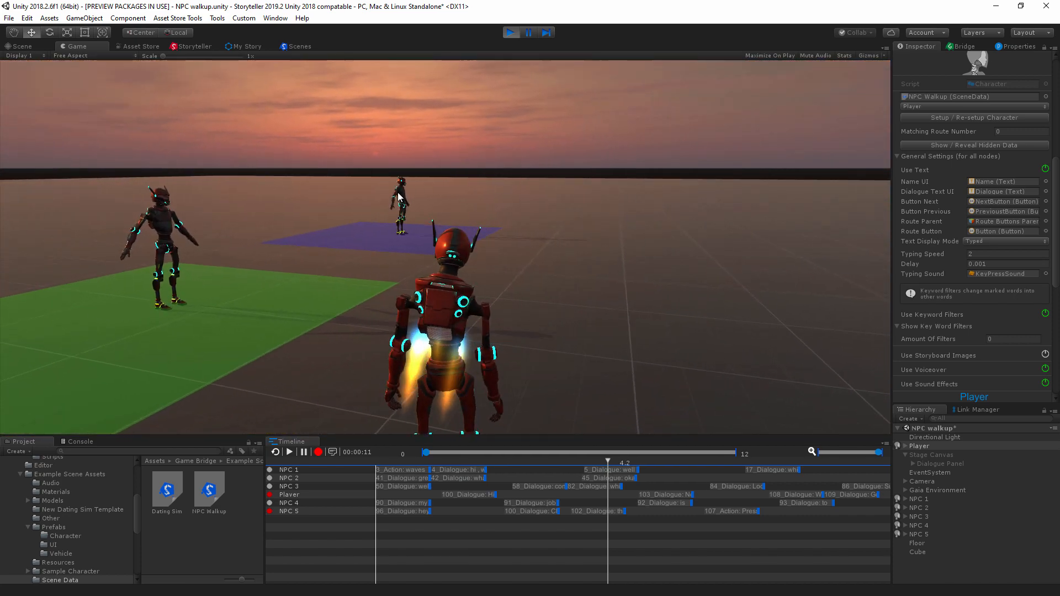
key(d)
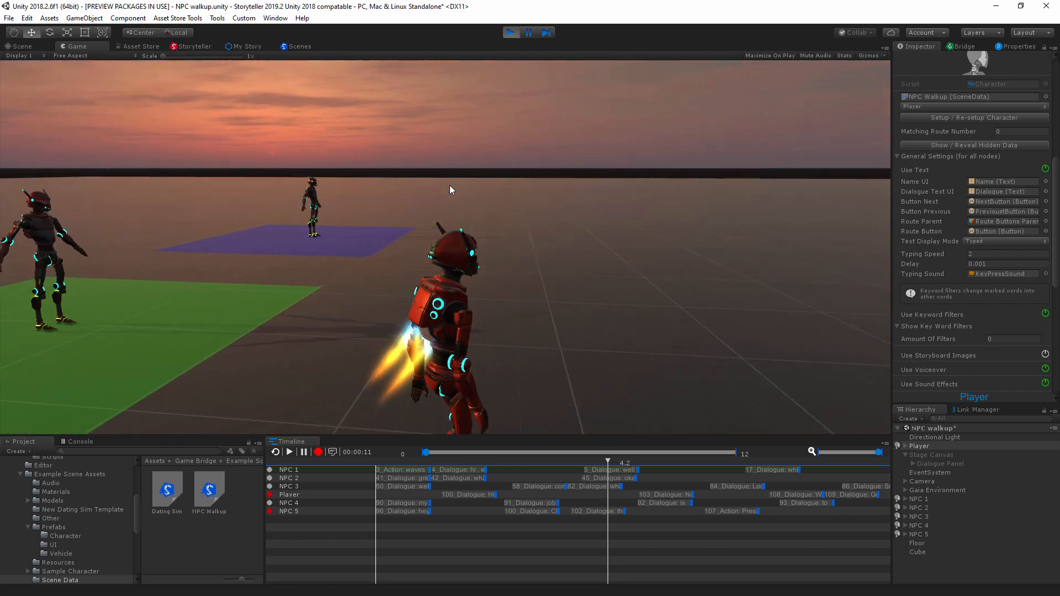
key(w)
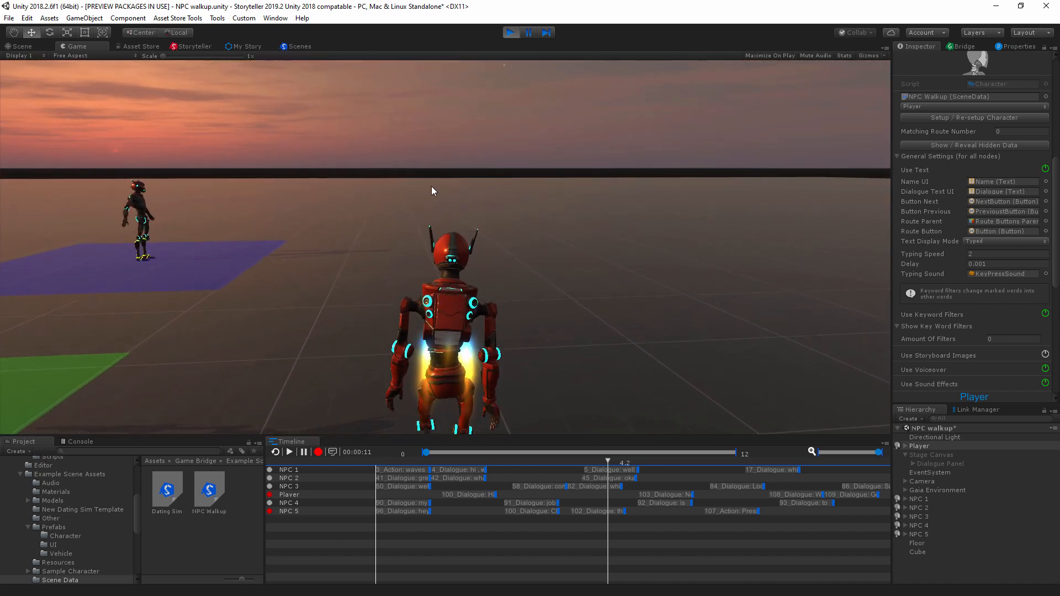
key(a)
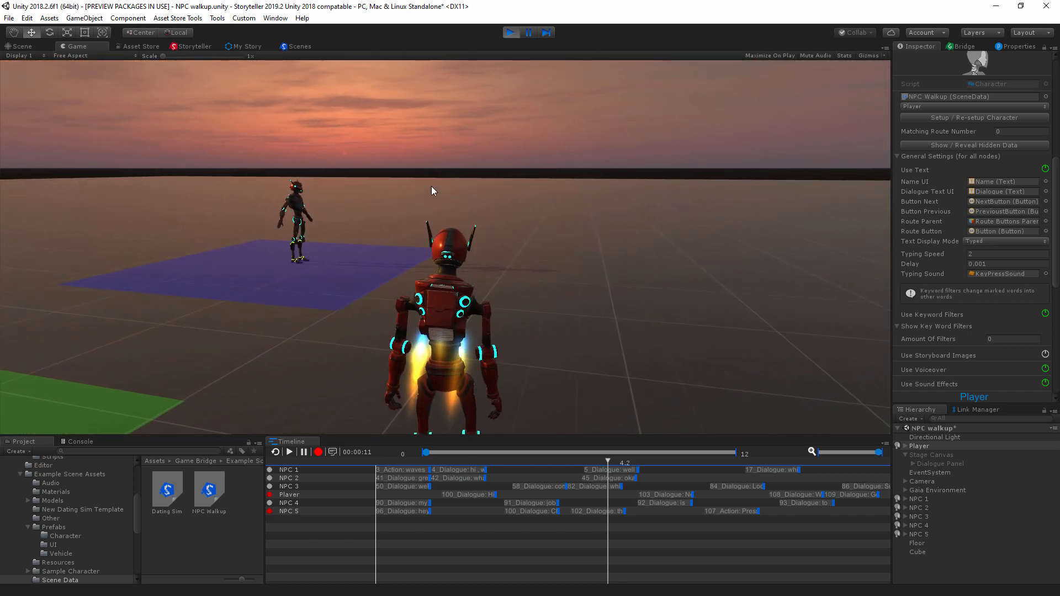
key(a)
key(d)
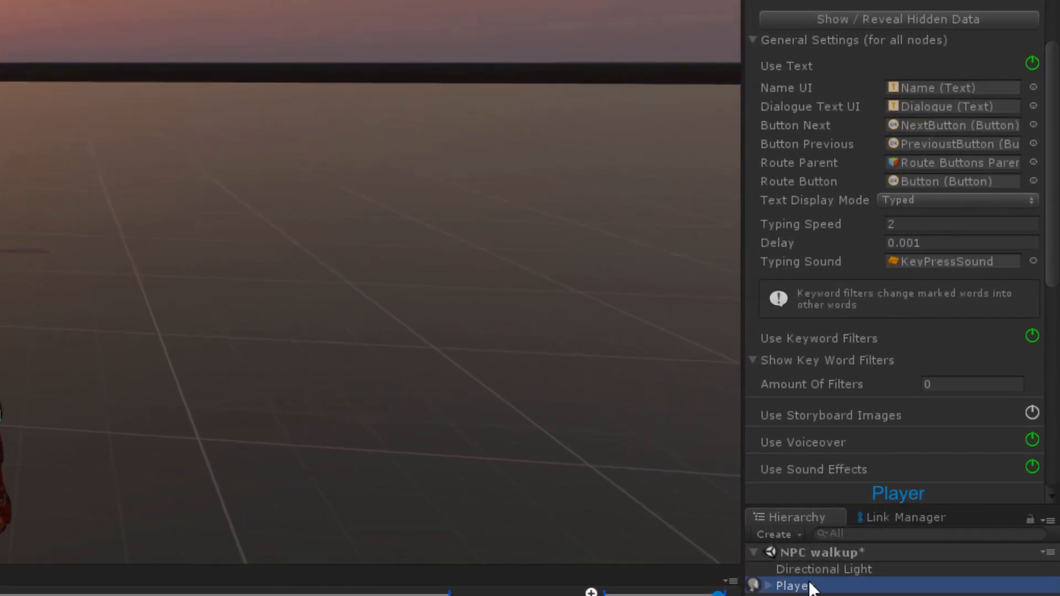
Step: Walk the Player into NPC 3's purple zone and dismiss the Player's "Leave" line
scroll(904, 312, up, 10)
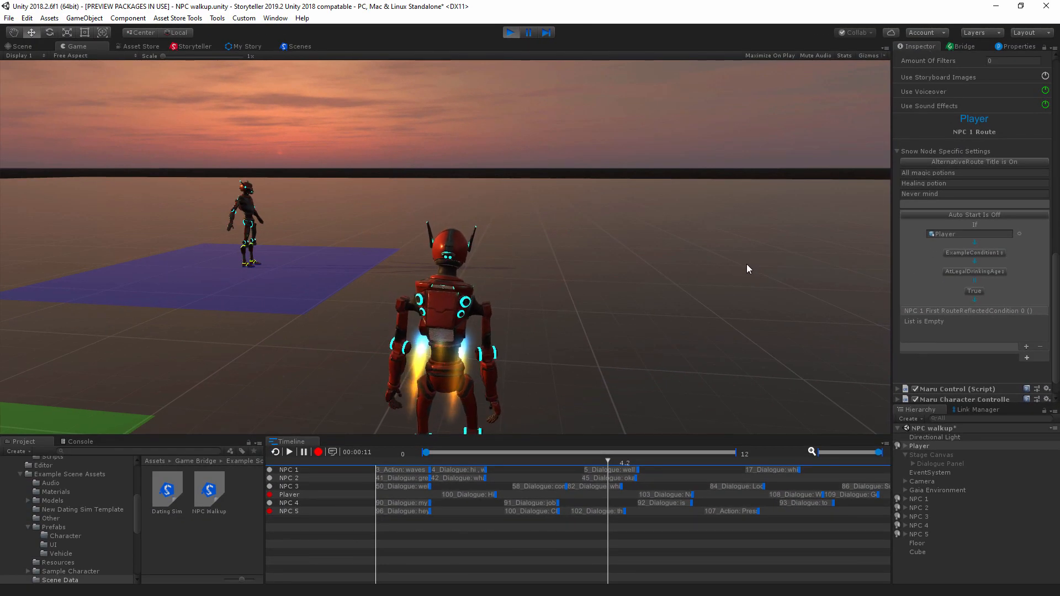
key(a)
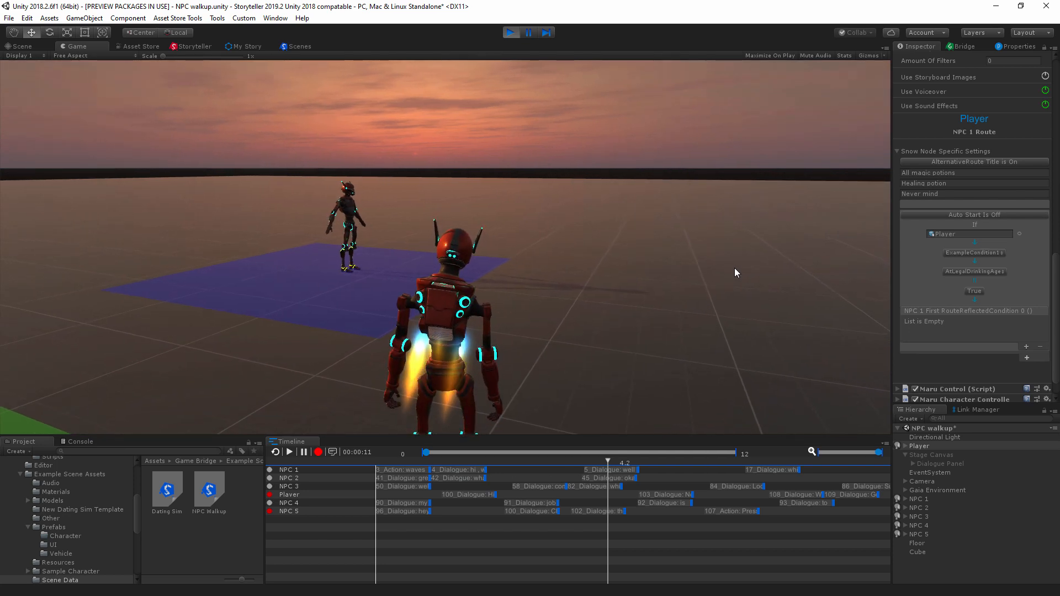
key(w)
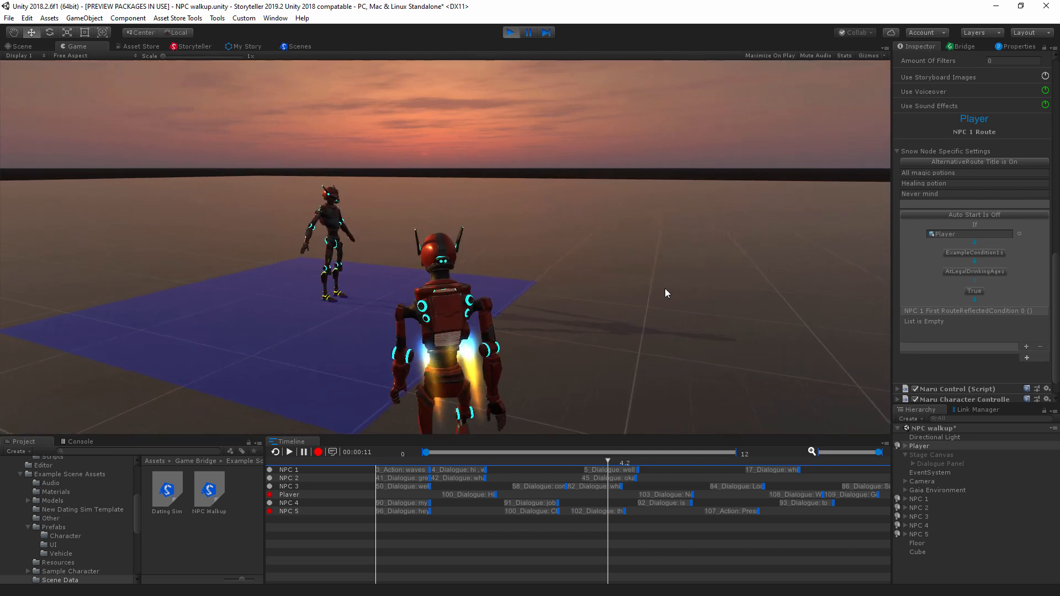
key(a)
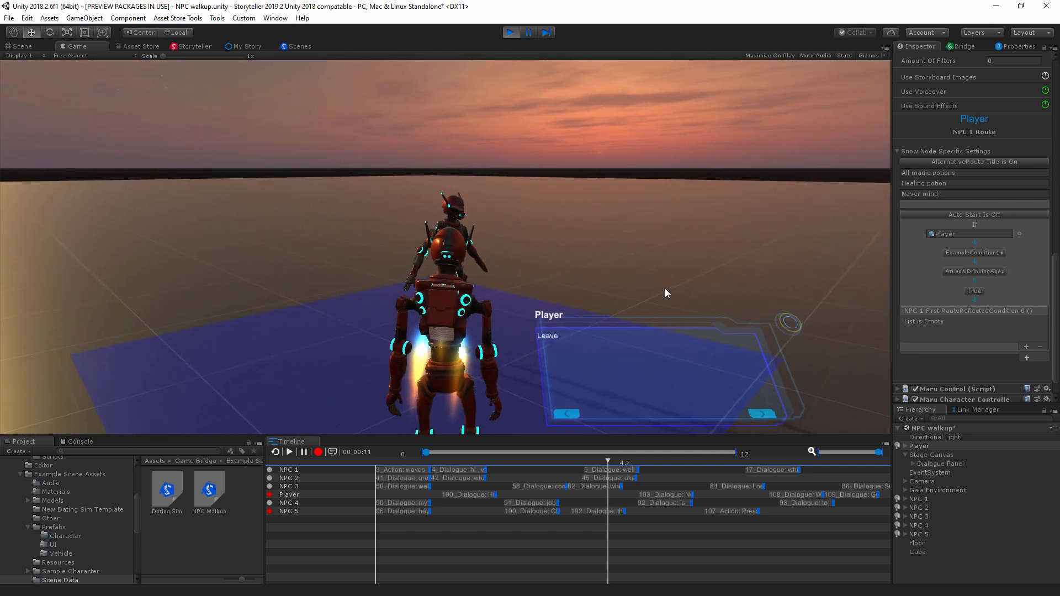
key(d)
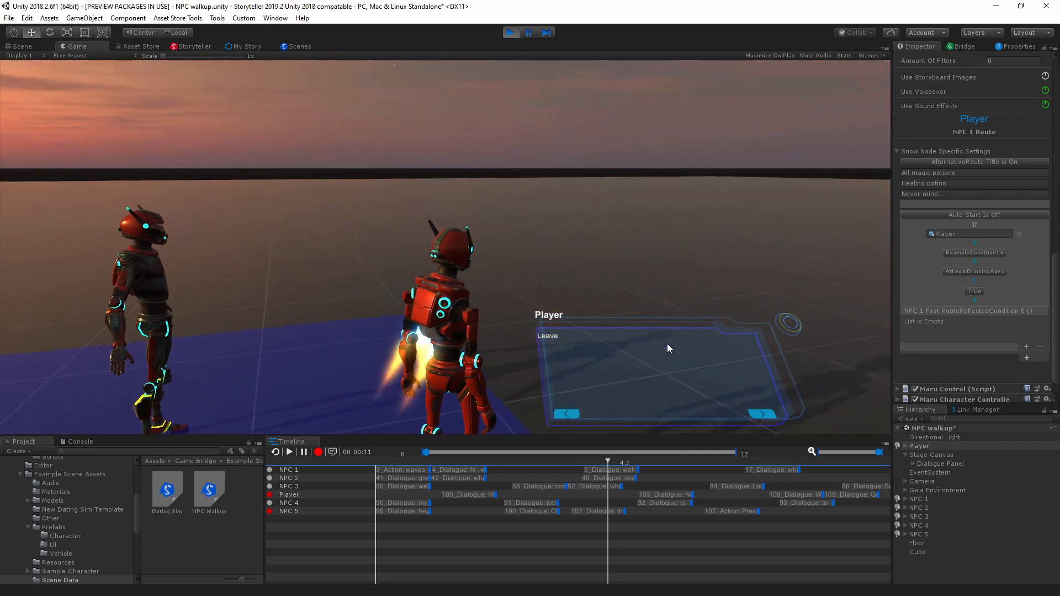
click(761, 414)
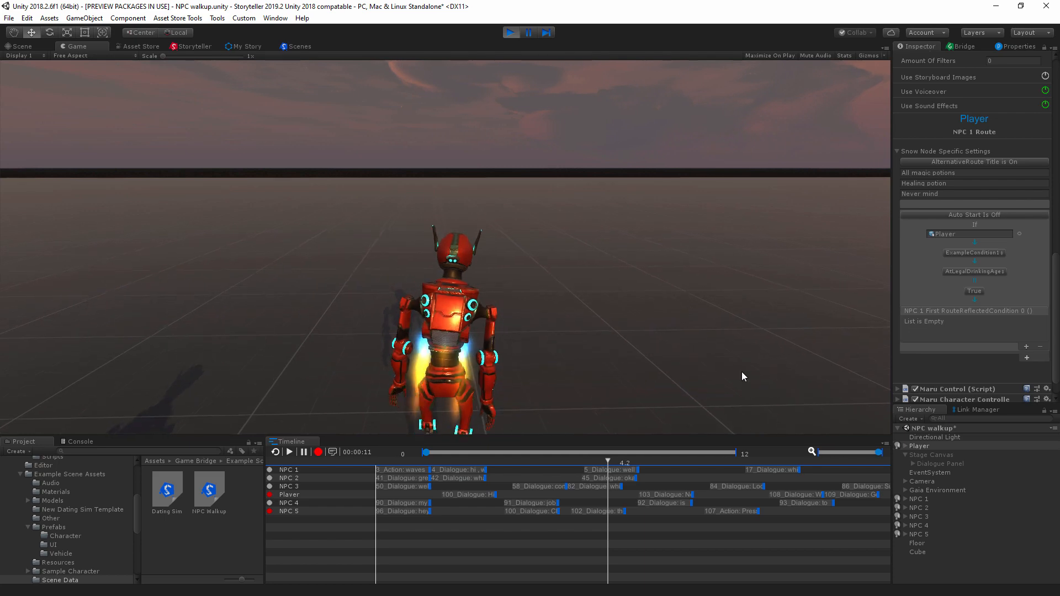
Step: Turn the Player around outside the purple zone and walk back in to restart NPC 3's dialogue
key(d)
key(d)
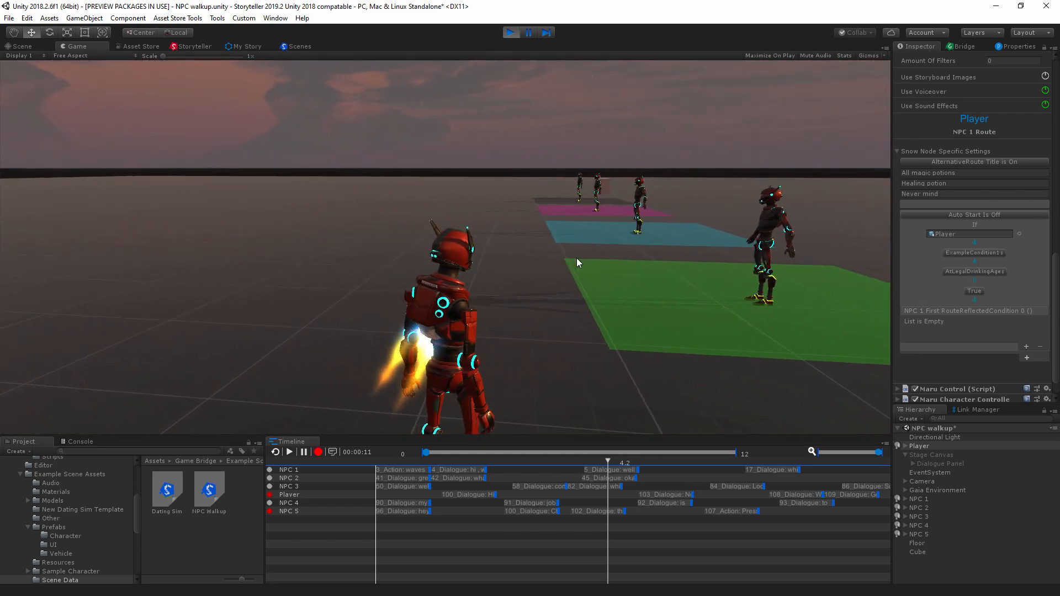
key(d)
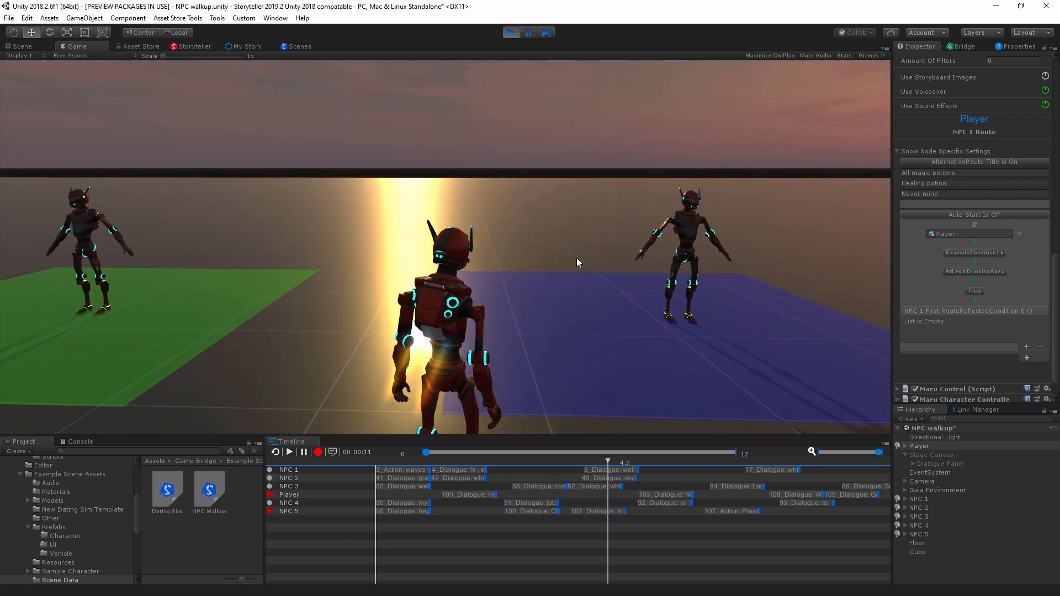
key(d)
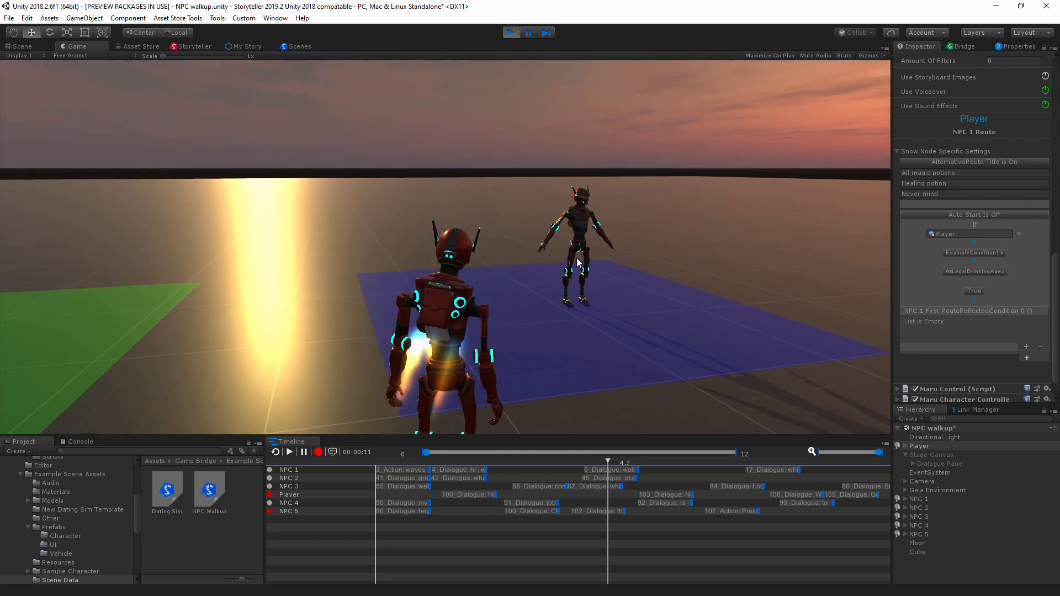
key(w)
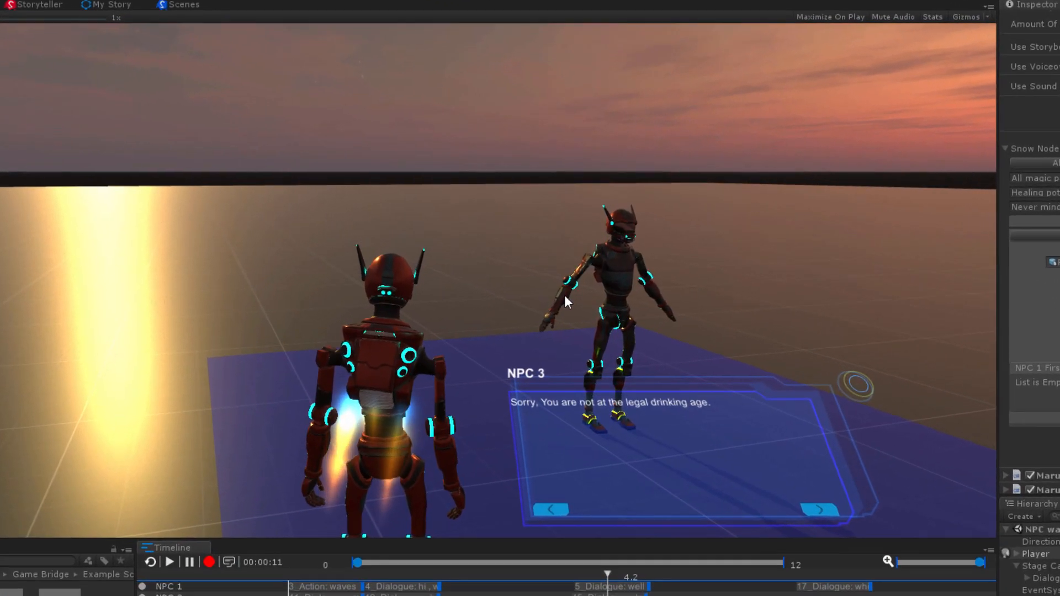
key(a)
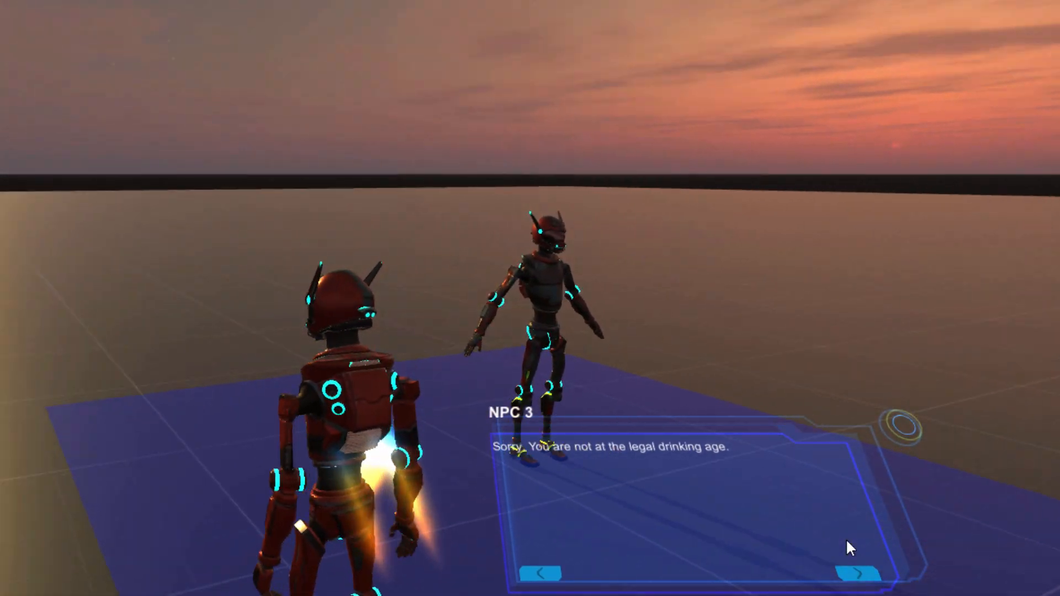
key(d)
key(d)
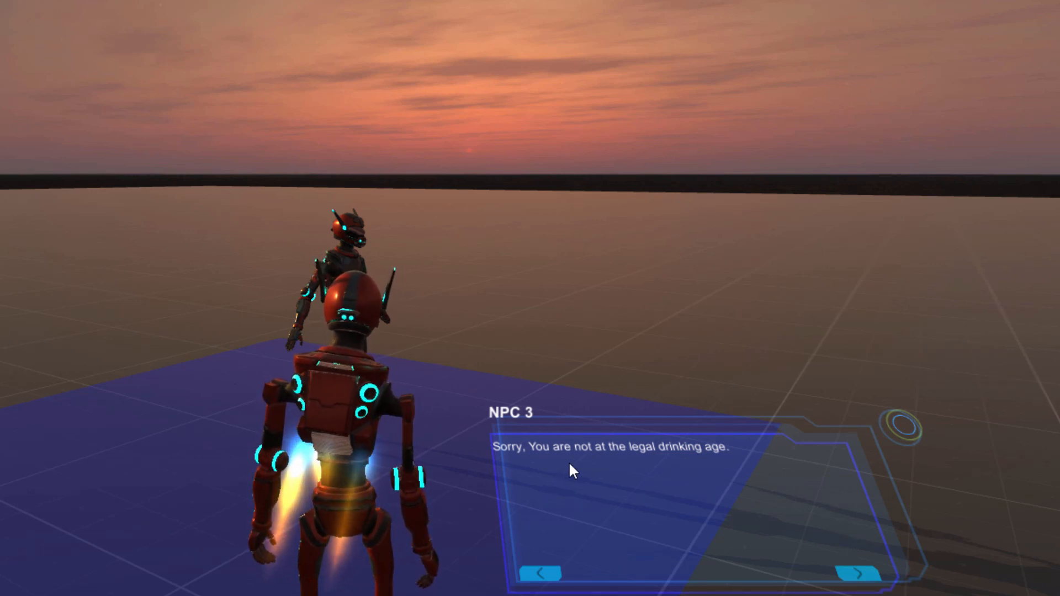
Step: Advance NPC 3's conversation from the drinking-age refusal through the Player's "Leave" line to its end
click(855, 576)
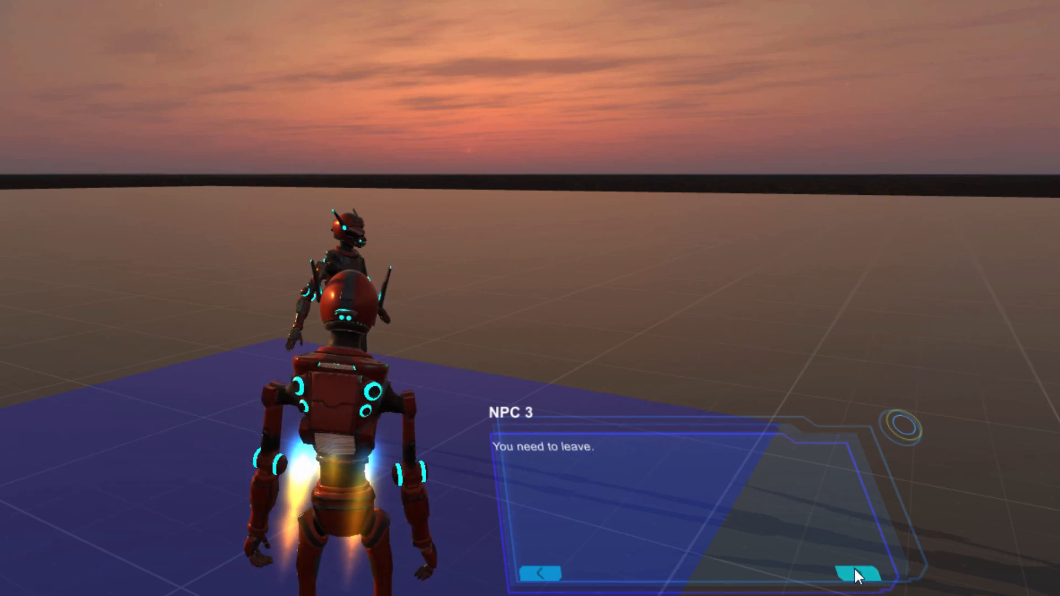
click(855, 570)
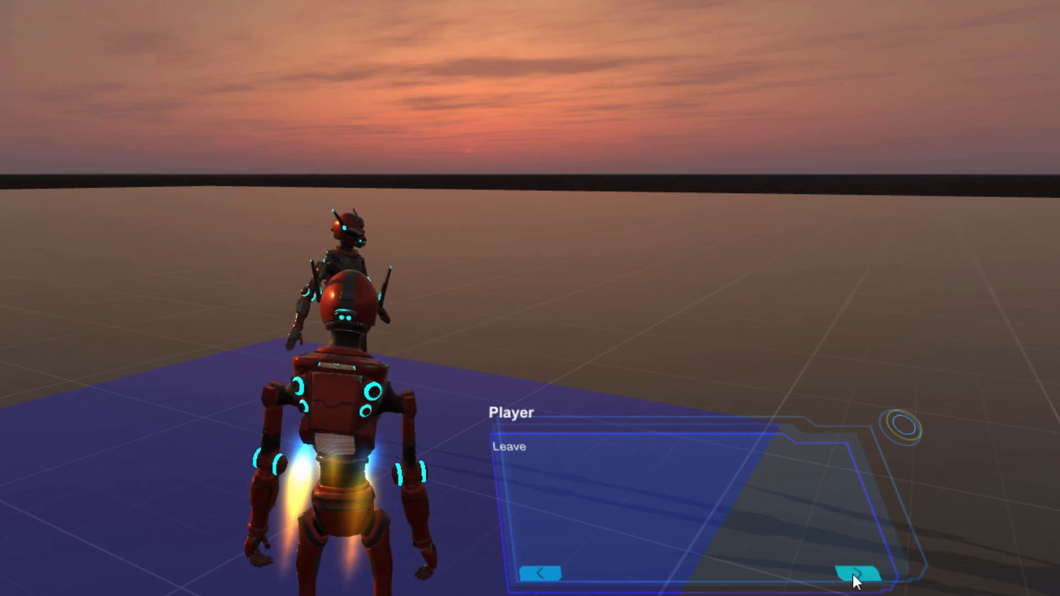
click(867, 574)
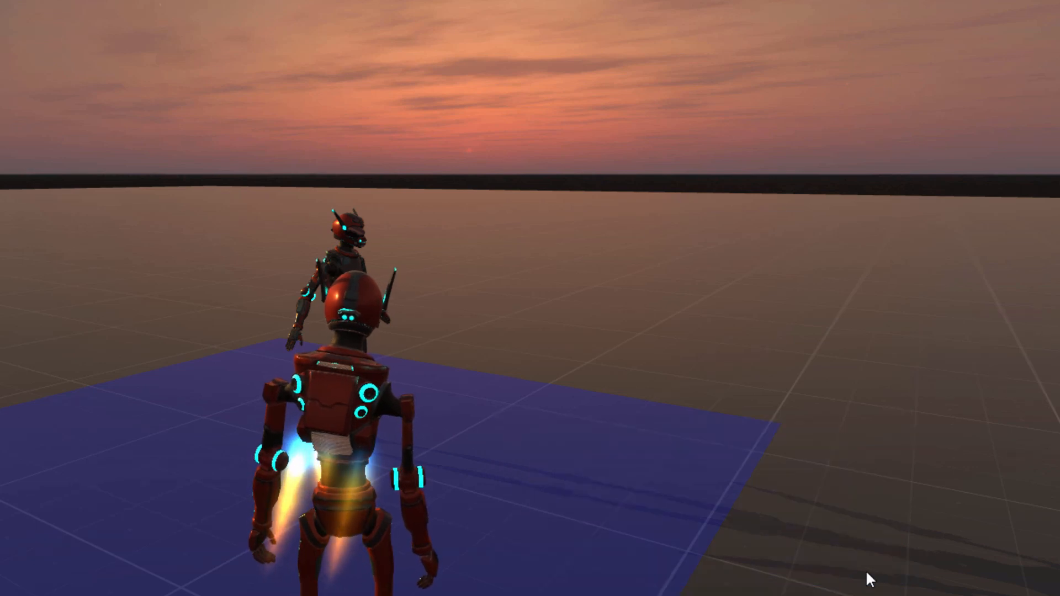
Step: Walk the Player away from NPC 3's purple zone, turn around in the open area, and stop the play test
key(d)
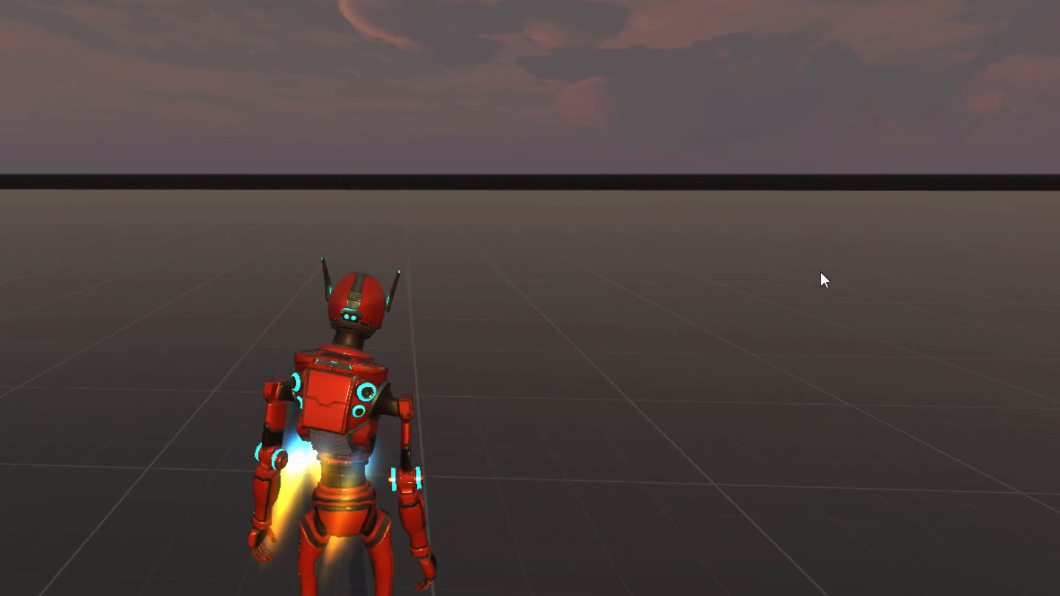
key(a)
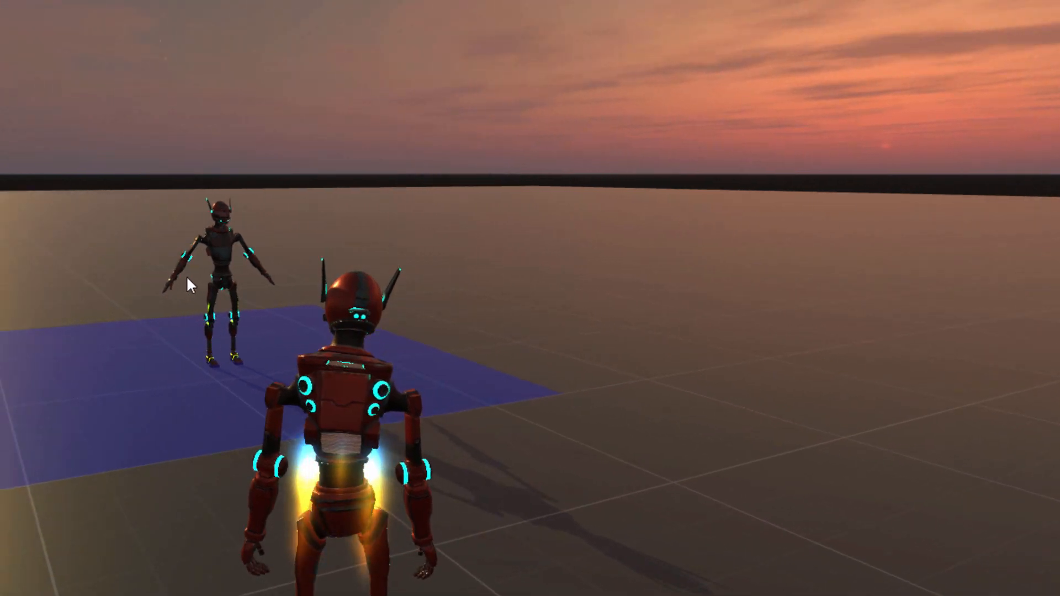
key(a)
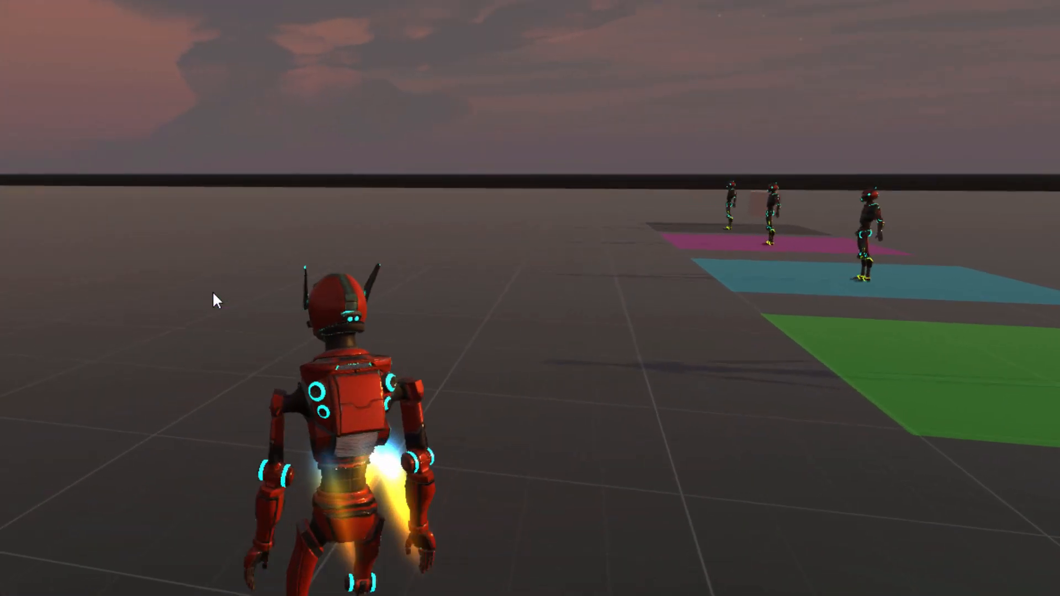
key(a)
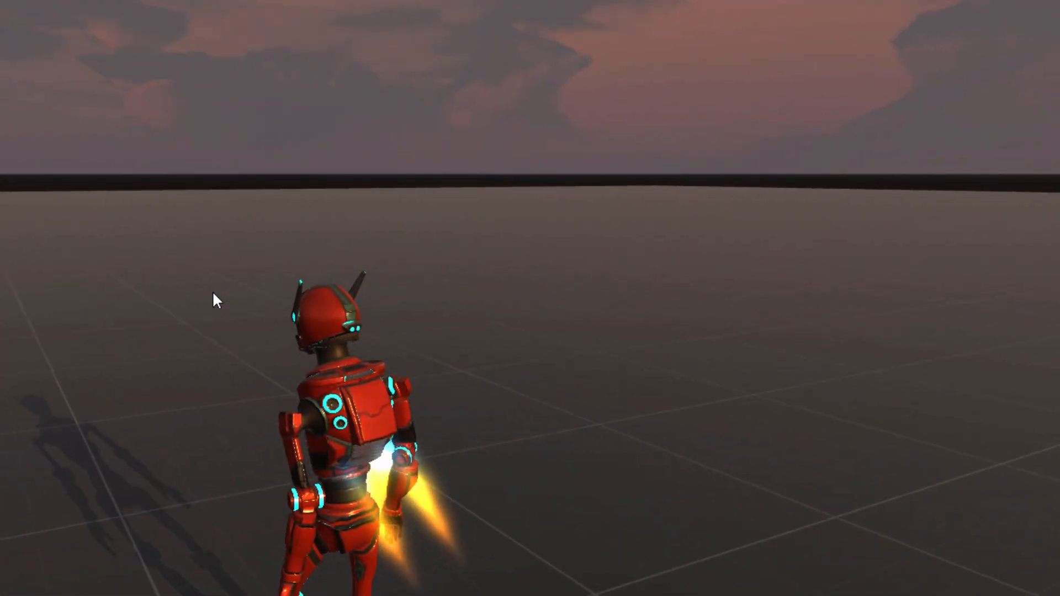
key(a)
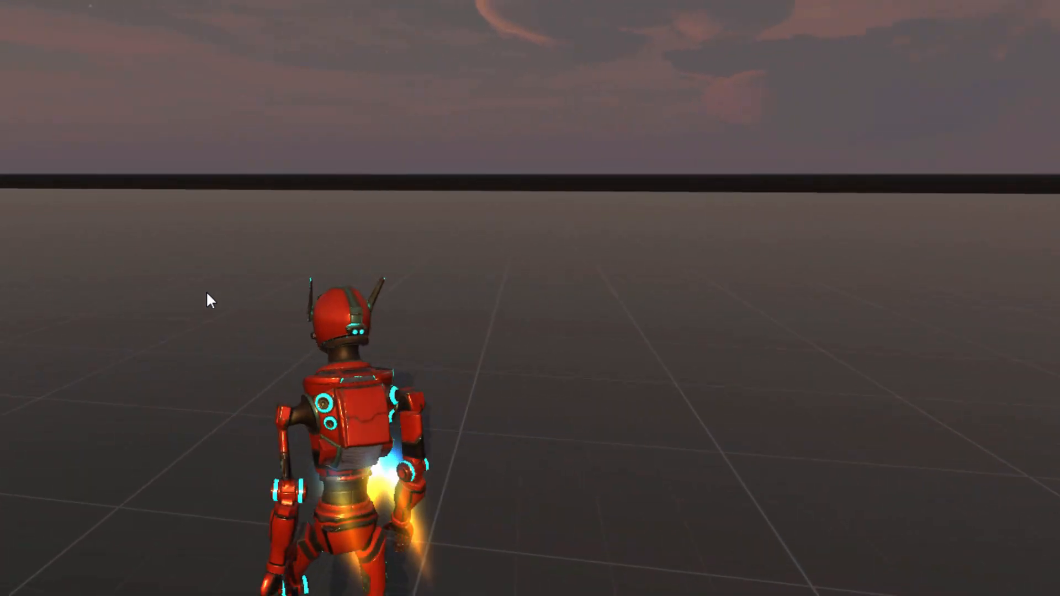
key(a)
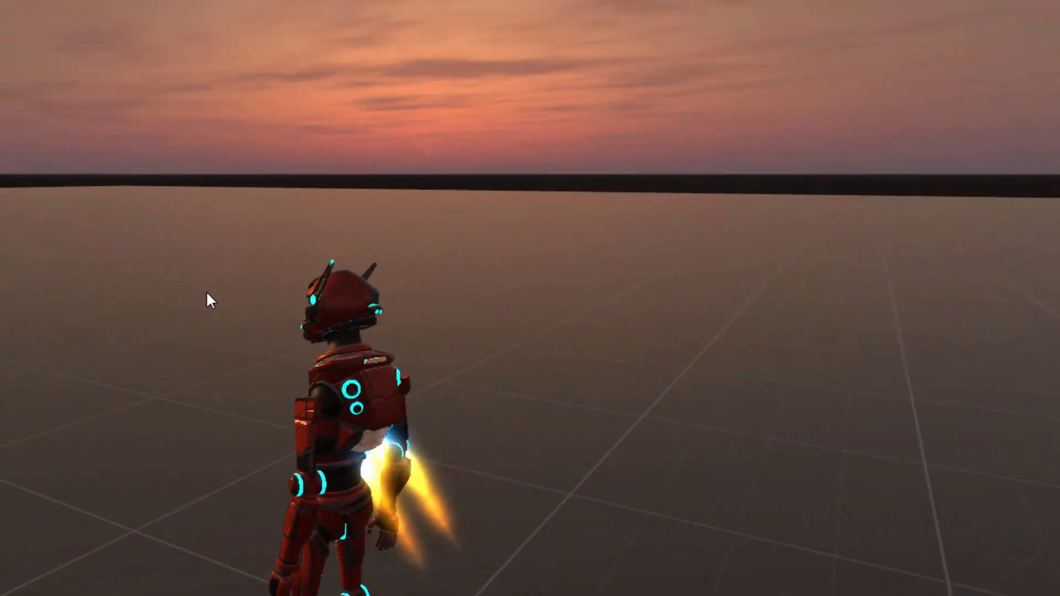
key(a)
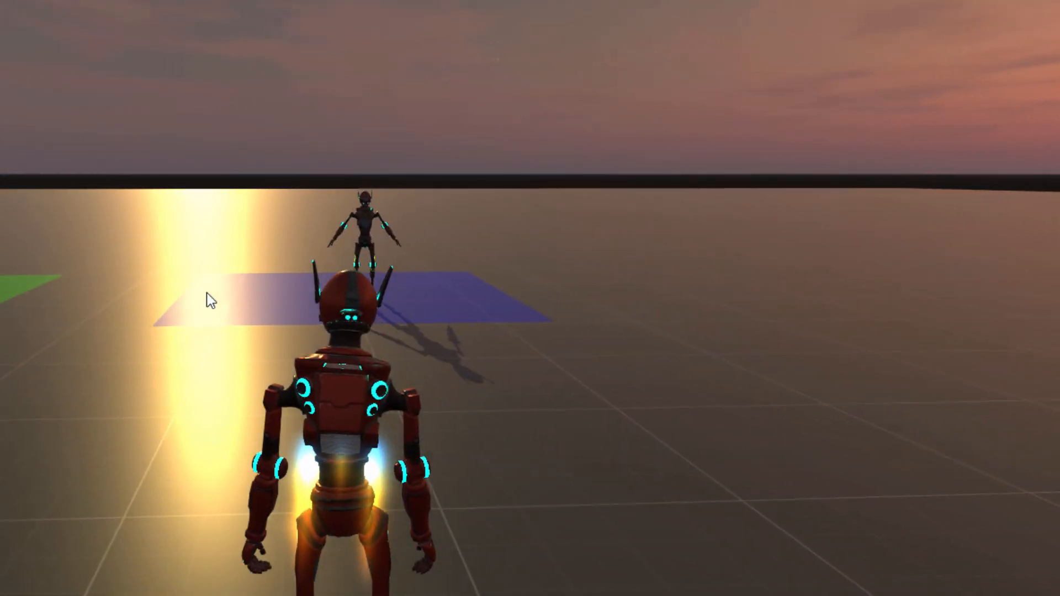
key(a)
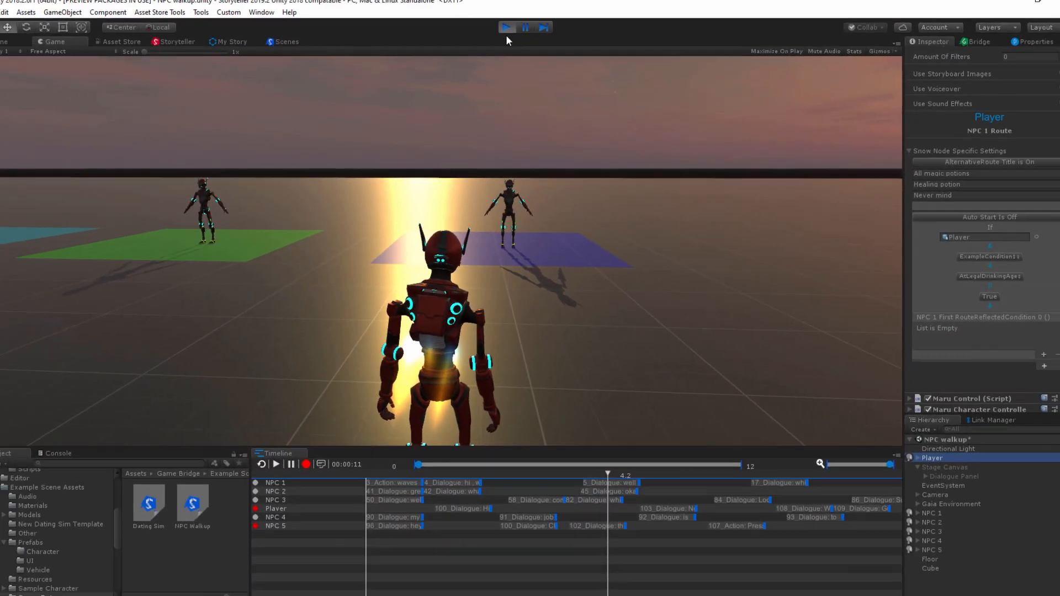
click(510, 33)
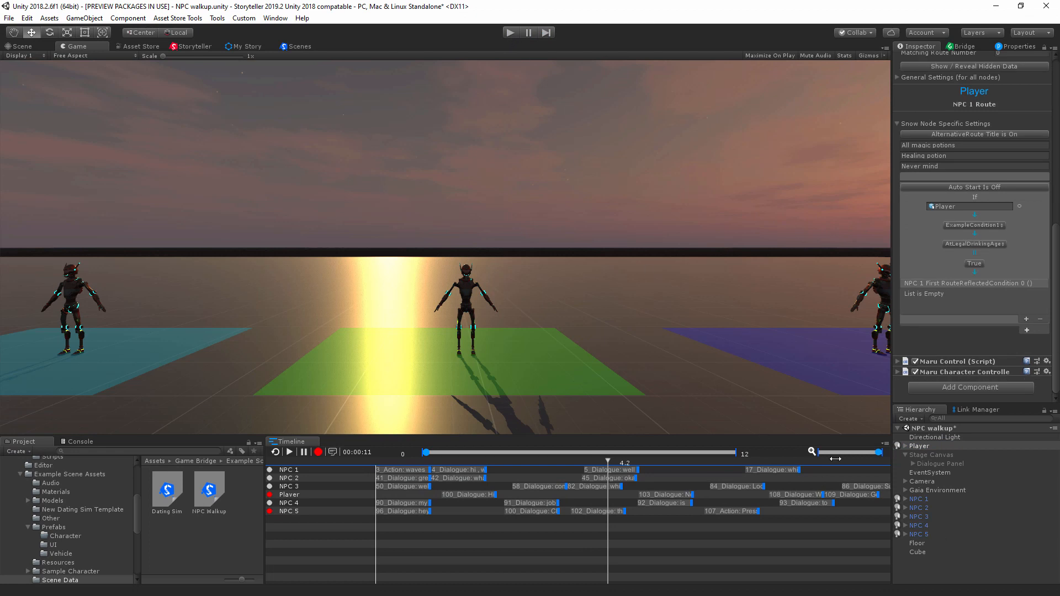
Step: Return to the scene view and frame the Player beside NPC 3's purple zone
click(922, 446)
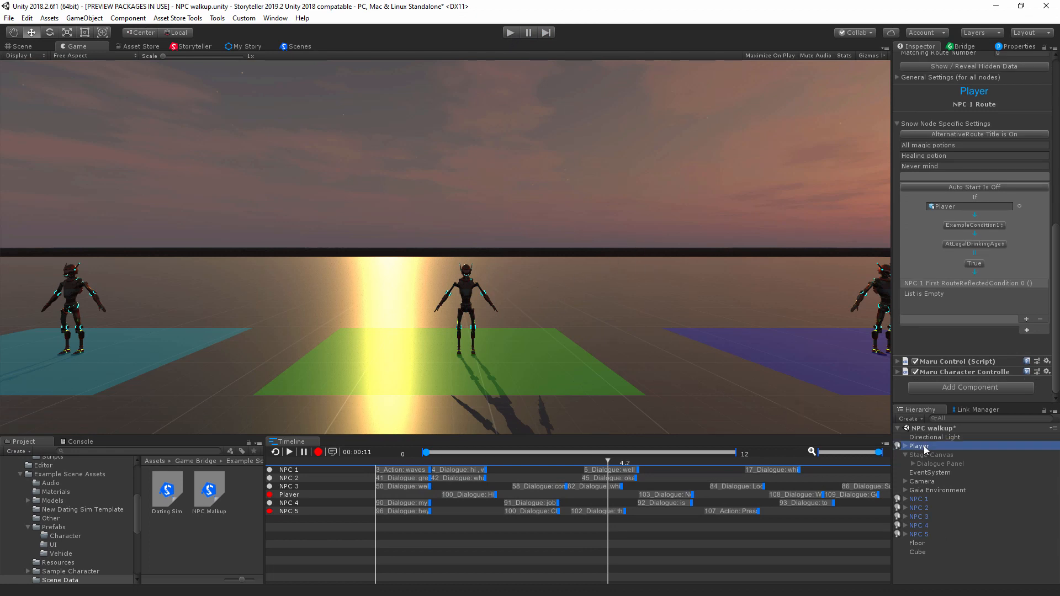
click(27, 51)
scroll(450, 298, down, 20)
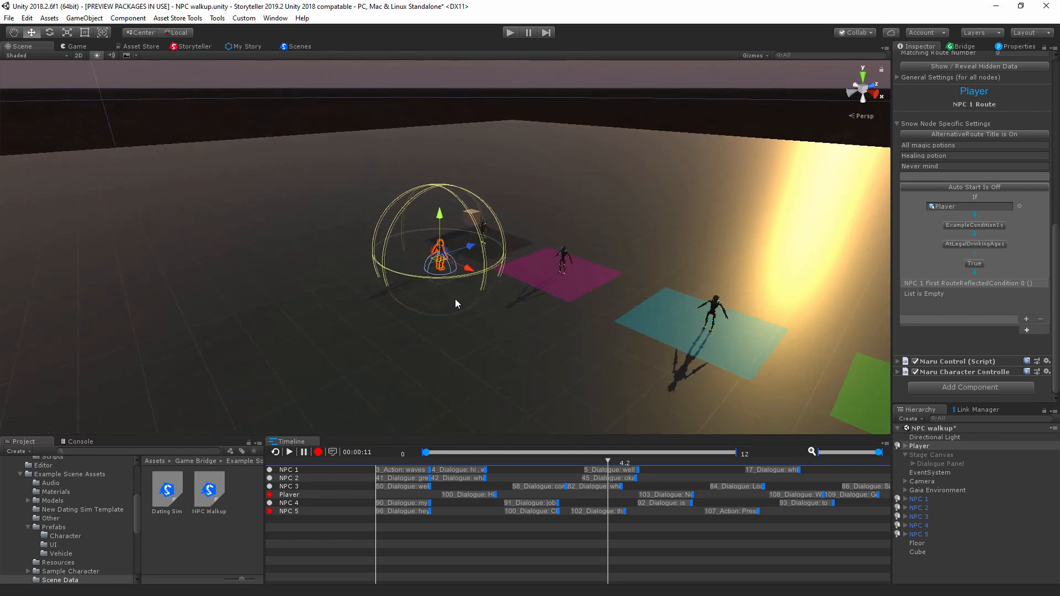
alt+drag(456, 303, 853, 285)
alt+drag(785, 332, 766, 278)
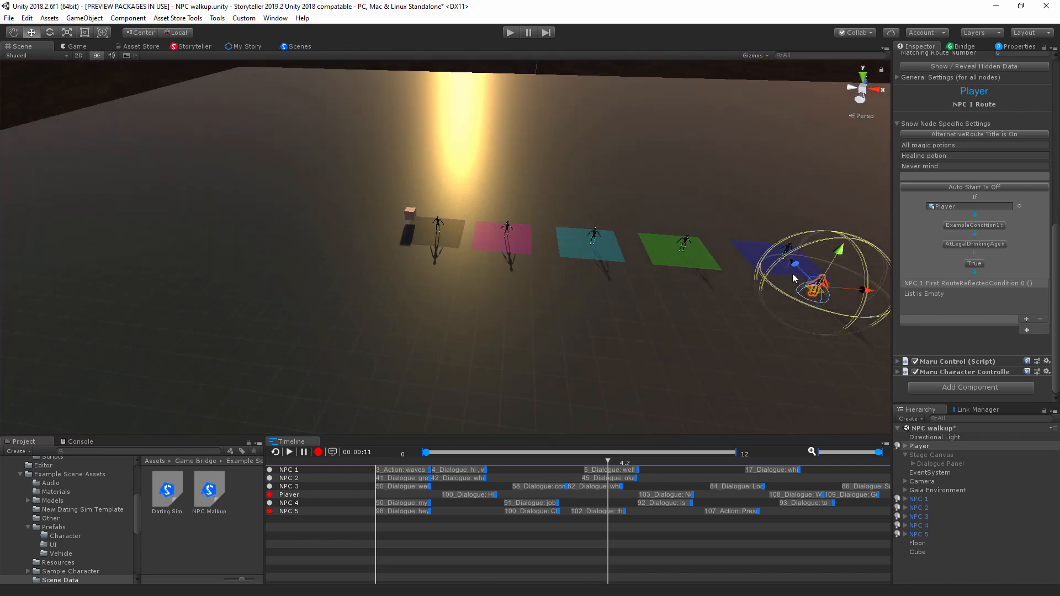
key(f)
alt+drag(652, 240, 619, 181)
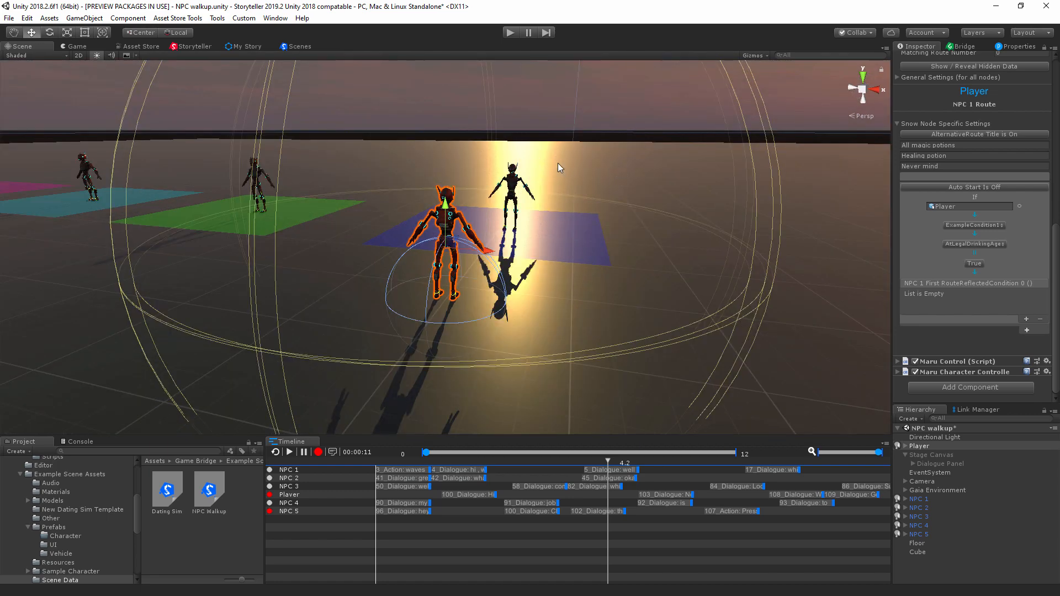
Step: Select NPC 3 and create a 3D cube in the scene at its location
click(518, 187)
click(82, 18)
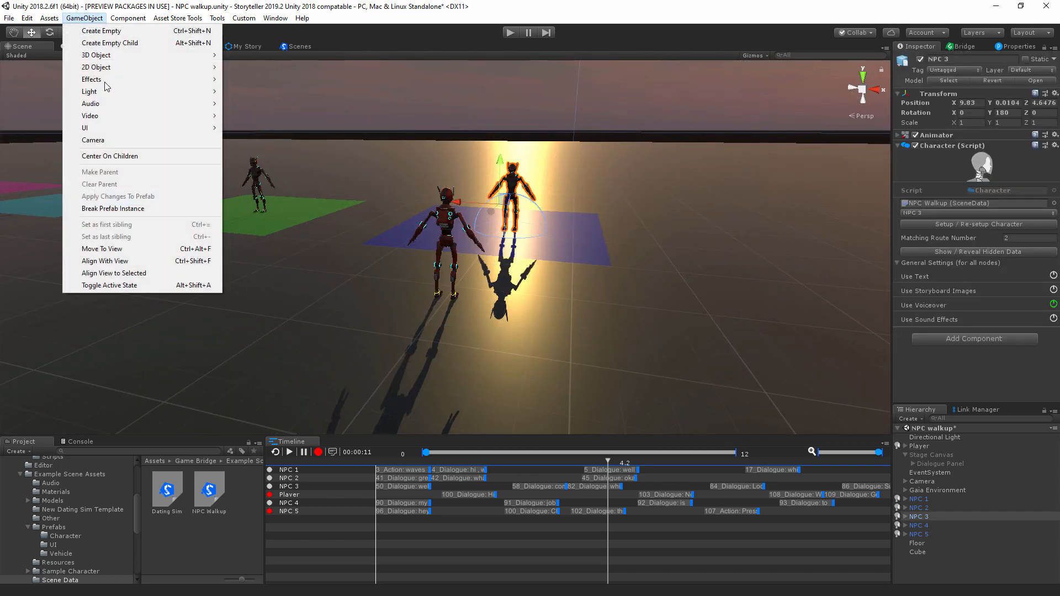
mouse_move(167, 57)
click(246, 55)
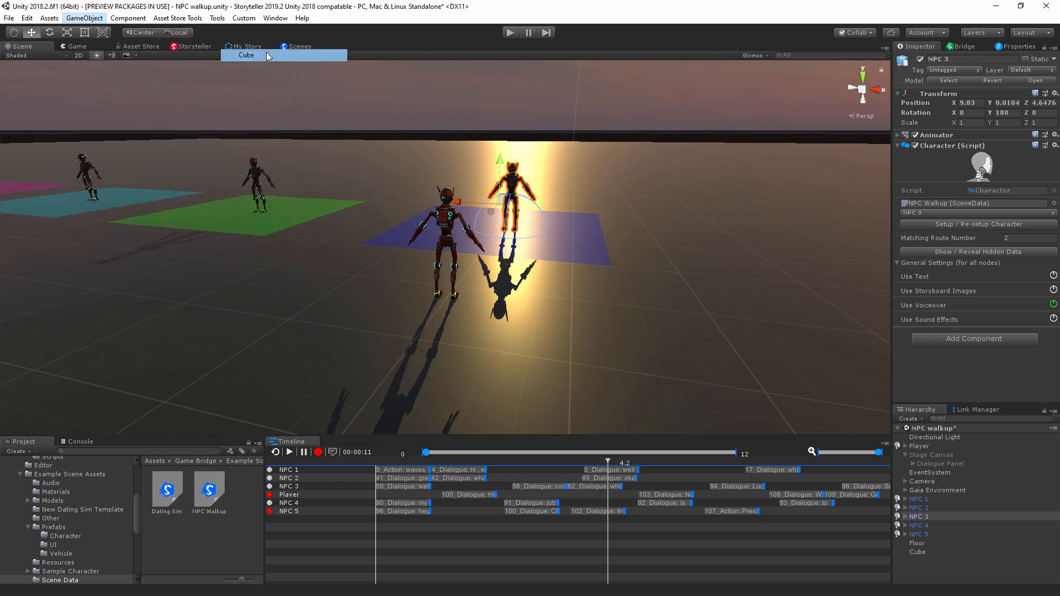
Step: Raise the new cube above NPC 3 to a Y position of about 4.84
alt+drag(630, 211, 719, 215)
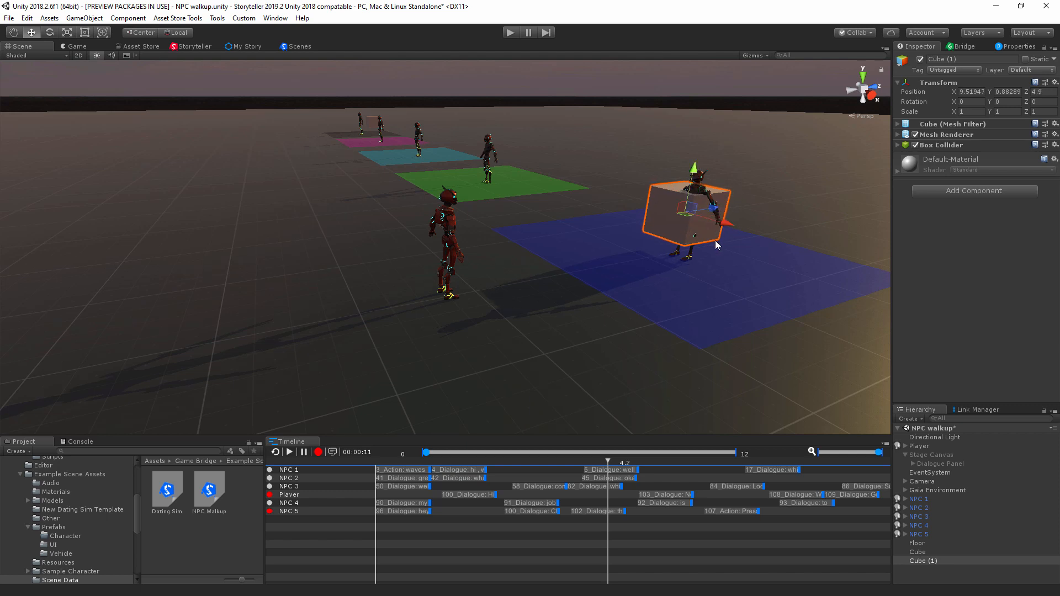
alt+drag(669, 257, 756, 248)
drag(641, 165, 652, 76)
alt+drag(643, 167, 567, 83)
alt+drag(594, 174, 230, 159)
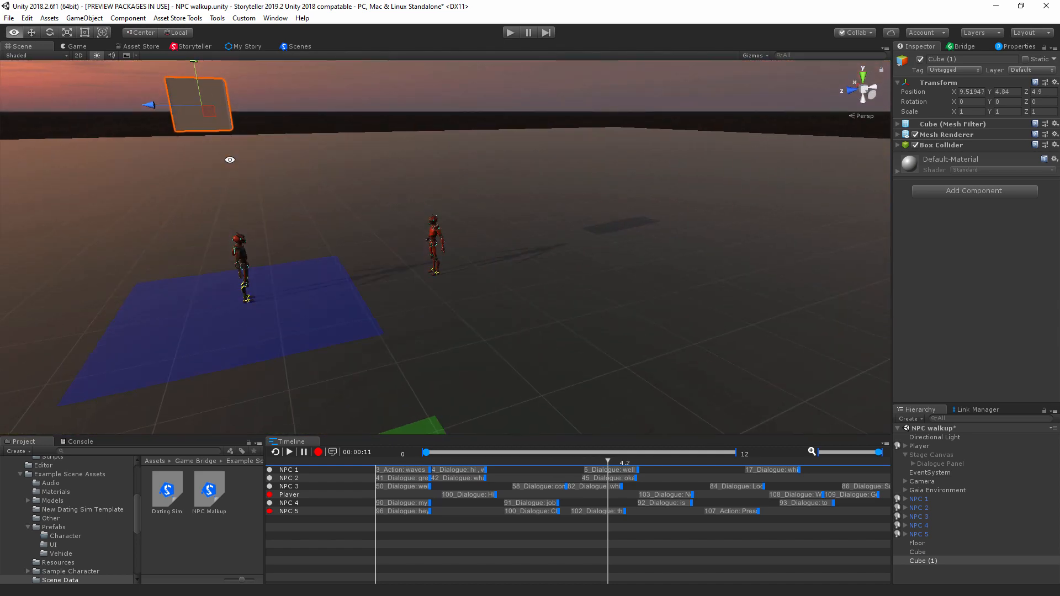
Step: Add a Rigidbody component to the raised cube and disable its Use Gravity option
alt+drag(157, 110, 320, 165)
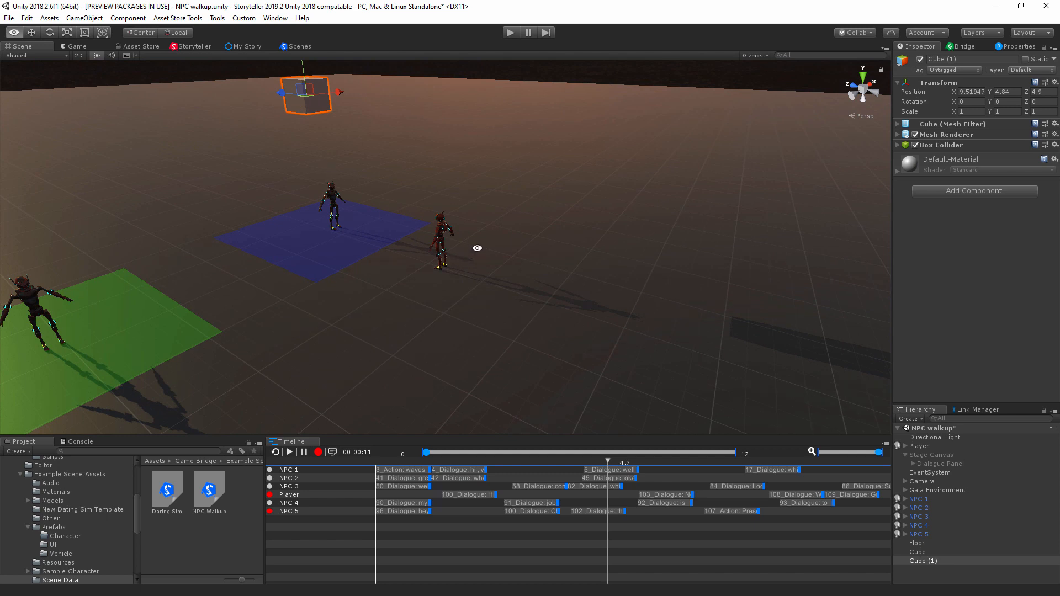
alt+drag(477, 248, 814, 245)
click(923, 191)
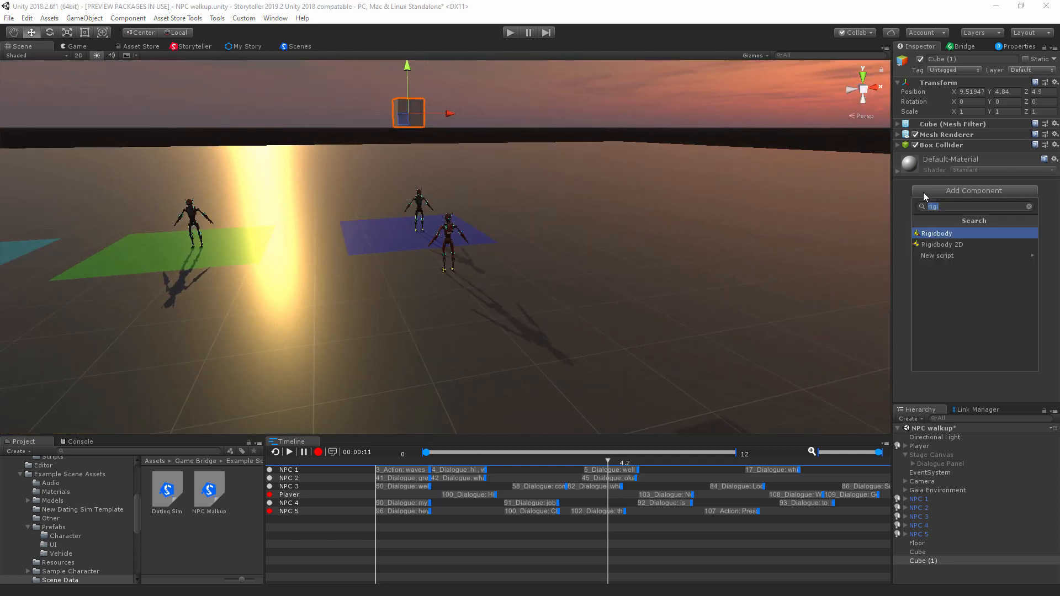
click(941, 230)
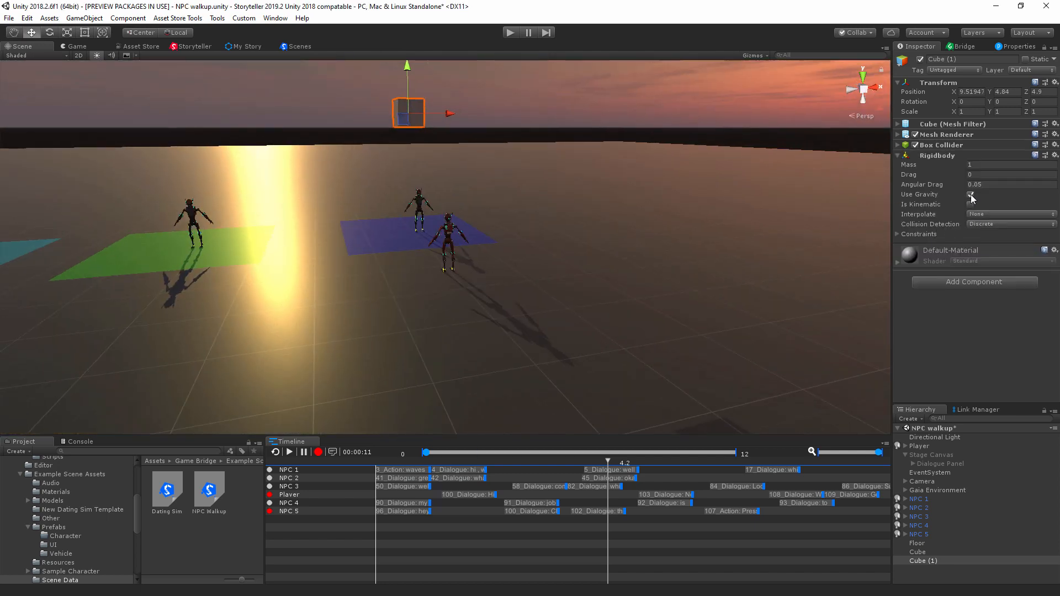
Step: Select the Player and examine its dialogue routes and opening lines in the Storyteller graph
click(920, 446)
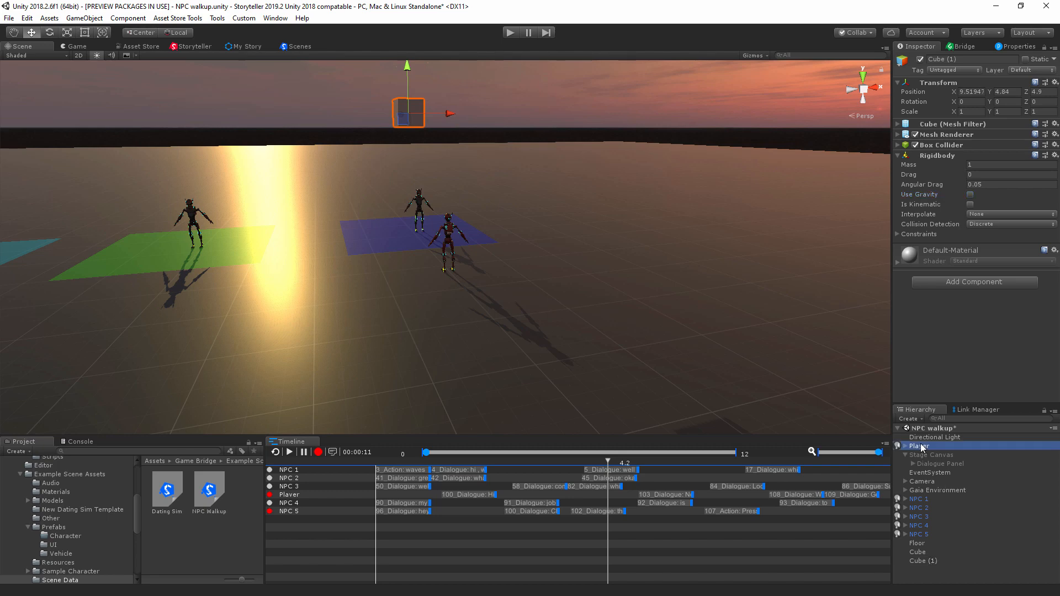
scroll(942, 286, down, 10)
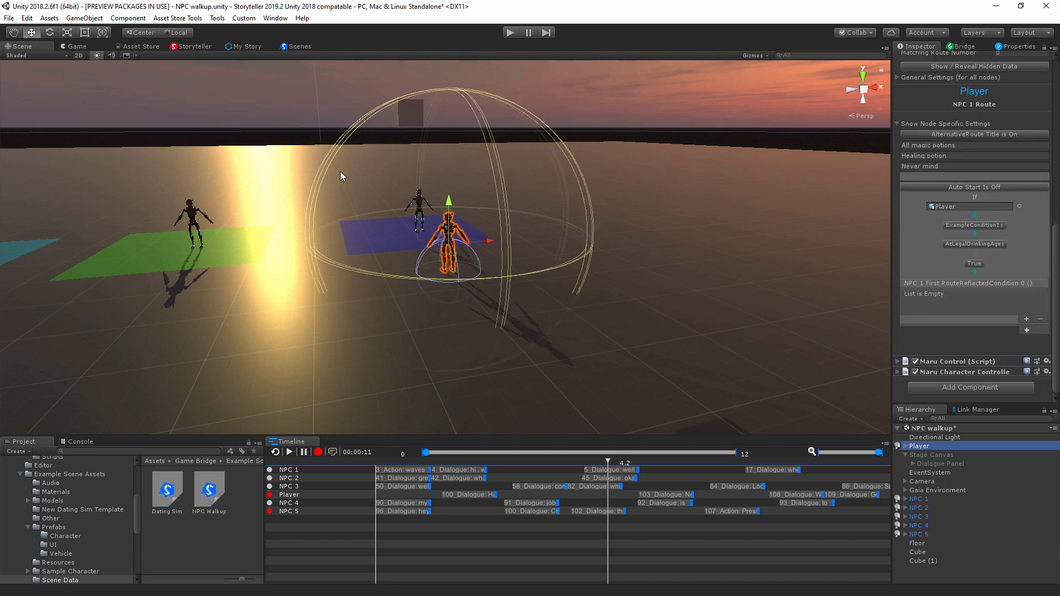
click(190, 46)
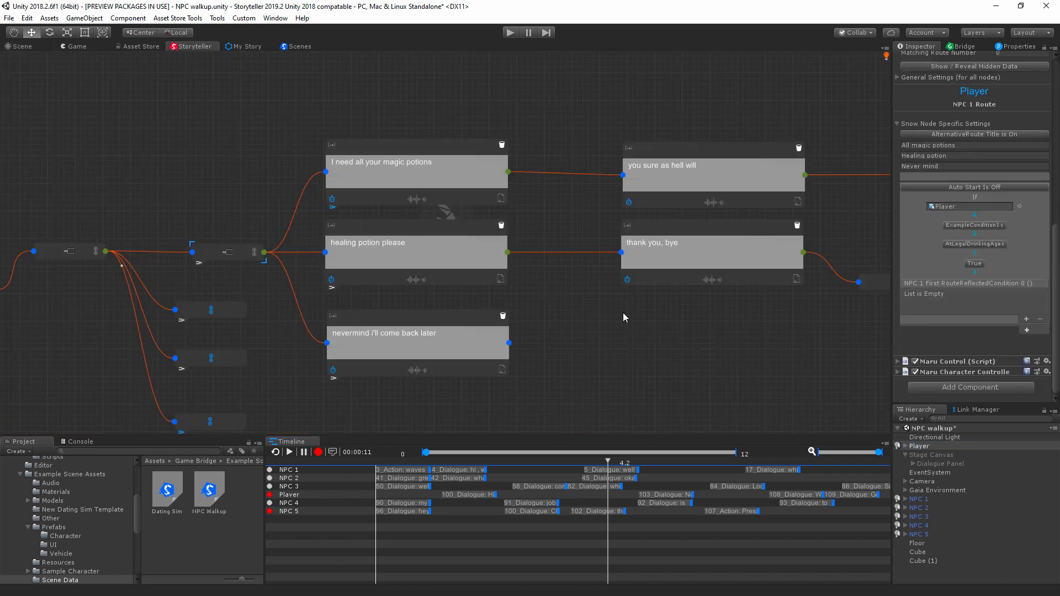
middle_drag(710, 356, 529, 299)
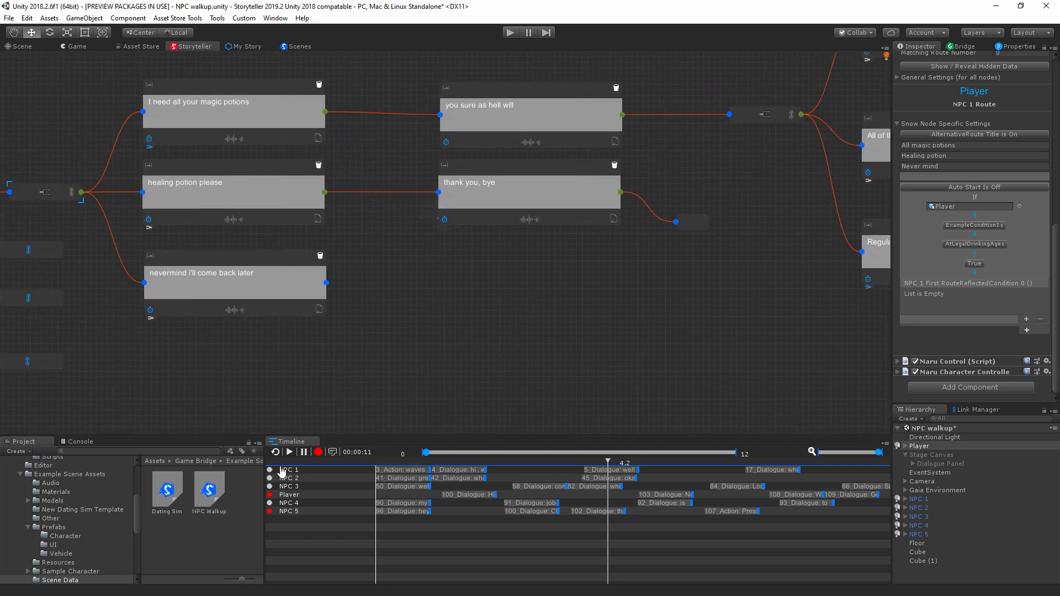
middle_drag(656, 378, 507, 340)
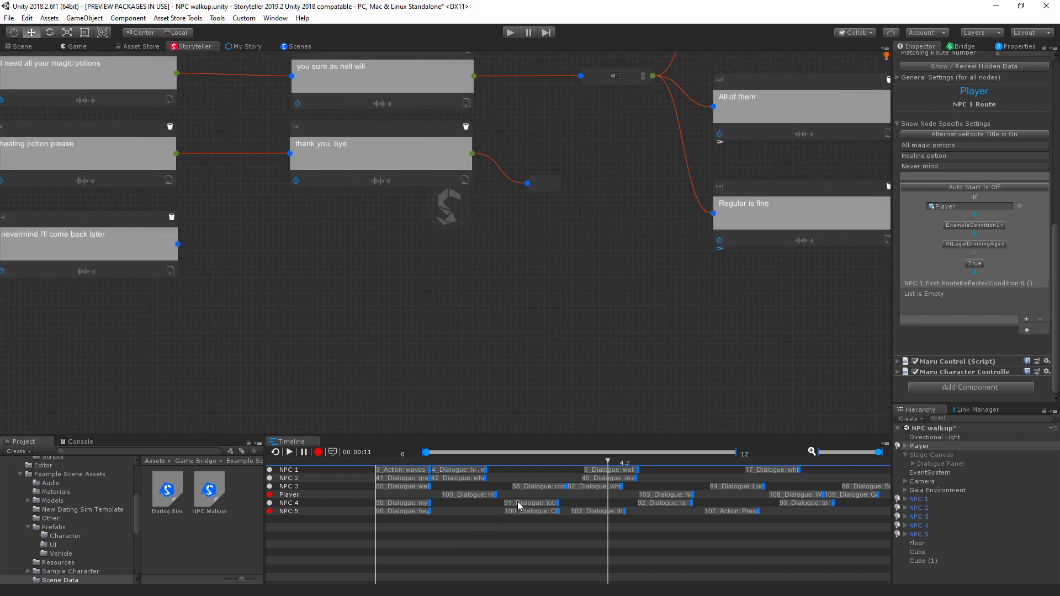
click(477, 496)
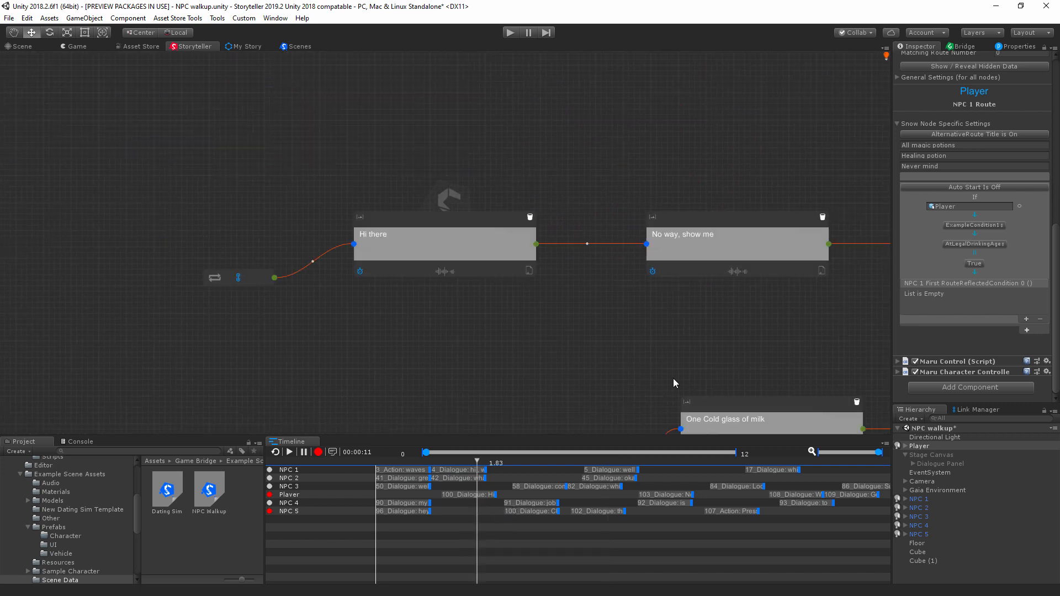
middle_drag(748, 325, 512, 203)
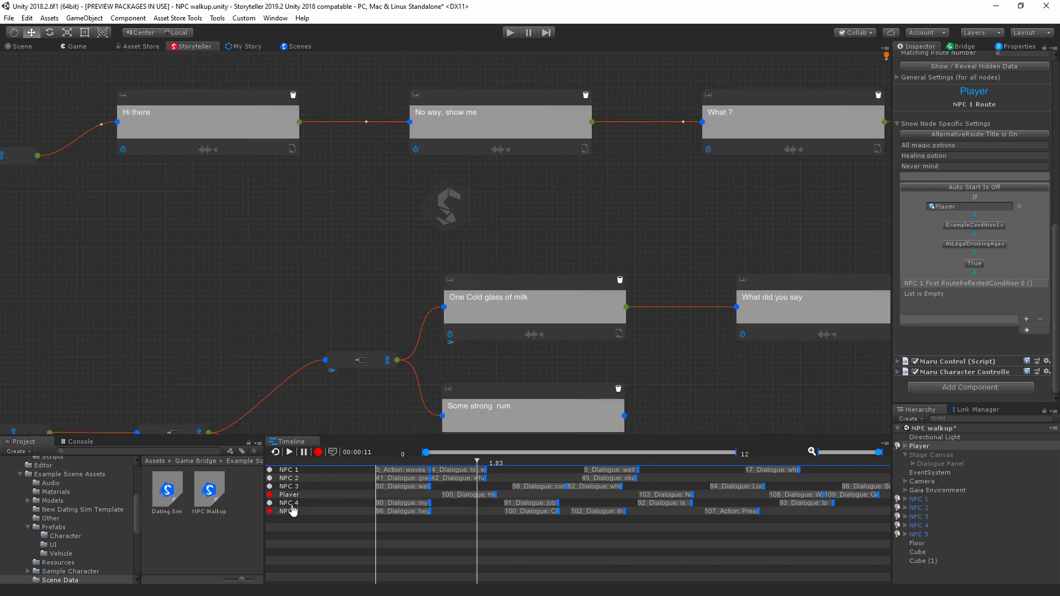
Step: Go to NPC 3's dialogue branch, switch off the NPC 5 and Player sample markers, and select the "You need to leave." node
click(293, 489)
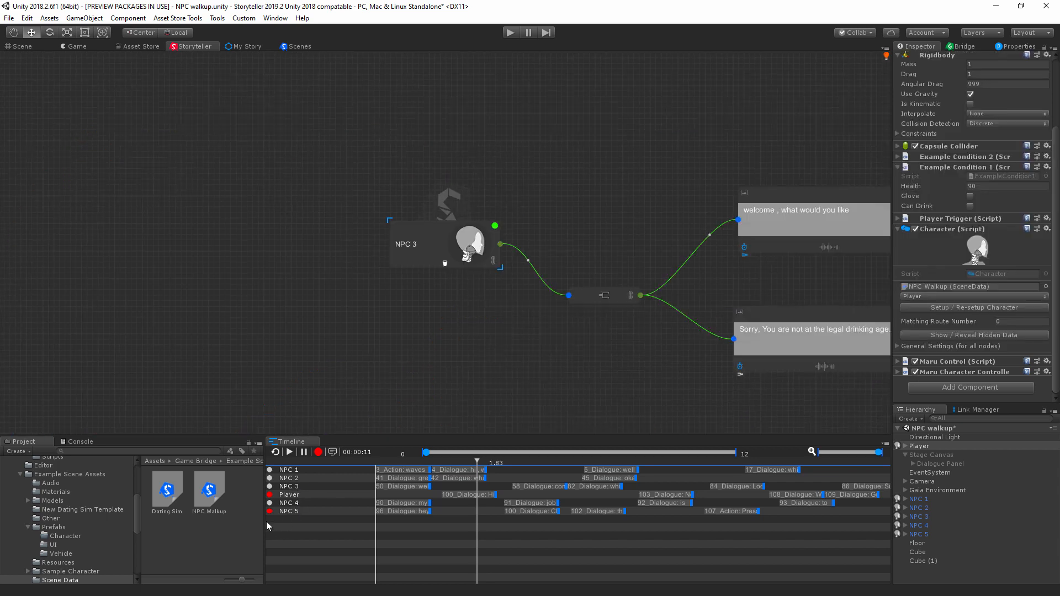
click(269, 511)
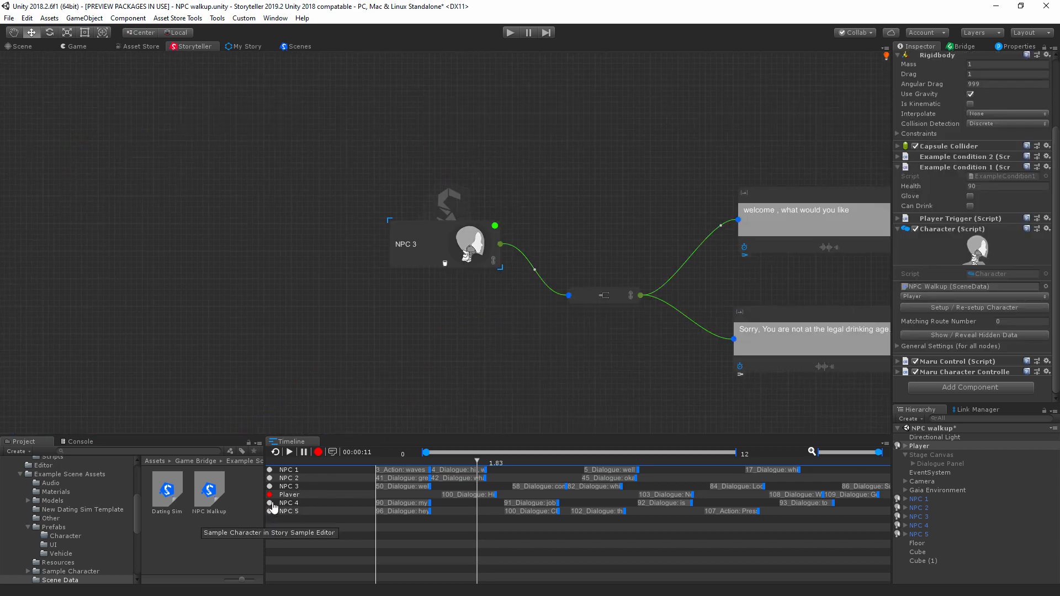
click(270, 495)
middle_drag(870, 362, 464, 317)
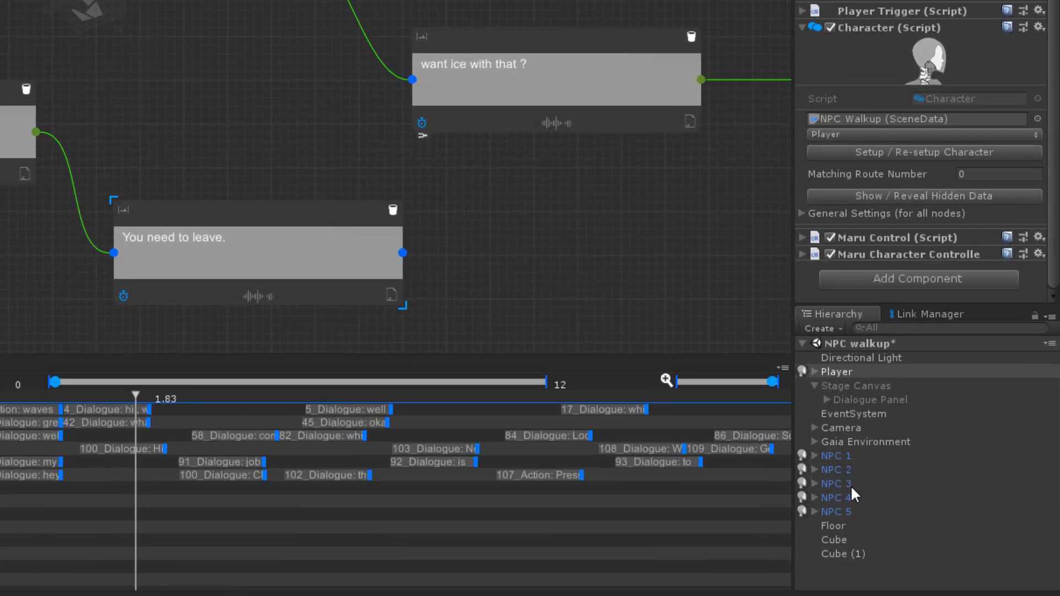
Step: Add an event to the condition of NPC 3's "You need to leave." node and assign Cube (1) as its target object
click(928, 516)
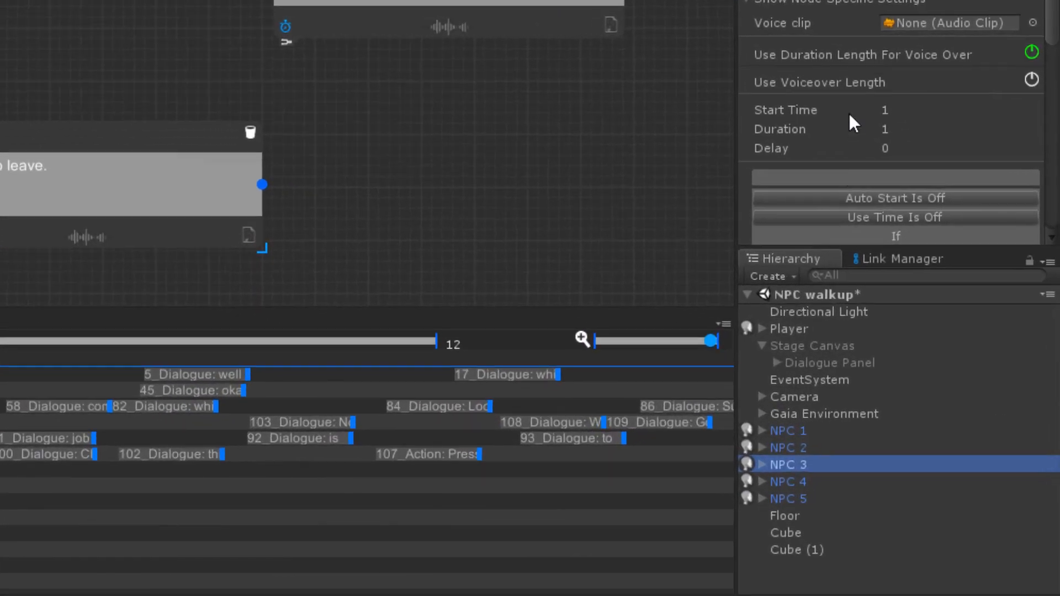
scroll(952, 339, down, 5)
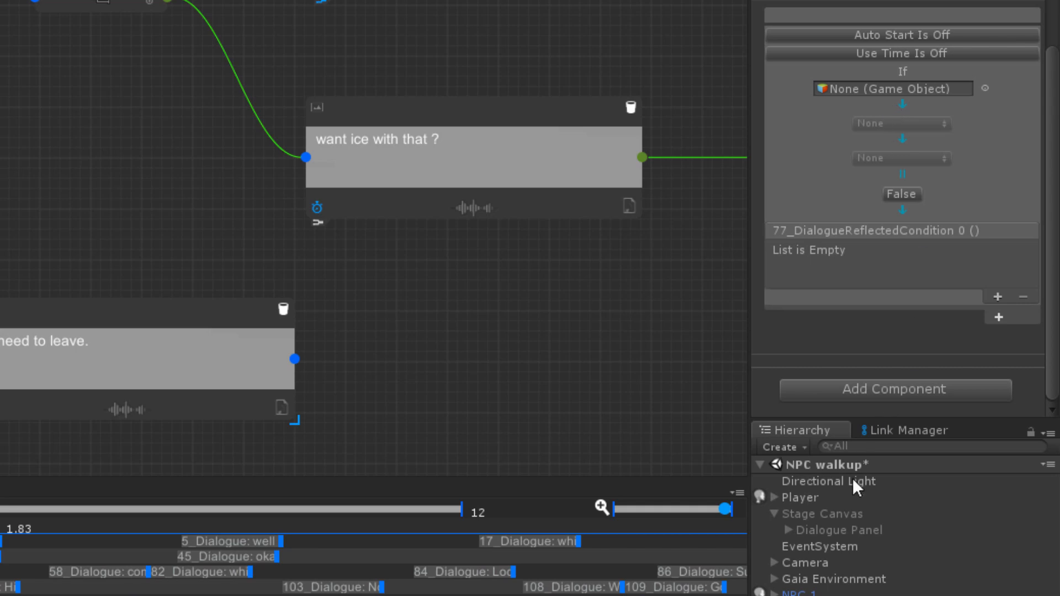
click(998, 297)
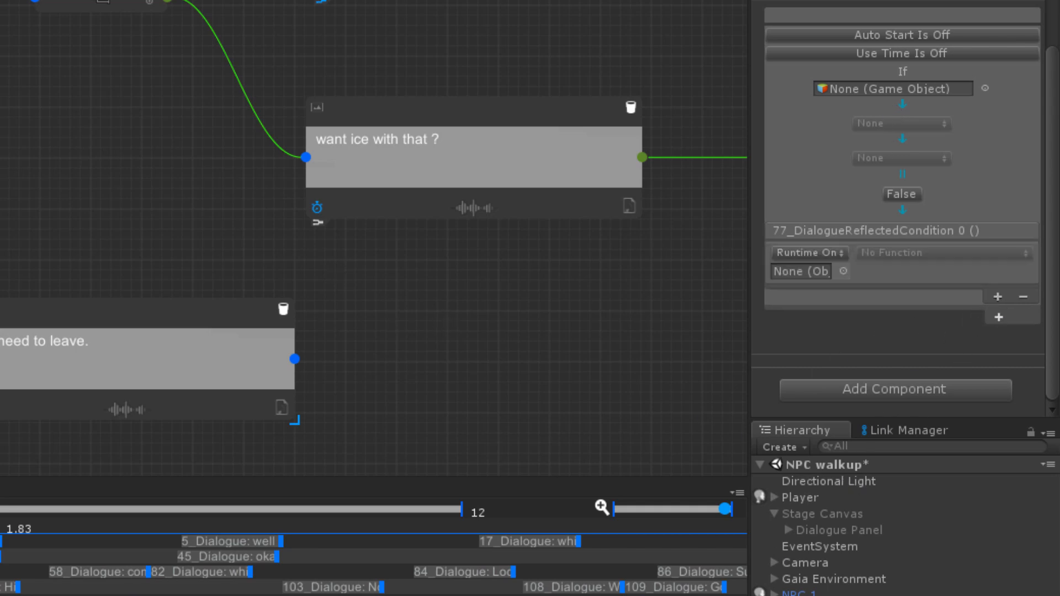
drag(791, 276, 793, 273)
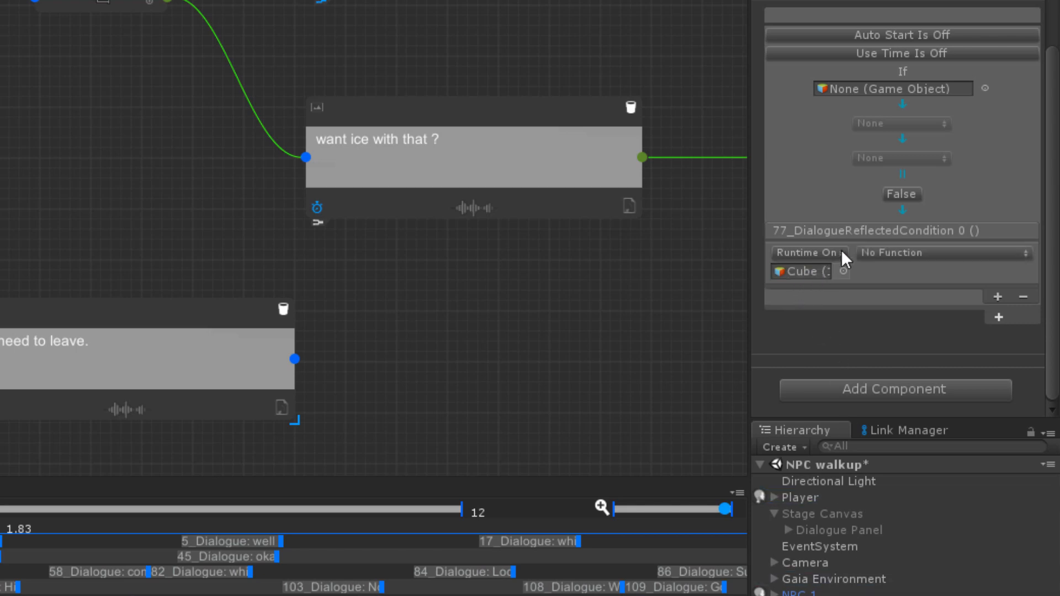
Step: Set the event's function to Rigidbody.useGravity with the value enabled, and turn on Auto Start for the condition
click(890, 250)
mouse_move(920, 416)
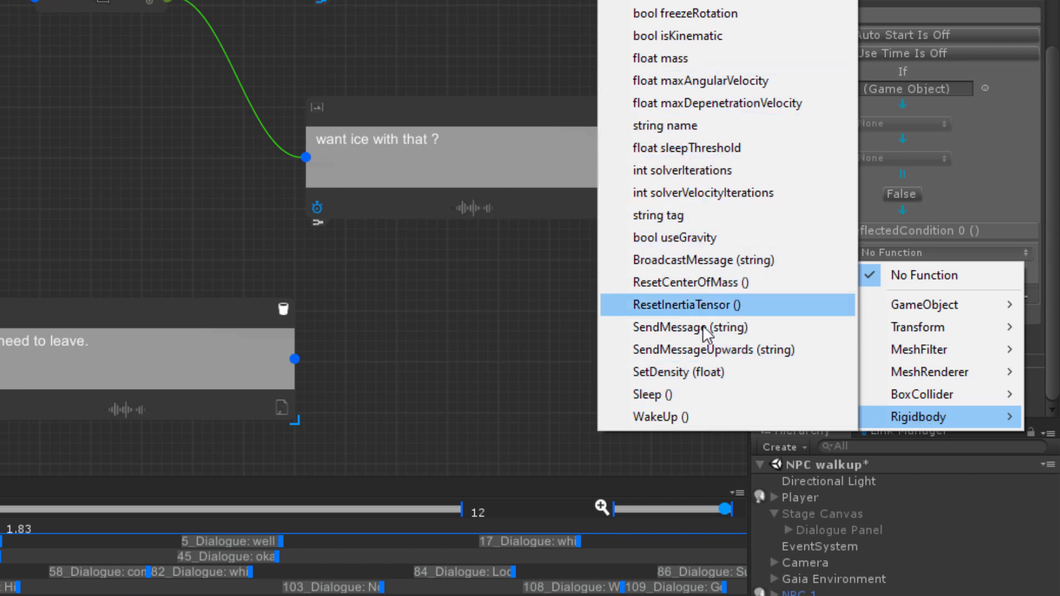
click(670, 238)
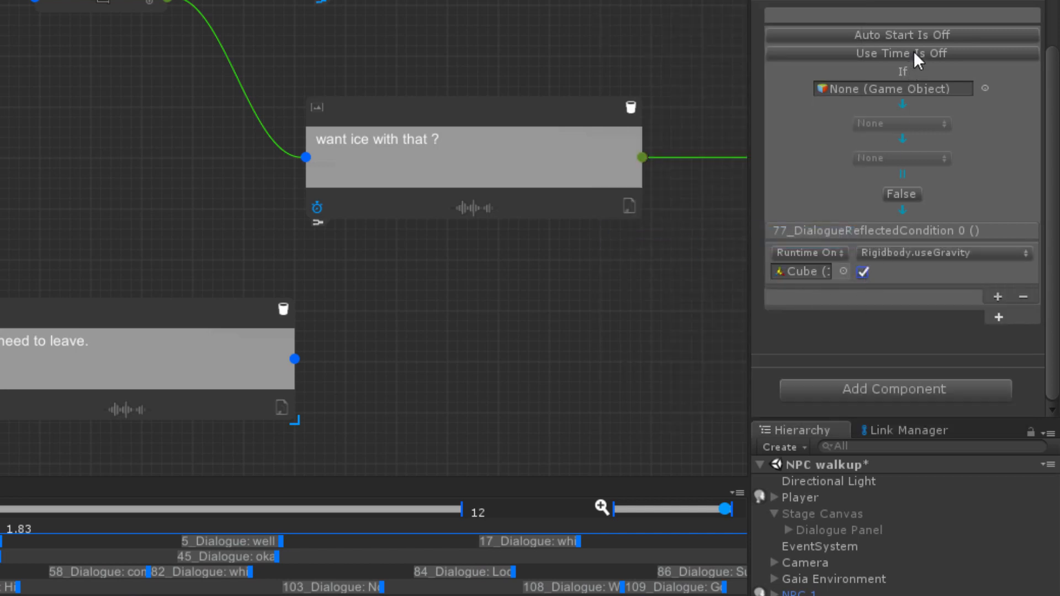
click(910, 34)
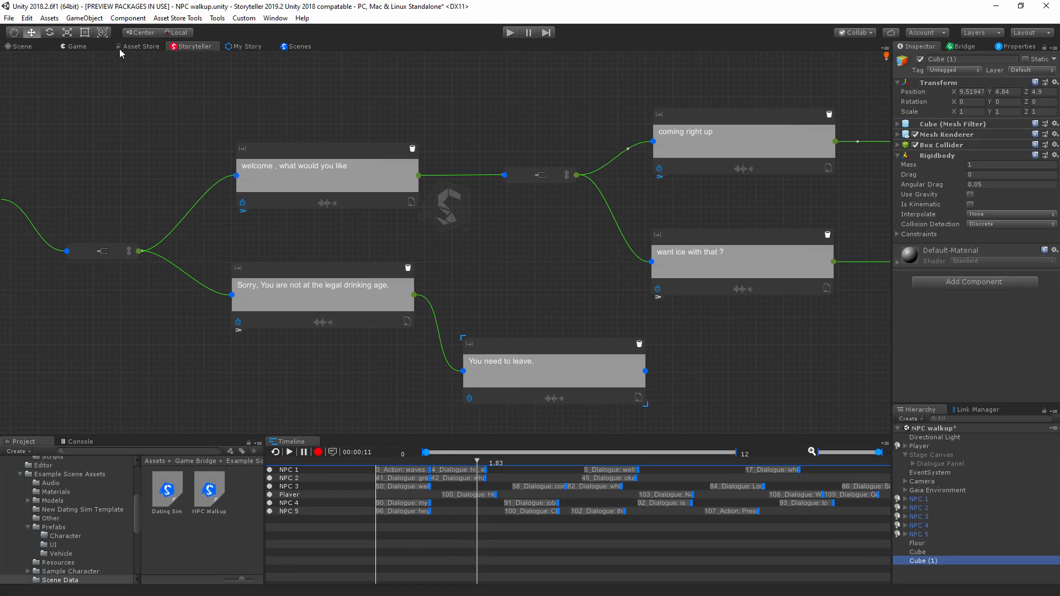
Step: Check the Active Character Dialogue Set of the NPC Walkup scene data asset
click(213, 478)
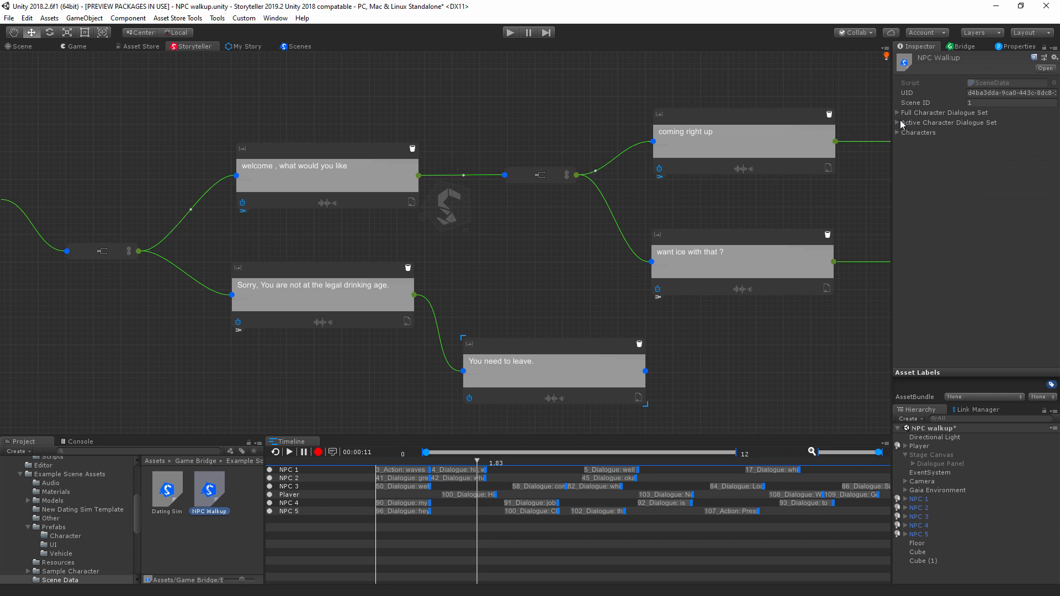
click(898, 122)
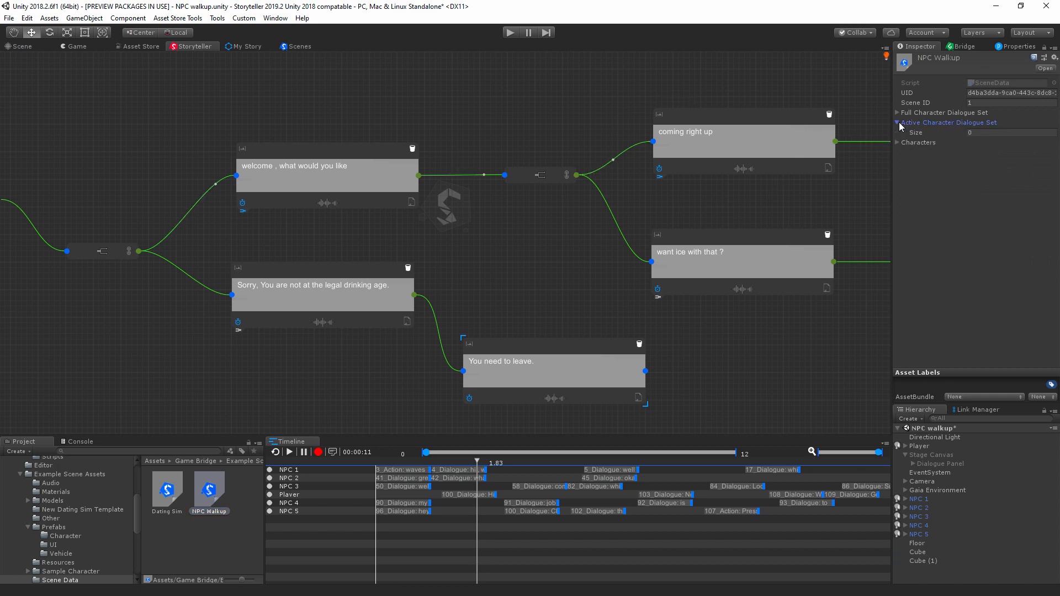
click(900, 124)
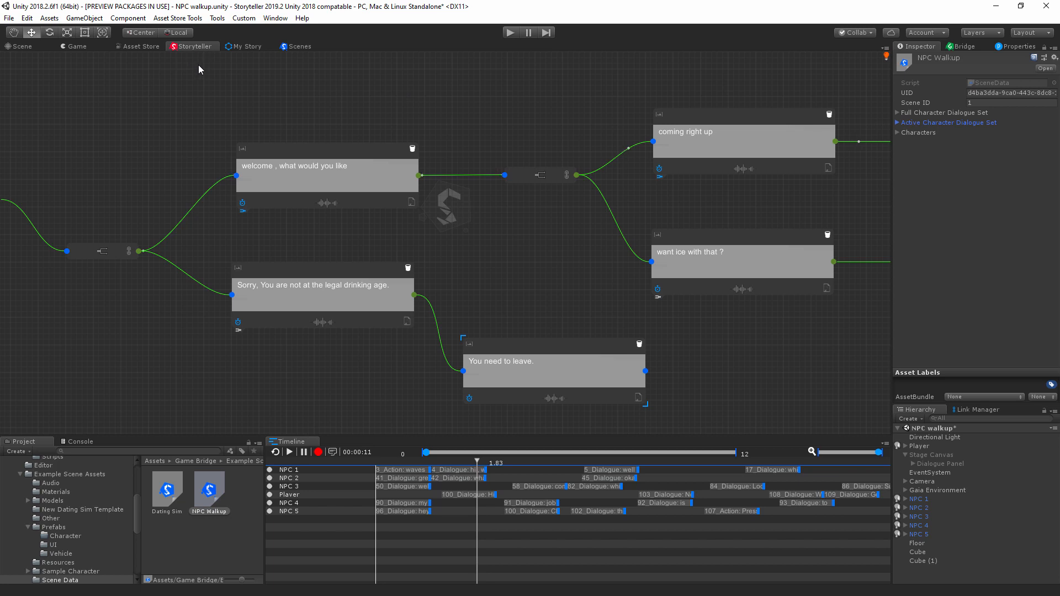
Step: Play the scene and walk the Player up to NPC 3 to start its dialogue
click(510, 33)
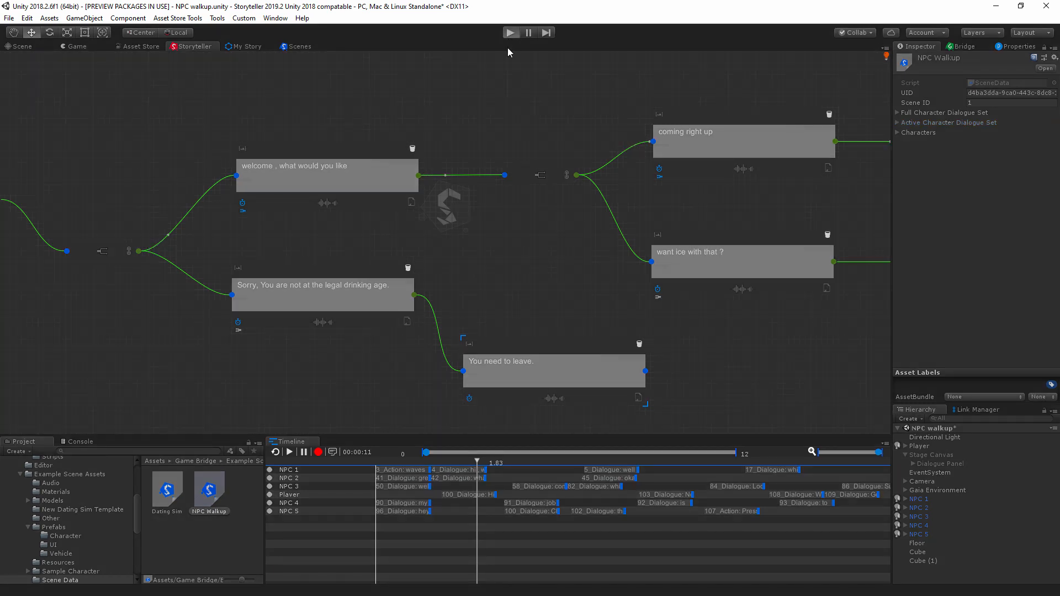
key(w)
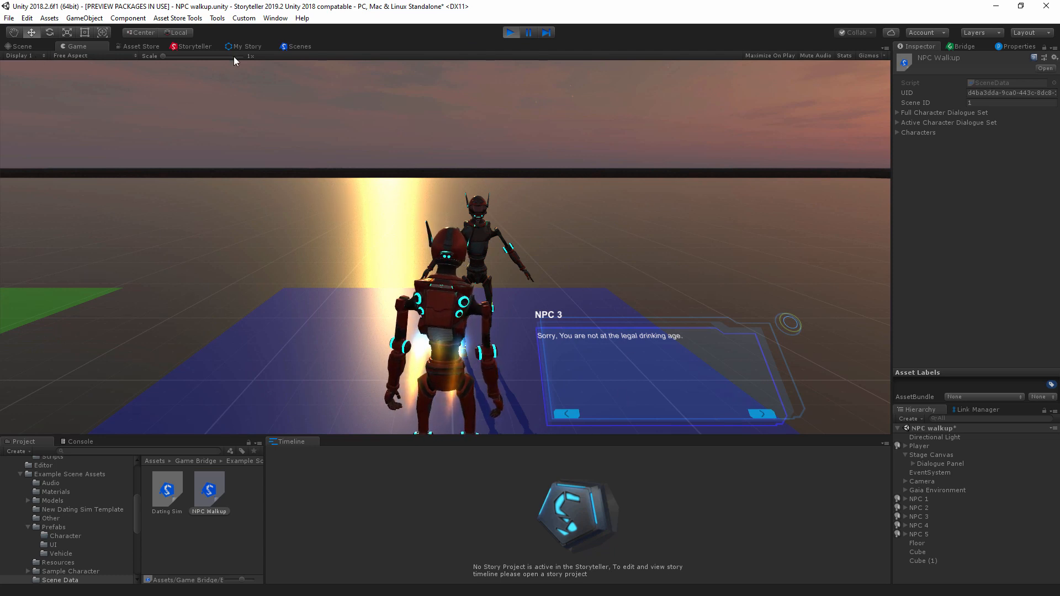
Step: Scale the cube above NPC 3 up to about 2.11 on all axes and shift it to a Z position of about 4.63
click(21, 47)
click(411, 118)
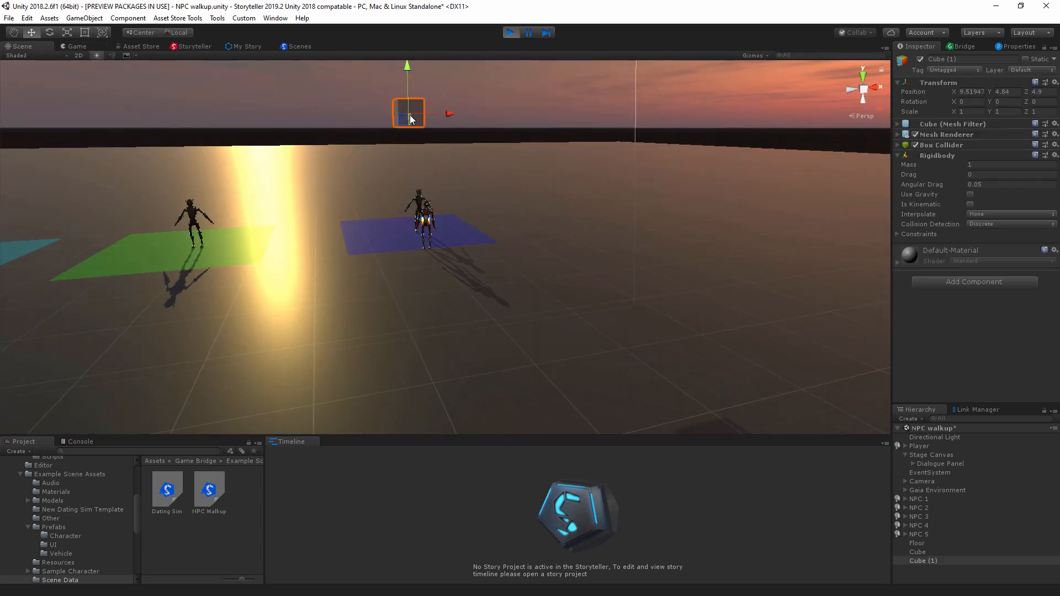
right_drag(388, 173, 559, 194)
drag(209, 112, 305, 82)
key(r)
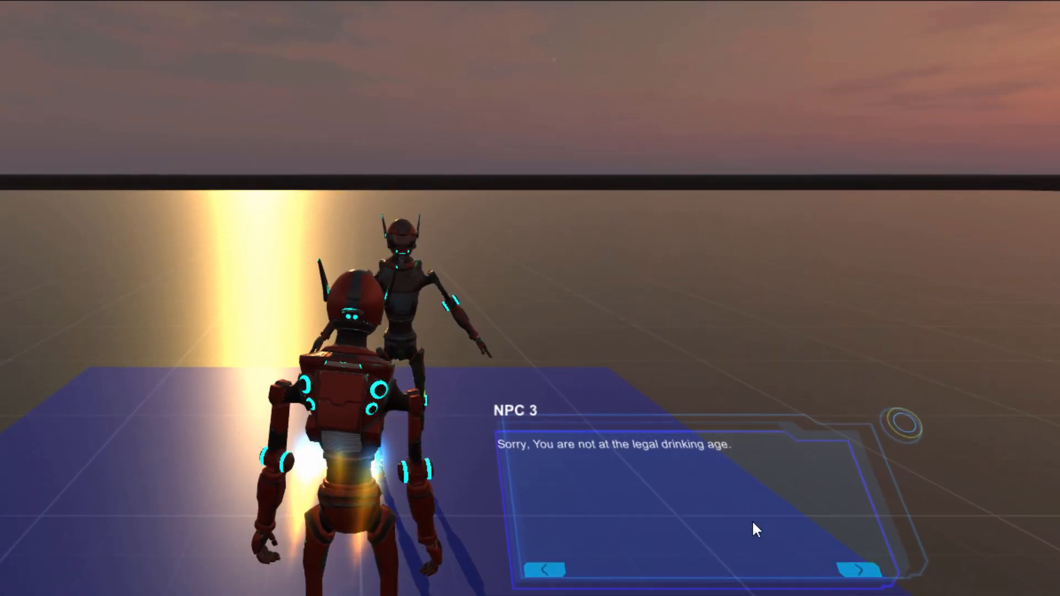
Step: Advance NPC 3's dialogue to "You need to leave." in the running game and walk the Player away
click(855, 571)
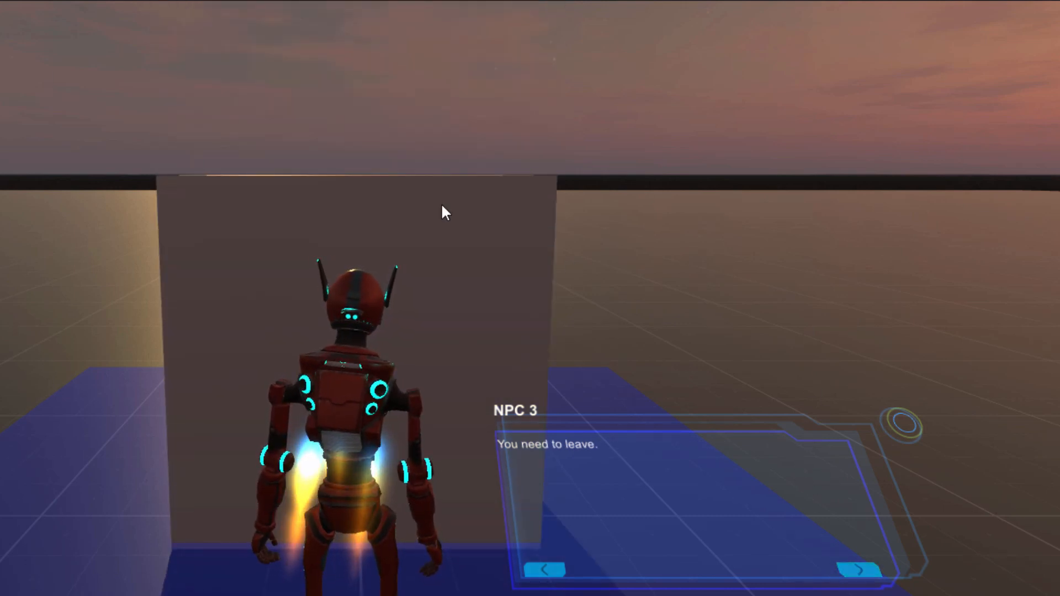
key(d)
key(w)
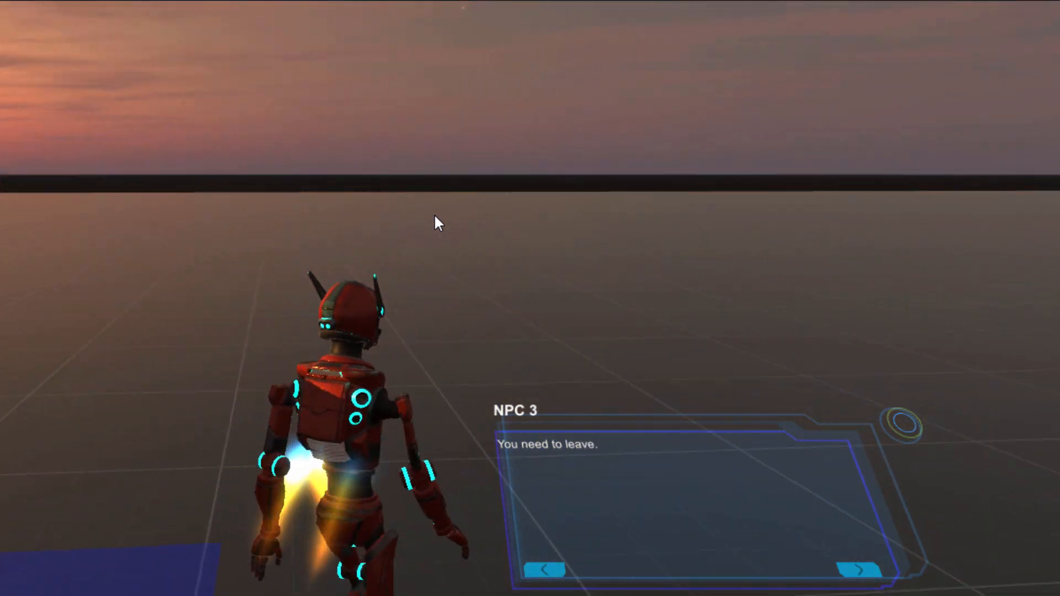
key(w)
key(d)
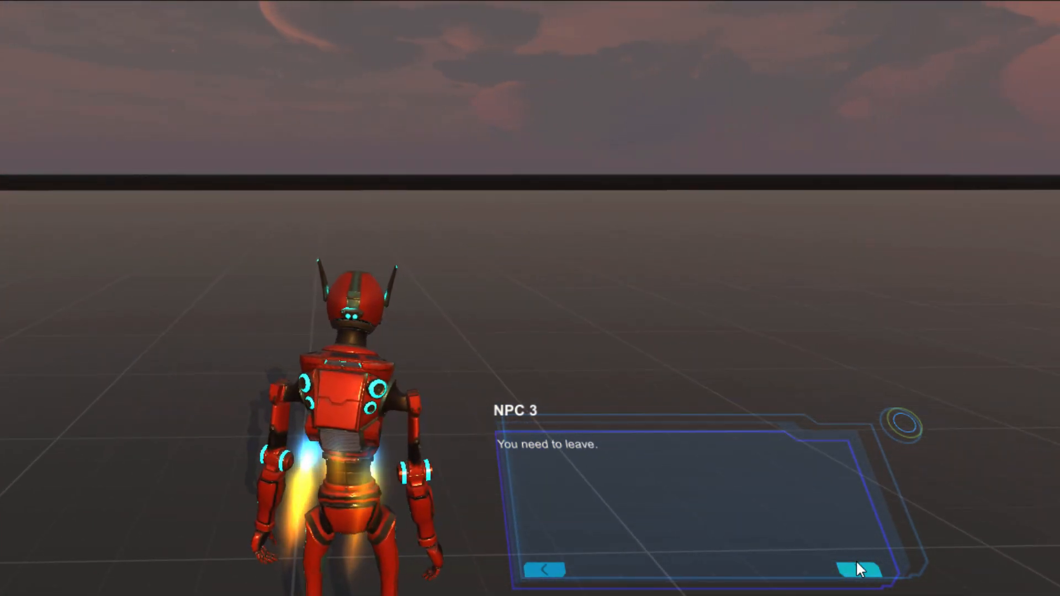
Step: Walk the Player back to NPC 3 and advance through the drinking-age dialogue to its end
key(a)
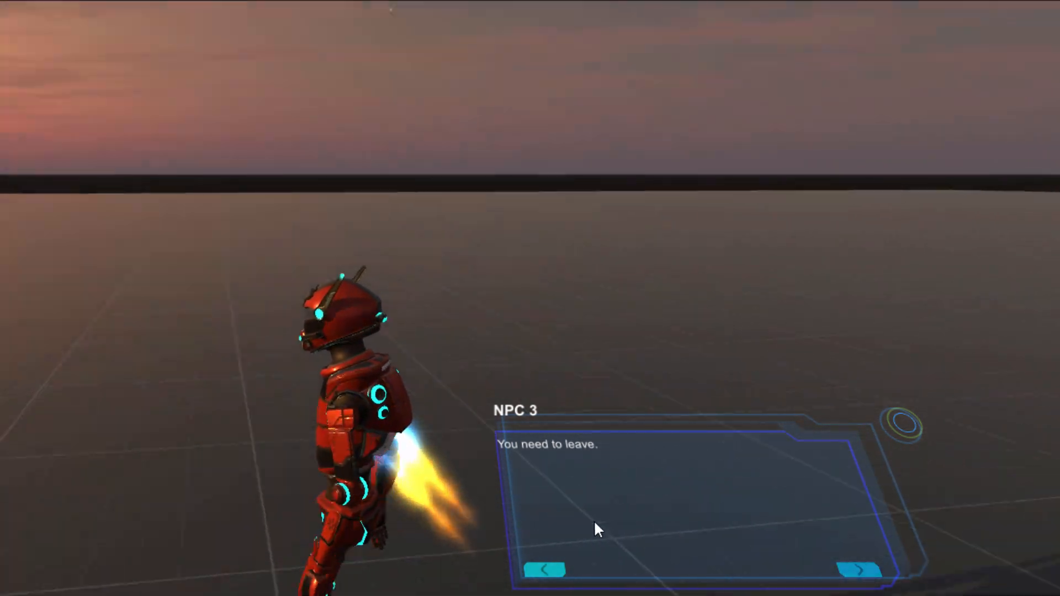
key(w)
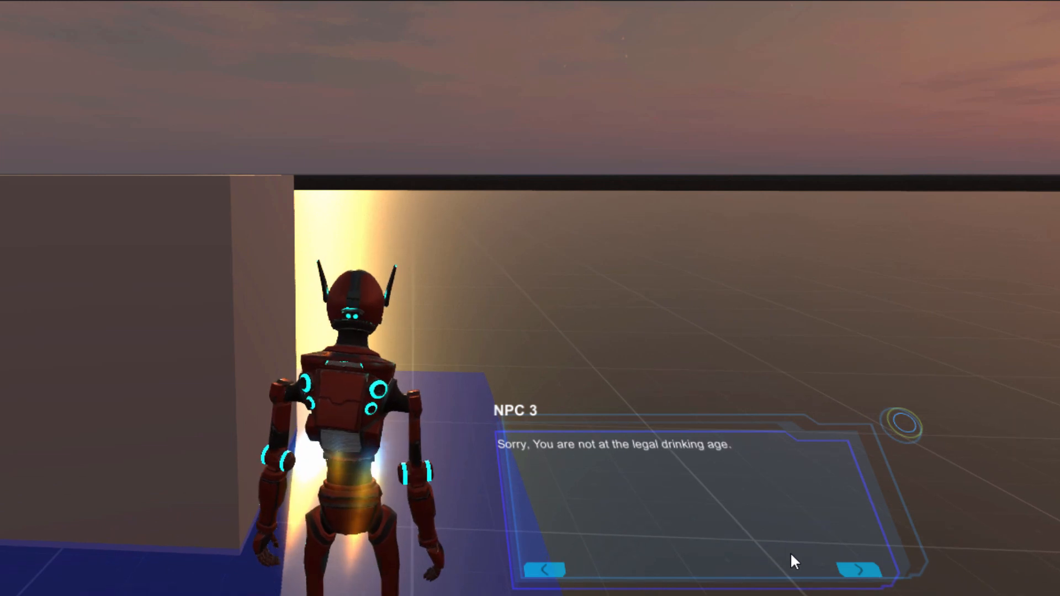
click(853, 572)
click(853, 572)
click(853, 571)
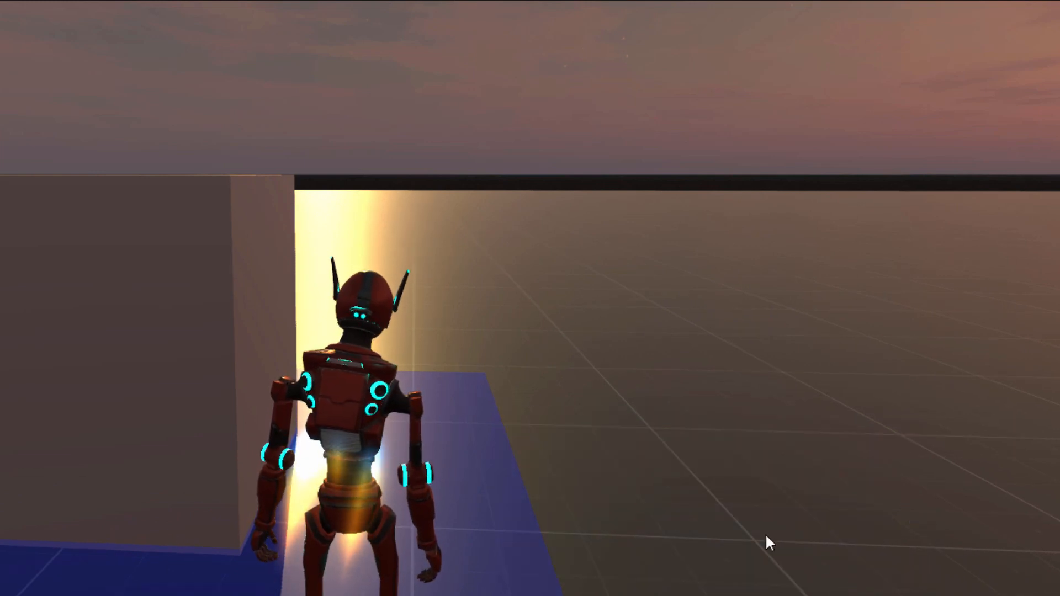
Step: Walk the Player off NPC 3's blue area and turn back to face the fallen cube
key(d)
key(w)
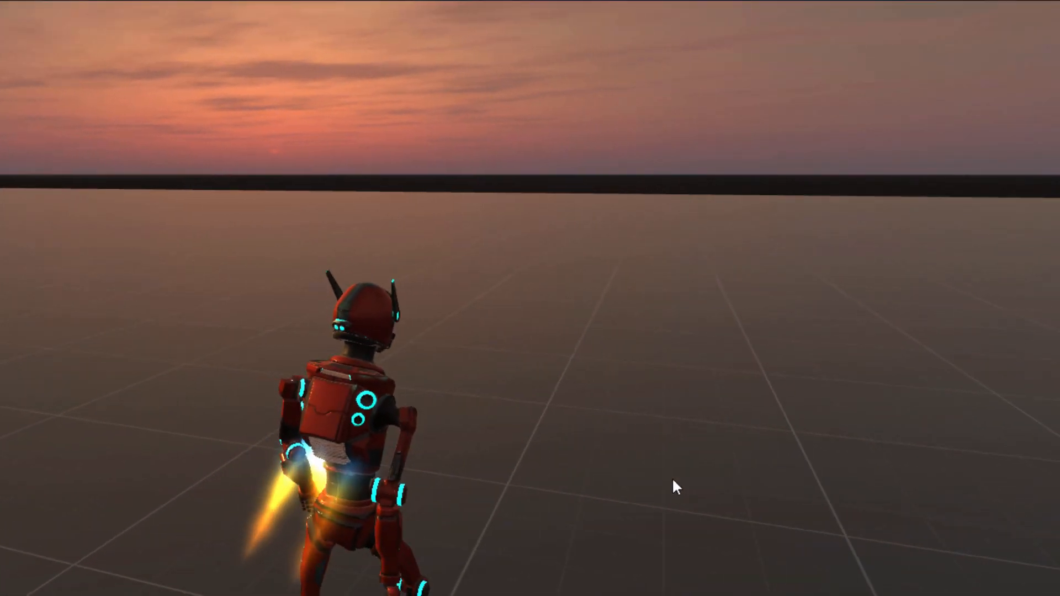
key(a)
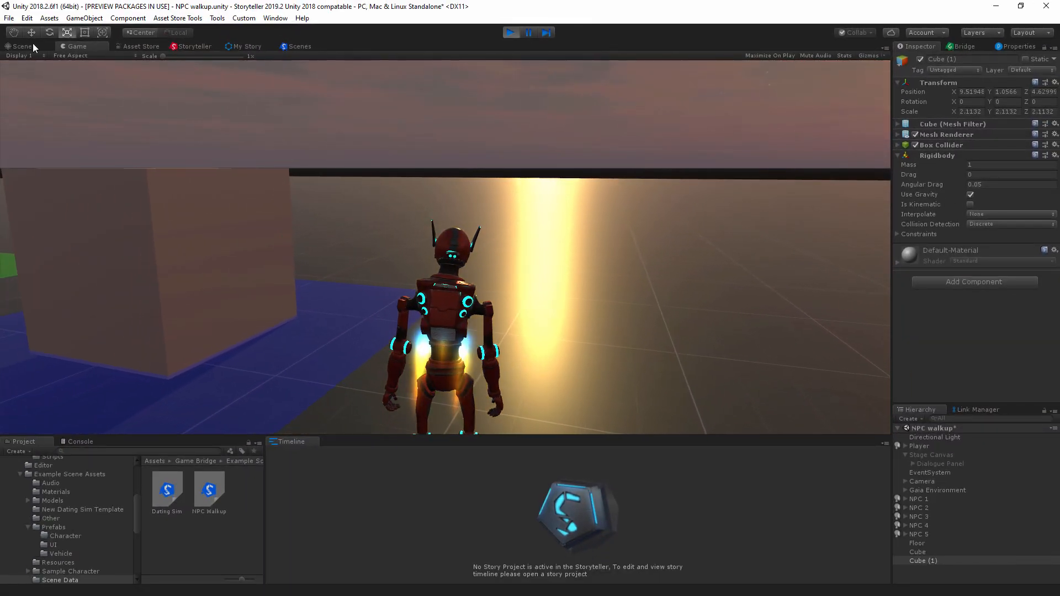
Step: Move the fallen cube off NPC 3 to a Z position of 9.5 in the scene
click(22, 46)
key(w)
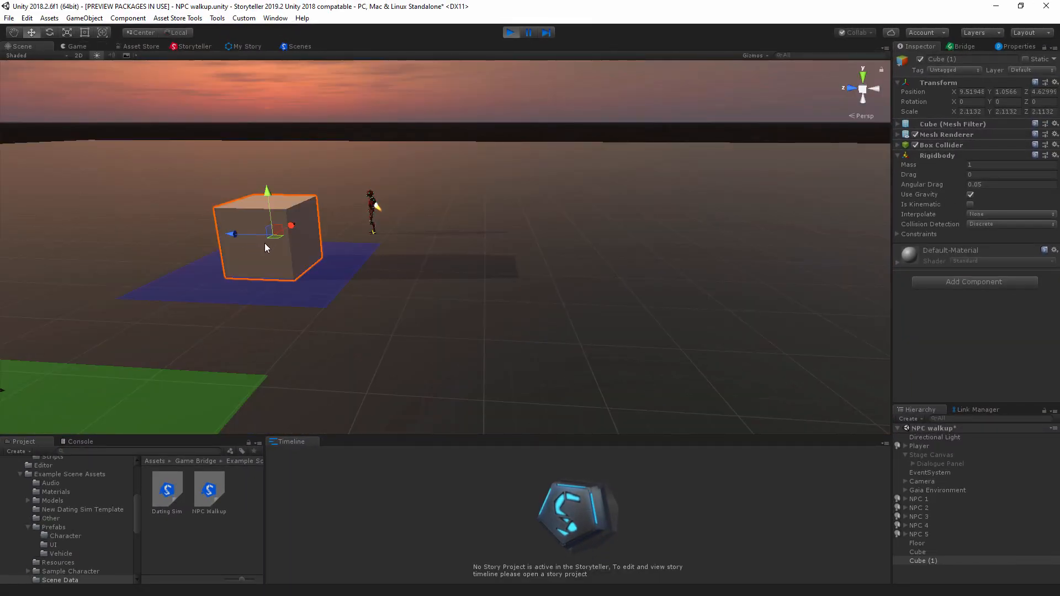
drag(226, 235, 180, 234)
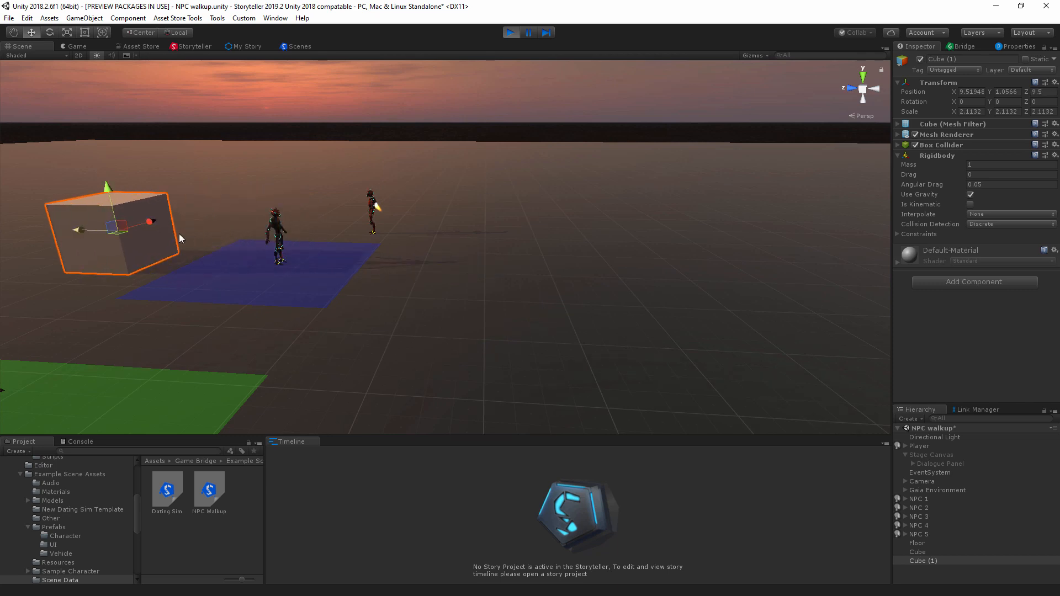
Step: Enable Can Drink in the Player's Example Condition 1 script and deselect the Player
click(939, 446)
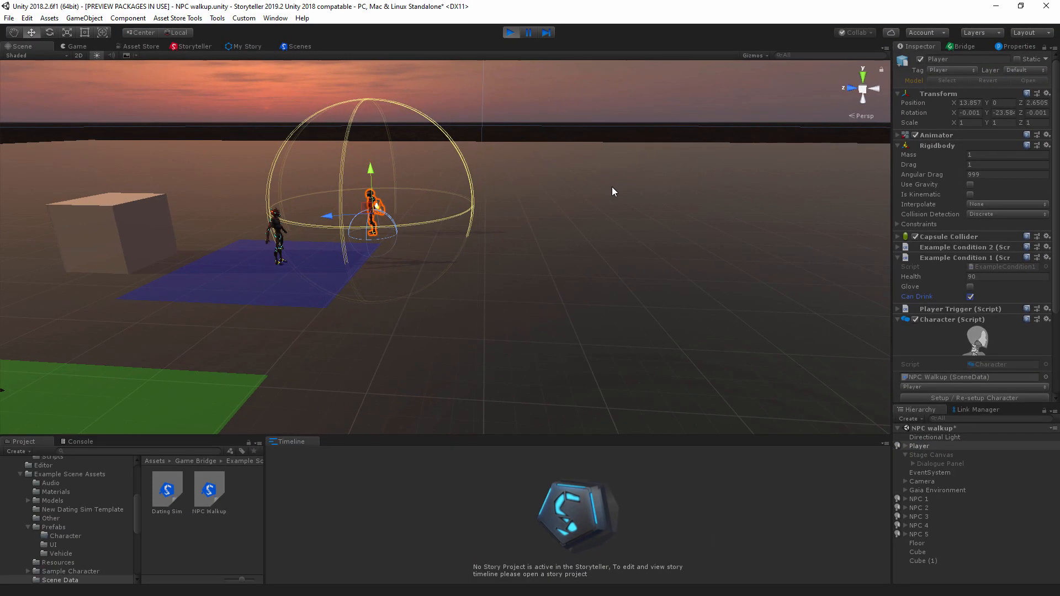
click(569, 146)
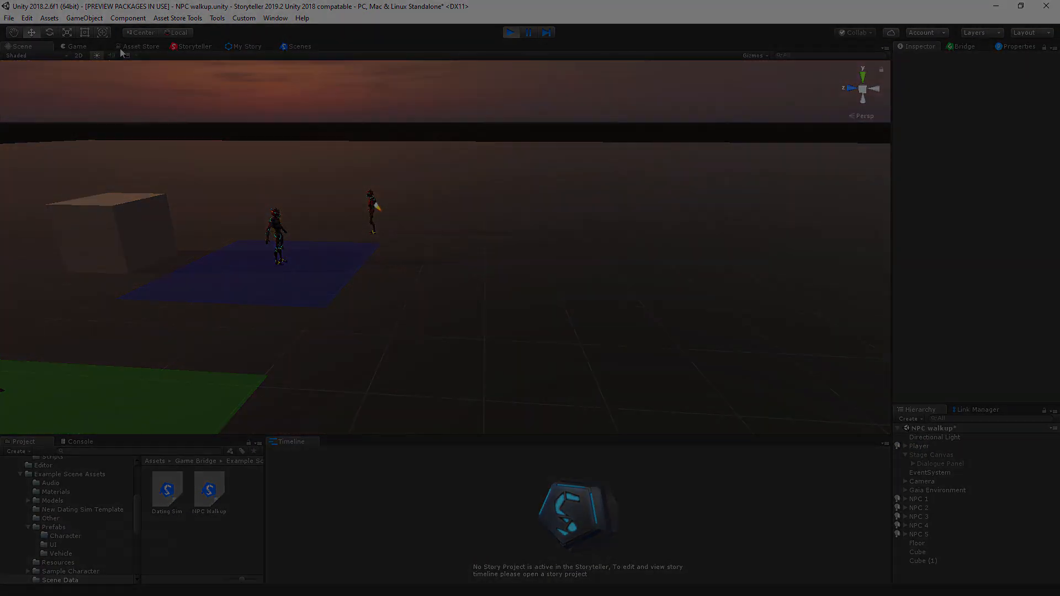
Step: Return to the game, check the Player's condition settings, and walk the Player up to NPC 3 to start the welcome dialogue
key(a)
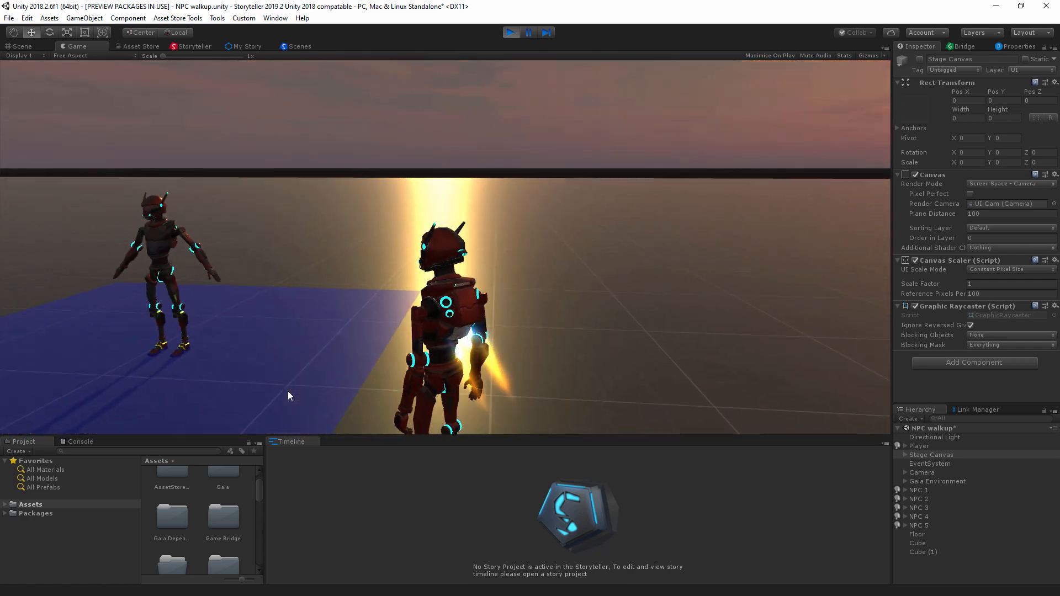
key(a)
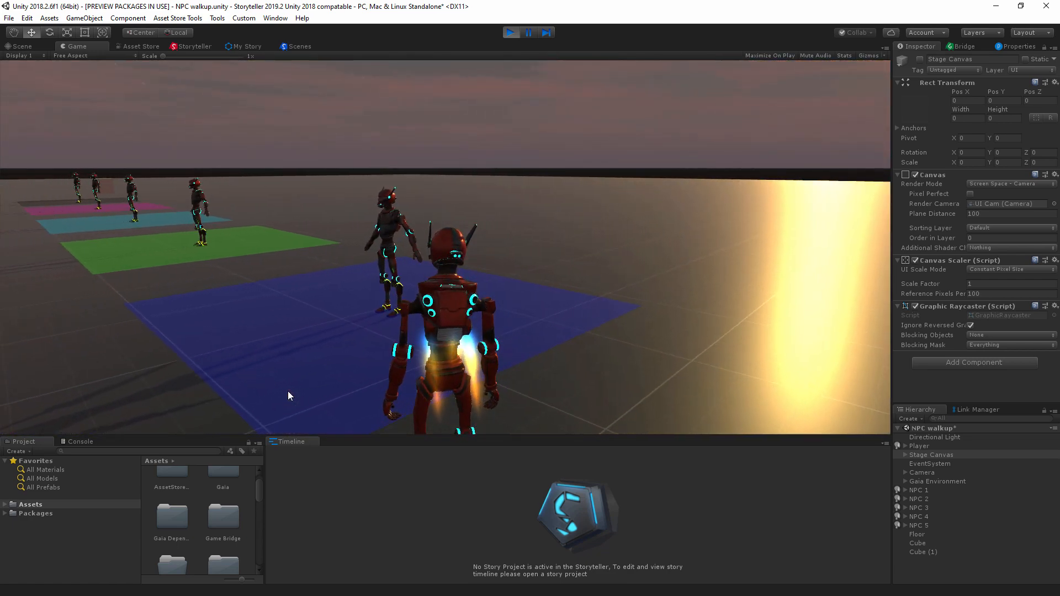
key(a)
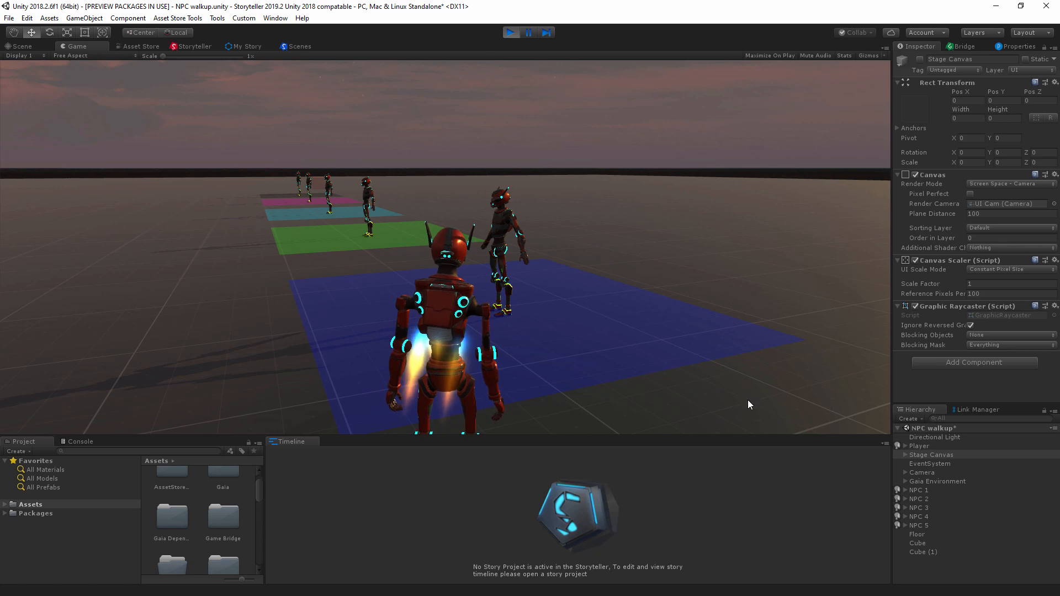
click(914, 447)
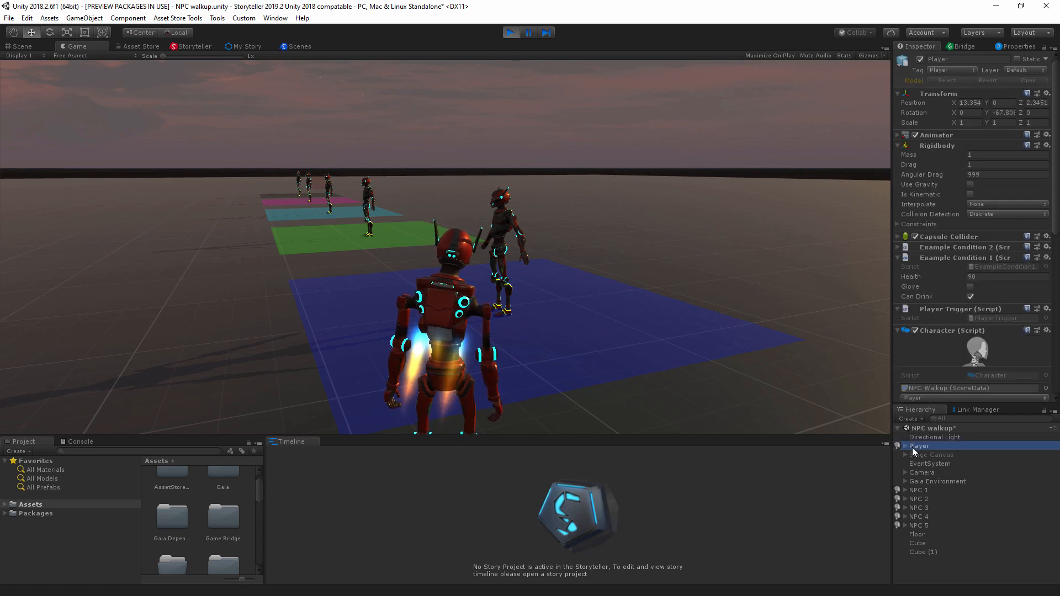
click(691, 324)
key(w)
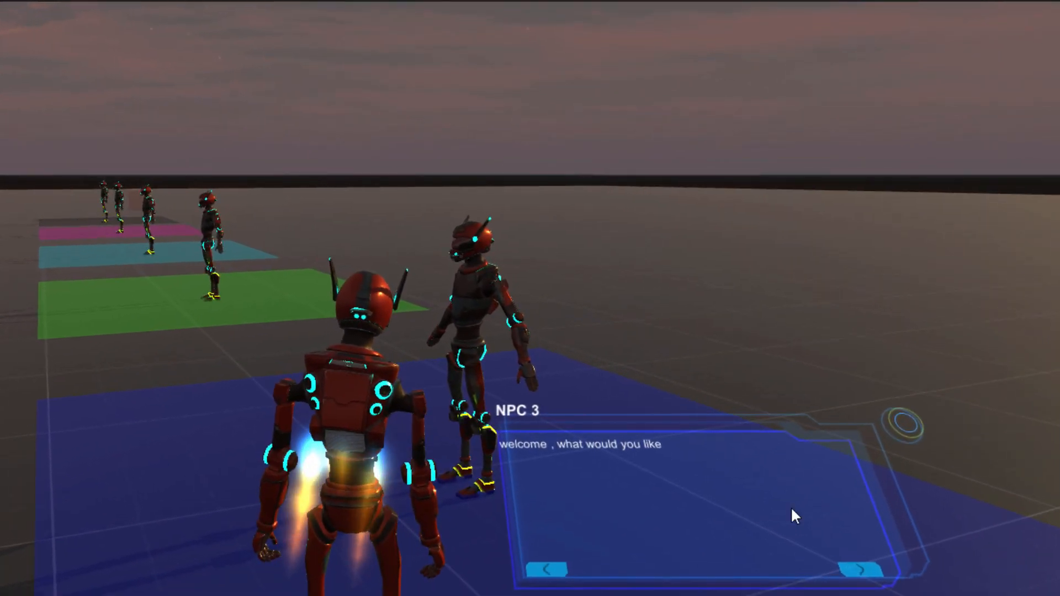
Step: Reply to NPC 3 with "One Cold glass of milk" and advance the dialogue to the "whimp" line
click(856, 569)
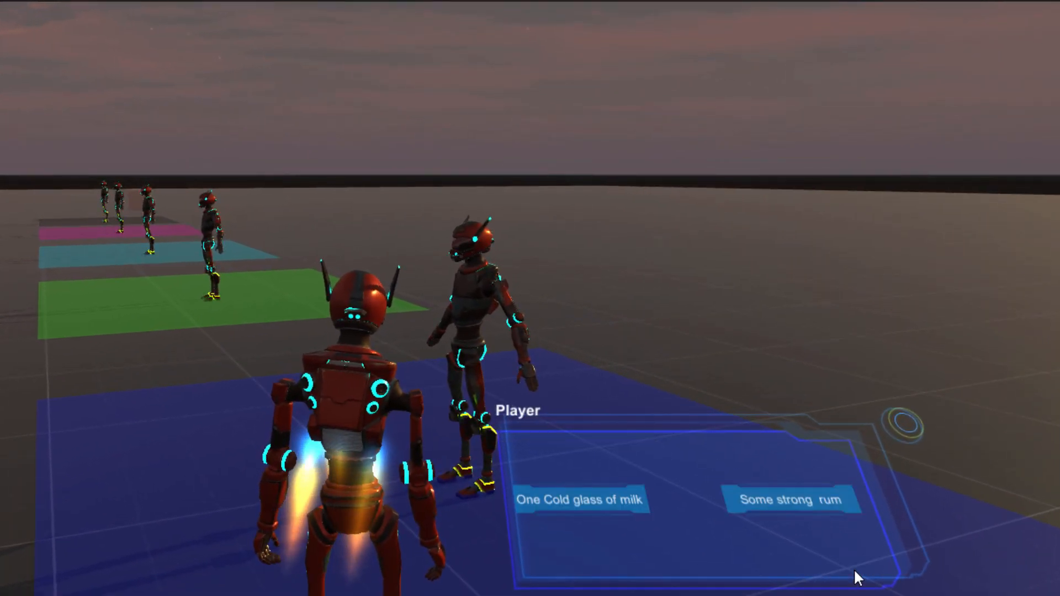
click(543, 500)
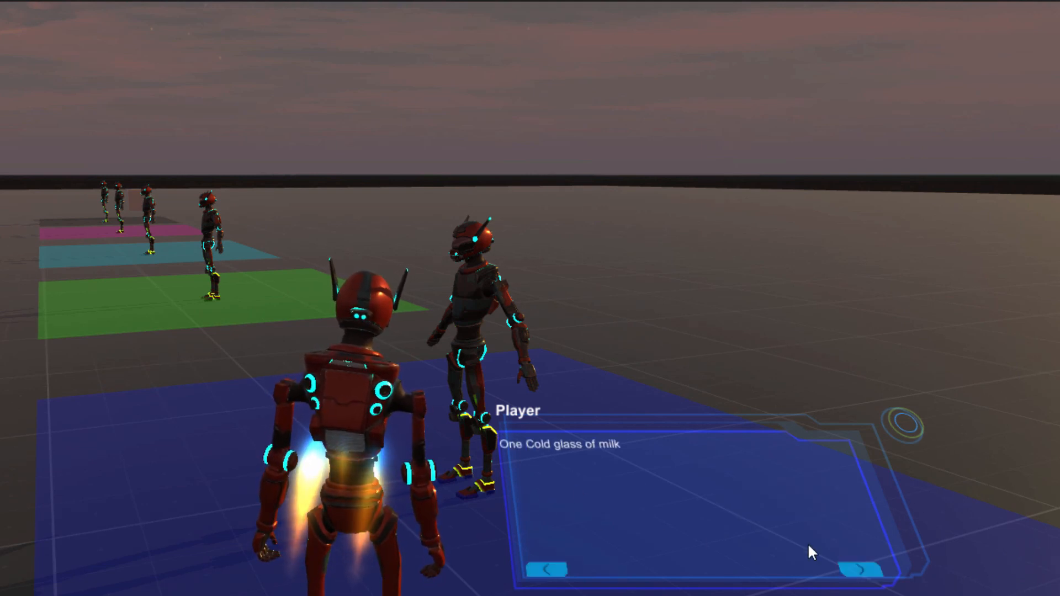
click(856, 569)
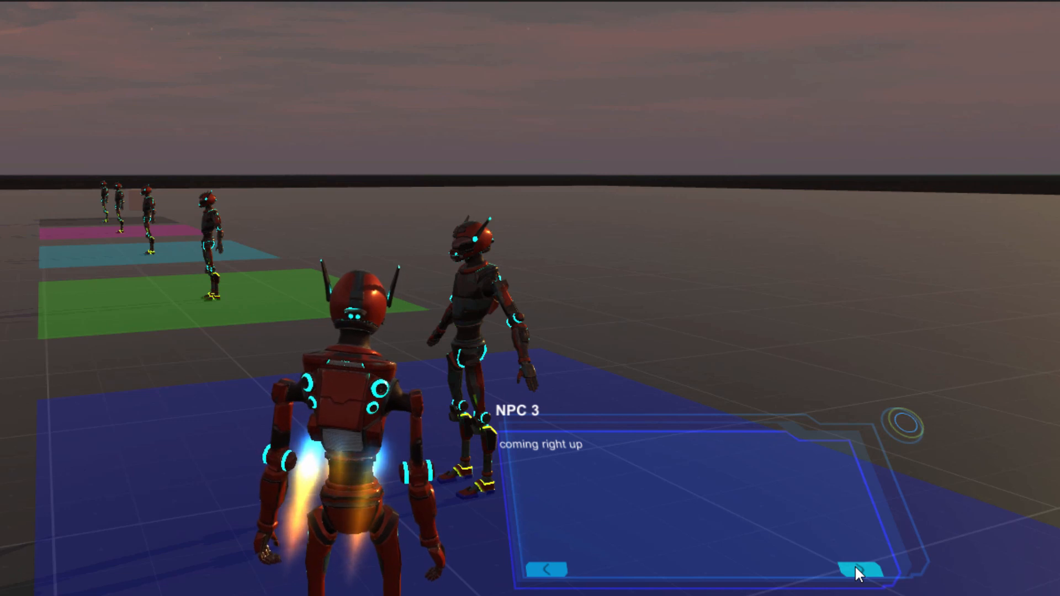
click(856, 569)
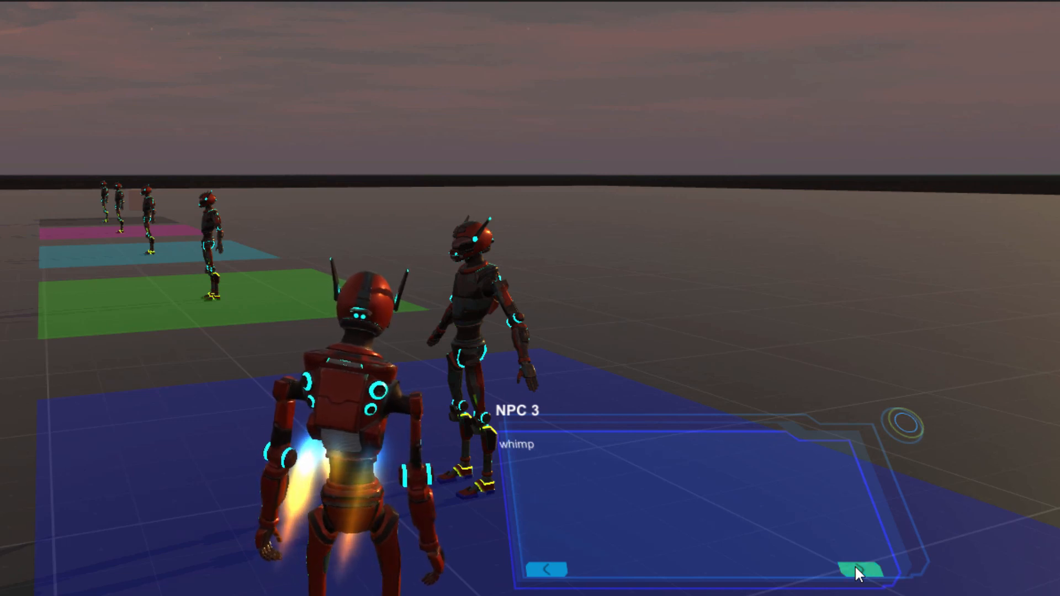
Step: Advance NPC 3's milk dialogue from "whimp" through the coffee order and past the Player's goodbye line, ending the conversation
click(856, 568)
click(855, 568)
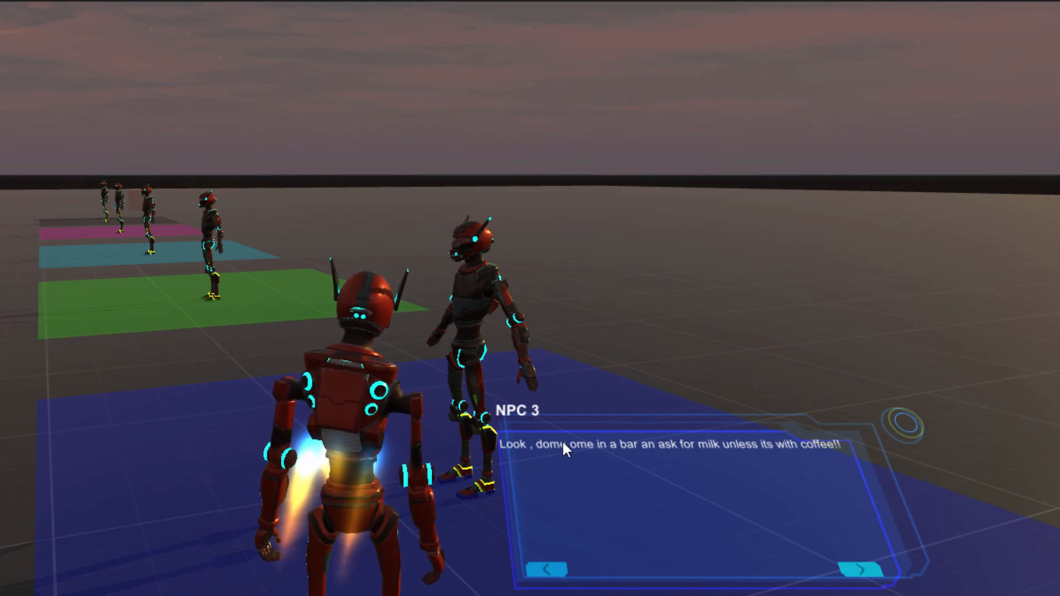
click(858, 574)
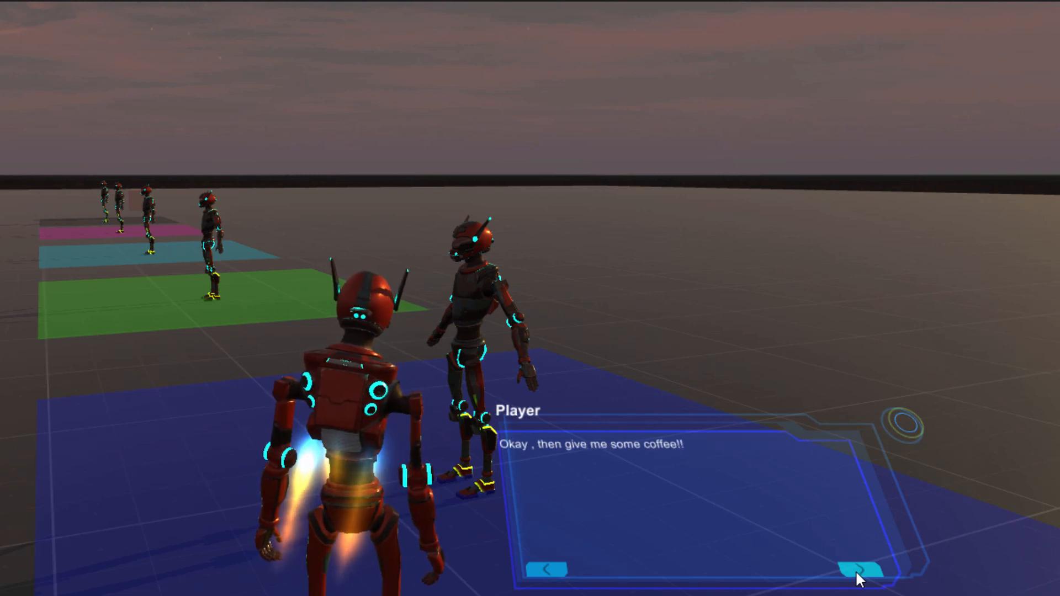
click(857, 572)
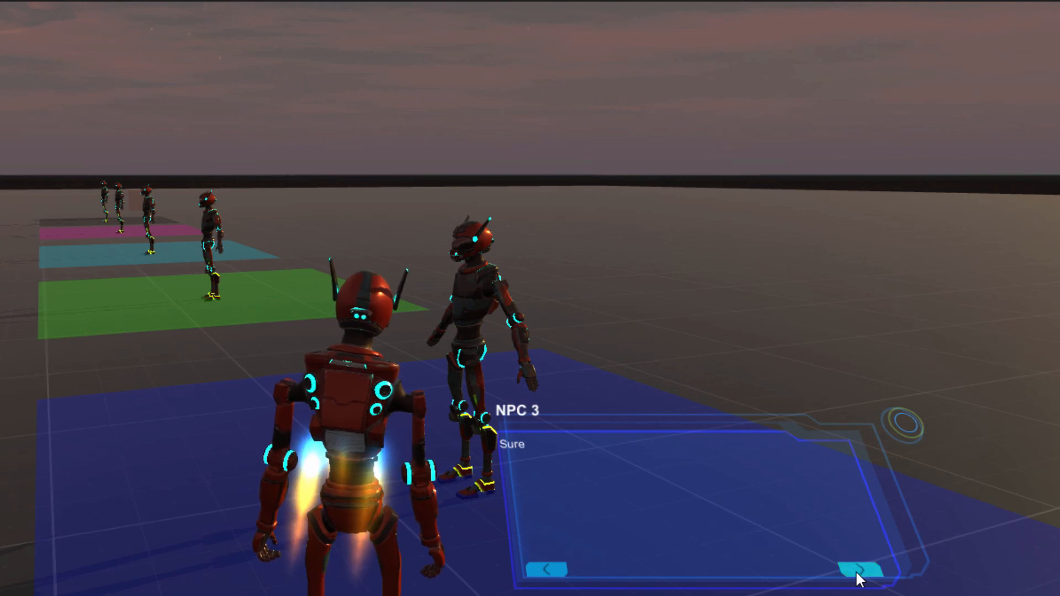
click(858, 573)
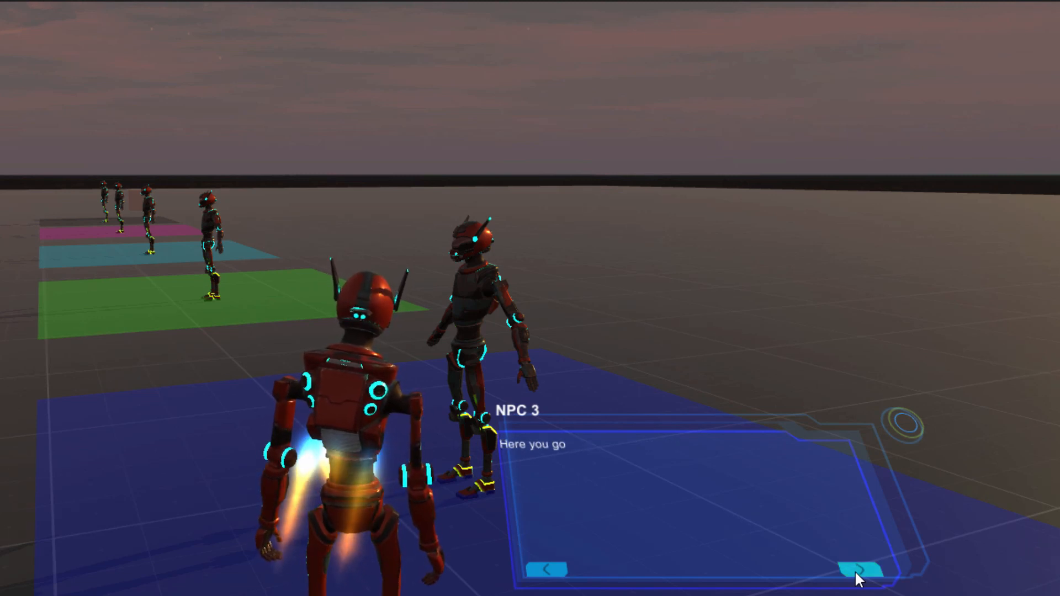
click(856, 571)
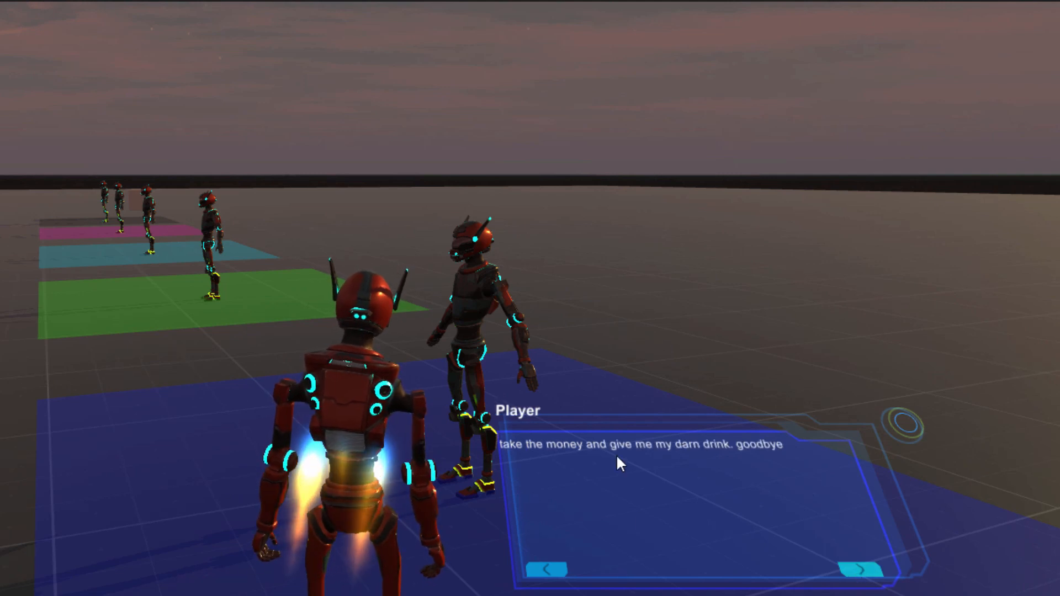
click(854, 568)
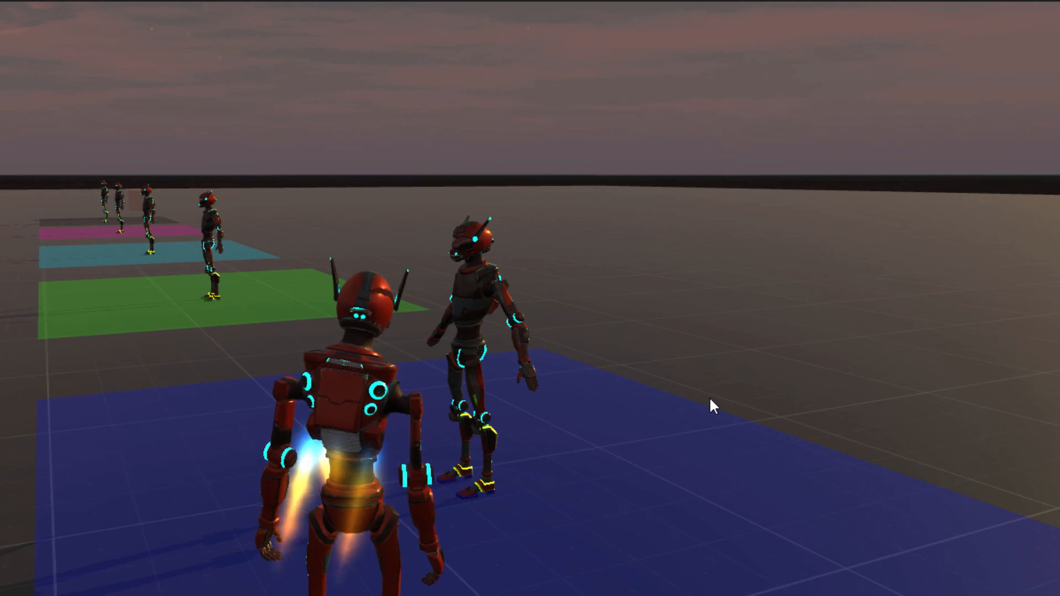
key(a)
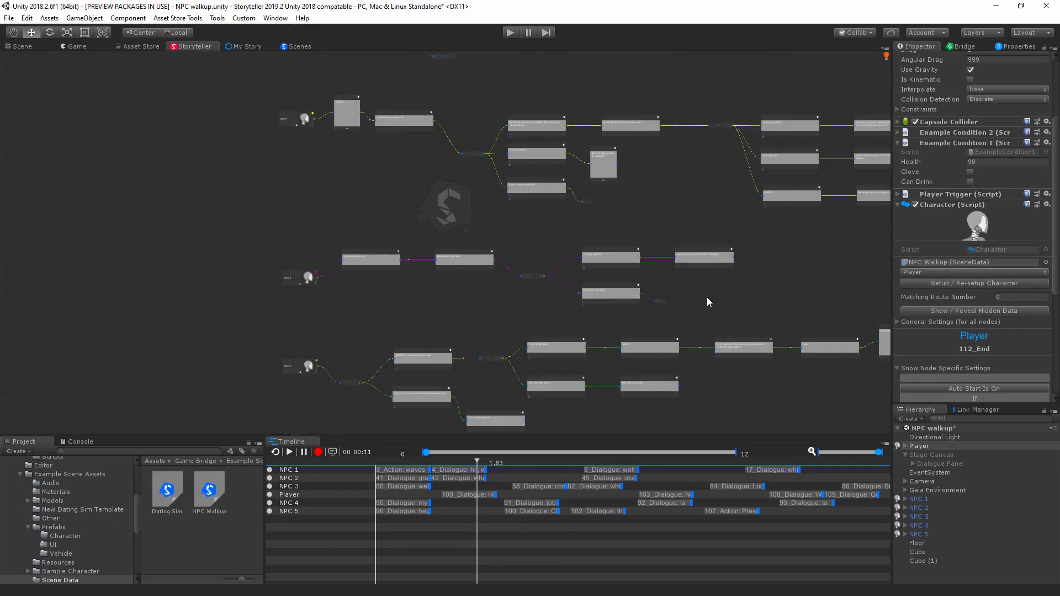
Step: Look over the NPC and Player routes in the story graph and check the Player's condition and End node settings
middle_drag(711, 325, 532, 319)
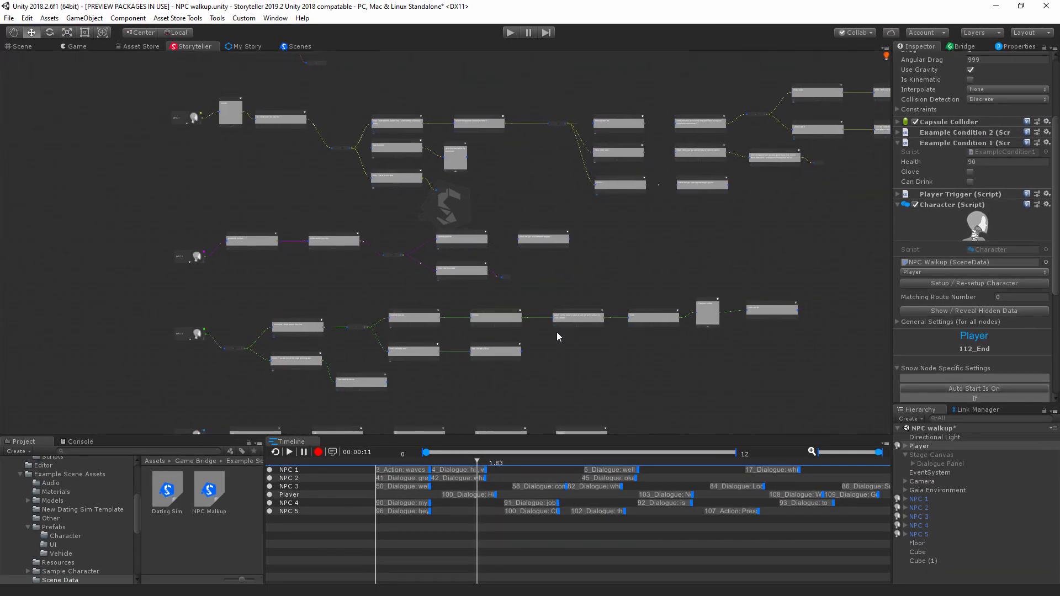
scroll(959, 306, down, 5)
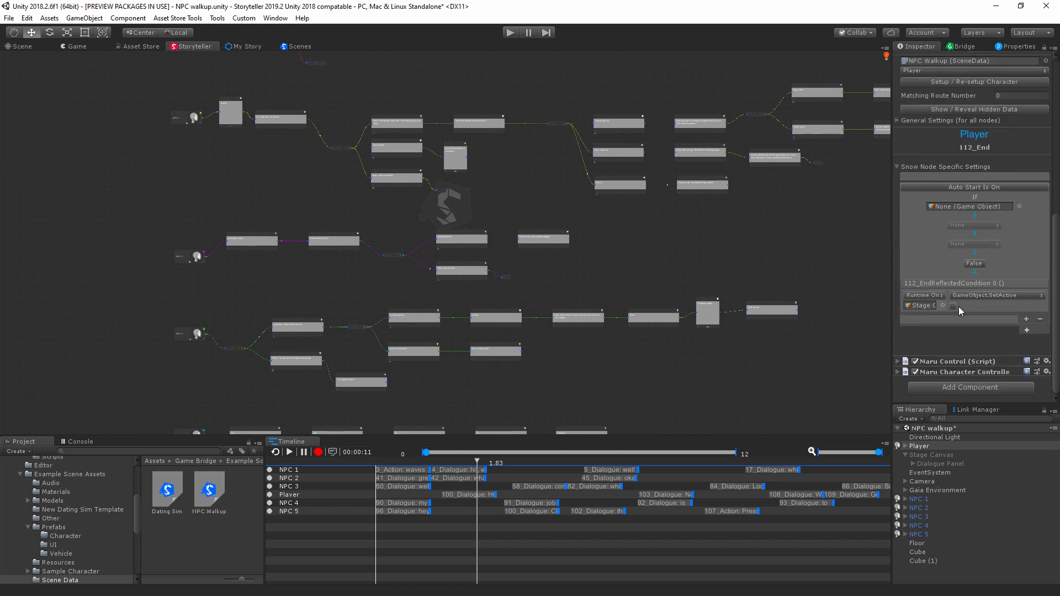
scroll(959, 314, up, 8)
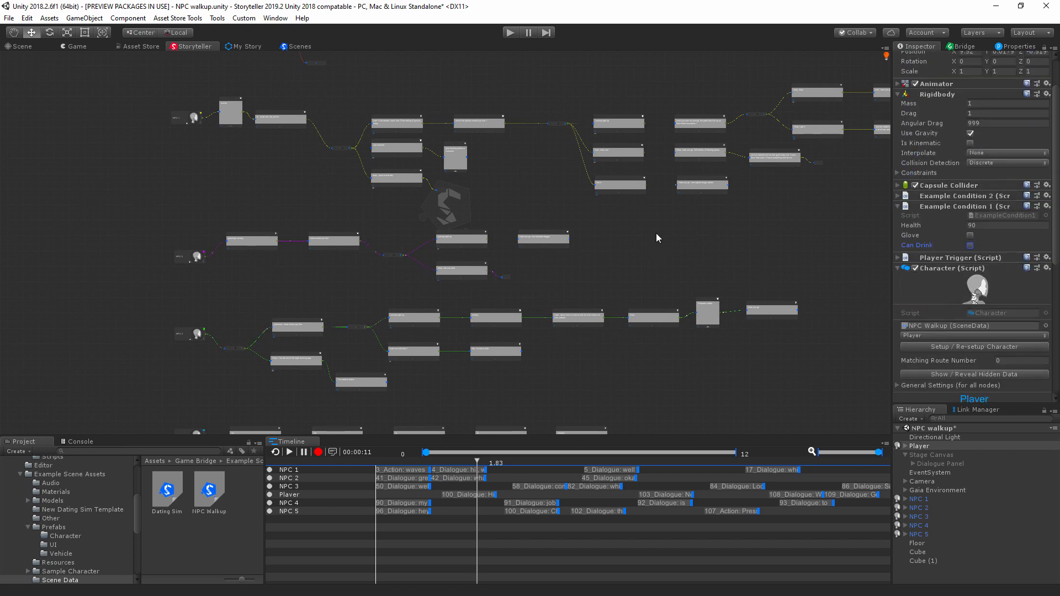
middle_drag(429, 129, 357, 244)
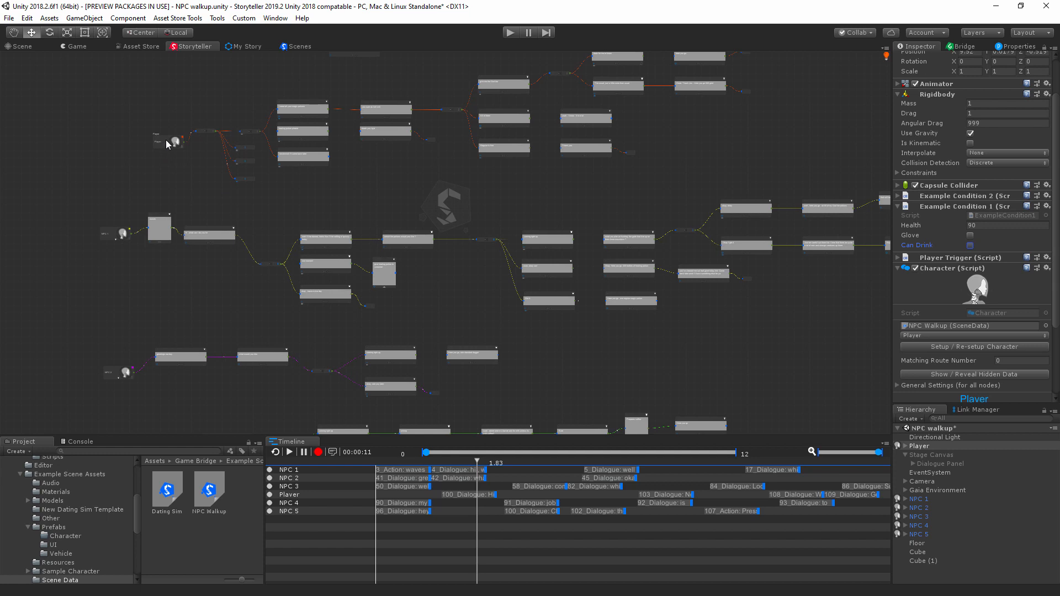
click(916, 445)
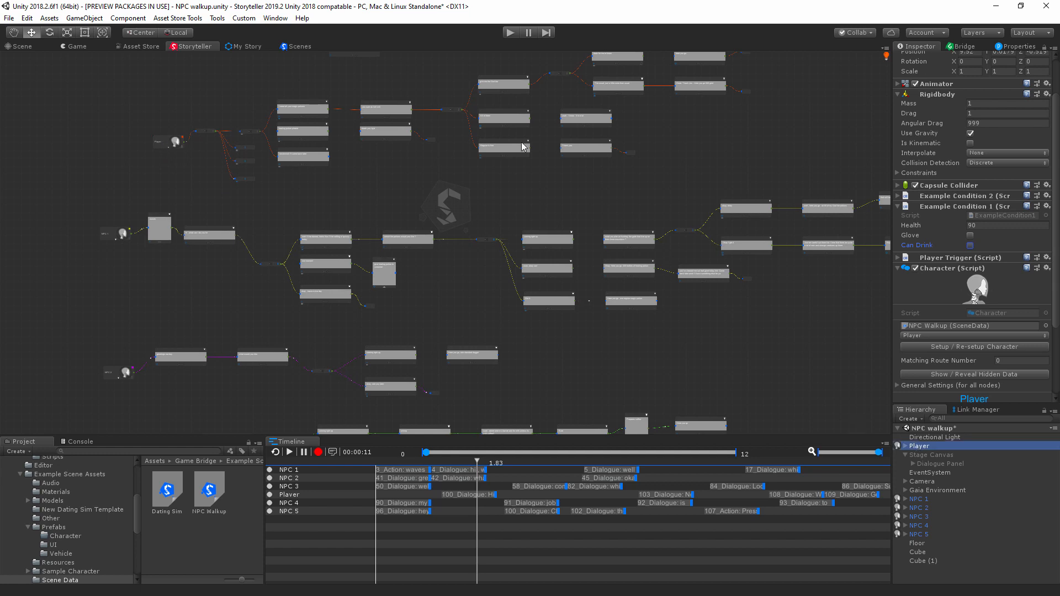
middle_drag(400, 76, 409, 167)
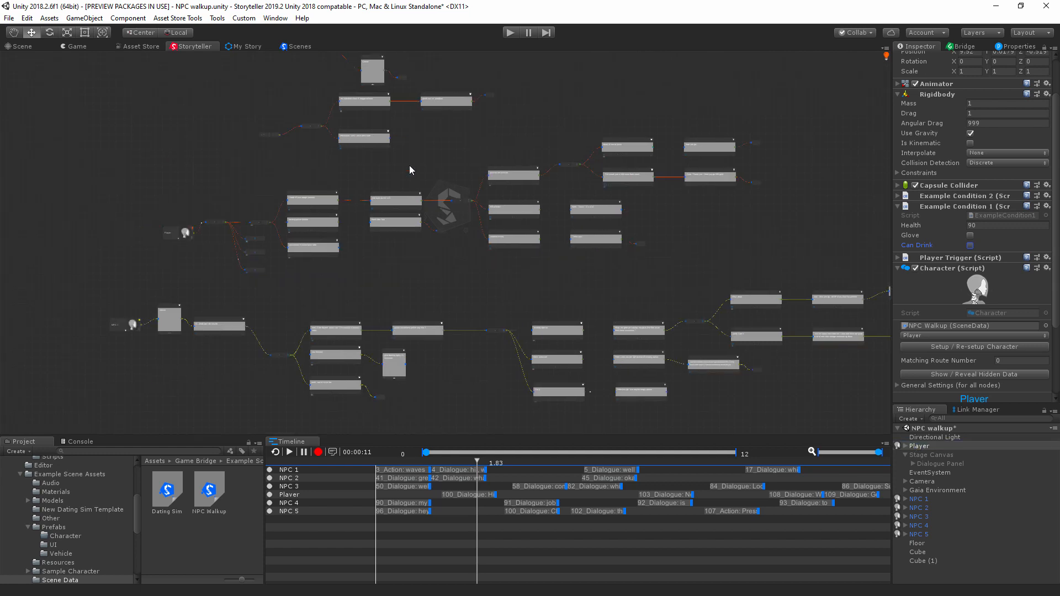
Step: Run the scene briefly in the Game view and stop it
click(76, 47)
click(509, 33)
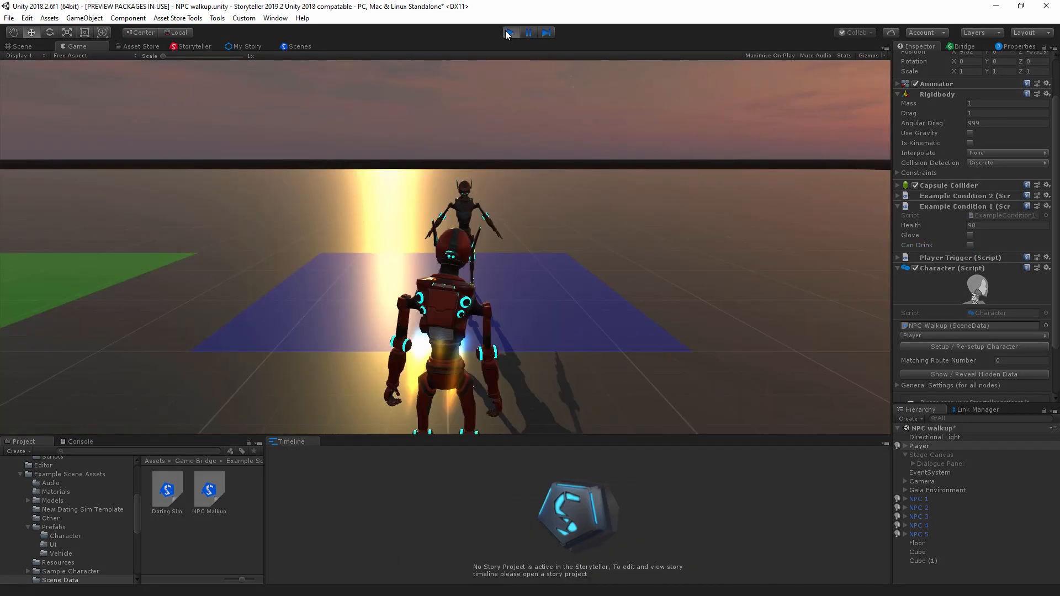
click(508, 33)
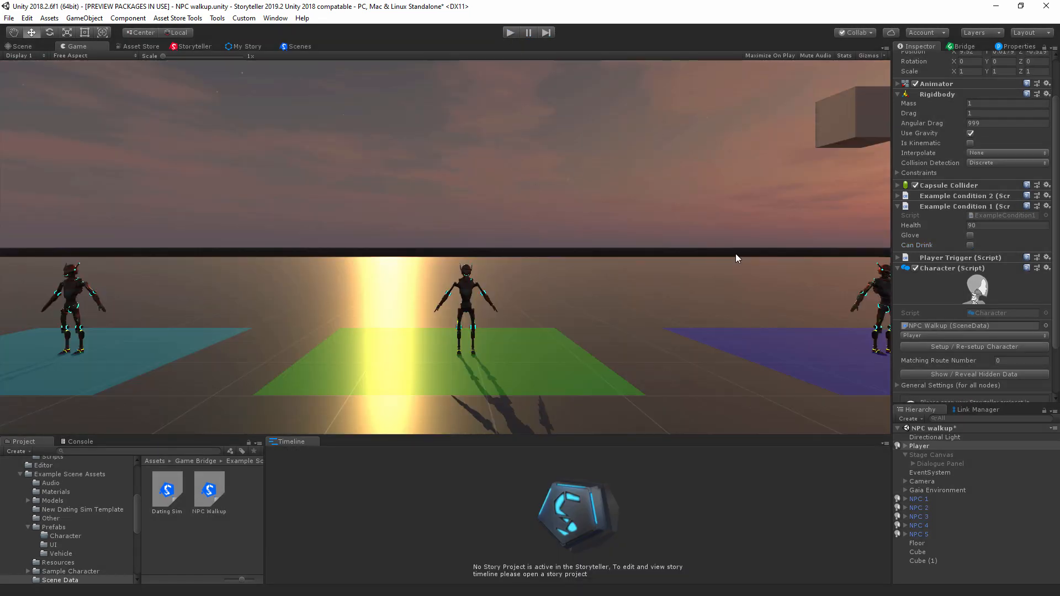
Step: Activate the Stage Canvas object so its dialogue panel shows in the Game view
click(932, 455)
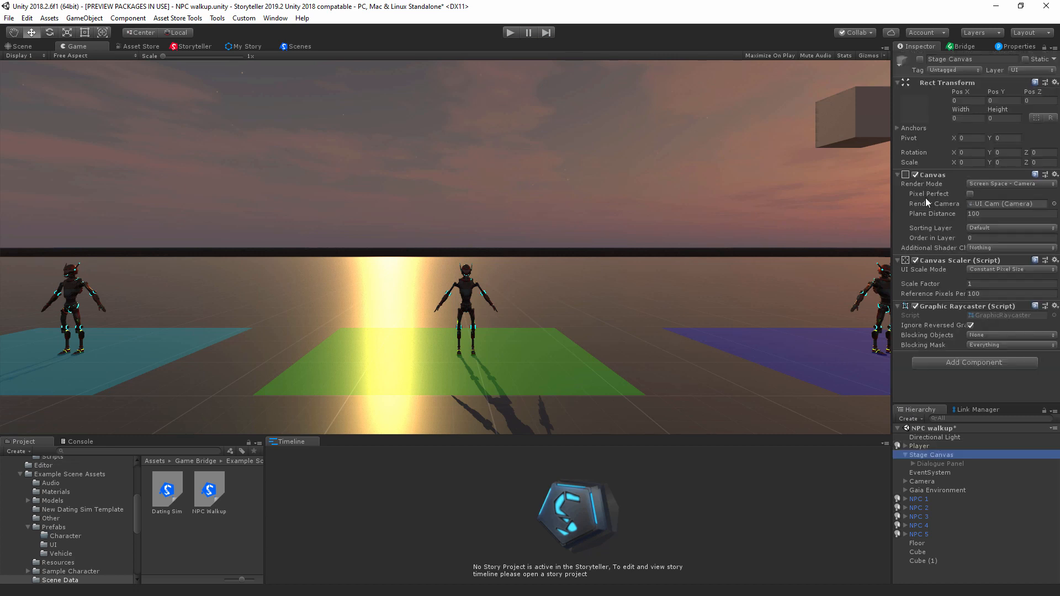
click(921, 60)
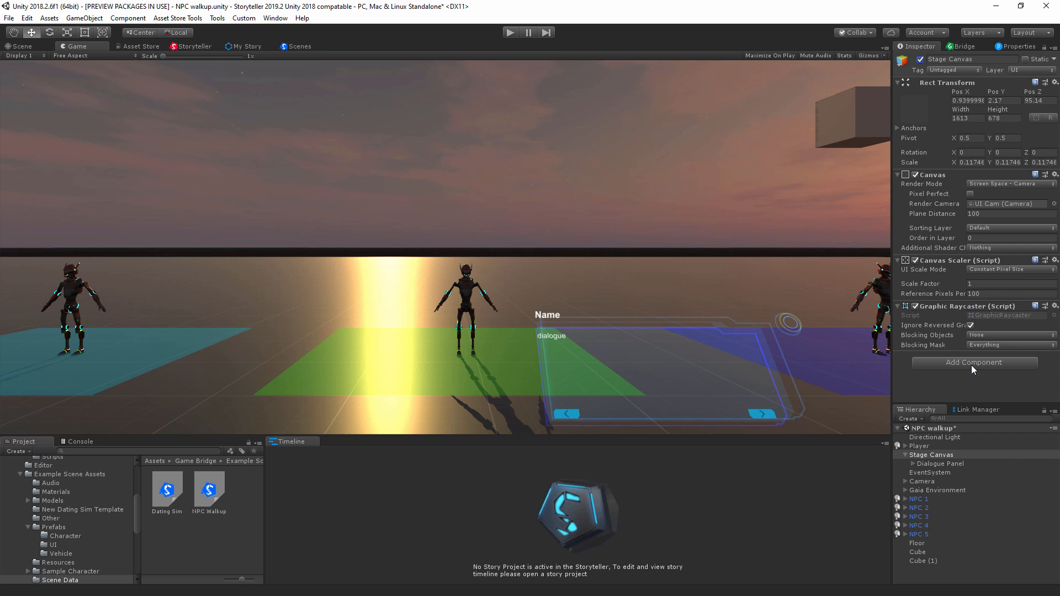
click(936, 455)
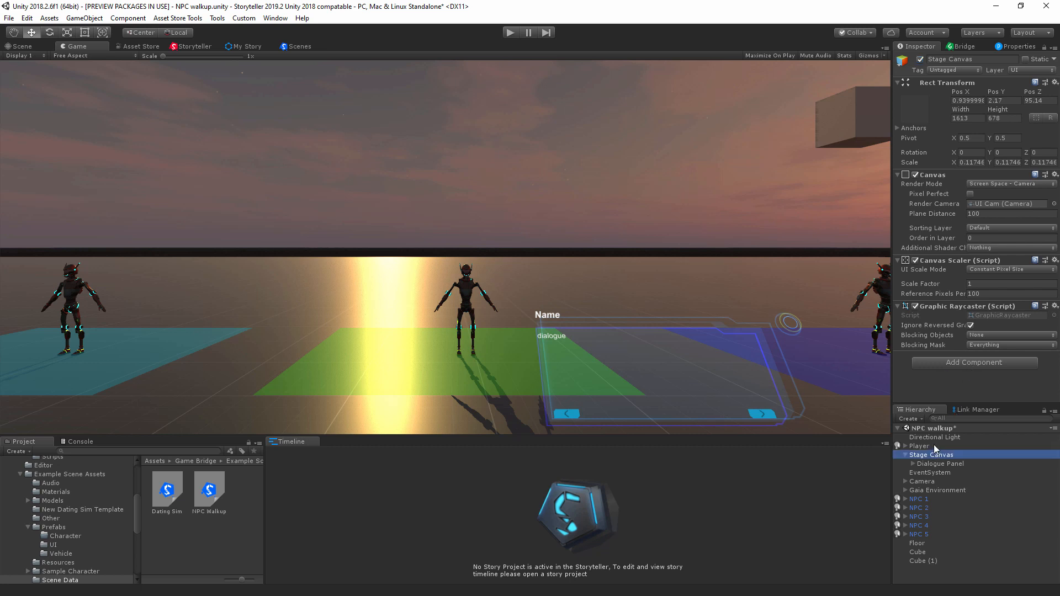
Step: Expand the Player's general Character settings and locate the objects assigned to Name UI and Dialogue Text UI
click(934, 446)
scroll(976, 319, down, 5)
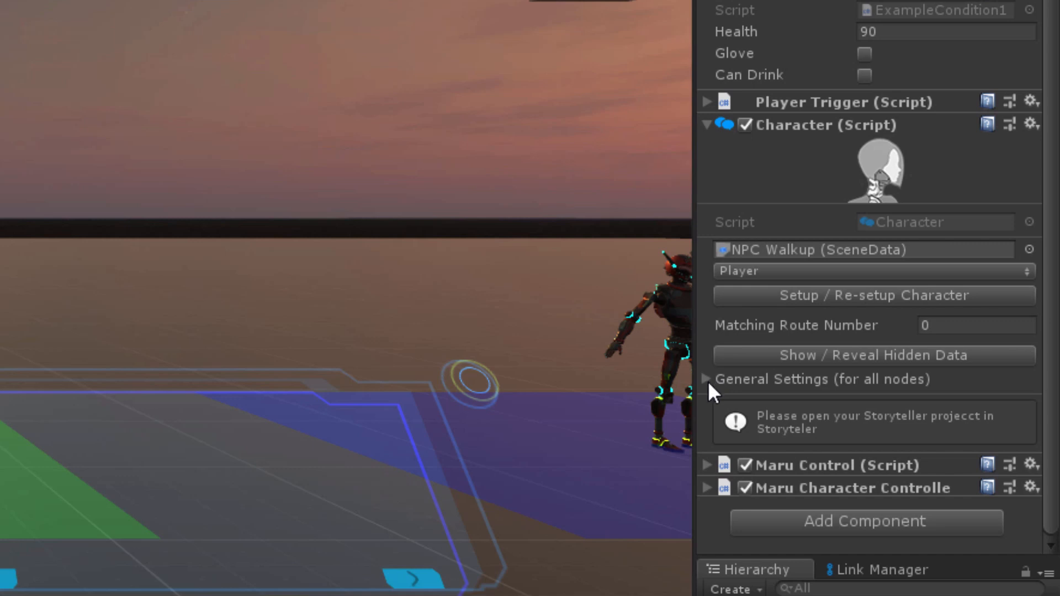
click(708, 381)
scroll(824, 411, down, 5)
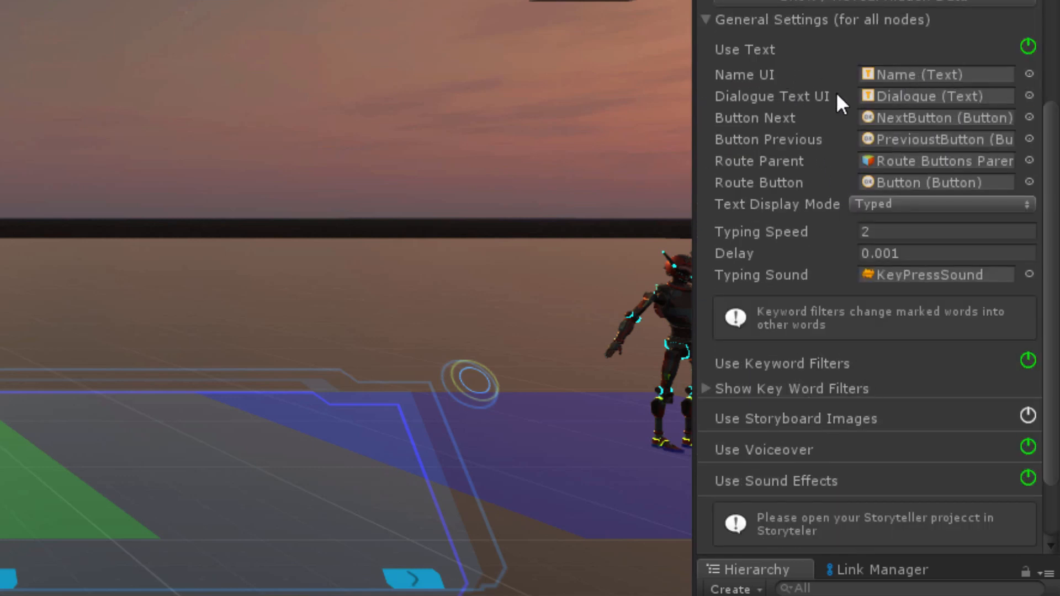
click(908, 73)
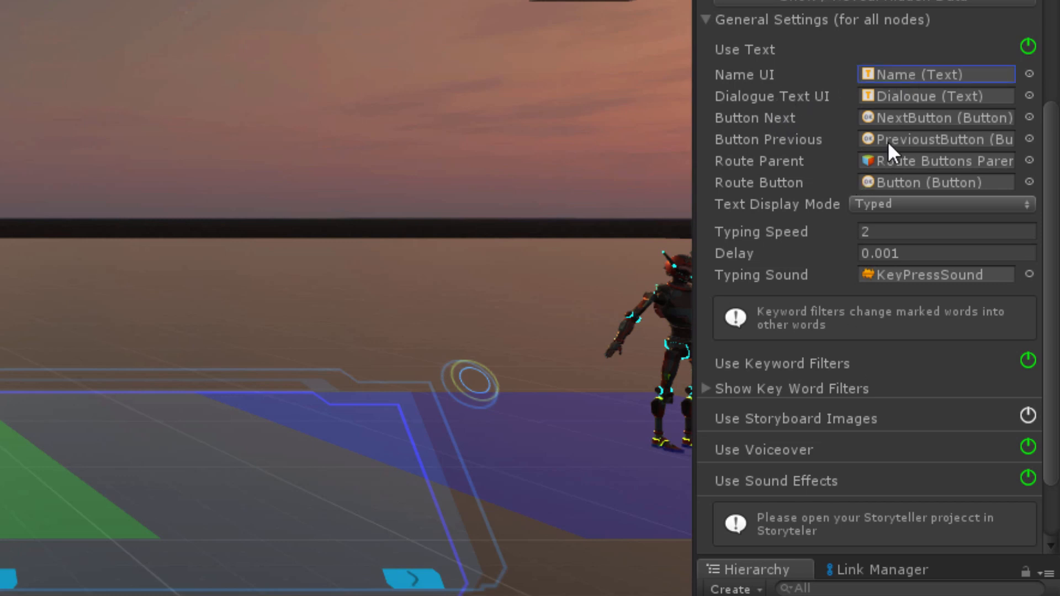
click(904, 97)
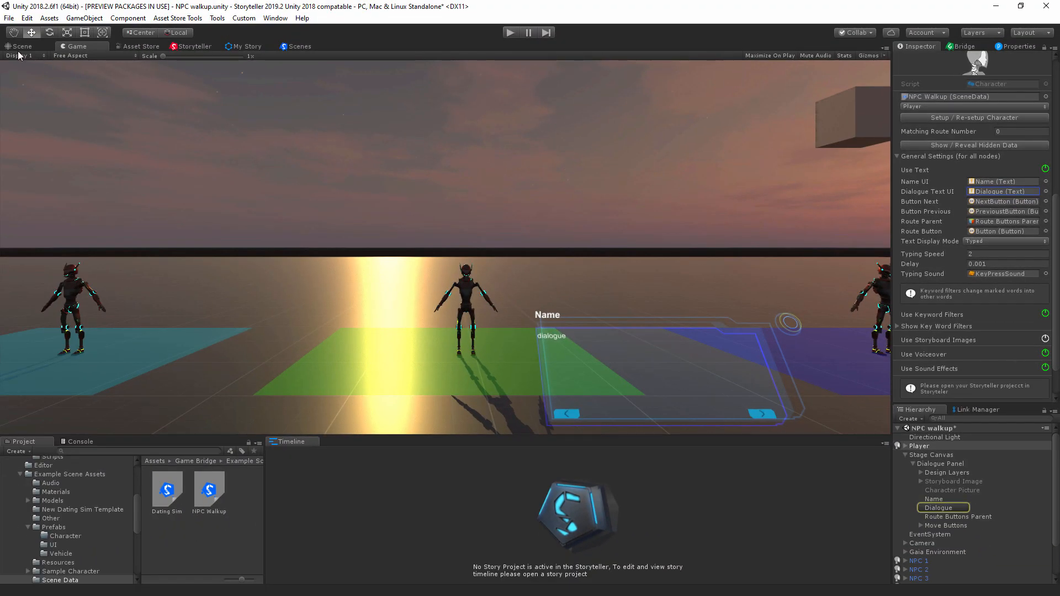
Step: Frame the dialogue panel's Name text object in the Scene view and inspect it from an angle
click(20, 47)
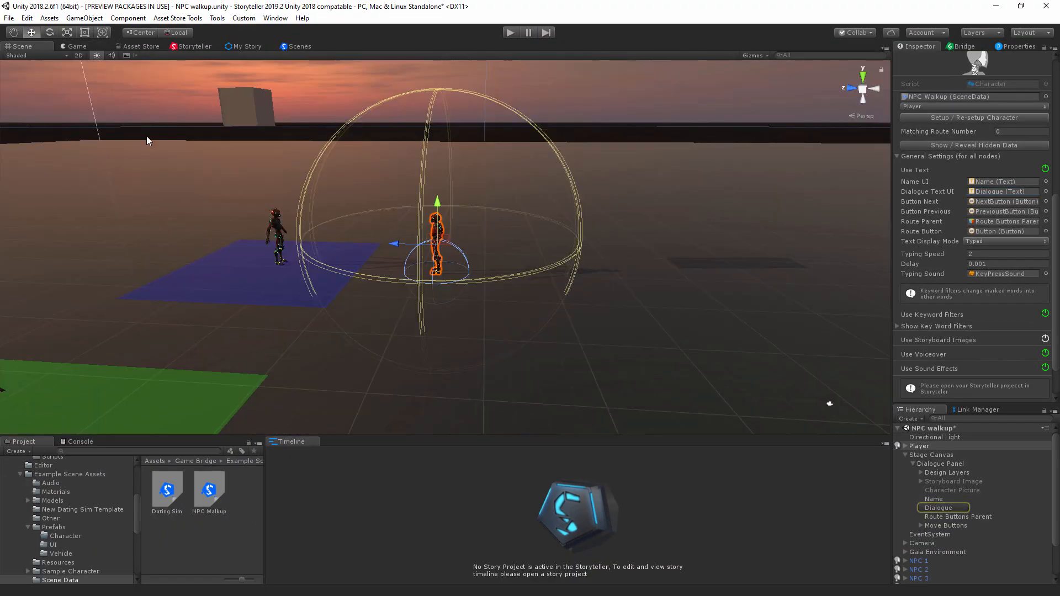
key(f)
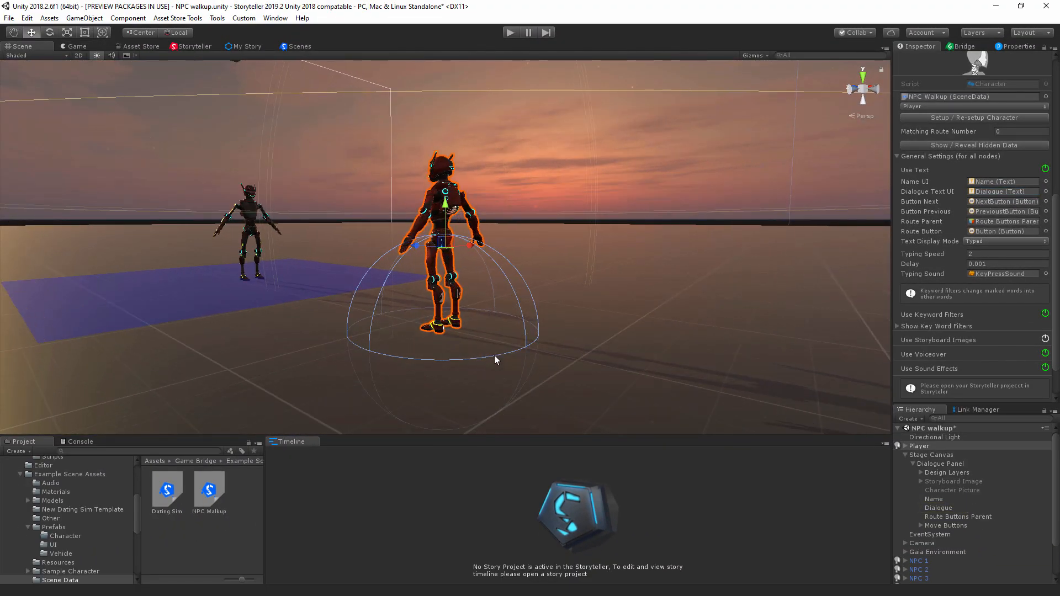
double_click(937, 499)
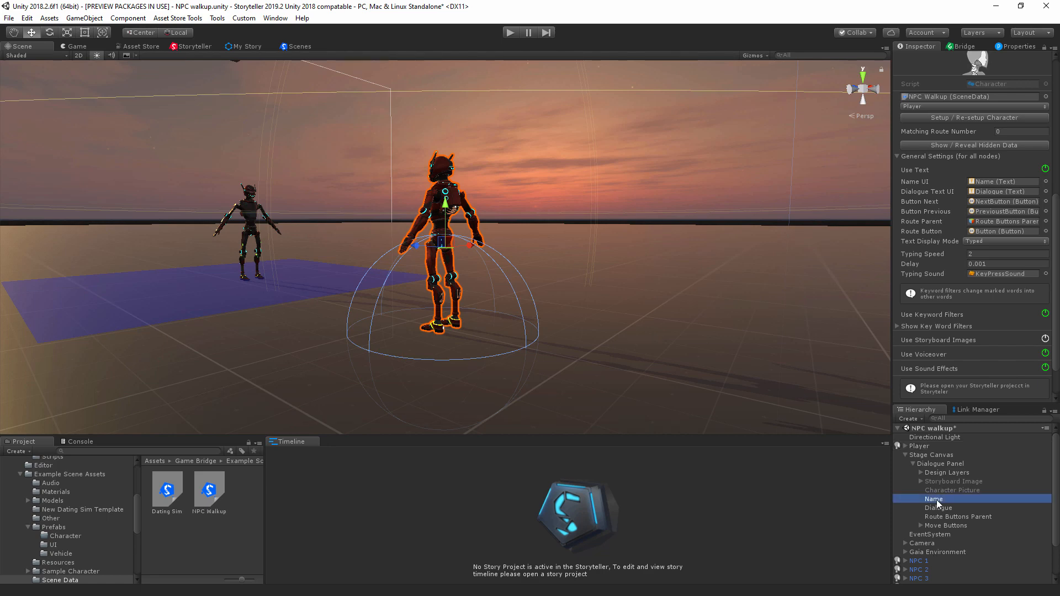
alt+drag(558, 275, 501, 212)
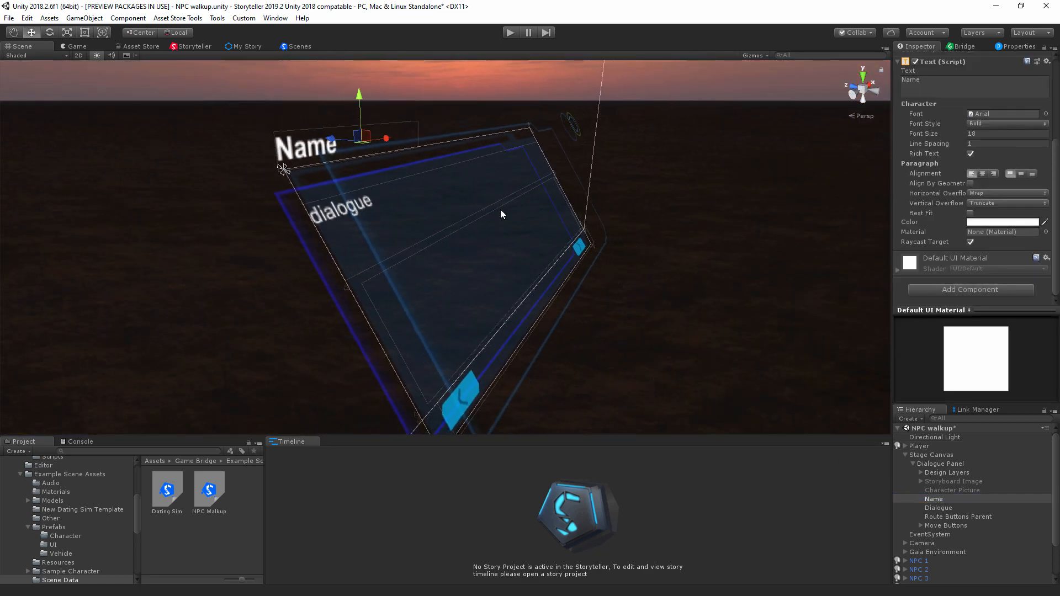
Step: Switch Use Text off and on again in the Player's general Character settings
click(924, 447)
scroll(975, 331, down, 5)
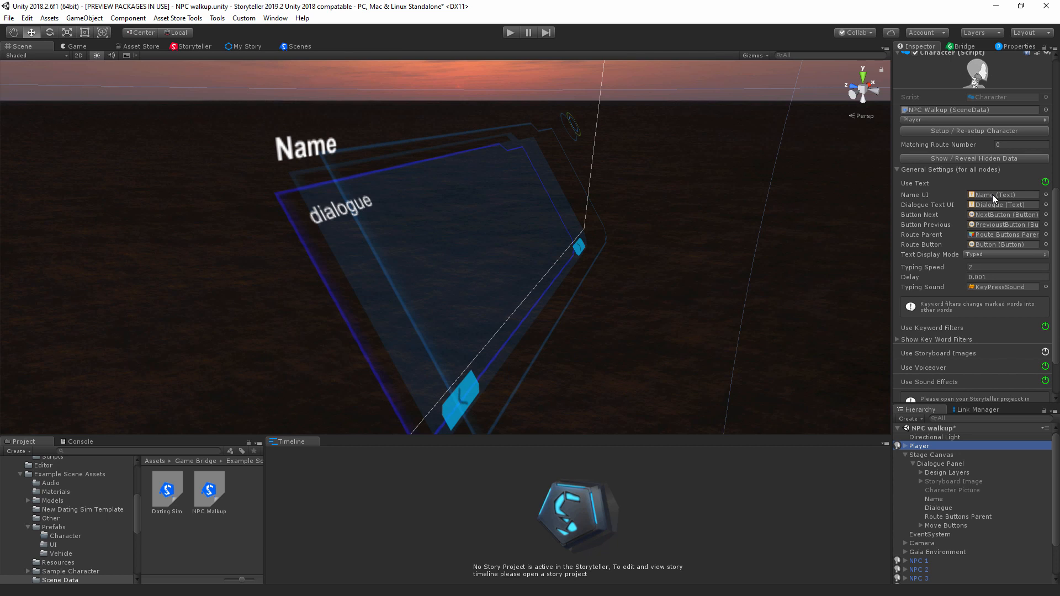
click(1046, 184)
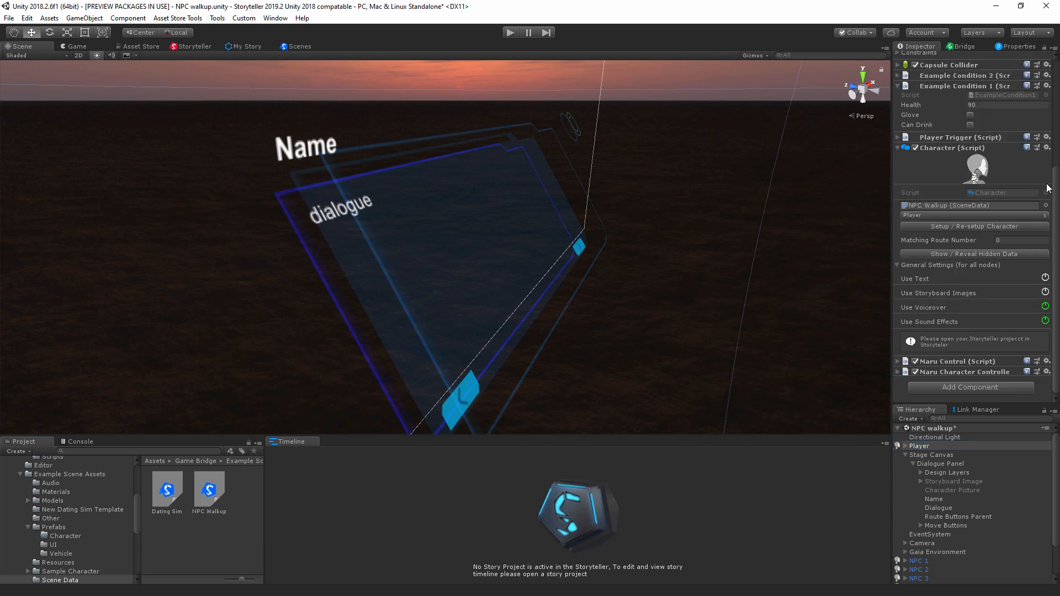
click(1045, 278)
scroll(1003, 305, down, 3)
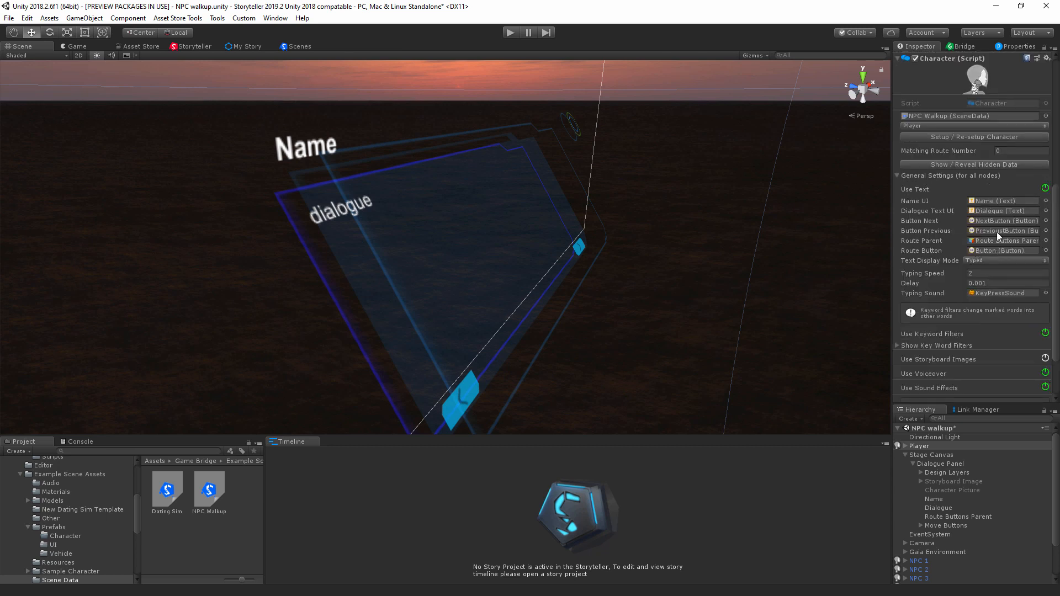
Step: Locate the objects assigned to the Player's Button Previous, Route Button and Route Parent settings
click(989, 230)
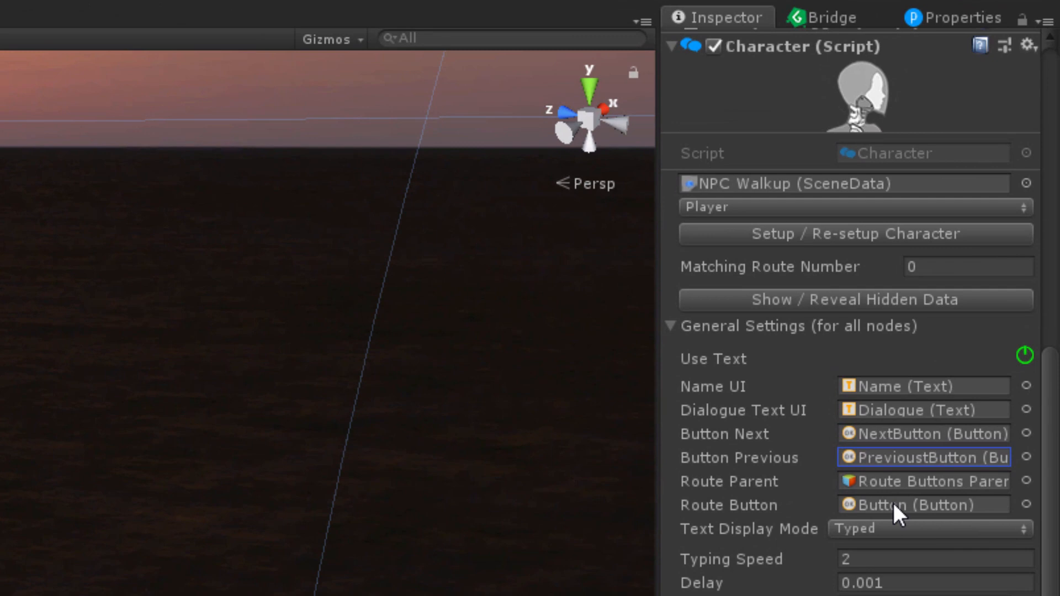
click(930, 413)
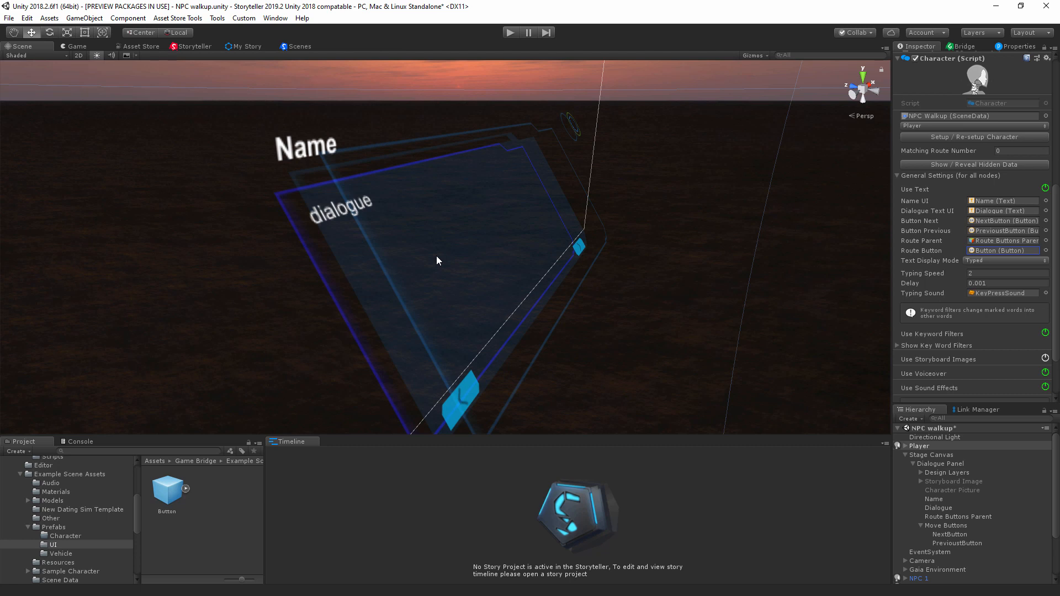
click(990, 240)
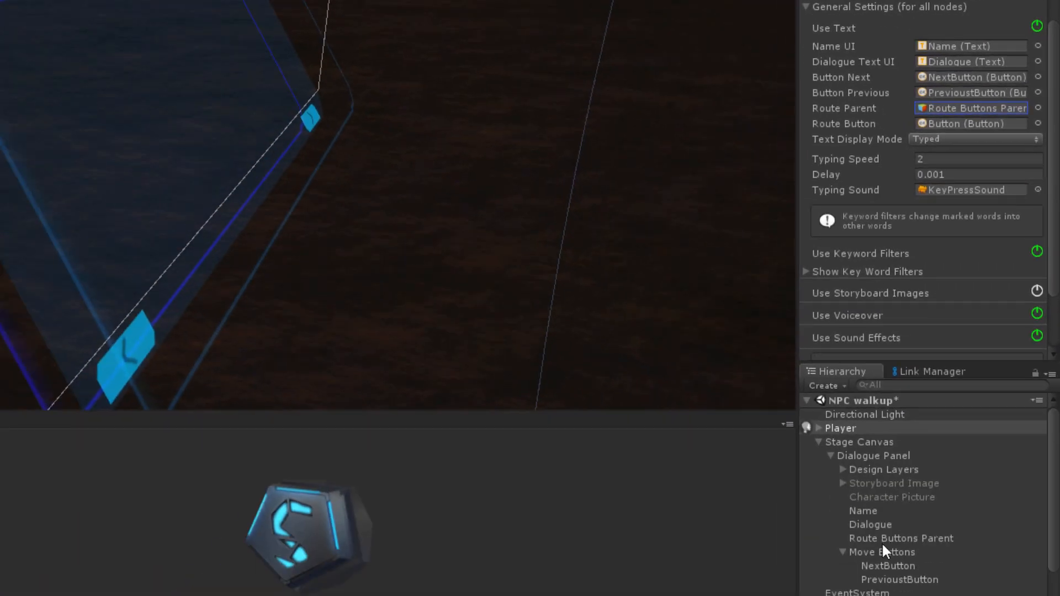
Step: Select Route Buttons Parent and examine its Grid Layout Group and its placement above the NPC areas in the scene
click(881, 541)
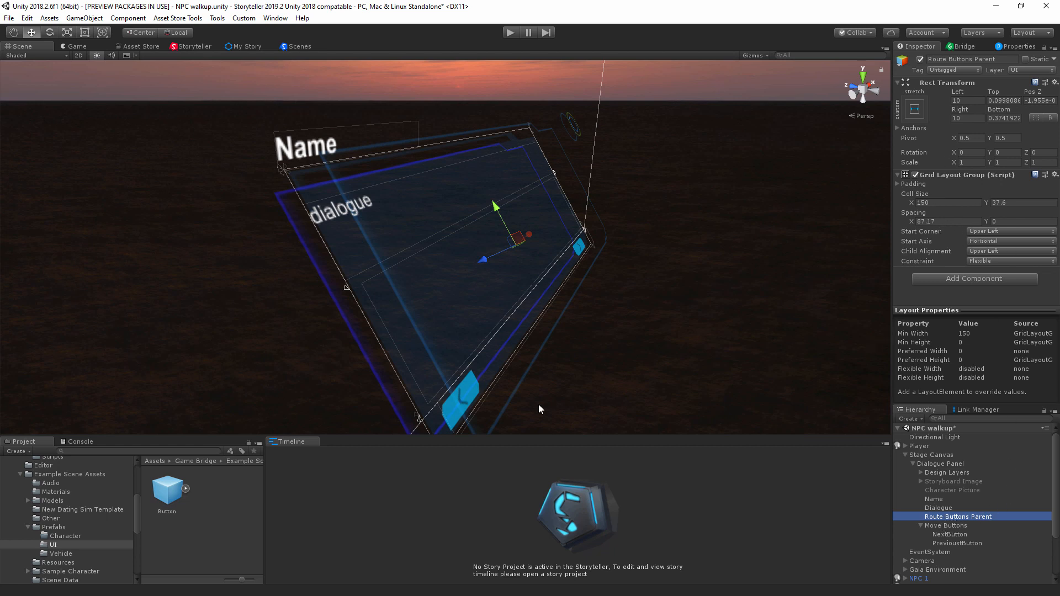
scroll(664, 290, down, 2)
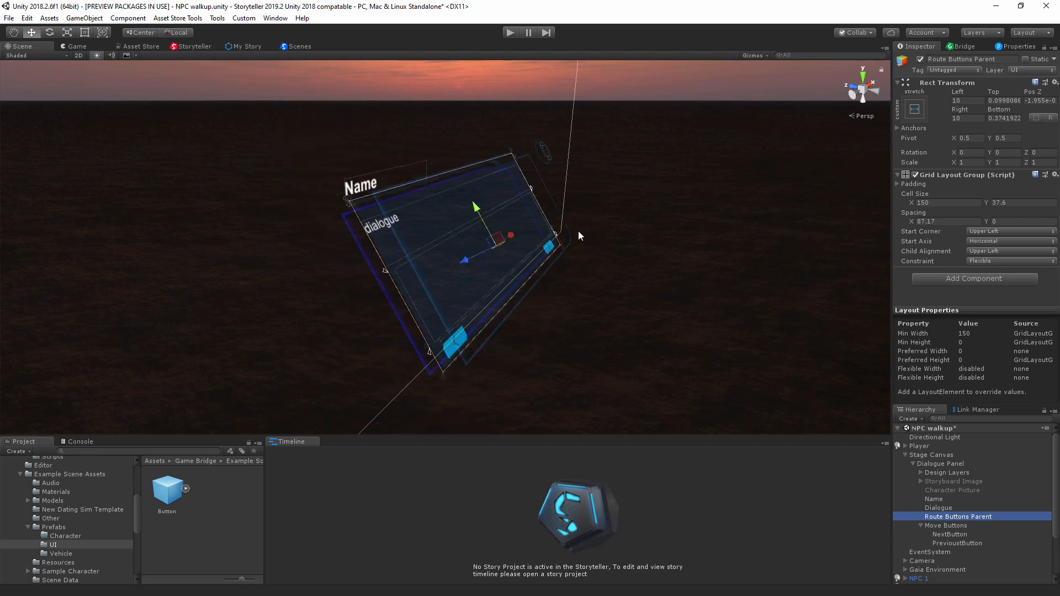
mouse_move(579, 231)
alt+mouse_down()
mouse_move(571, 280)
mouse_move(620, 177)
mouse_move(611, 200)
mouse_move(441, 265)
mouse_move(583, 219)
alt+mouse_up()
scroll(627, 221, up, 5)
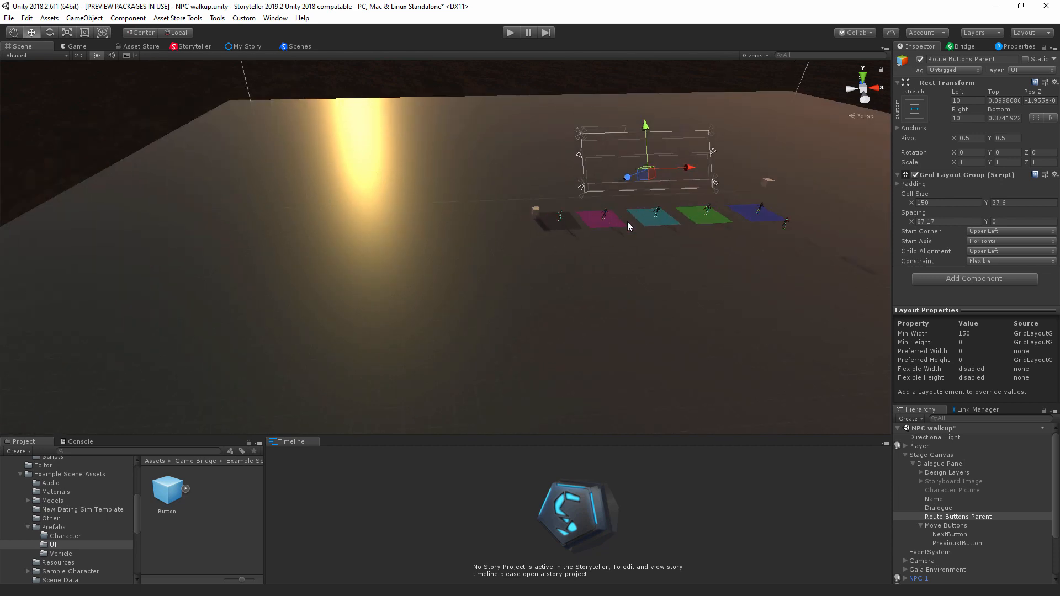
Step: Select the blue NPC 3 Trigger area in the scene and inspect the NPCTrigger script it uses
middle_drag(703, 251, 594, 281)
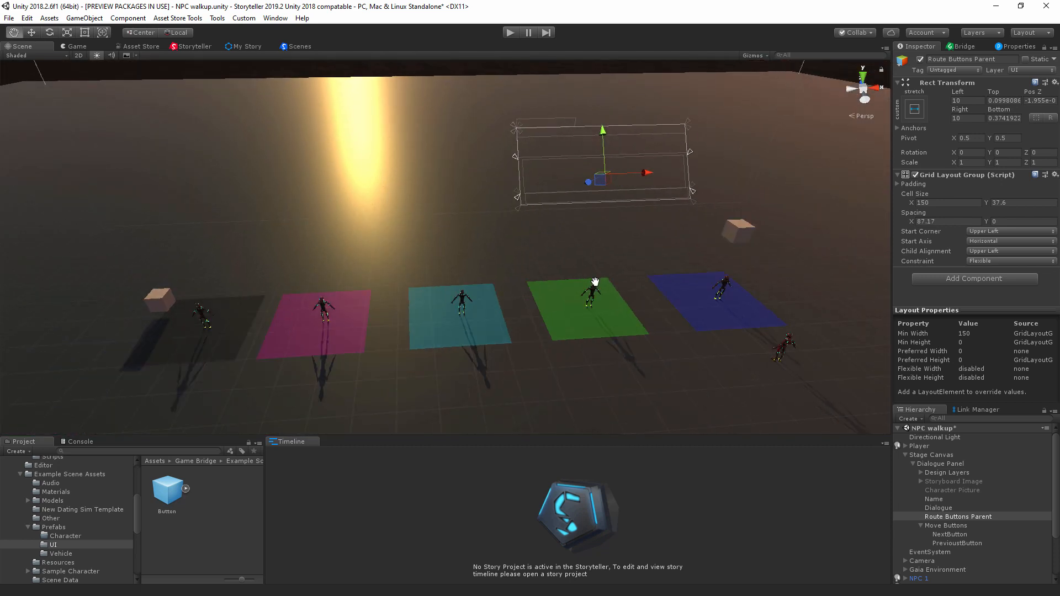
scroll(568, 356, up, 5)
scroll(641, 341, down, 4)
middle_drag(641, 340, 560, 312)
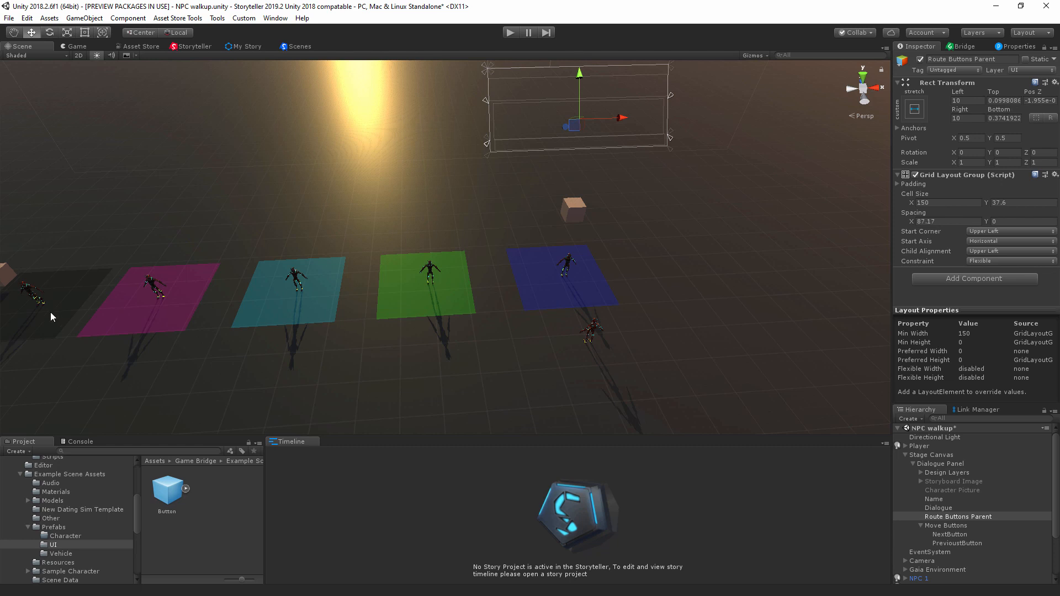
click(552, 295)
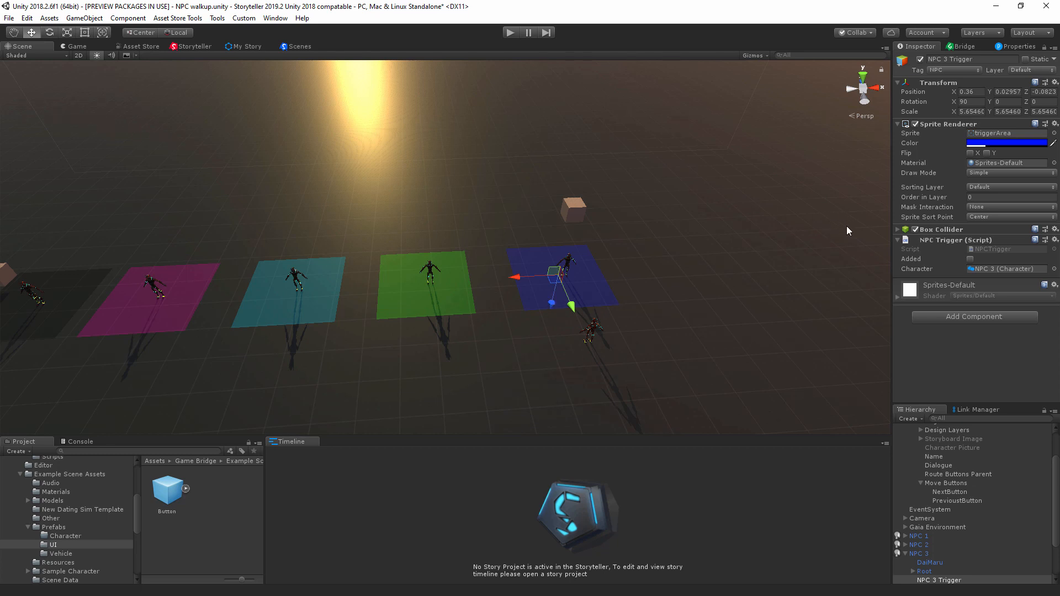
click(990, 251)
click(170, 524)
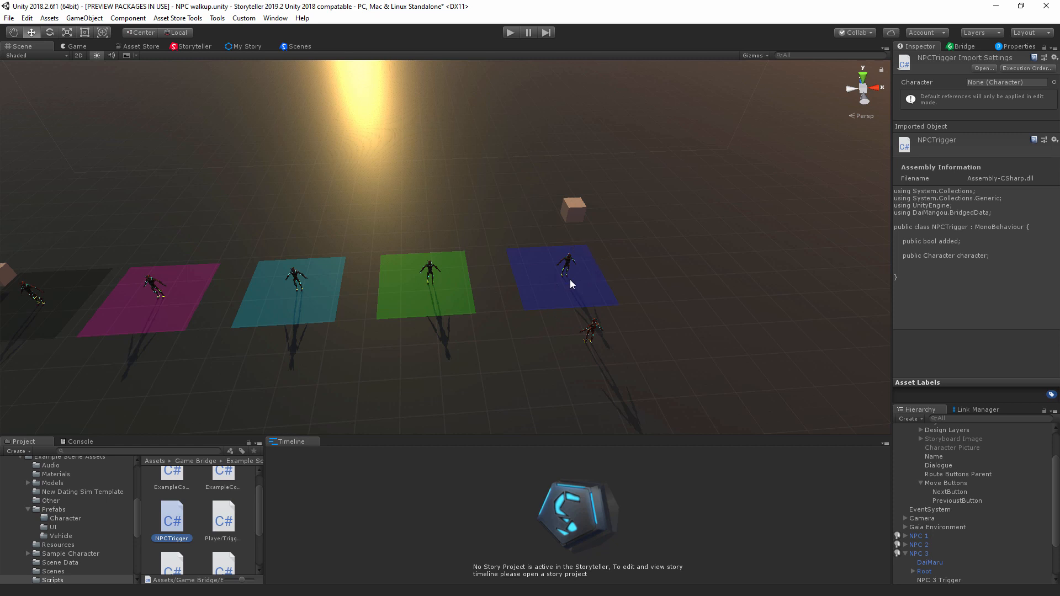
Step: Compare the NPC Trigger components of the blue and green NPC areas and examine the NPCTrigger script's code
click(598, 302)
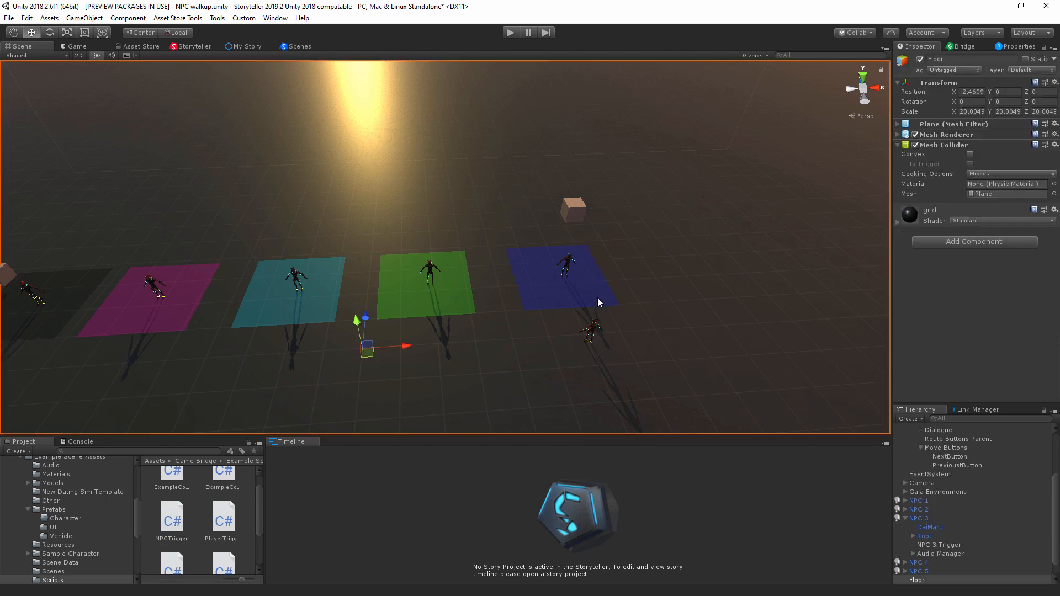
click(588, 291)
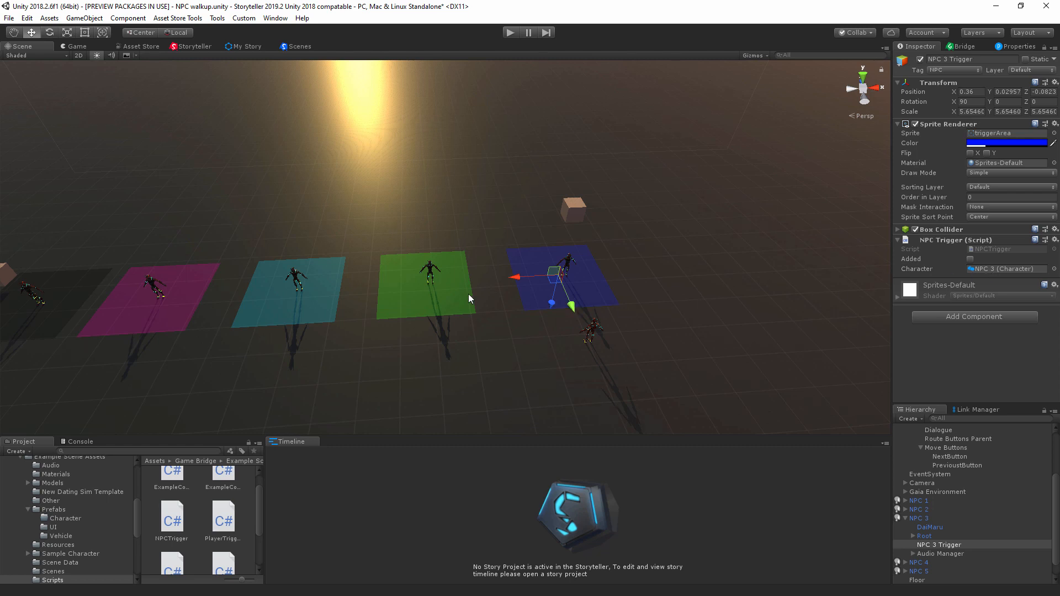
click(458, 303)
click(458, 302)
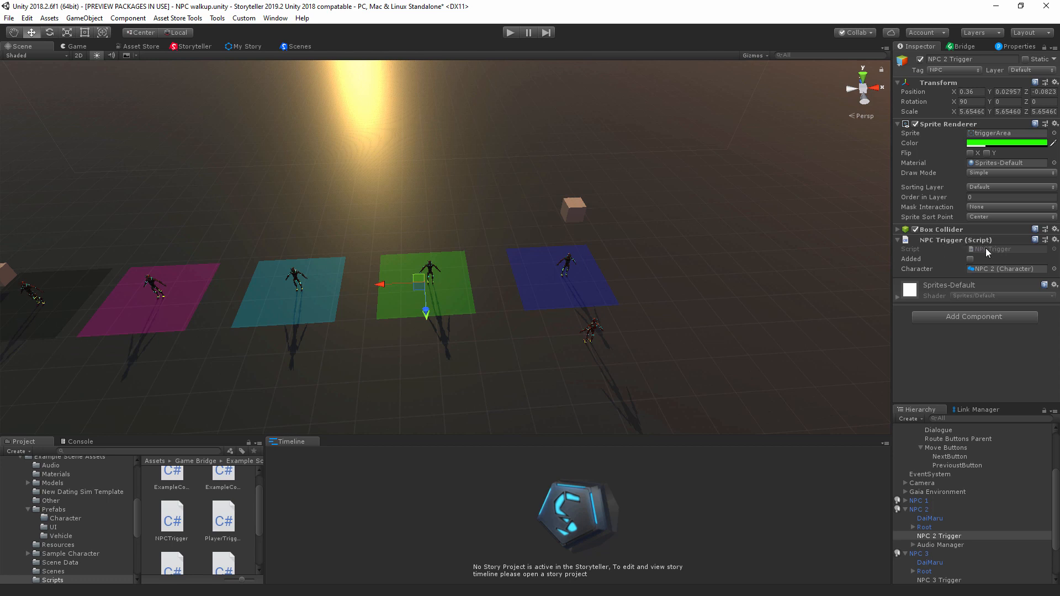
scroll(956, 498, up, 3)
scroll(956, 499, down, 4)
click(957, 484)
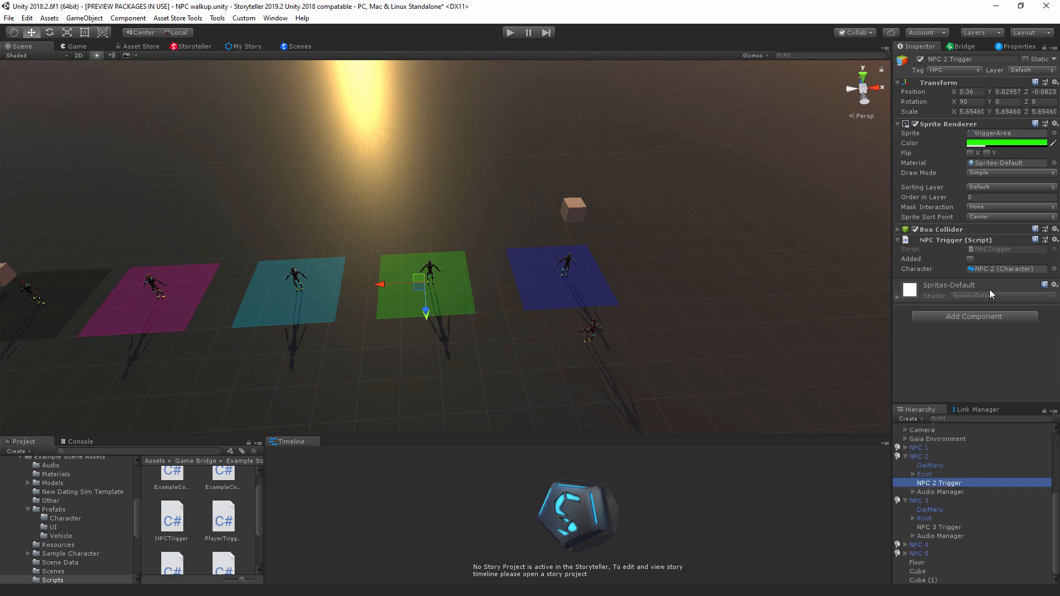
click(982, 250)
click(176, 522)
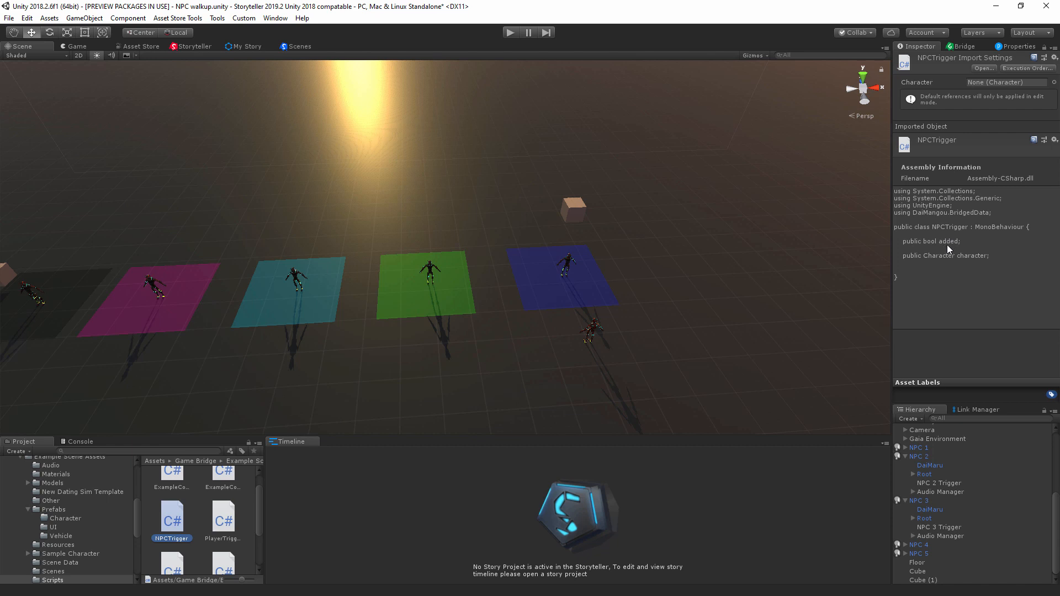
Step: Collapse the NPC 2, NPC 3 and Stage Canvas groups in the hierarchy and select the Player object
click(905, 456)
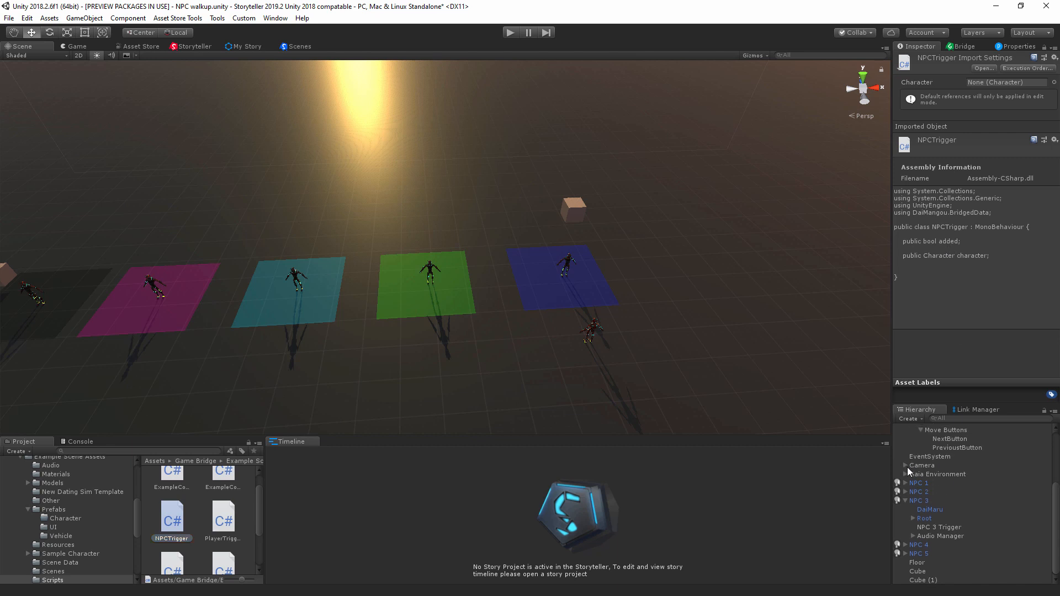
click(906, 501)
click(905, 553)
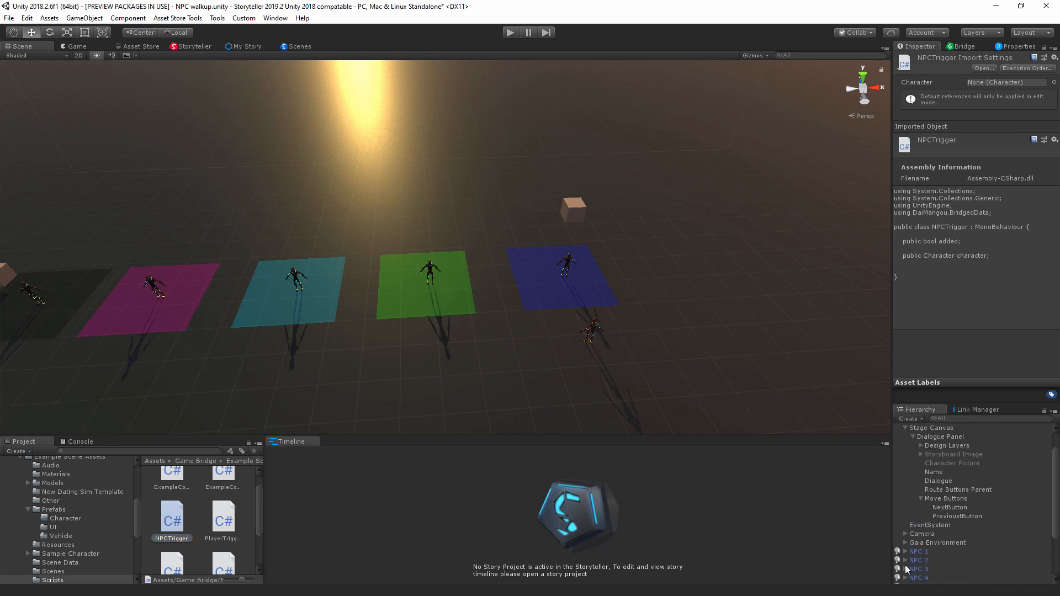
click(906, 520)
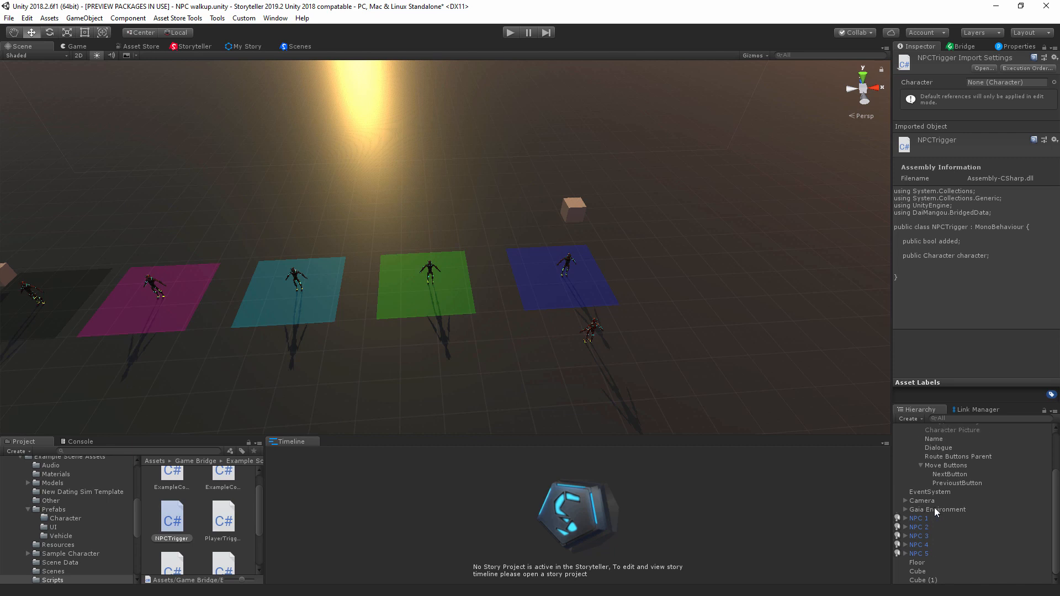
scroll(933, 505, up, 3)
click(916, 446)
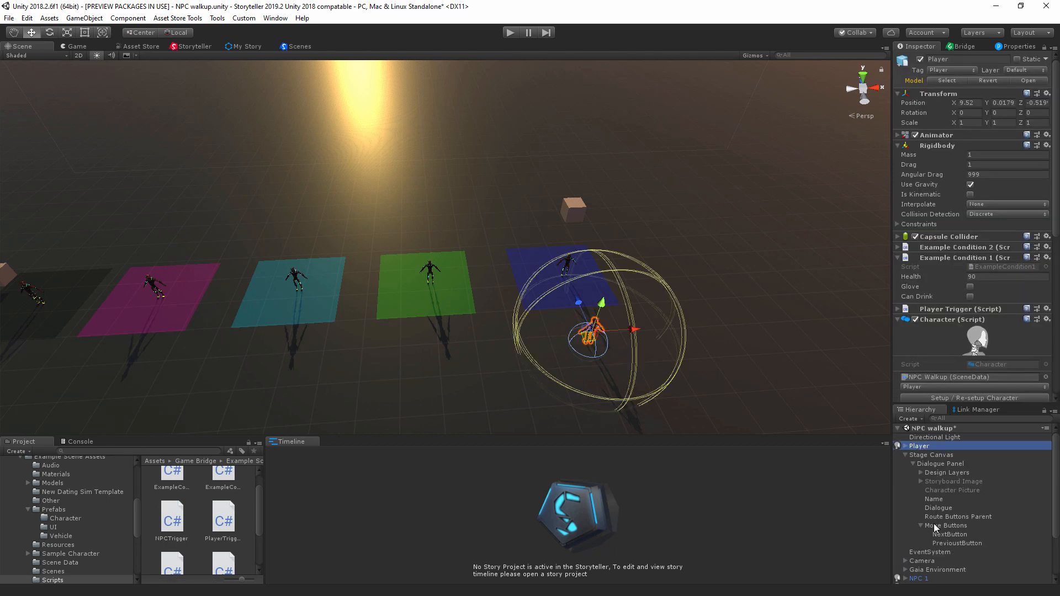
click(905, 454)
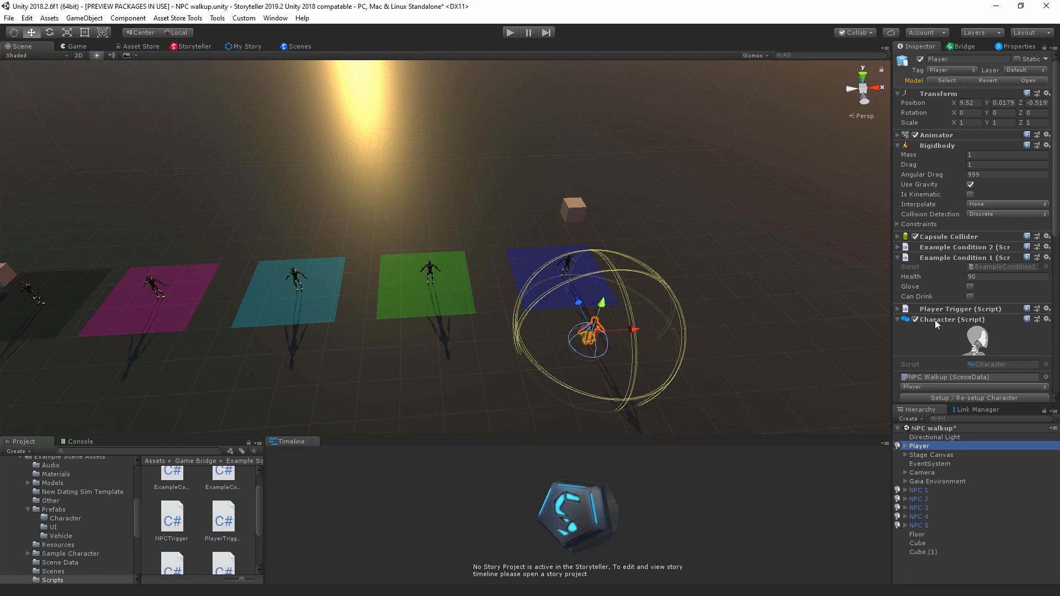
Step: Expand the Player's Player Trigger component and read through the PlayerTrigger script's OnTriggerEnter code
click(899, 310)
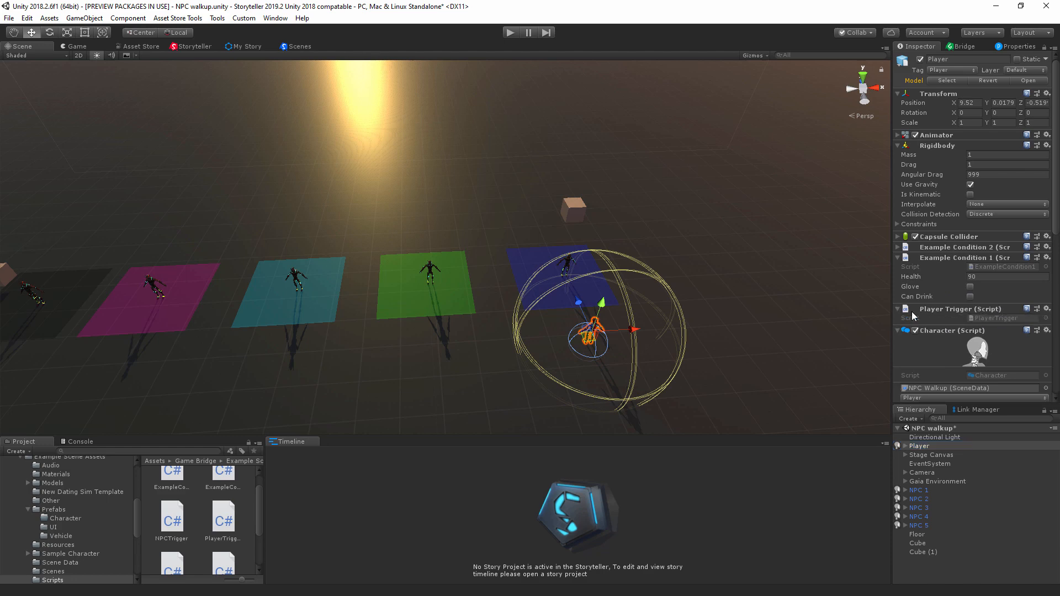
click(985, 318)
click(224, 519)
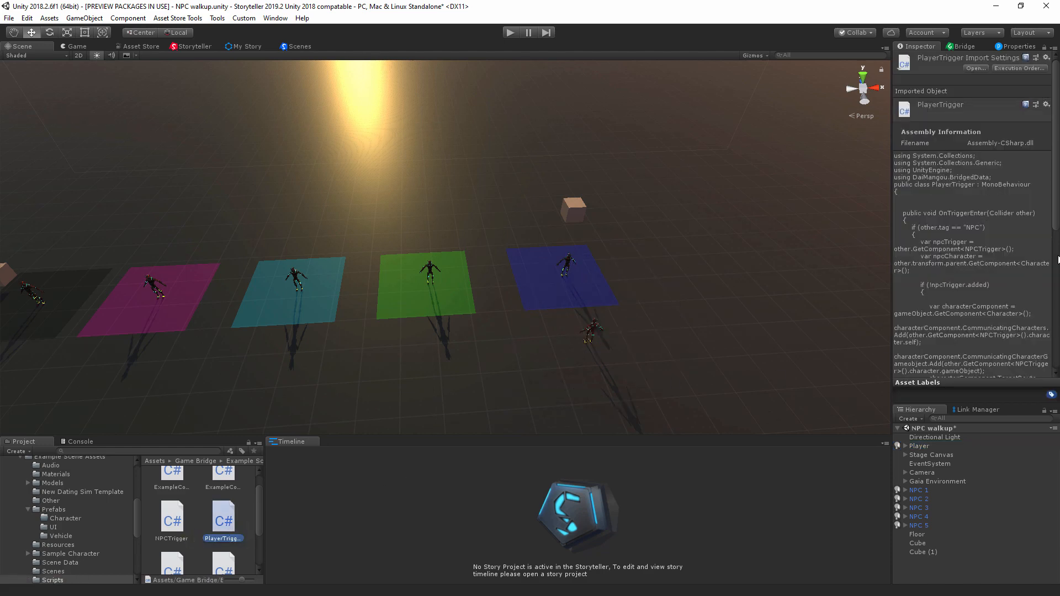
scroll(1014, 246, down, 4)
scroll(1010, 220, up, 5)
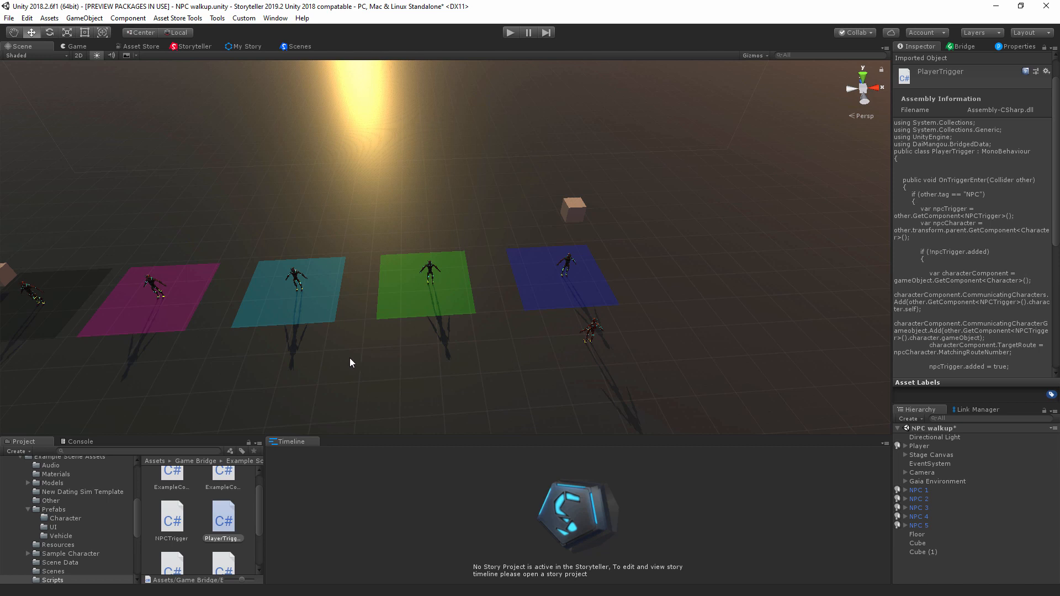
Step: Show the Storyteller node graph and examine the dialogue branches of the Player and the NPC characters
alt+drag(350, 358, 260, 91)
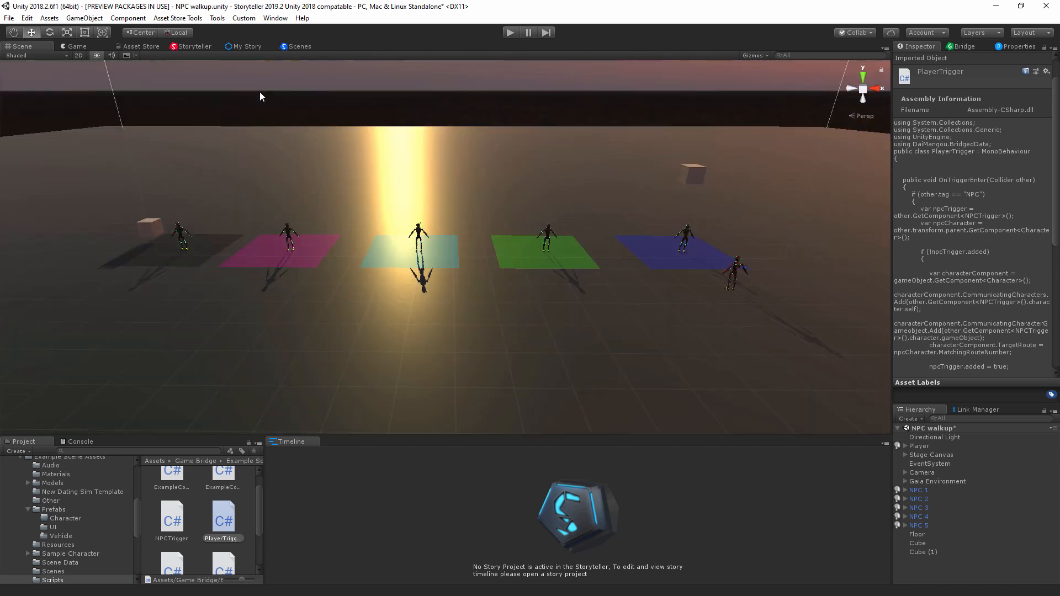
click(196, 48)
scroll(390, 278, up, 2)
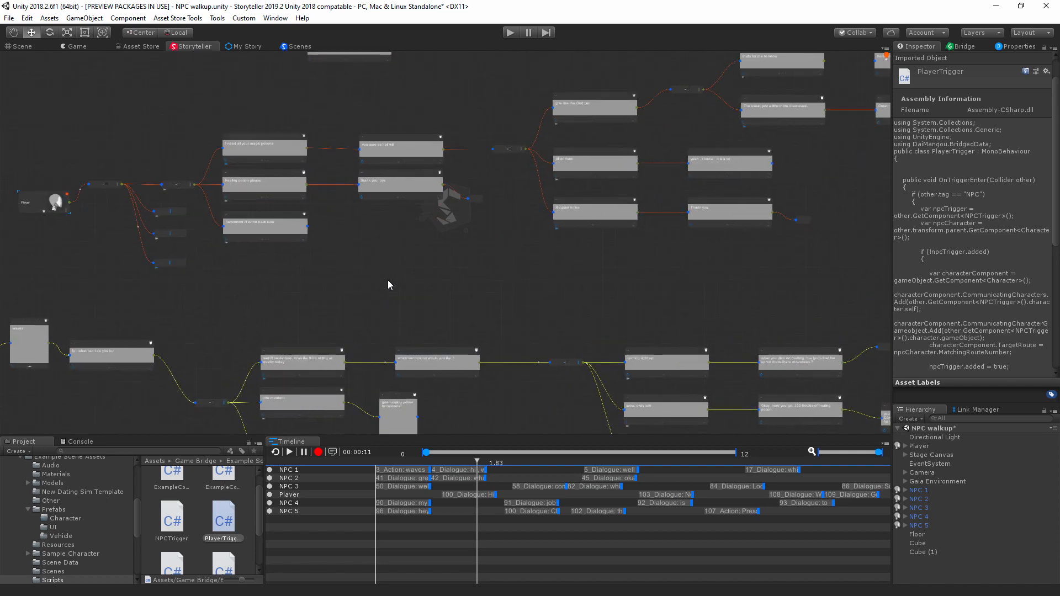
middle_drag(221, 307, 323, 236)
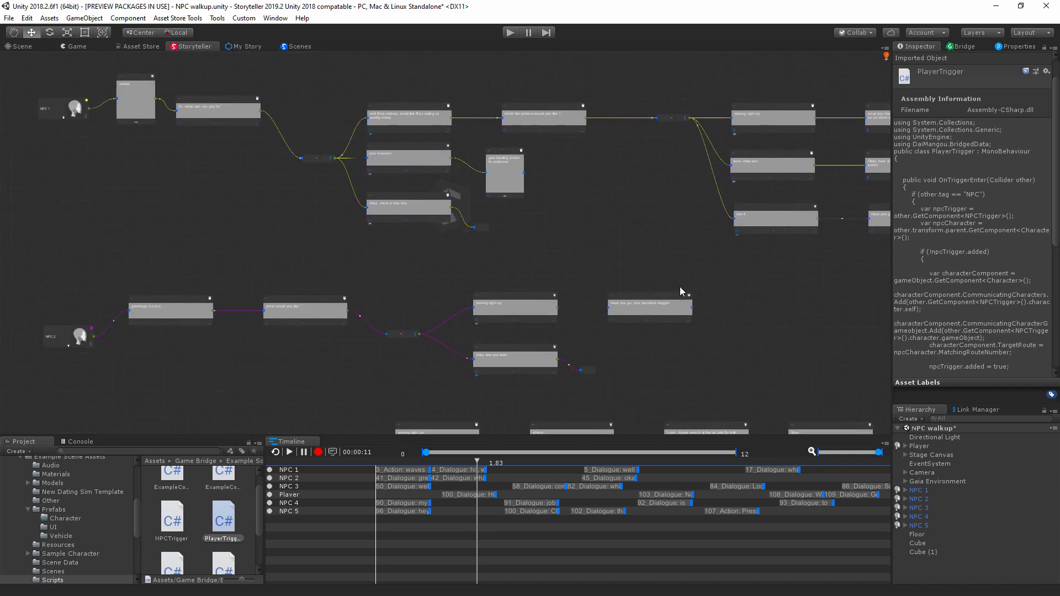
middle_drag(750, 313, 478, 245)
middle_drag(384, 310, 570, 250)
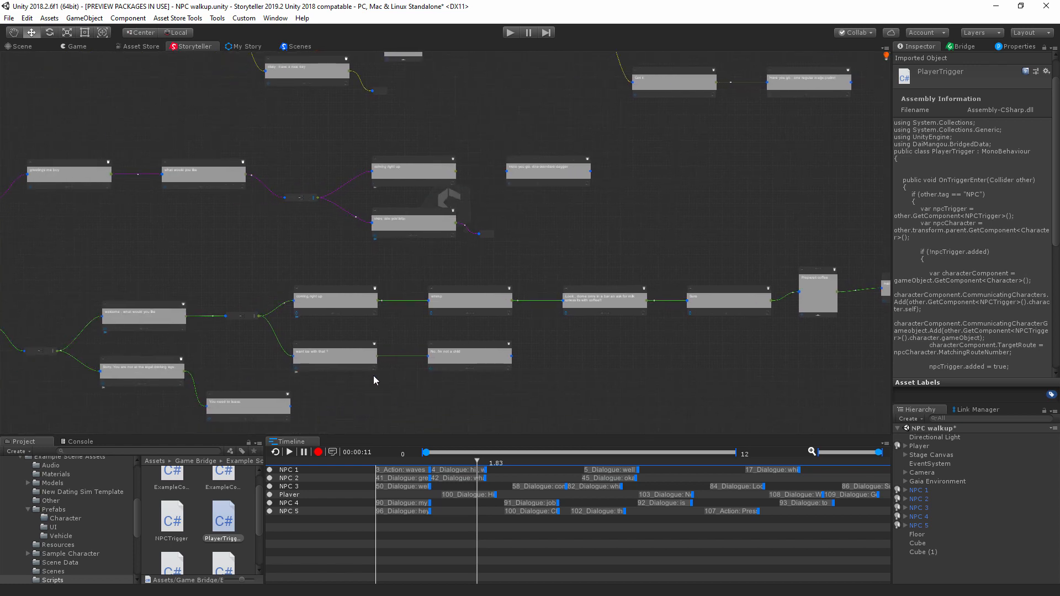
middle_drag(373, 369, 611, 327)
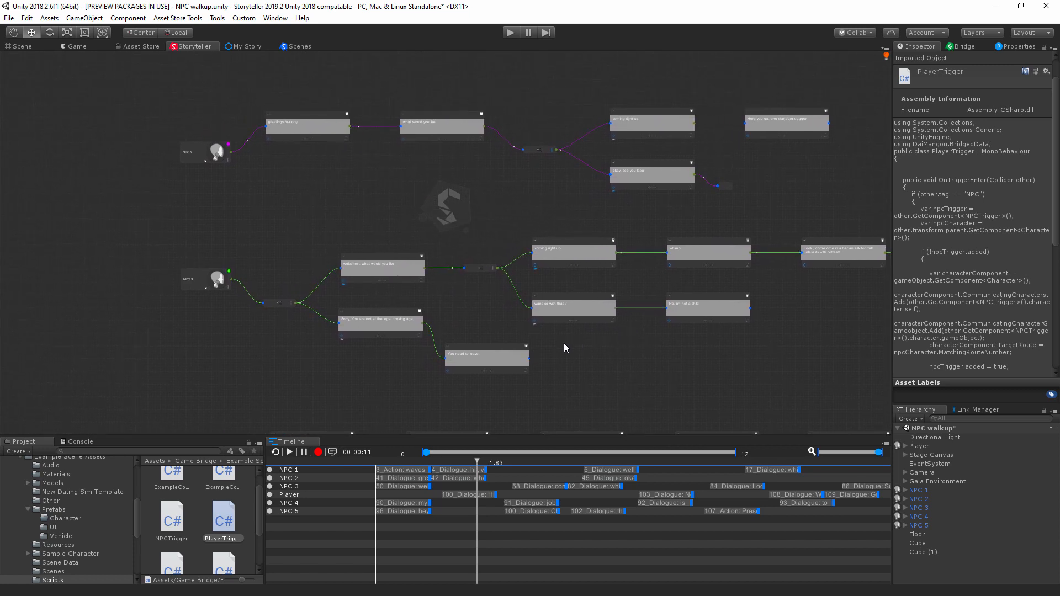